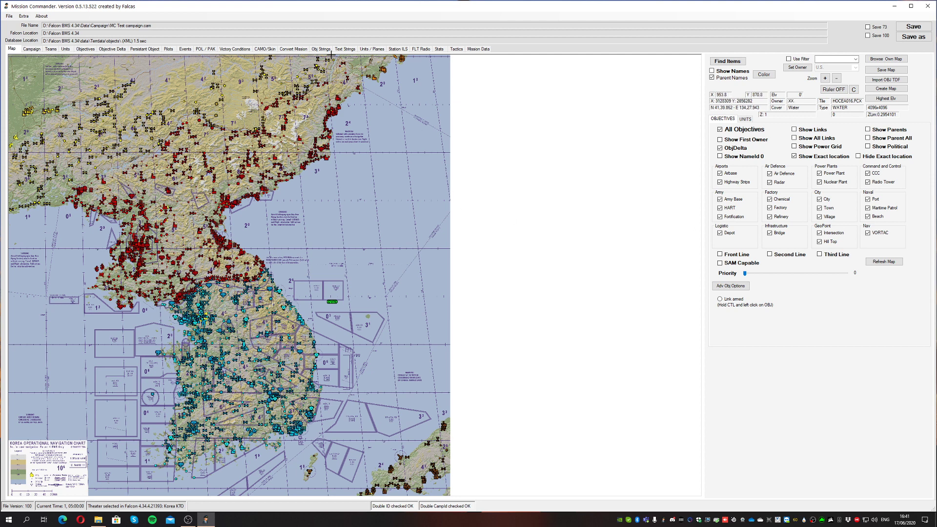
Open the campaign file MC Test campaign.cam from the Campaign folder
{"action": "left_click", "coordinate": [10, 16]}
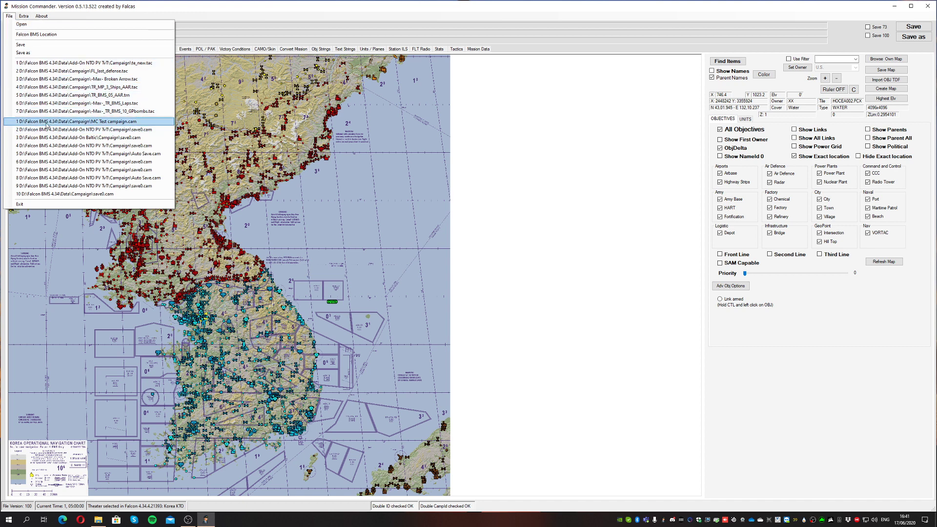
{"action": "left_click", "coordinate": [22, 24]}
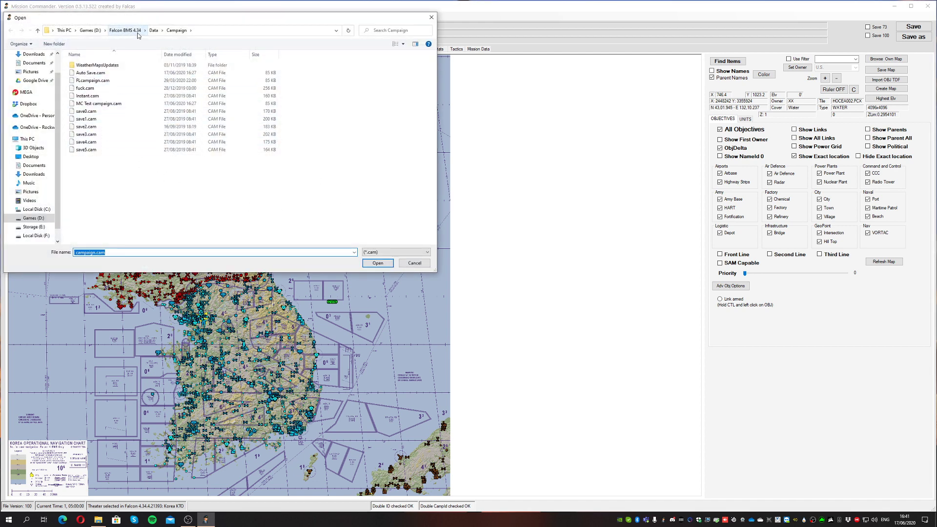
{"action": "left_click", "coordinate": [90, 105]}
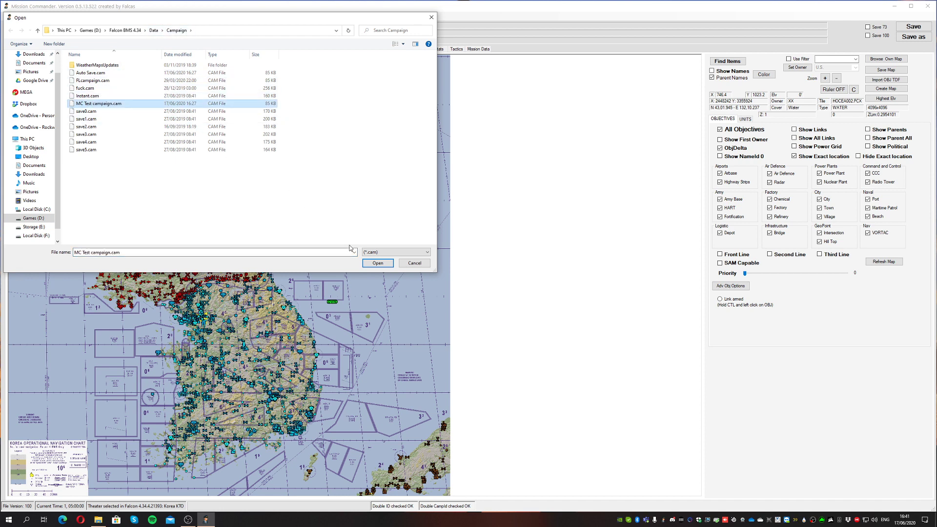
{"action": "left_click", "coordinate": [378, 263]}
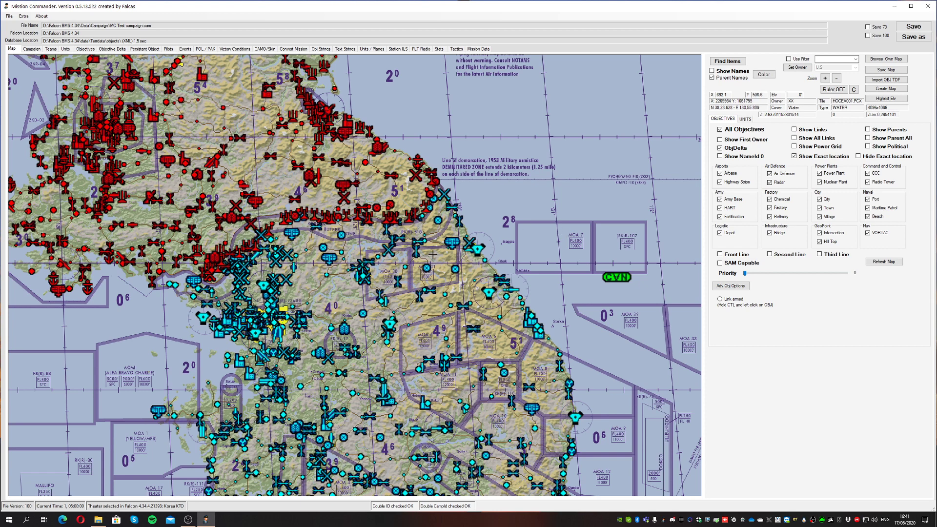
Survey the objectives and their owners on the map across North Korea, South Korea and the surrounding waters
{"action": "scroll", "coordinate": [517, 210], "scroll_direction": "down", "scroll_amount": 3}
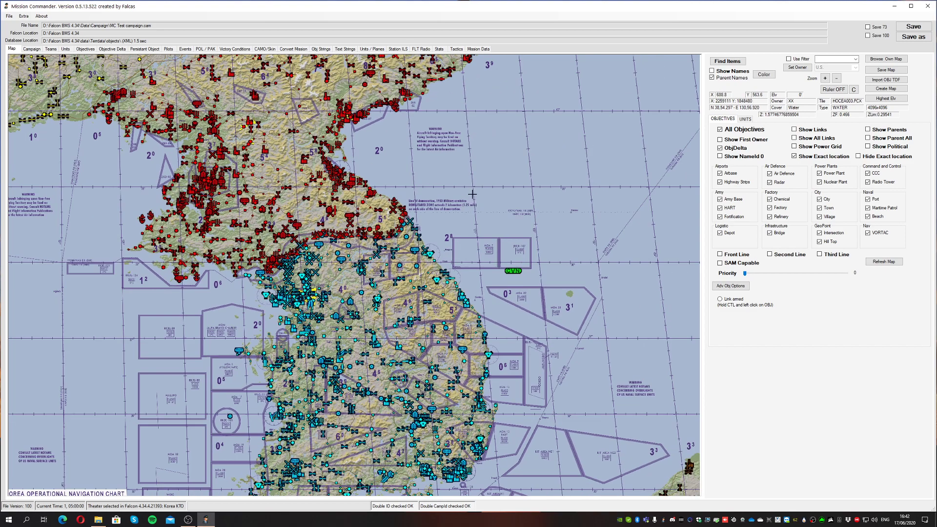
{"action": "scroll", "coordinate": [473, 195], "scroll_direction": "up", "scroll_amount": 1}
{"action": "scroll", "coordinate": [500, 233], "scroll_direction": "up", "scroll_amount": 1}
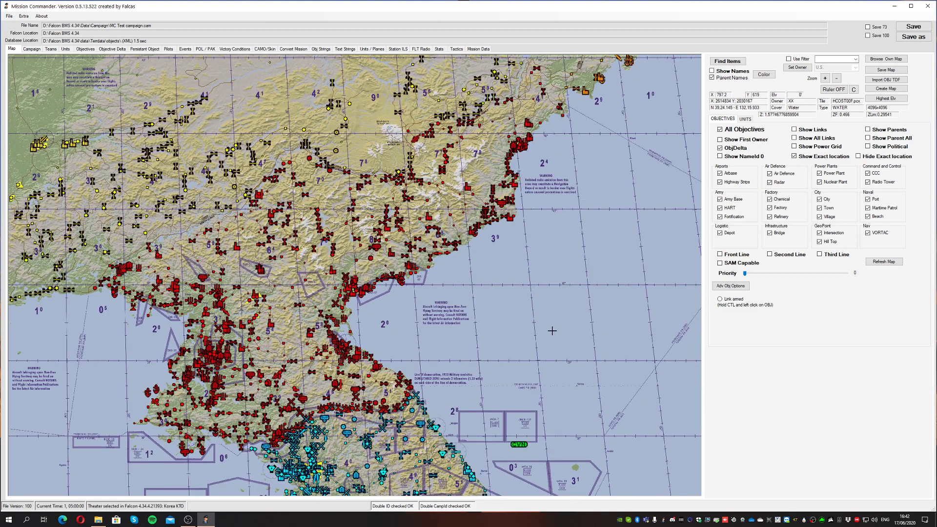
{"action": "scroll", "coordinate": [552, 330], "scroll_direction": "up", "scroll_amount": 1}
{"action": "scroll", "coordinate": [615, 349], "scroll_direction": "up", "scroll_amount": 1}
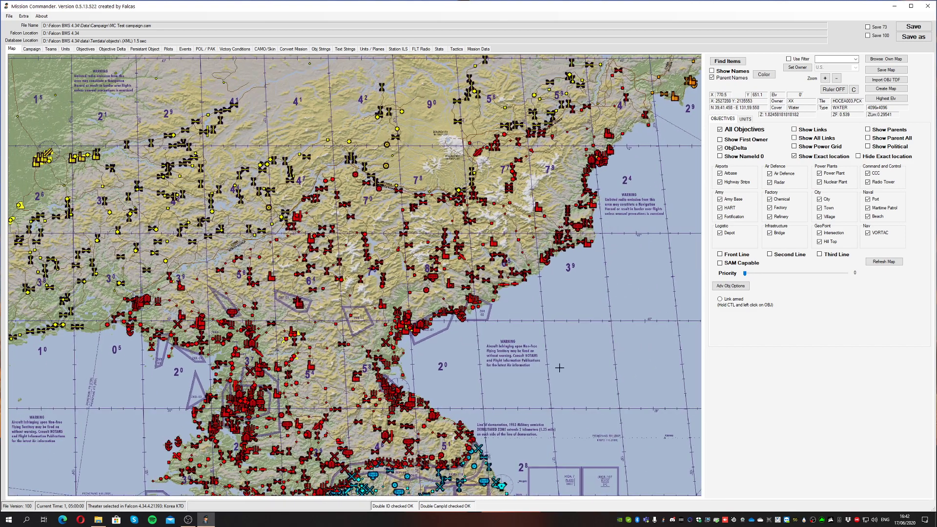
{"action": "scroll", "coordinate": [551, 375], "scroll_direction": "down", "scroll_amount": 2}
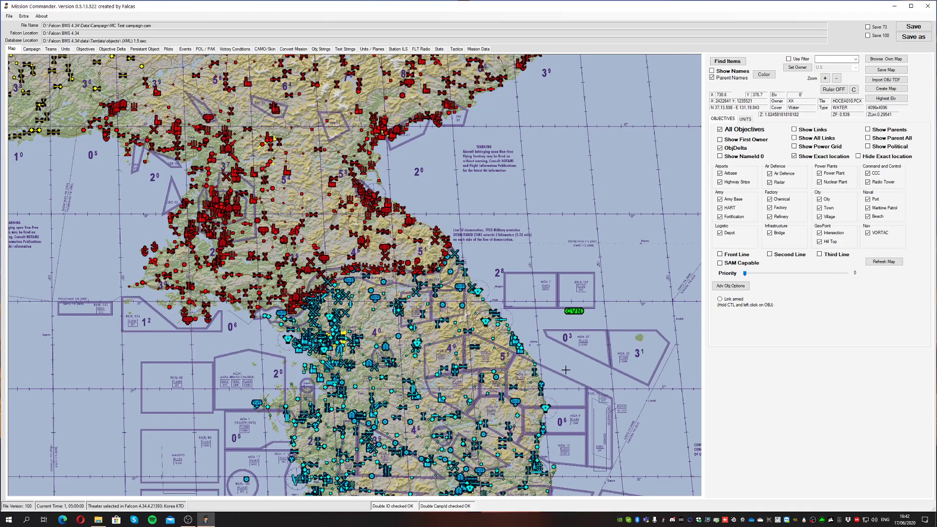
{"action": "left_click_drag", "start_coordinate": [564, 367], "coordinate": [550, 252]}
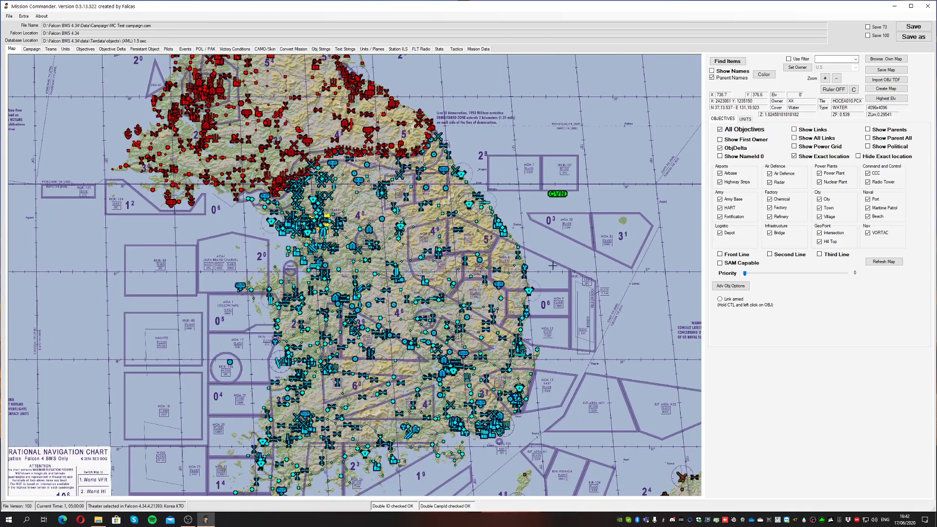
{"action": "scroll", "coordinate": [553, 258], "scroll_direction": "down", "scroll_amount": 3}
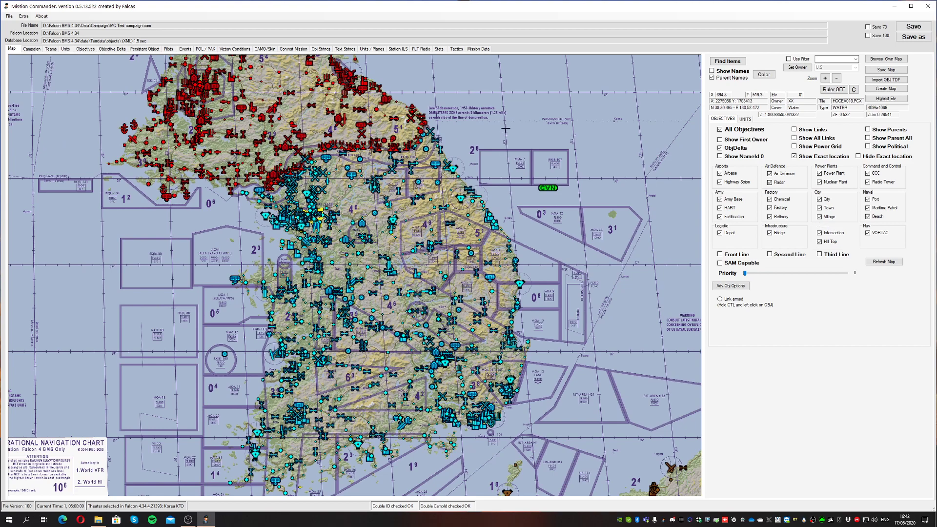
{"action": "scroll", "coordinate": [558, 261], "scroll_direction": "up", "scroll_amount": 3}
{"action": "left_click_drag", "start_coordinate": [601, 281], "coordinate": [590, 300]}
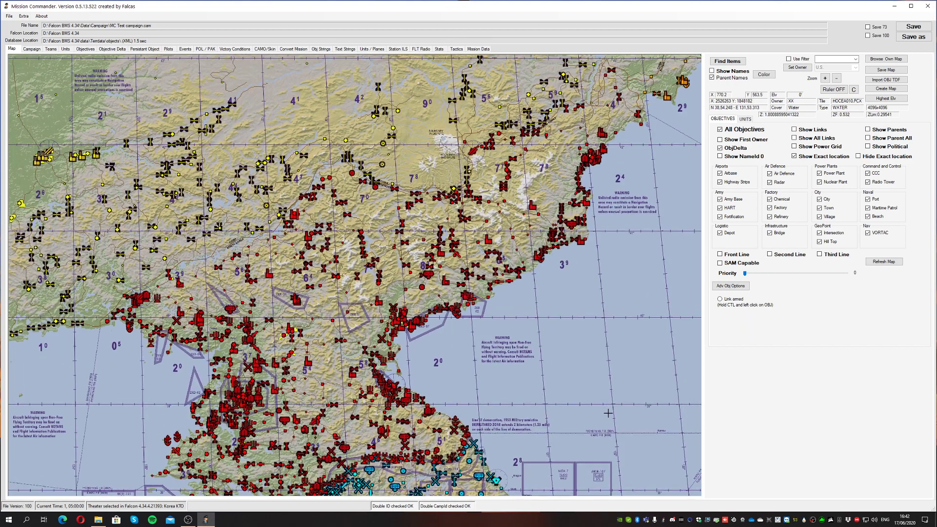
{"action": "left_click_drag", "start_coordinate": [596, 413], "coordinate": [519, 187]}
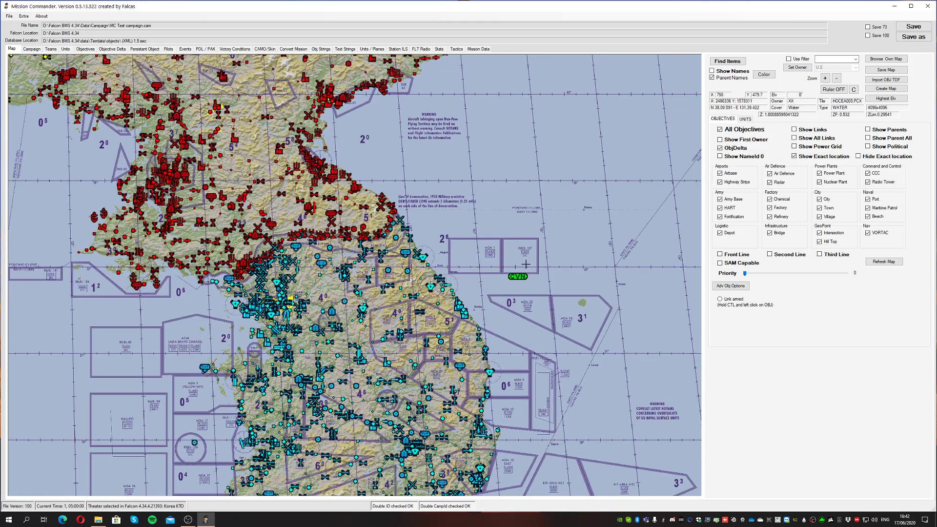
{"action": "scroll", "coordinate": [519, 187], "scroll_direction": "up", "scroll_amount": 2}
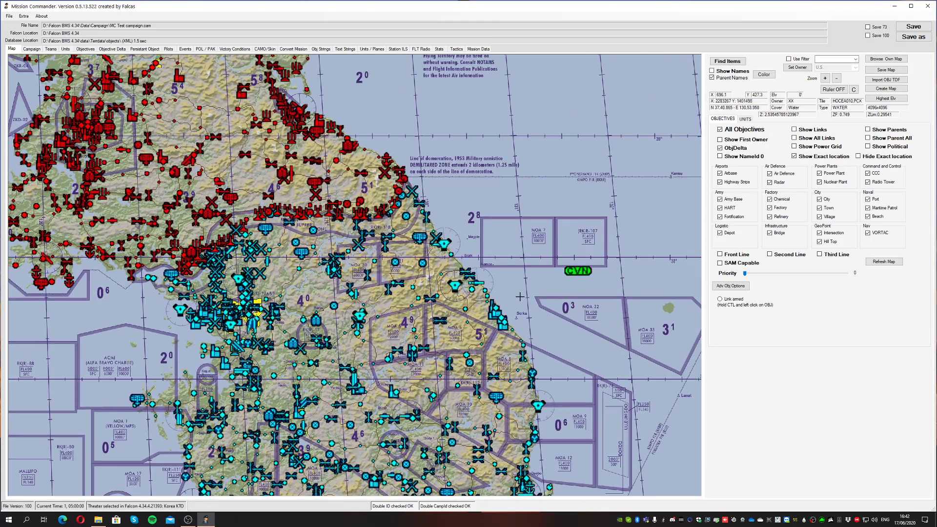
{"action": "scroll", "coordinate": [520, 296], "scroll_direction": "up", "scroll_amount": 1}
{"action": "left_click_drag", "start_coordinate": [520, 296], "coordinate": [542, 147]}
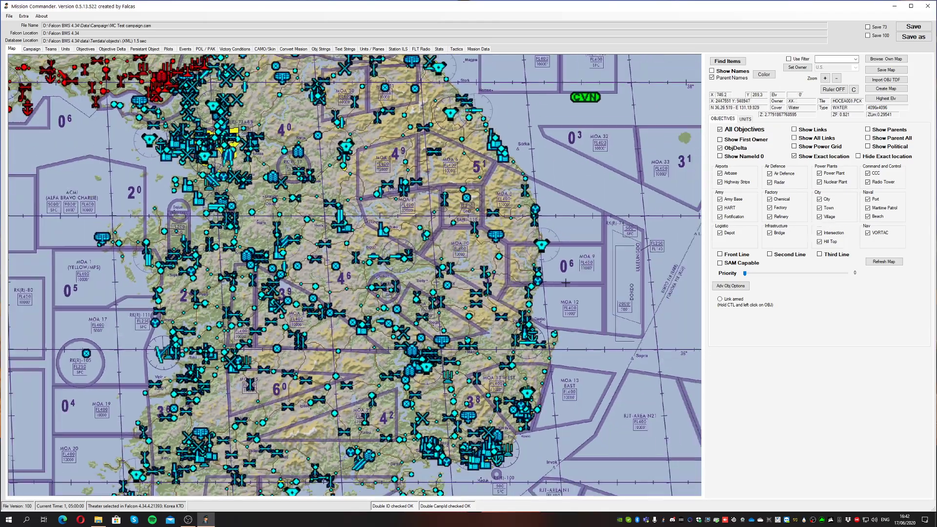
{"action": "scroll", "coordinate": [553, 193], "scroll_direction": "down", "scroll_amount": 2}
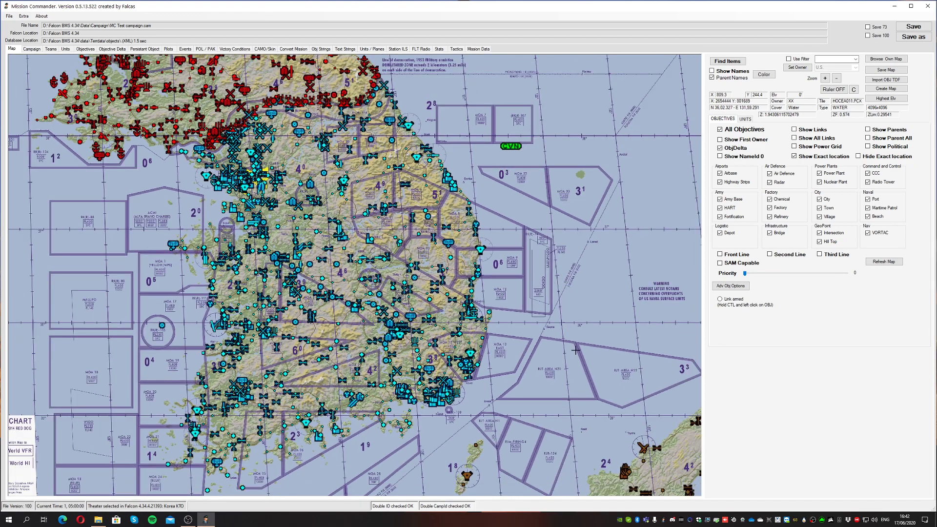
{"action": "left_click_drag", "start_coordinate": [492, 160], "coordinate": [542, 403]}
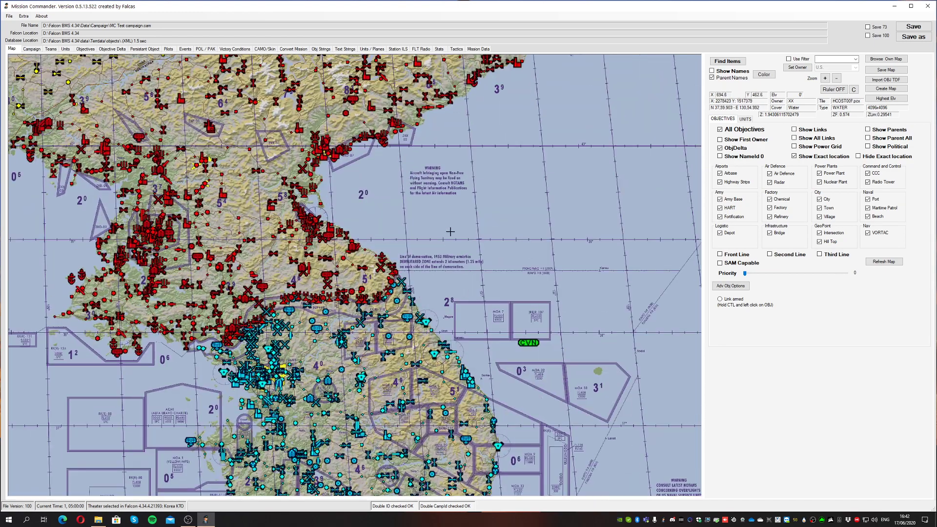
Inspect the details of objectives around the line of demarcation and check the map's unit and objective display filters
{"action": "left_click_drag", "start_coordinate": [291, 298], "coordinate": [330, 348]}
{"action": "mouse_move", "coordinate": [330, 347]}
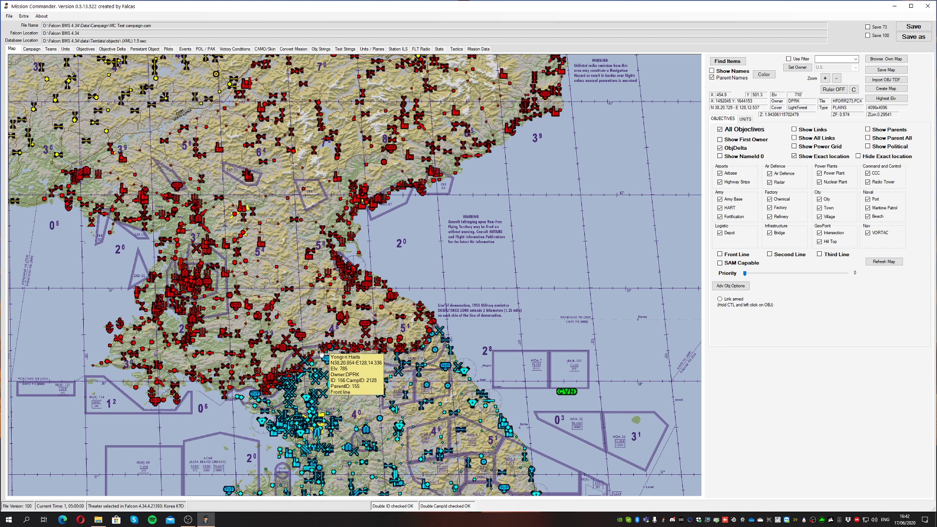
{"action": "left_click_drag", "start_coordinate": [533, 344], "coordinate": [548, 230]}
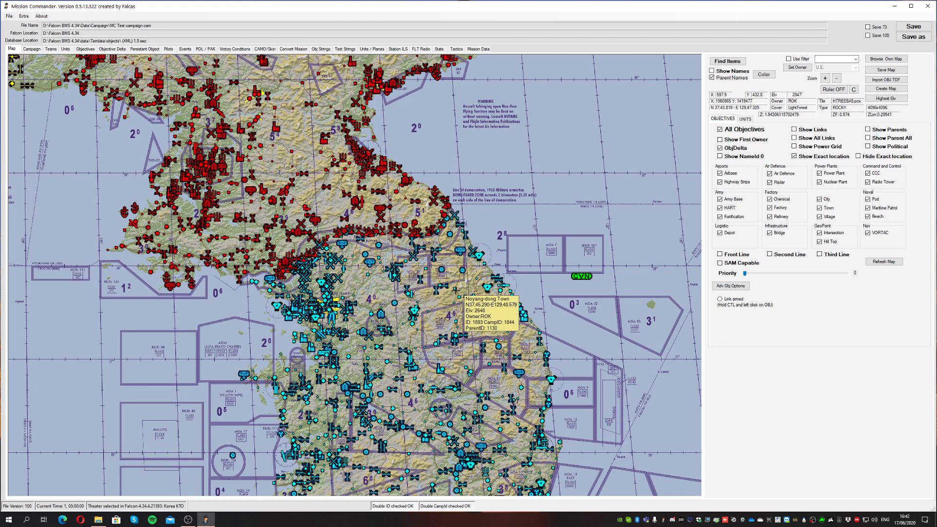
{"action": "left_click_drag", "start_coordinate": [530, 200], "coordinate": [555, 239]}
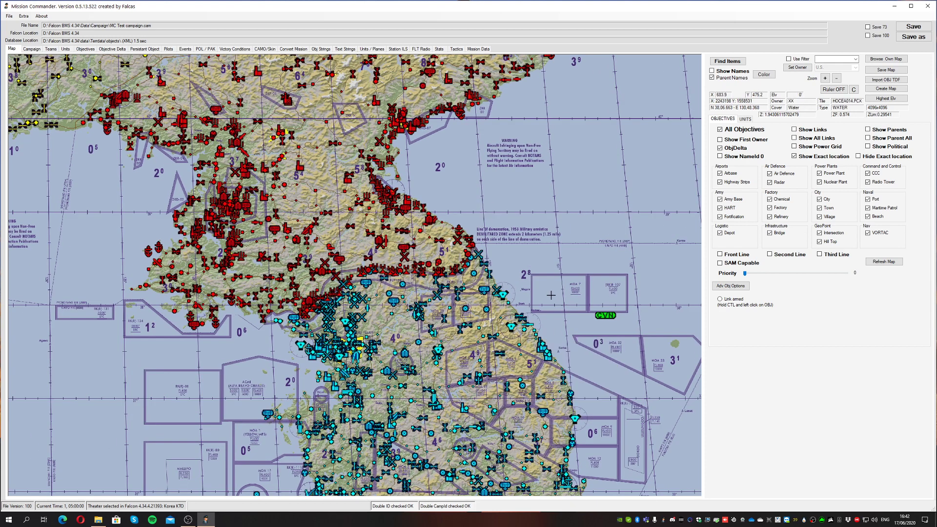
{"action": "scroll", "coordinate": [551, 295], "scroll_direction": "up", "scroll_amount": 2}
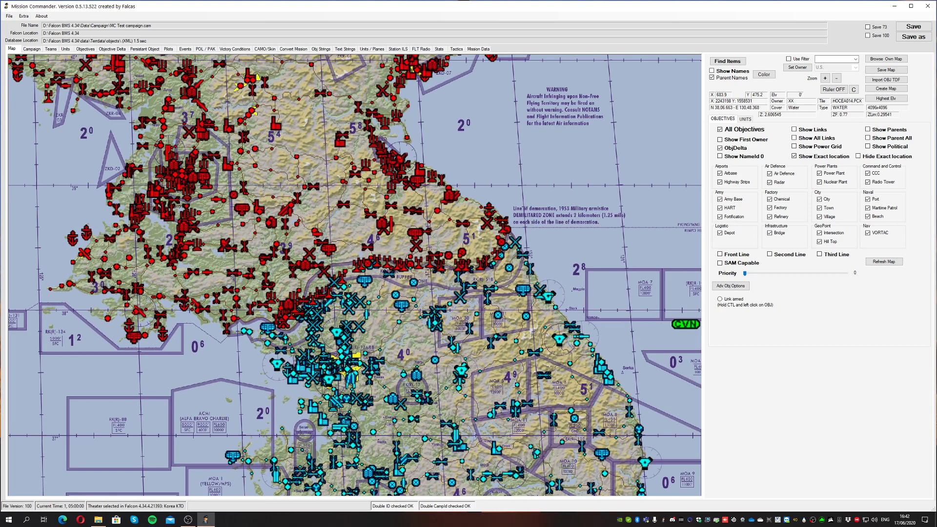
{"action": "scroll", "coordinate": [576, 290], "scroll_direction": "up", "scroll_amount": 2}
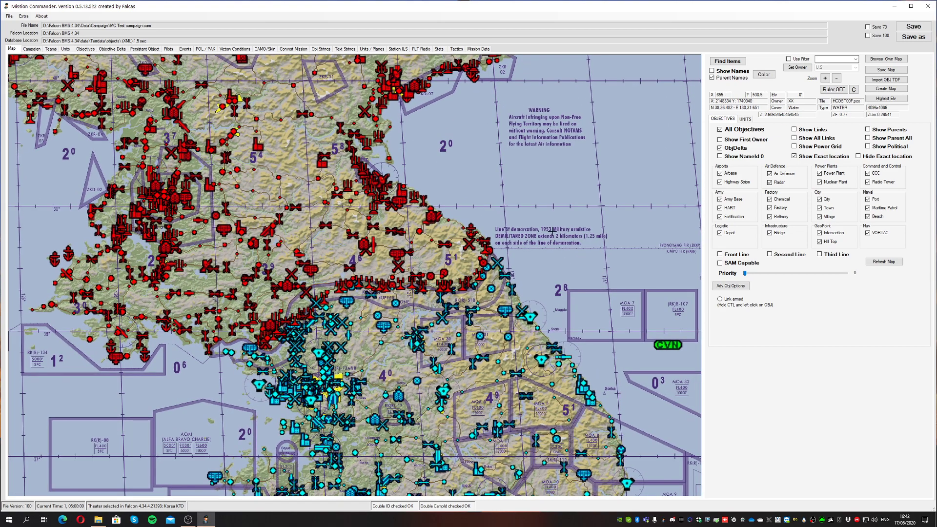
{"action": "scroll", "coordinate": [551, 230], "scroll_direction": "down", "scroll_amount": 1}
{"action": "scroll", "coordinate": [553, 281], "scroll_direction": "down", "scroll_amount": 1}
{"action": "scroll", "coordinate": [553, 281], "scroll_direction": "down", "scroll_amount": 1}
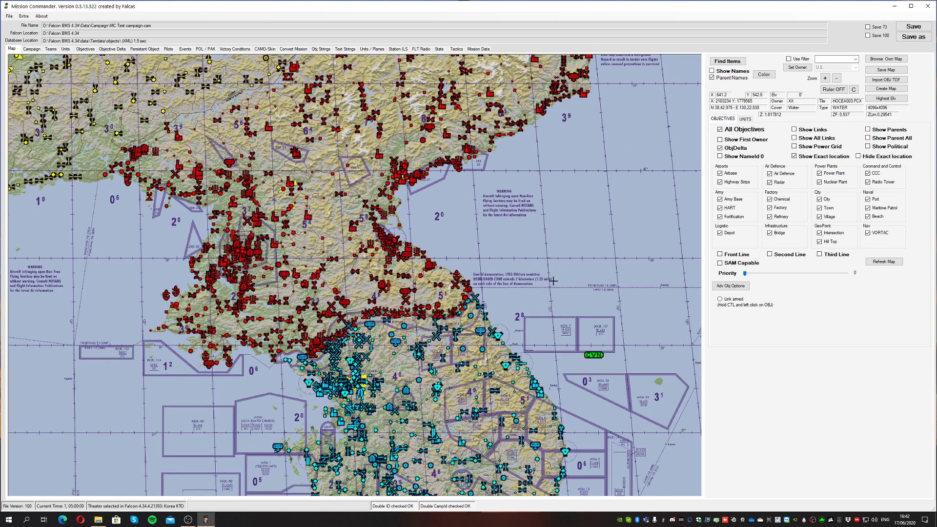
{"action": "scroll", "coordinate": [553, 281], "scroll_direction": "down", "scroll_amount": 1}
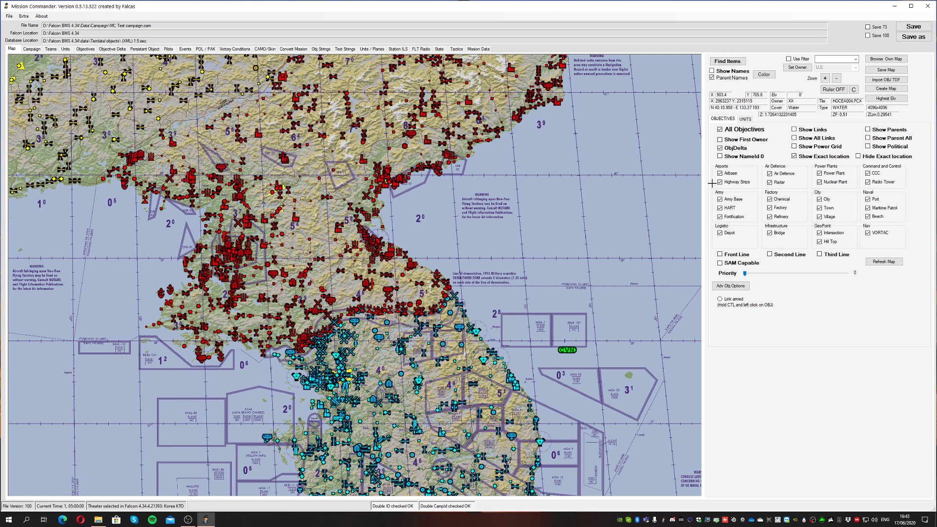
{"action": "left_click", "coordinate": [745, 119]}
{"action": "left_click", "coordinate": [727, 119]}
Review the campaign's squadron list, its dates, its teams and its Campaign/TE settings
{"action": "left_click", "coordinate": [33, 49]}
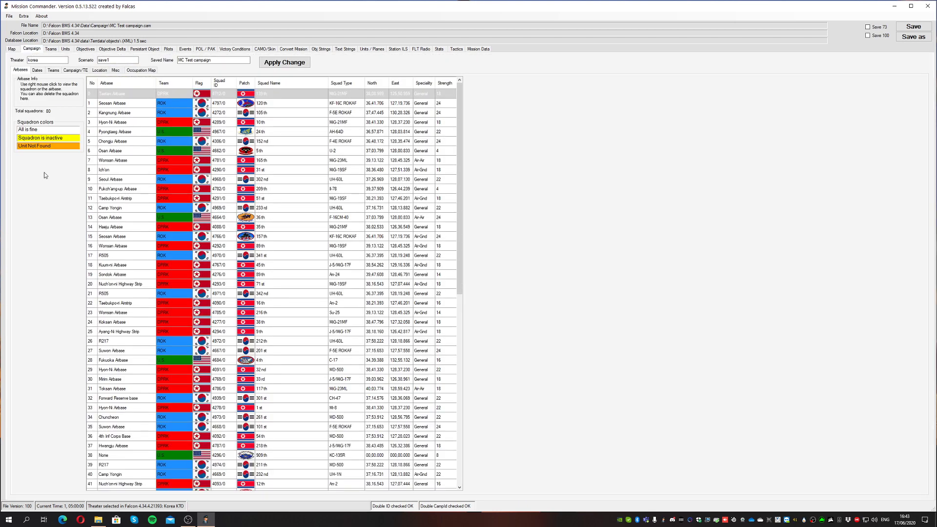
{"action": "left_click", "coordinate": [37, 71]}
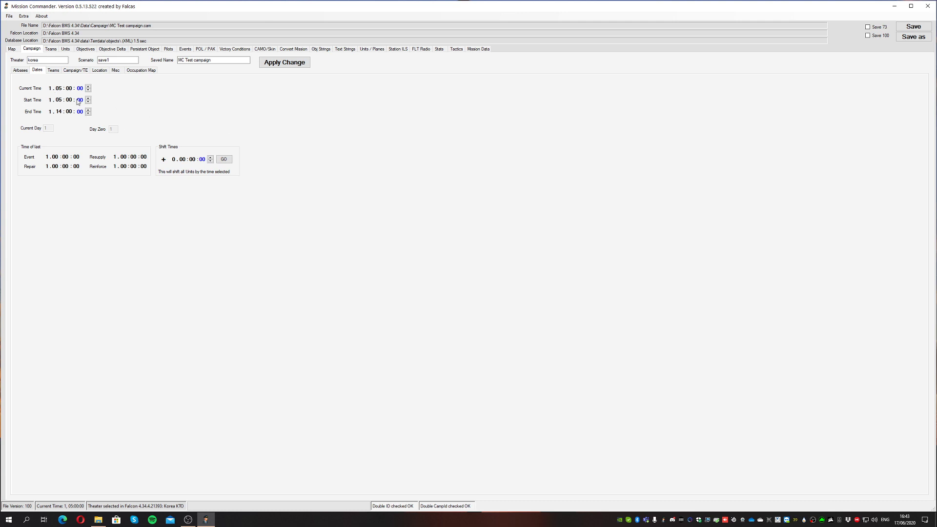
{"action": "left_click", "coordinate": [54, 71]}
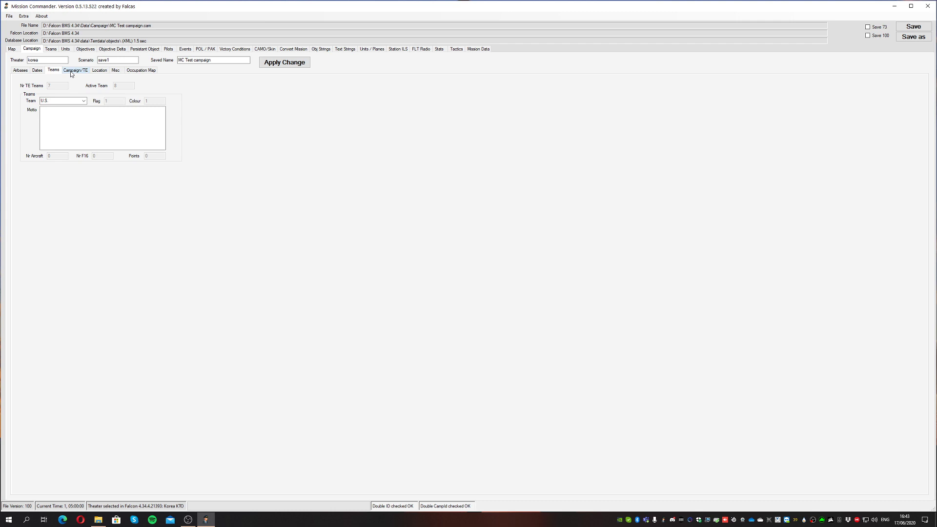
{"action": "left_click", "coordinate": [71, 71]}
Examine the theater size and bullseye coordinates in the campaign's location settings
{"action": "left_click", "coordinate": [99, 73]}
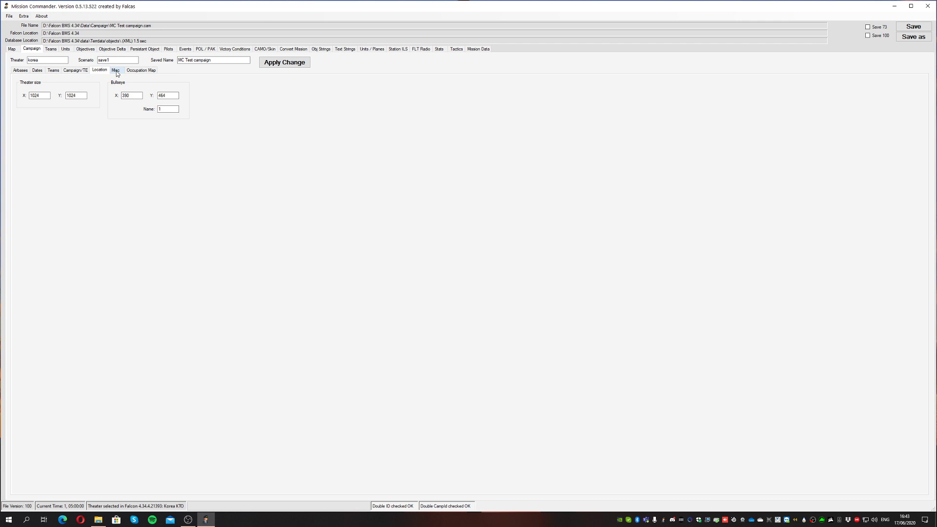
{"action": "left_click", "coordinate": [39, 95]}
{"action": "left_click", "coordinate": [83, 97]}
{"action": "left_click", "coordinate": [79, 95]}
{"action": "left_click", "coordinate": [42, 96]}
{"action": "left_click", "coordinate": [130, 95]}
{"action": "left_click", "coordinate": [171, 95]}
{"action": "left_click", "coordinate": [163, 96]}
Check the campaign's player squadron among the miscellaneous settings and view the occupation map
{"action": "left_click", "coordinate": [117, 73]}
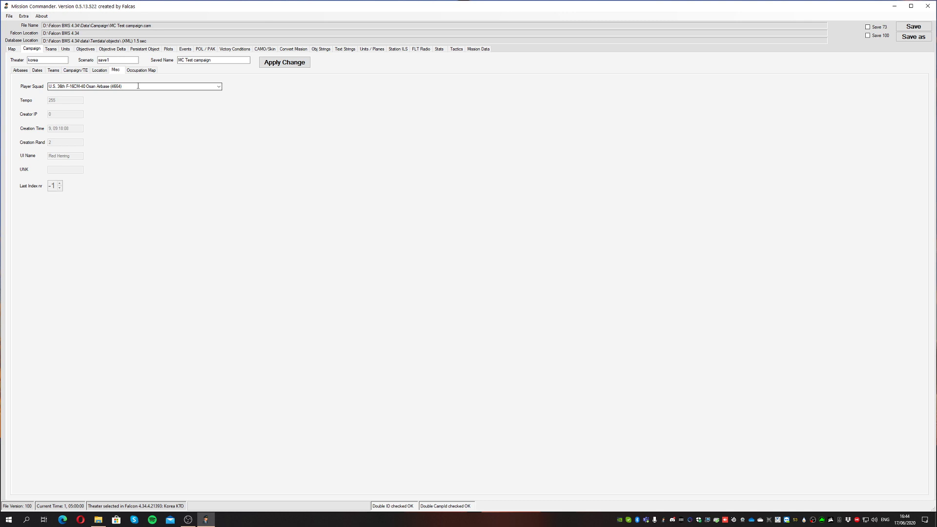
{"action": "left_click", "coordinate": [145, 70]}
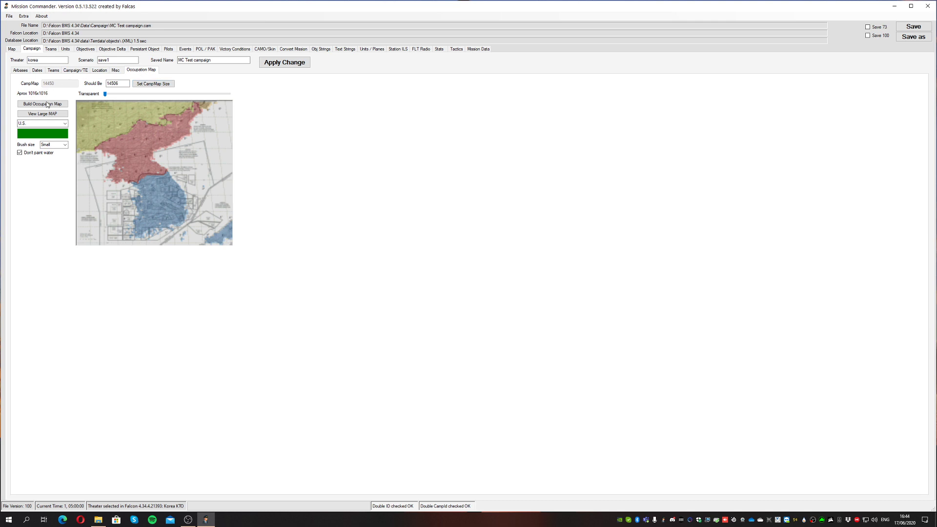
Return to the campaign's airbase list and check the theater, scenario and saved name fields
{"action": "left_click", "coordinate": [20, 70]}
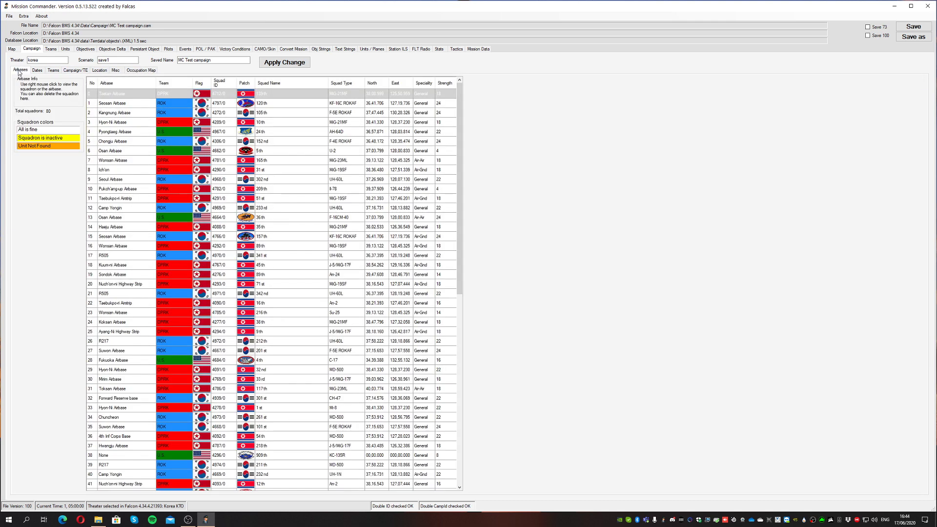
{"action": "left_click", "coordinate": [40, 60]}
{"action": "left_click", "coordinate": [121, 59]}
{"action": "left_click", "coordinate": [215, 59]}
{"action": "left_click", "coordinate": [113, 59]}
Recheck the campaign's dates, Campaign/TE and location settings
{"action": "left_click", "coordinate": [38, 71]}
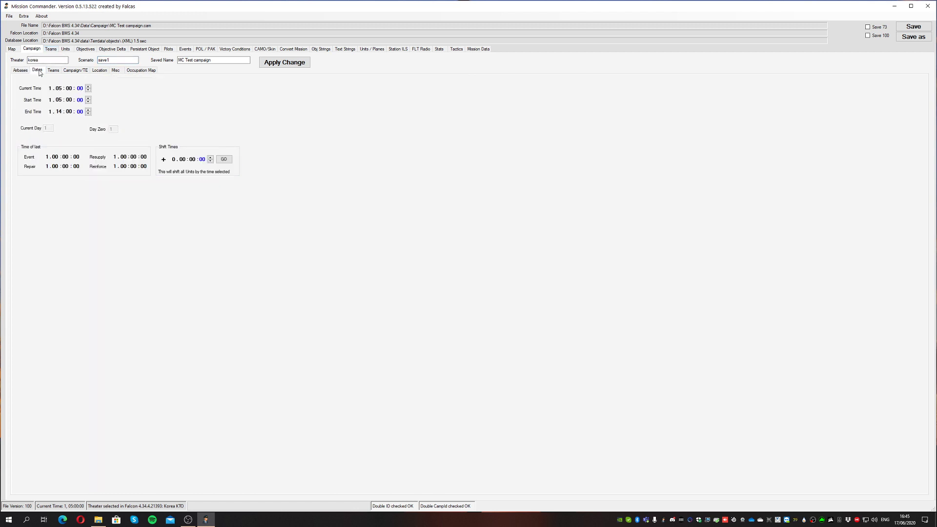
{"action": "left_click", "coordinate": [74, 72]}
{"action": "left_click", "coordinate": [98, 71]}
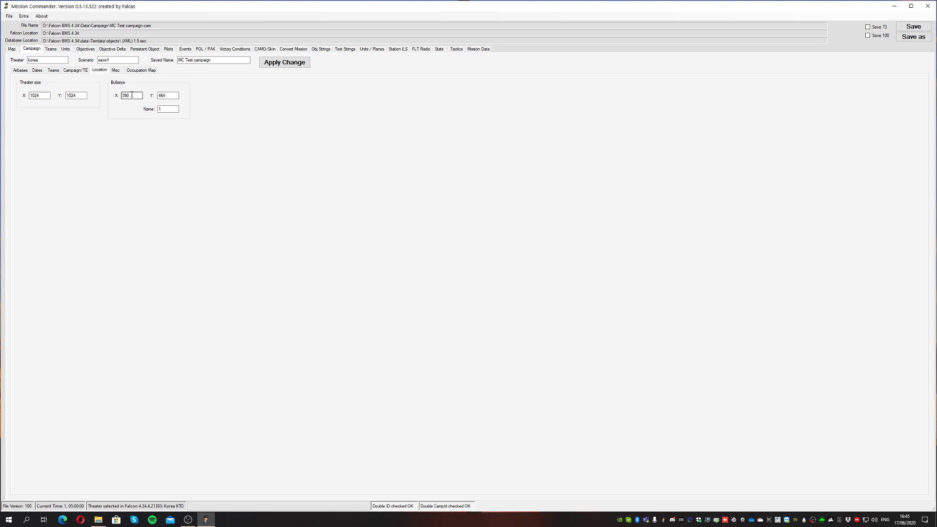
{"action": "left_click", "coordinate": [39, 70]}
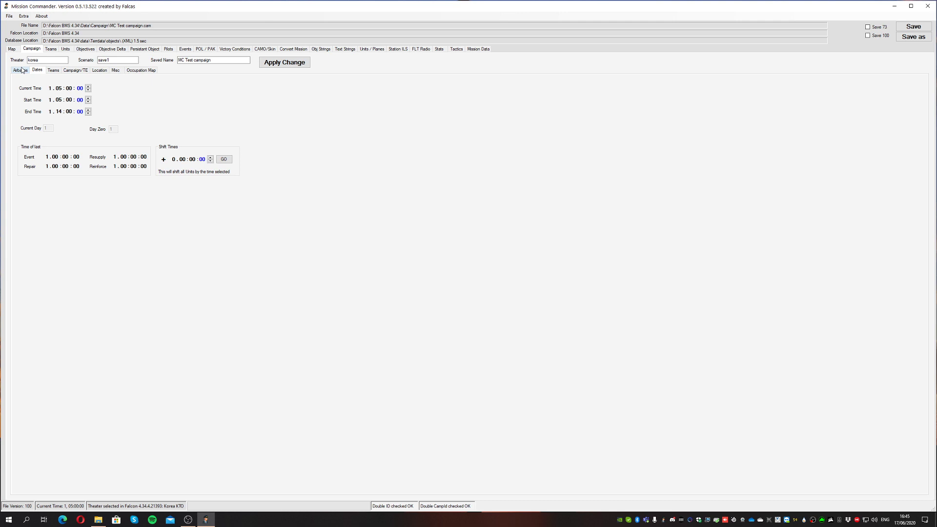
Examine the U.S. team's general info, relations, stats and bonus/priority tables in the team settings
{"action": "left_click", "coordinate": [51, 49]}
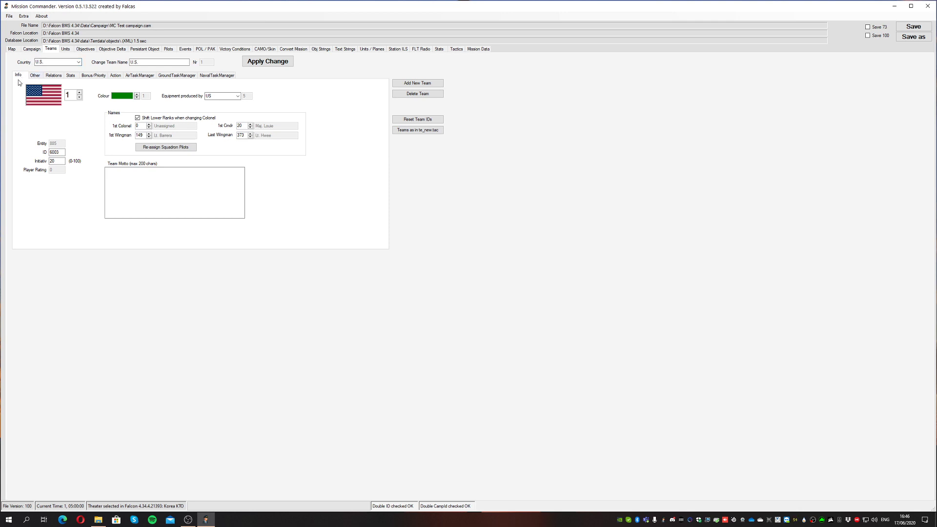
{"action": "left_click", "coordinate": [59, 162]}
{"action": "left_click", "coordinate": [34, 76]}
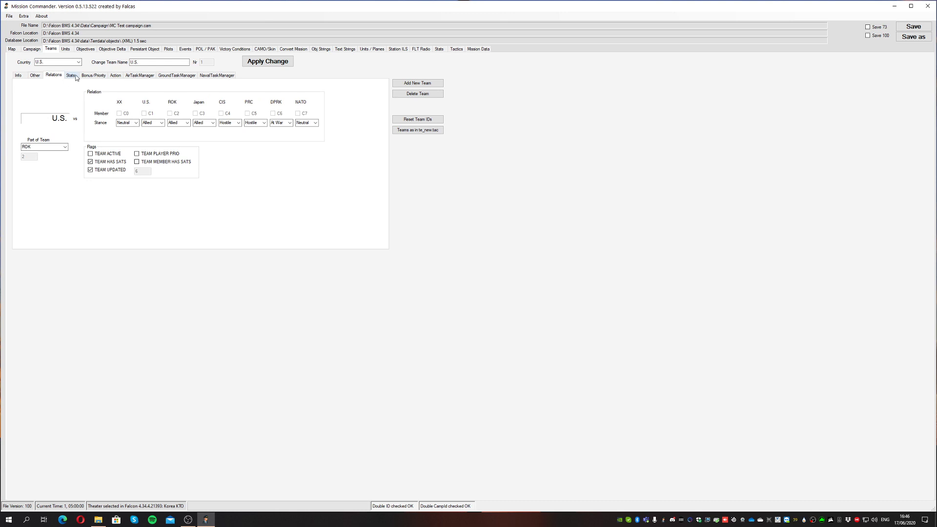
{"action": "left_click", "coordinate": [71, 75]}
{"action": "left_click", "coordinate": [95, 76]}
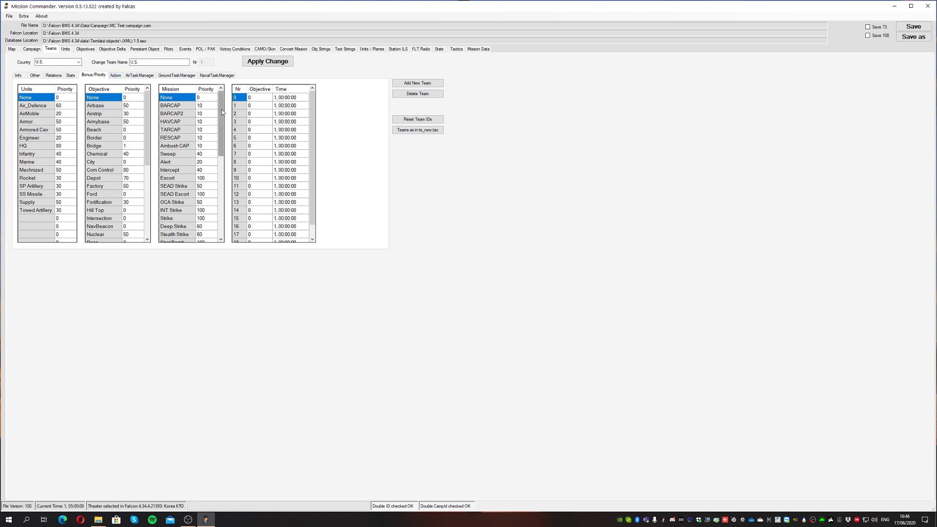
{"action": "mouse_move", "coordinate": [221, 110]}
{"action": "left_mouse_down"}
{"action": "mouse_move", "coordinate": [228, 203]}
{"action": "mouse_move", "coordinate": [221, 103]}
{"action": "left_mouse_up"}
Review the U.S. team's action settings and its air, ground and naval task managers
{"action": "left_click", "coordinate": [118, 76]}
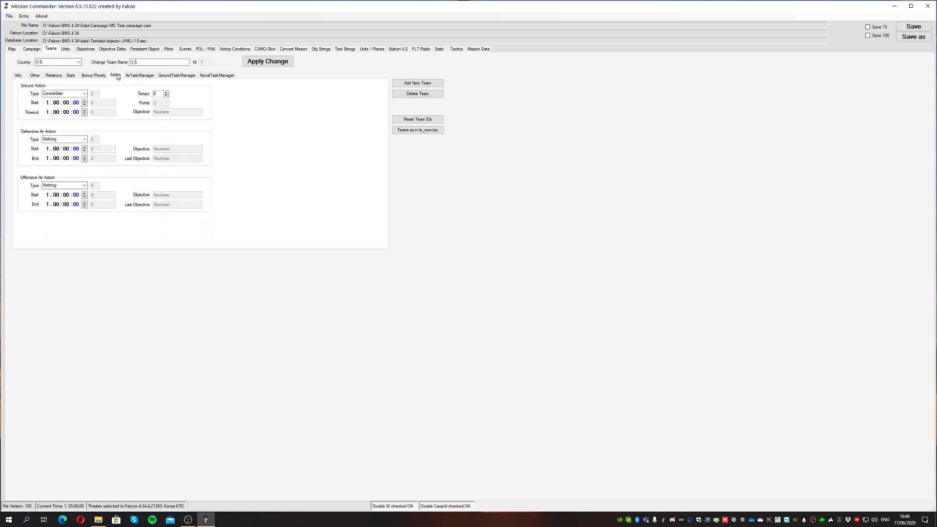
{"action": "left_click", "coordinate": [145, 77]}
{"action": "left_click", "coordinate": [176, 75]}
{"action": "left_click", "coordinate": [212, 77]}
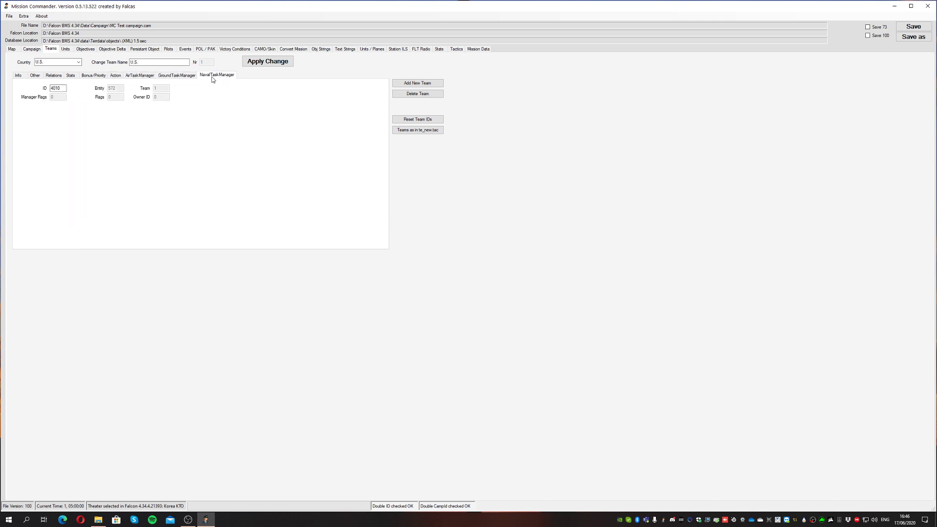
{"action": "left_click", "coordinate": [147, 77]}
{"action": "left_click", "coordinate": [175, 76]}
{"action": "left_click", "coordinate": [141, 76]}
{"action": "left_click", "coordinate": [183, 78]}
{"action": "left_click", "coordinate": [216, 76]}
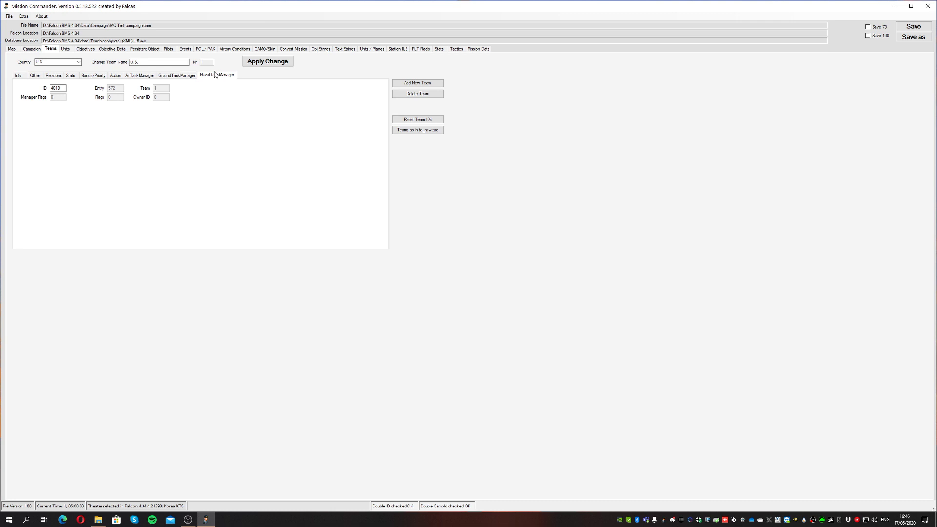
Switch the team settings to ROK and review its info, availability and experience, relations, stats and priorities
{"action": "left_click", "coordinate": [77, 63]}
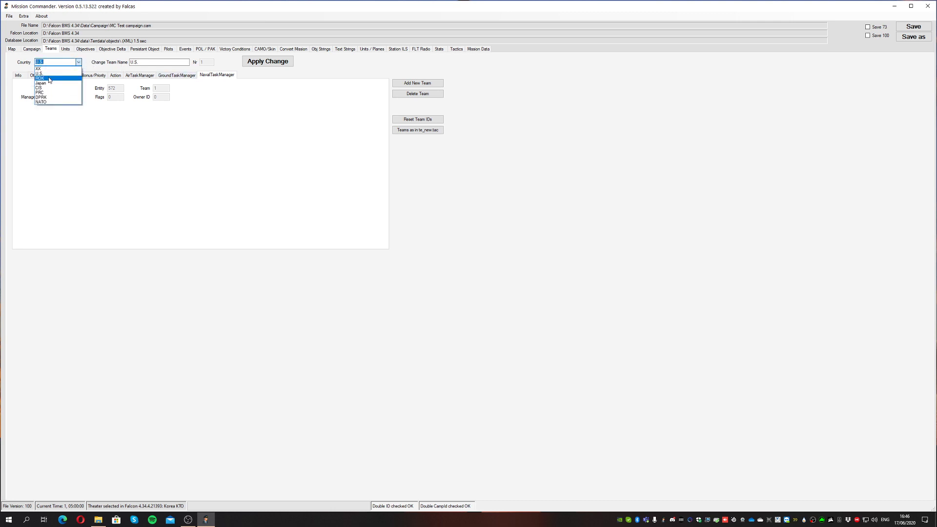
{"action": "left_click", "coordinate": [49, 79]}
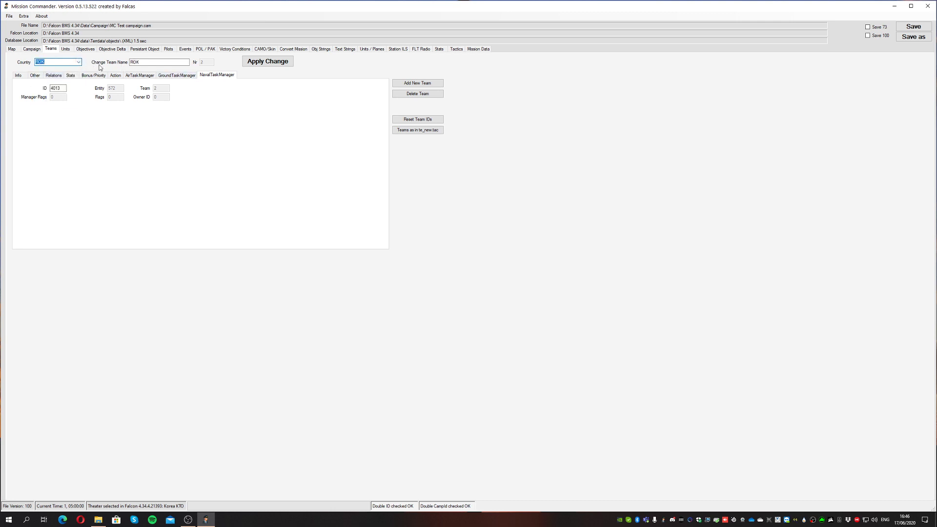
{"action": "left_click", "coordinate": [19, 75]}
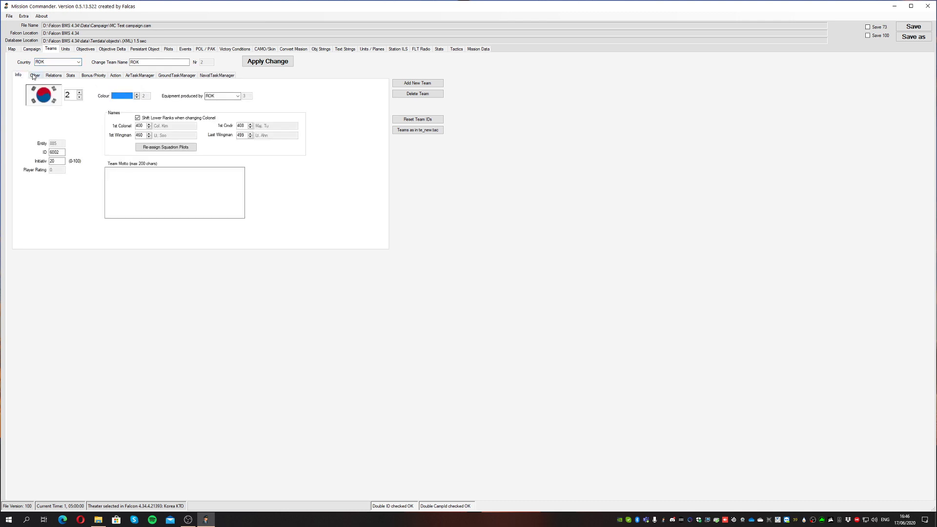
{"action": "left_click", "coordinate": [35, 76]}
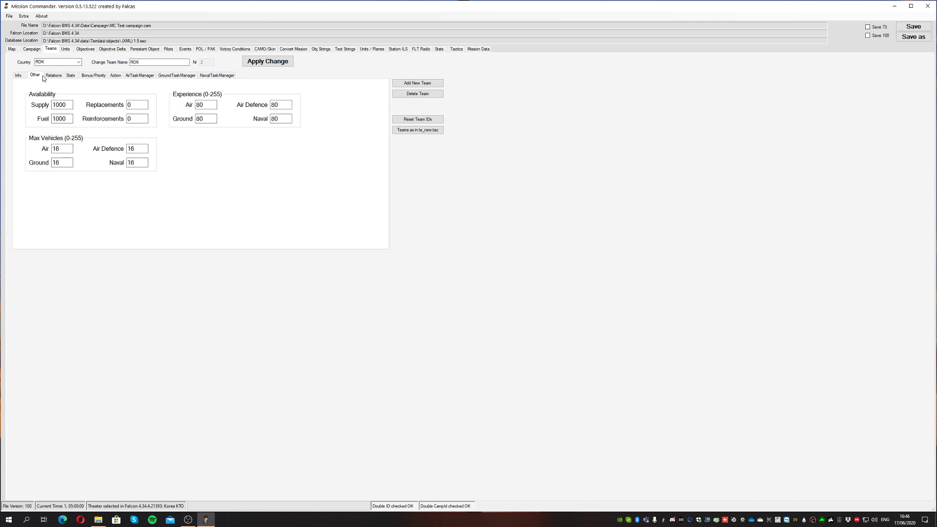
{"action": "left_click", "coordinate": [54, 76]}
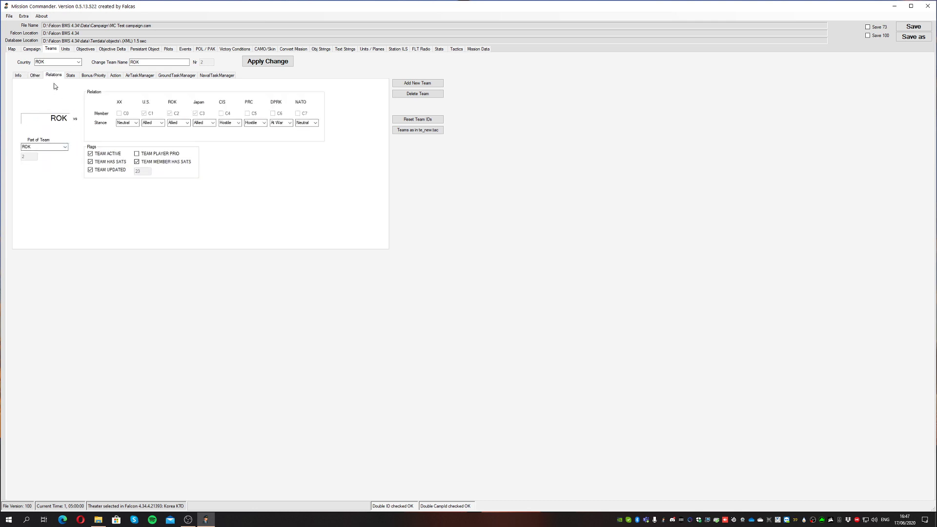
{"action": "left_click", "coordinate": [73, 76]}
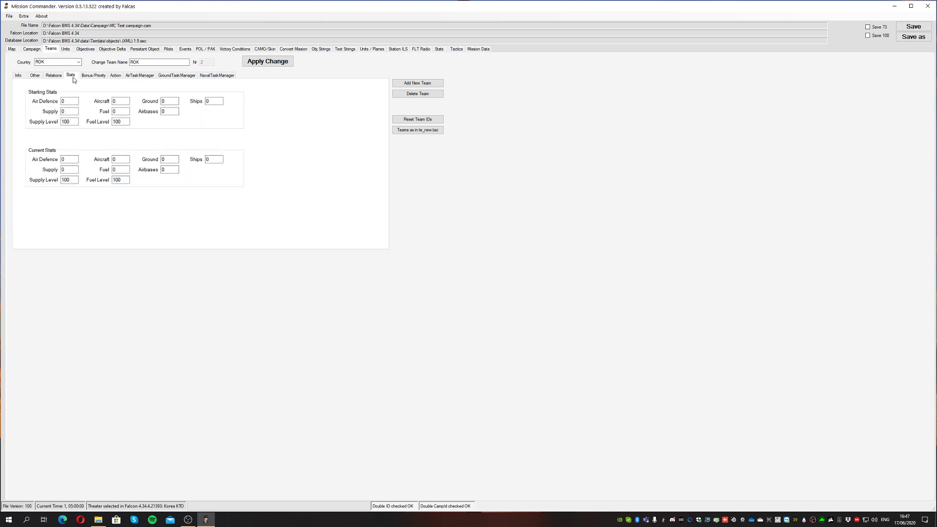
{"action": "left_click", "coordinate": [98, 75]}
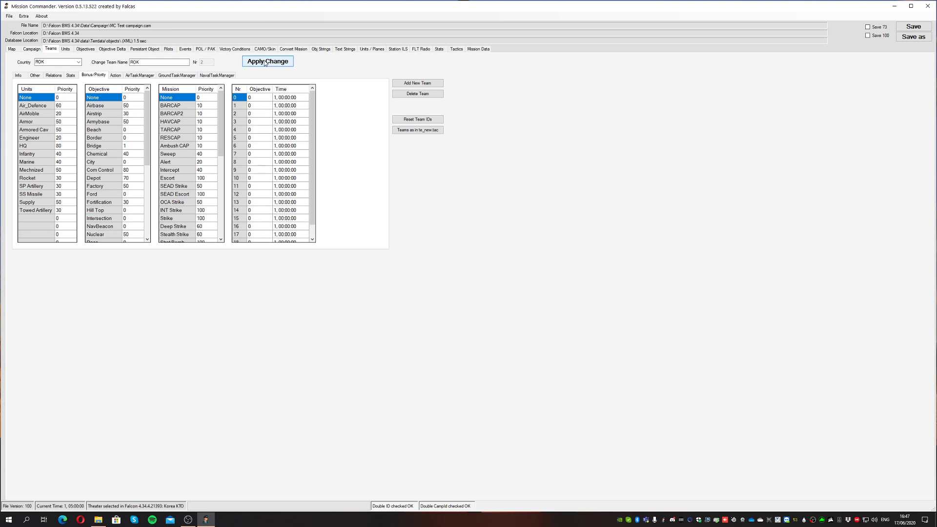
Show the campaign's air units as squadrons, packages and flights, and return to the squadron list
{"action": "left_click", "coordinate": [65, 50]}
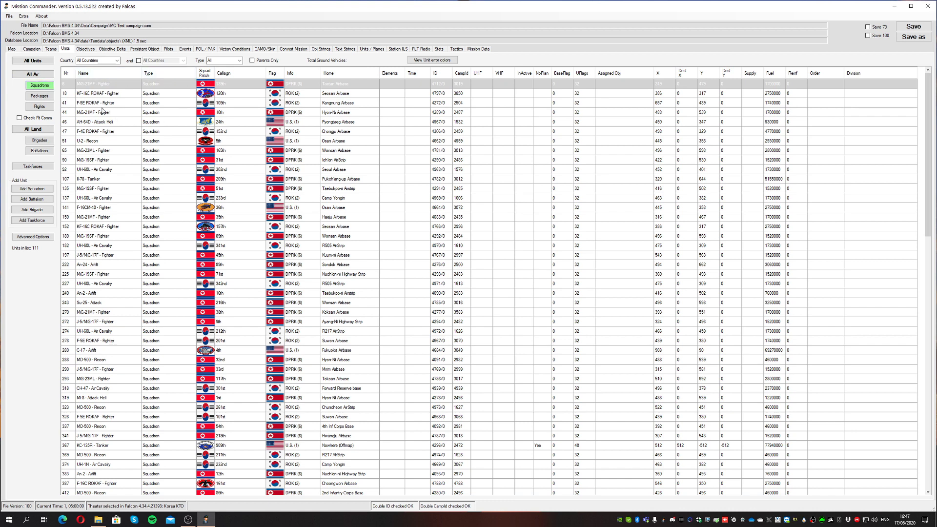
{"action": "left_click", "coordinate": [40, 95]}
{"action": "left_click", "coordinate": [43, 107]}
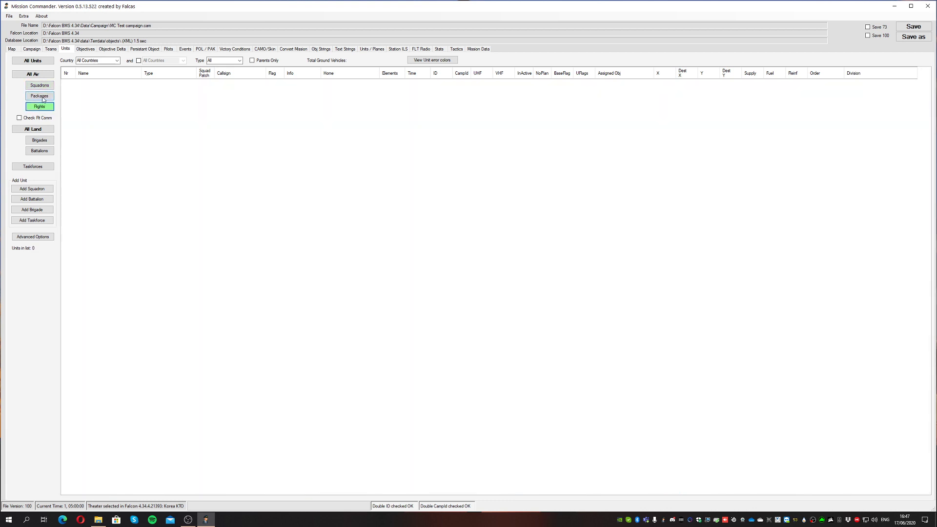
{"action": "left_click", "coordinate": [41, 87]}
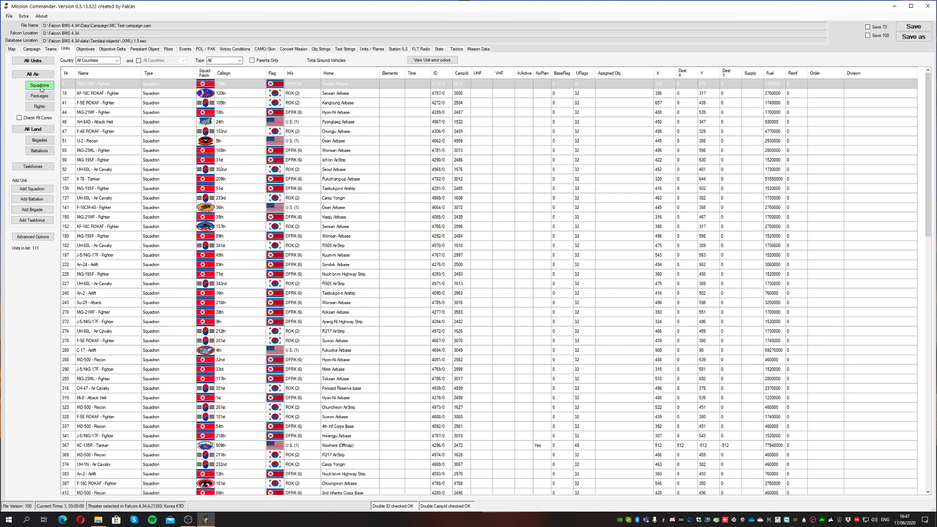
Look through the brigade, battalion and taskforce lists and select the CVN-70 Vinson carrier group
{"action": "left_click", "coordinate": [39, 141]}
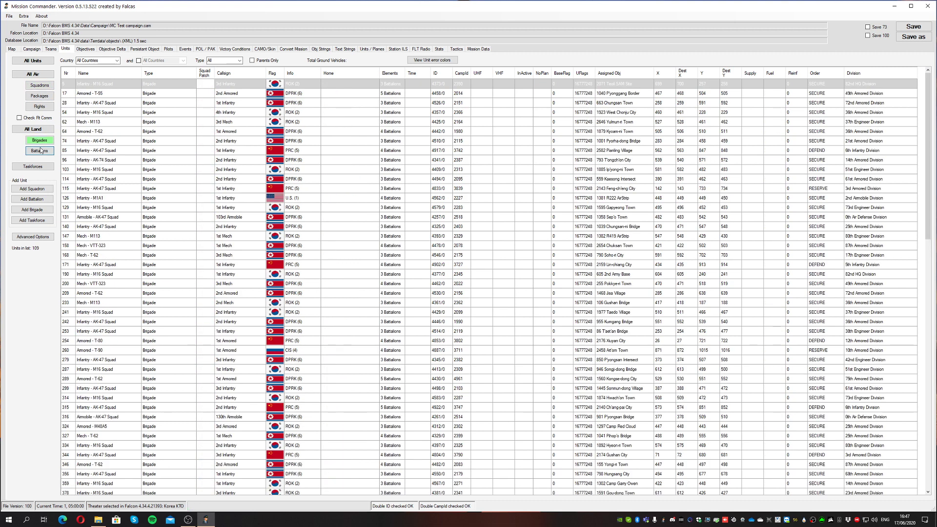
{"action": "left_click", "coordinate": [41, 151]}
{"action": "left_click", "coordinate": [38, 169]}
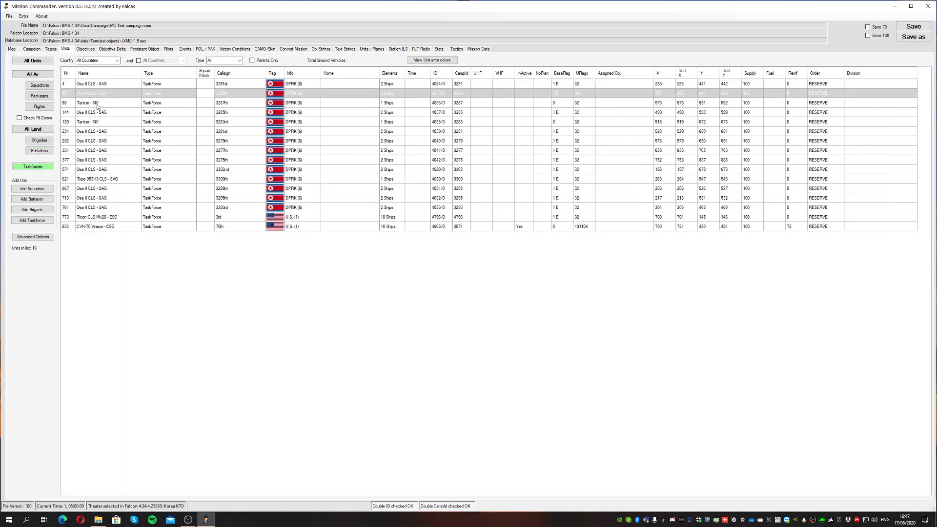
{"action": "left_click", "coordinate": [112, 228]}
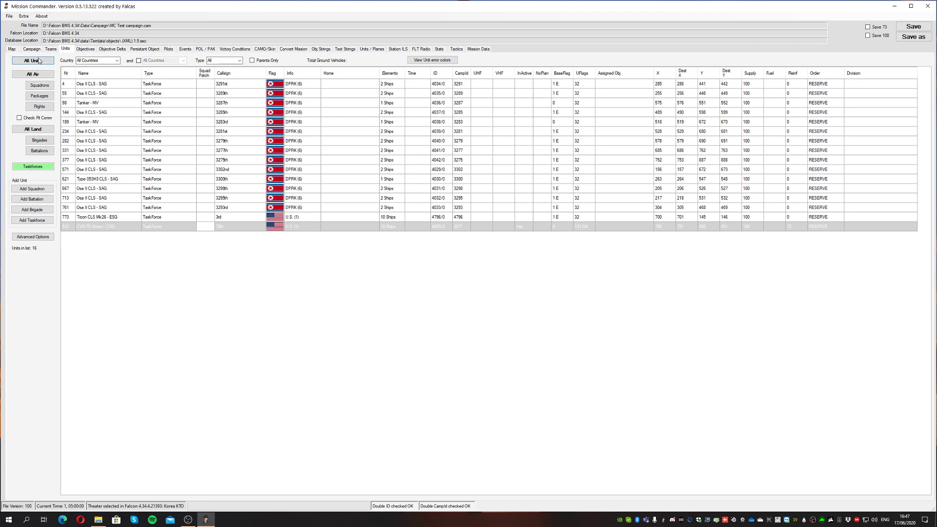
View the airbase objectives list and return to the campaign map, centred on the Korean peninsula
{"action": "left_click", "coordinate": [85, 49]}
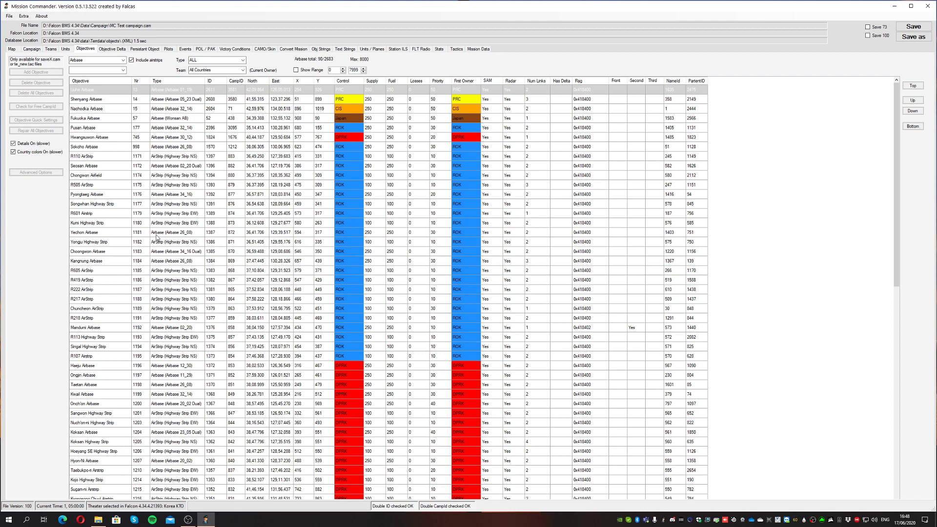
{"action": "left_click", "coordinate": [12, 49]}
{"action": "scroll", "coordinate": [548, 250], "scroll_direction": "up", "scroll_amount": 2}
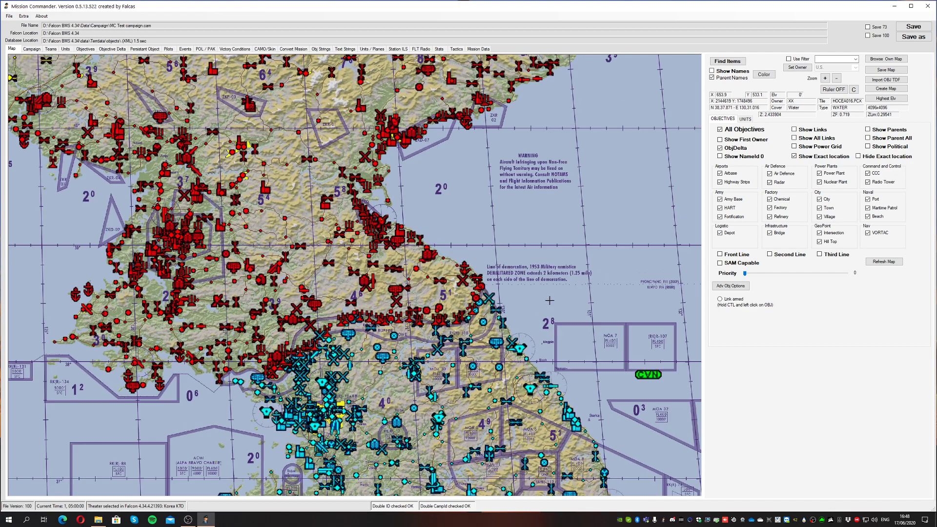
{"action": "left_click_drag", "start_coordinate": [548, 249], "coordinate": [542, 161]}
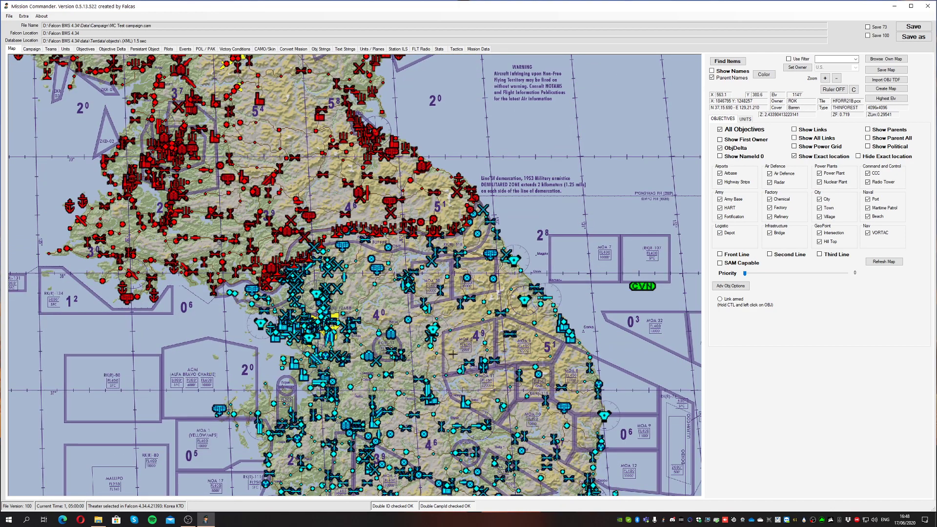
Check the map's air, land and sea unit display options and return to the objective display options
{"action": "left_click", "coordinate": [745, 119]}
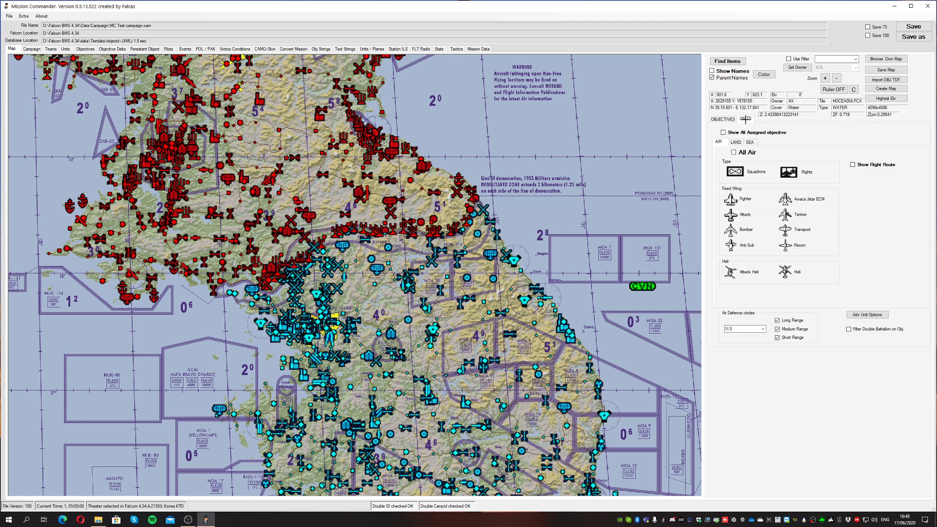
{"action": "left_click", "coordinate": [737, 142]}
{"action": "left_click", "coordinate": [751, 142]}
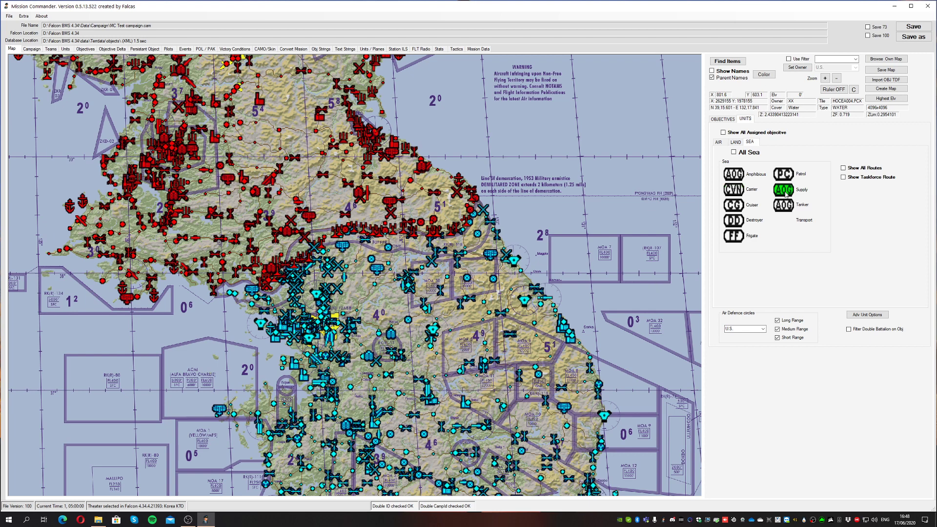
{"action": "left_click", "coordinate": [718, 142]}
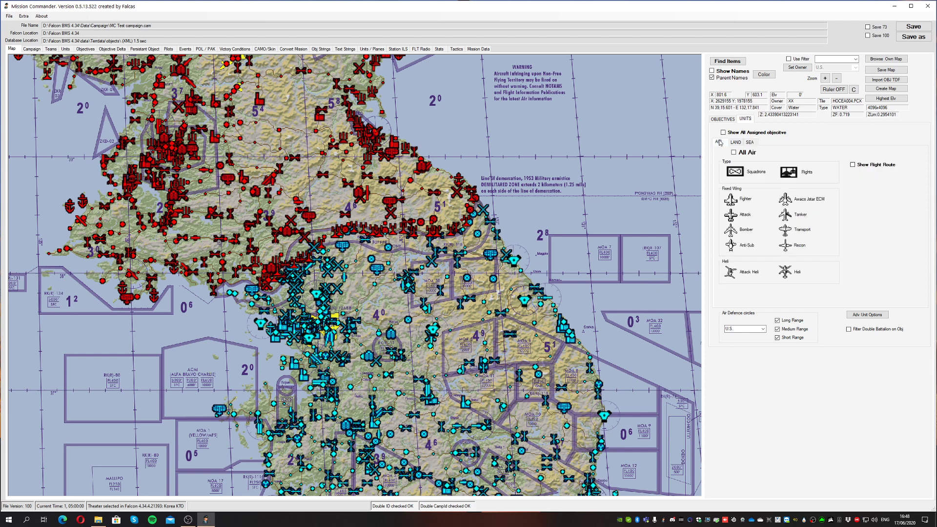
{"action": "left_click", "coordinate": [722, 119]}
Examine the objectives across the Korean peninsula on the map, including the details of KOTAR Range
{"action": "scroll", "coordinate": [546, 250], "scroll_direction": "down", "scroll_amount": 3}
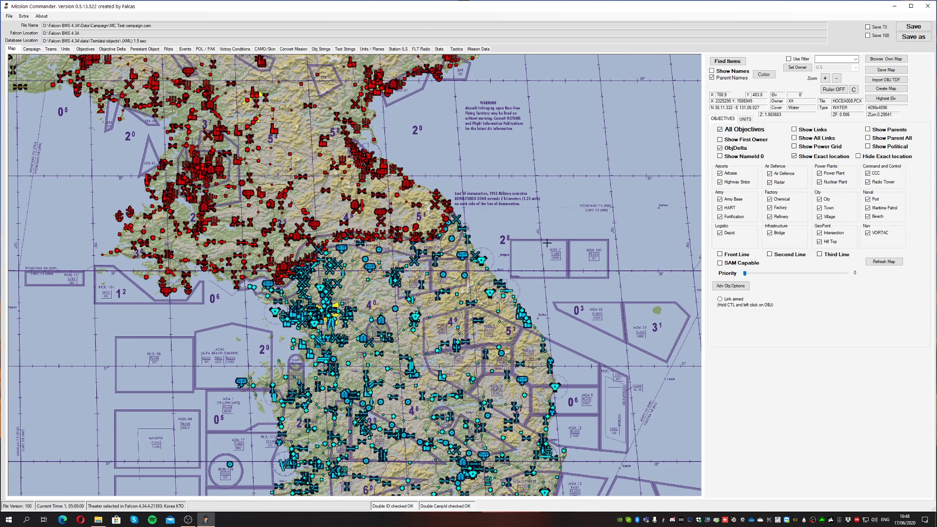
{"action": "scroll", "coordinate": [547, 251], "scroll_direction": "down", "scroll_amount": 2}
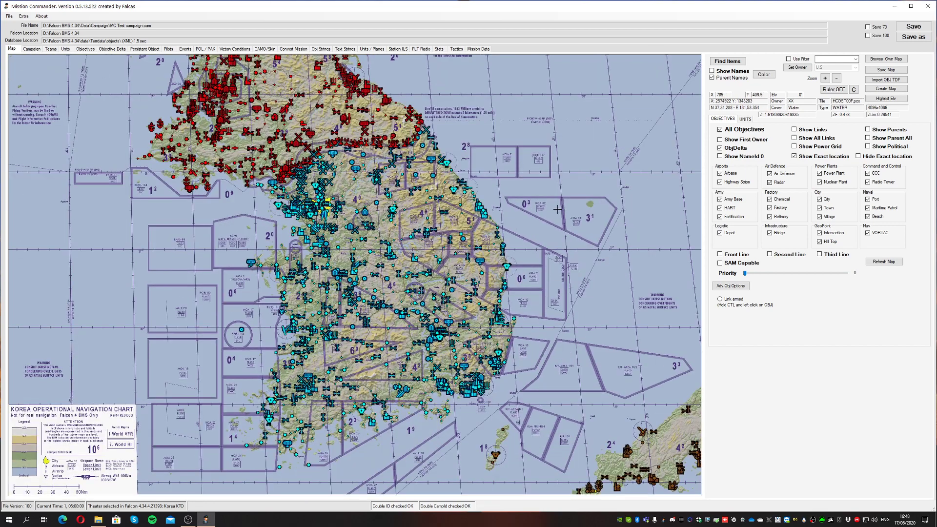
{"action": "scroll", "coordinate": [388, 305], "scroll_direction": "up", "scroll_amount": 5}
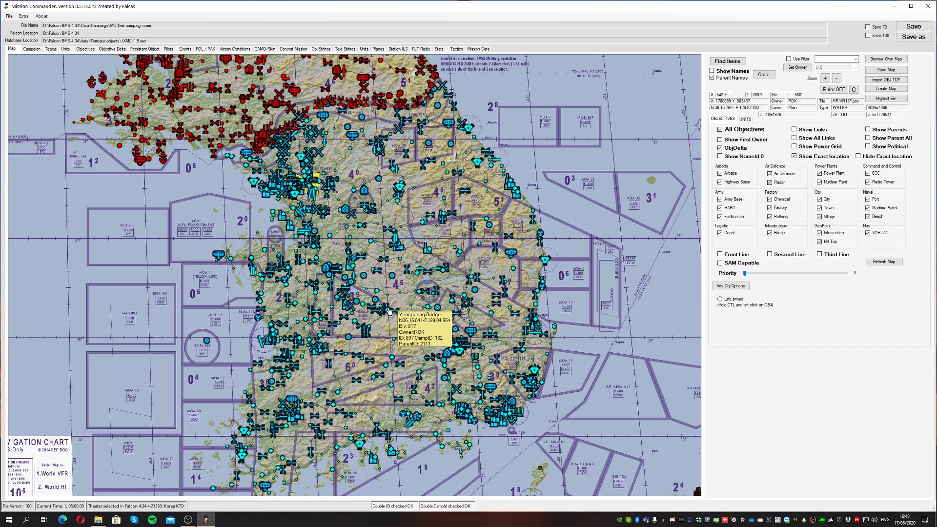
{"action": "scroll", "coordinate": [389, 305], "scroll_direction": "up", "scroll_amount": 1}
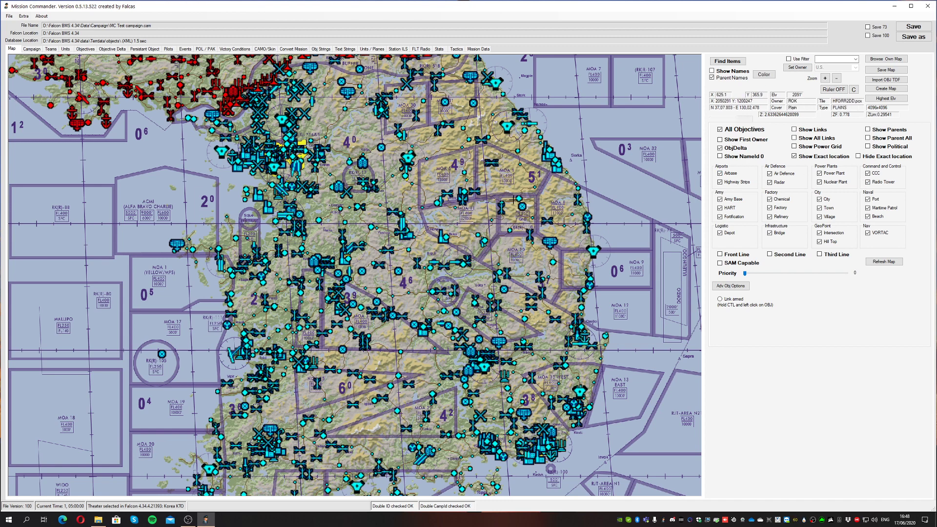
{"action": "mouse_move", "coordinate": [523, 206]}
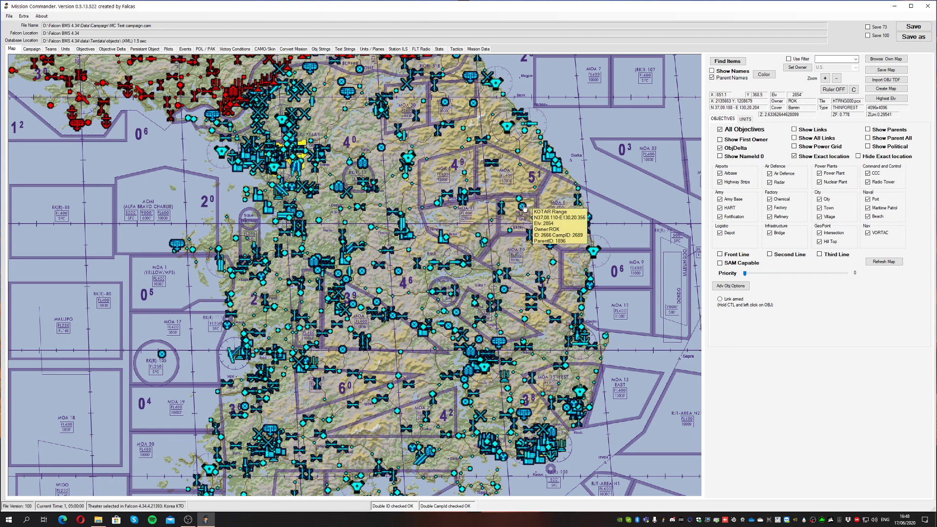
{"action": "scroll", "coordinate": [532, 215], "scroll_direction": "down", "scroll_amount": 2}
{"action": "scroll", "coordinate": [570, 265], "scroll_direction": "up", "scroll_amount": 2}
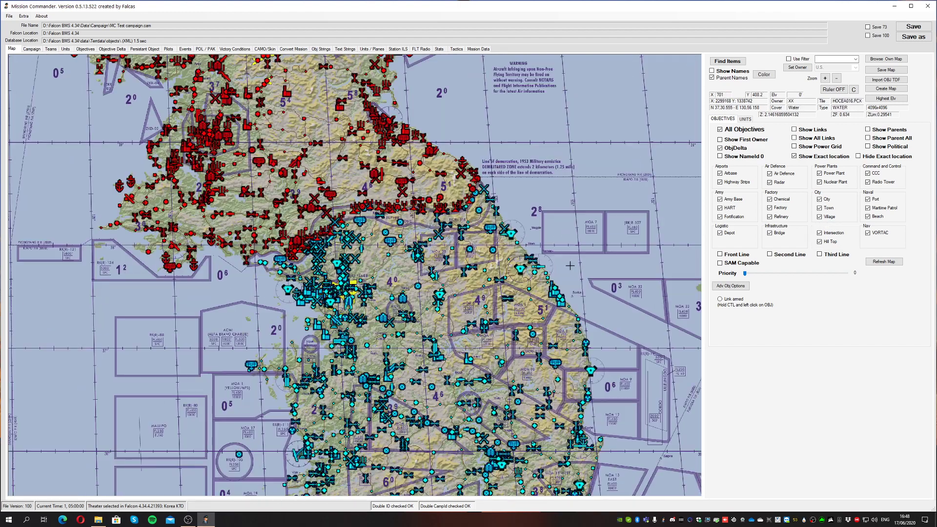
{"action": "left_click_drag", "start_coordinate": [570, 265], "coordinate": [580, 299]}
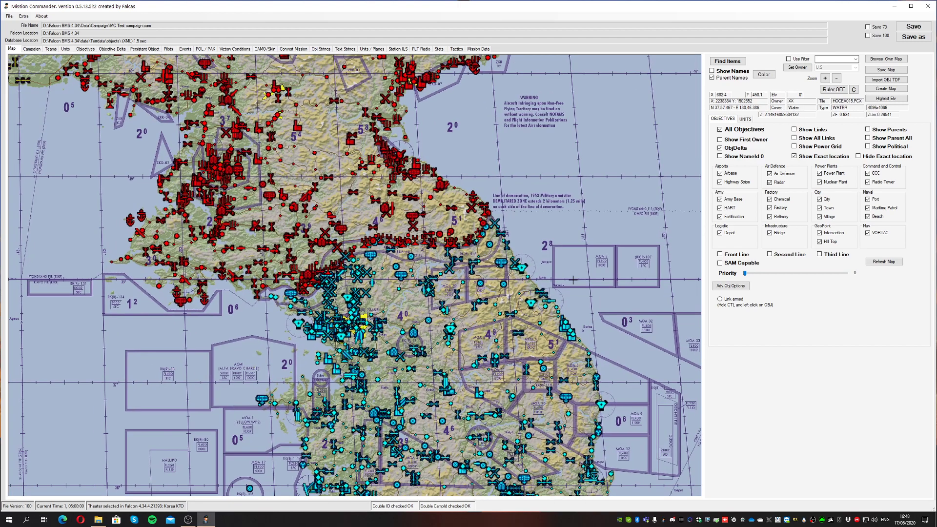
Set the objectives list to show all objective types instead of only airbases
{"action": "left_click", "coordinate": [86, 49]}
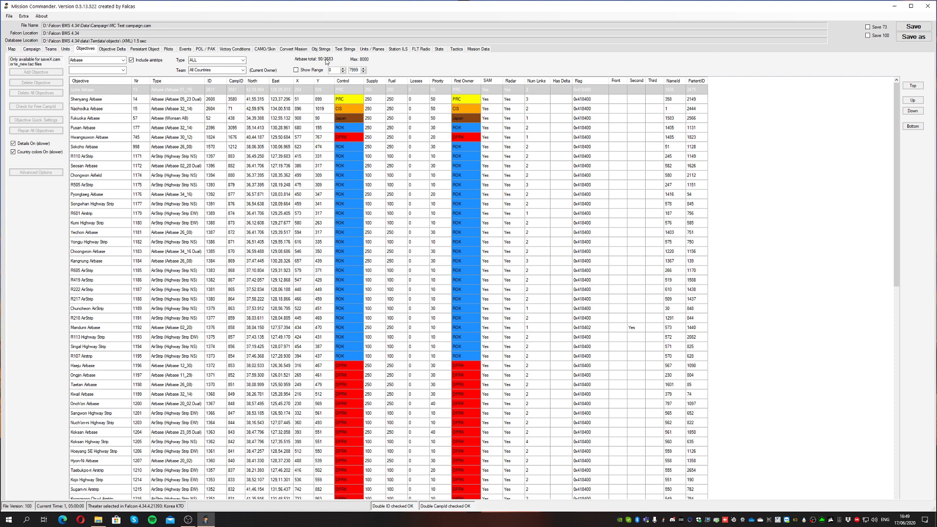
{"action": "left_click", "coordinate": [123, 60]}
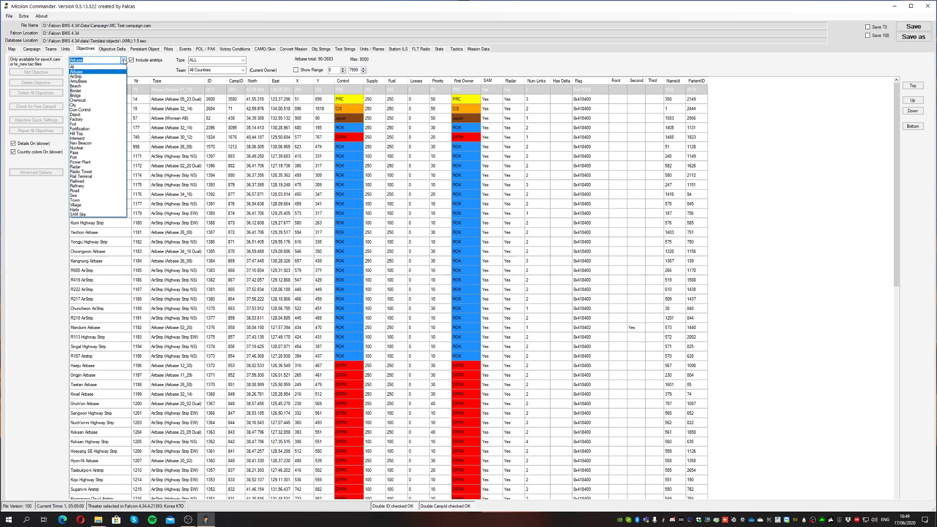
{"action": "left_click", "coordinate": [90, 67]}
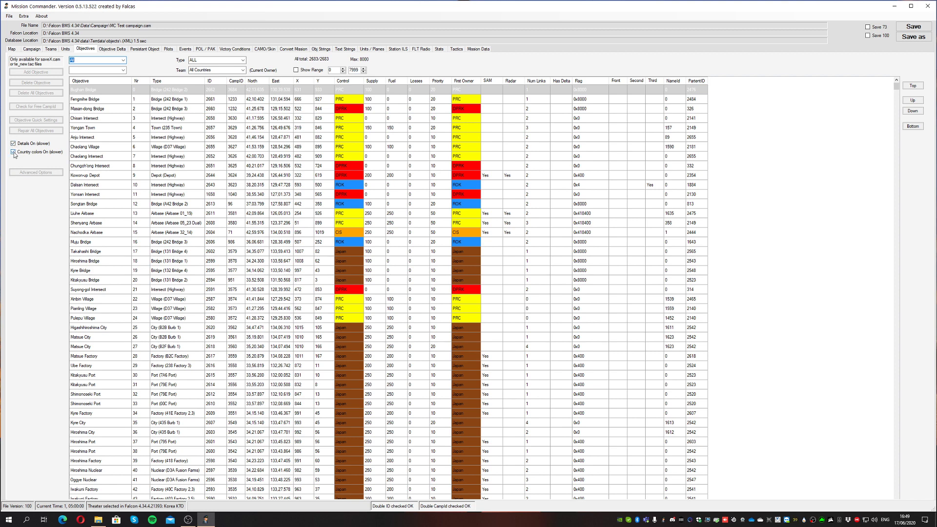
Examine the entries in the full objectives list, including their object types, owning countries and IDs
{"action": "left_click", "coordinate": [113, 99]}
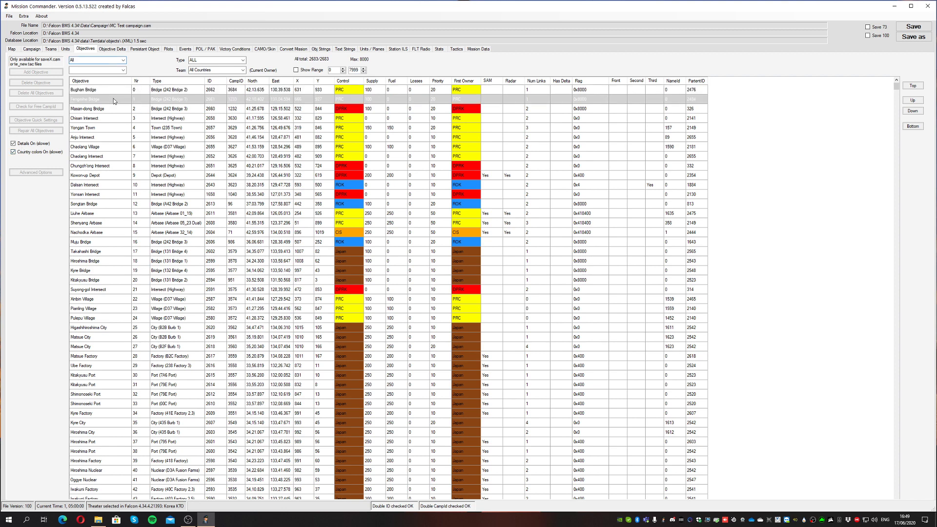
{"action": "left_click", "coordinate": [112, 92]}
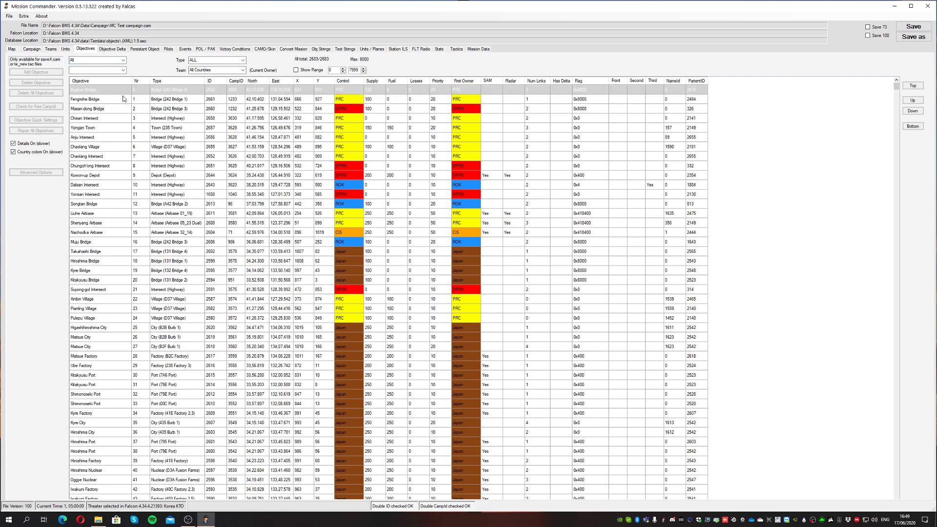
{"action": "left_click", "coordinate": [519, 336]}
{"action": "left_click", "coordinate": [520, 327]}
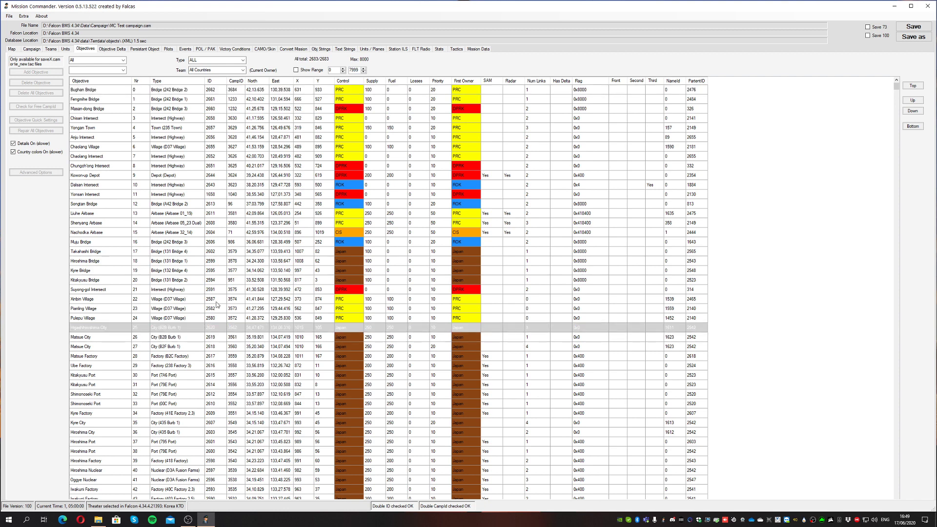
{"action": "left_click", "coordinate": [154, 111]}
{"action": "left_click", "coordinate": [193, 101]}
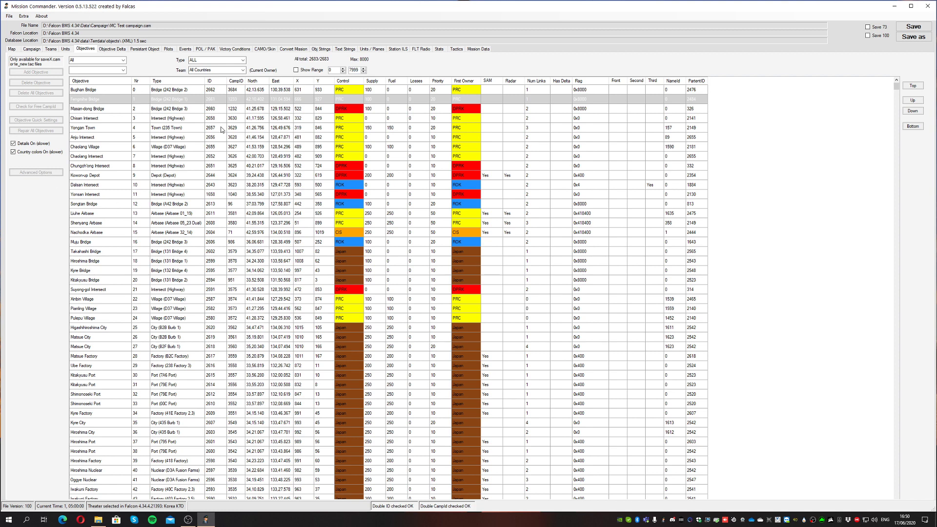
{"action": "left_click", "coordinate": [187, 110]}
{"action": "left_click", "coordinate": [190, 93]}
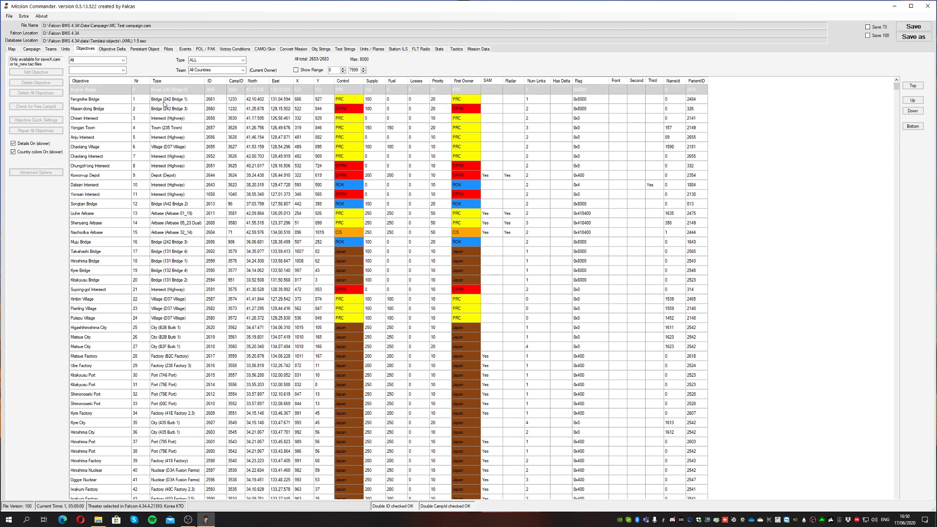
View the objective deltas list, comparing it with the objectives around the Korean buffer zone on the campaign map
{"action": "left_click", "coordinate": [118, 52]}
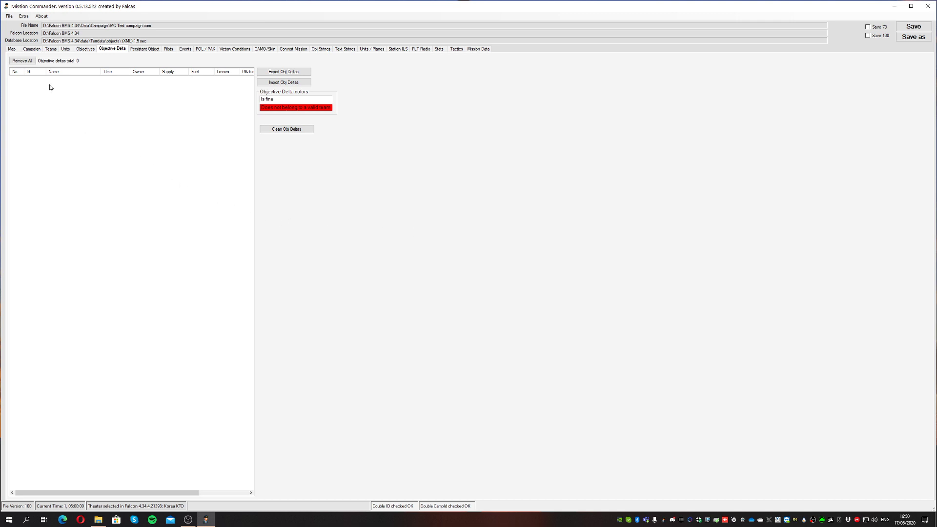
{"action": "left_click", "coordinate": [14, 49]}
{"action": "scroll", "coordinate": [417, 251], "scroll_direction": "up", "scroll_amount": 2}
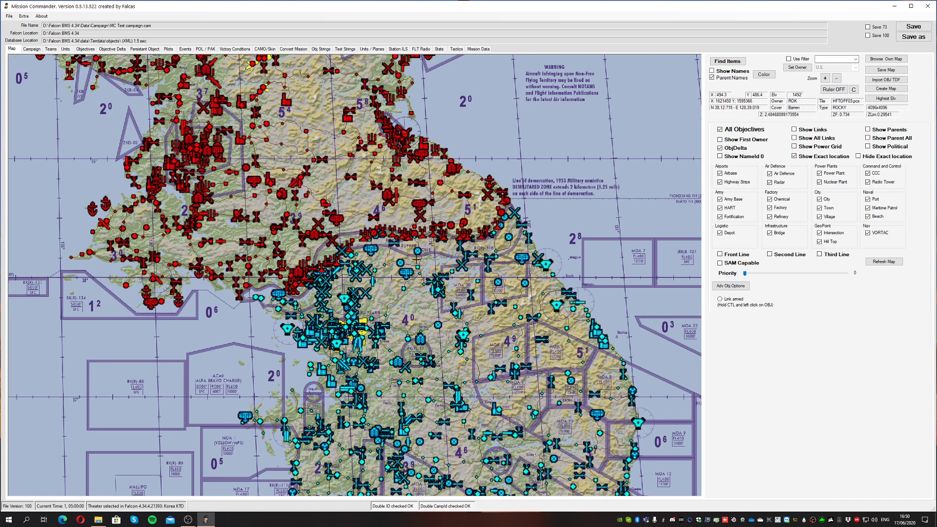
{"action": "scroll", "coordinate": [312, 256], "scroll_direction": "up", "scroll_amount": 2}
{"action": "mouse_move", "coordinate": [470, 242]}
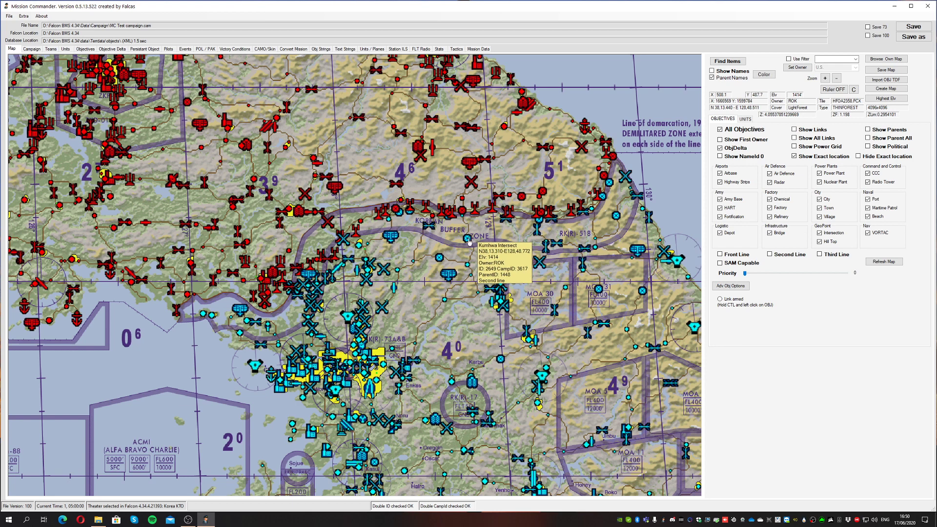
{"action": "scroll", "coordinate": [103, 78], "scroll_direction": "down", "scroll_amount": 1}
{"action": "left_click", "coordinate": [114, 50]}
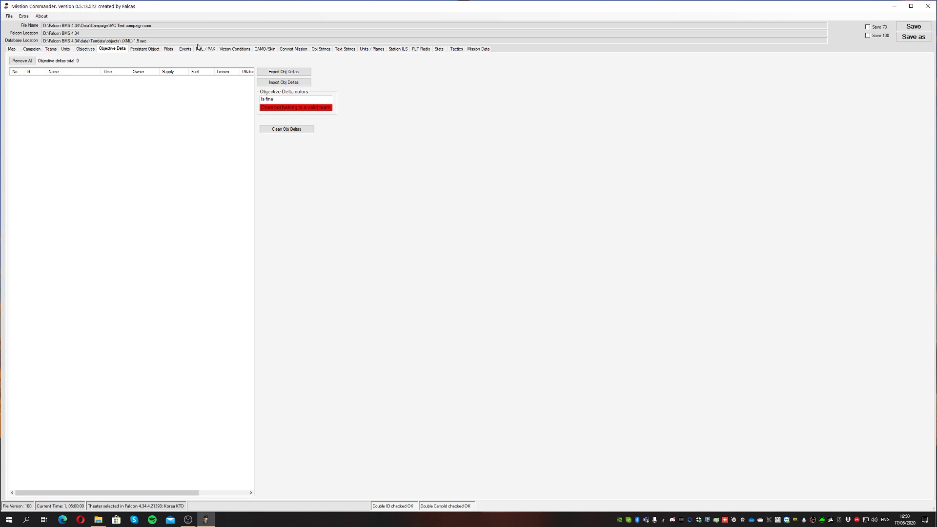
View the persistent objects list and the campaign's pilot and callsign lists
{"action": "left_click", "coordinate": [147, 50]}
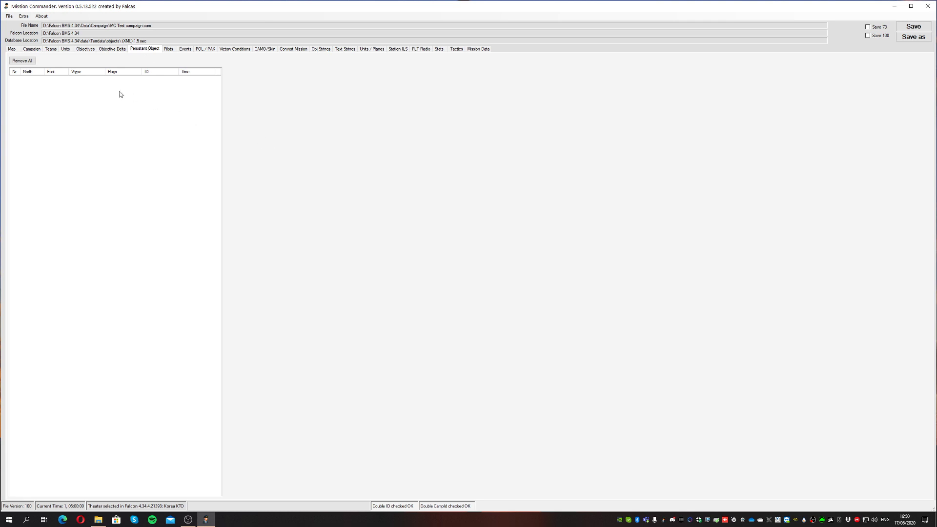
{"action": "left_click", "coordinate": [169, 49]}
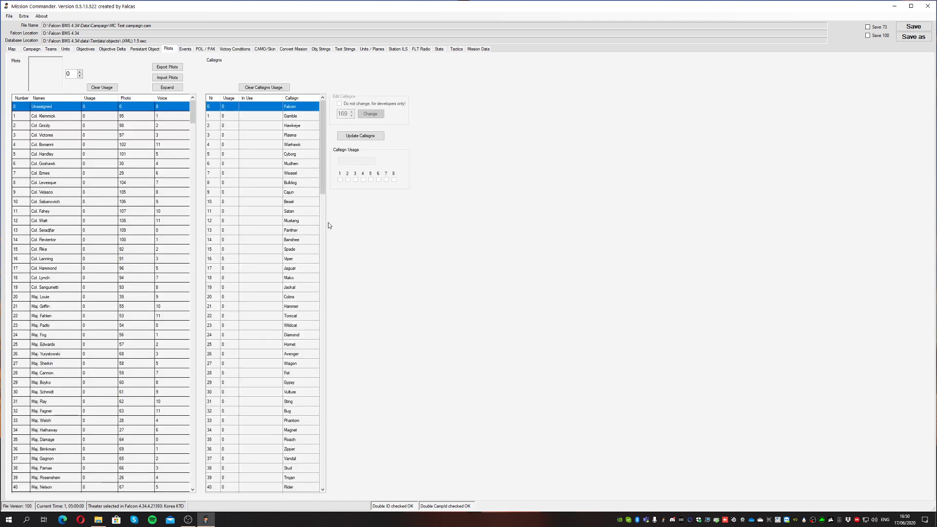
{"action": "mouse_move", "coordinate": [322, 149]}
{"action": "left_mouse_down"}
{"action": "mouse_move", "coordinate": [342, 322]}
{"action": "mouse_move", "coordinate": [336, 444]}
{"action": "mouse_move", "coordinate": [320, 130]}
{"action": "left_mouse_up"}
{"action": "mouse_move", "coordinate": [193, 110]}
{"action": "left_mouse_down"}
{"action": "mouse_move", "coordinate": [203, 338]}
{"action": "mouse_move", "coordinate": [193, 483]}
{"action": "mouse_move", "coordinate": [192, 105]}
{"action": "left_mouse_up"}
View the campaign events list, and open the Falcon BMS 4.34 Data\Campaign folder in File Explorer
{"action": "left_click", "coordinate": [185, 49]}
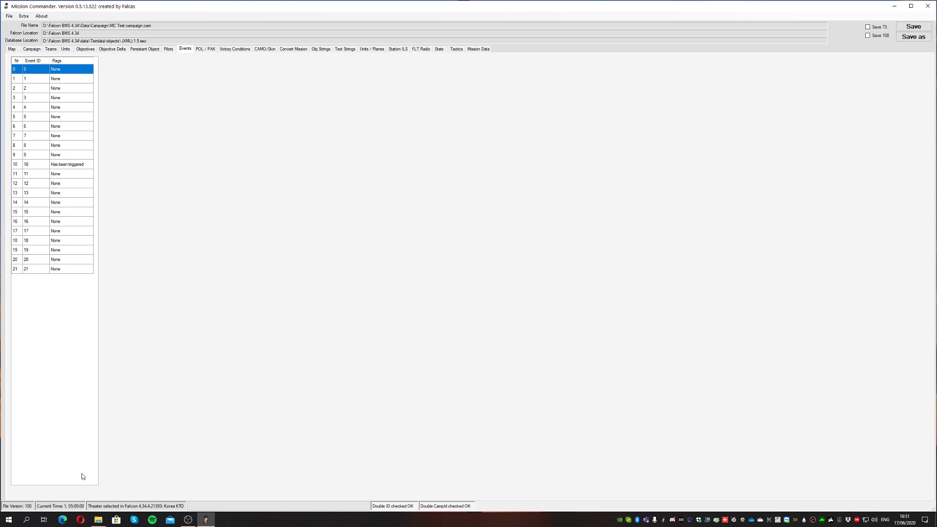
{"action": "left_click", "coordinate": [98, 520]}
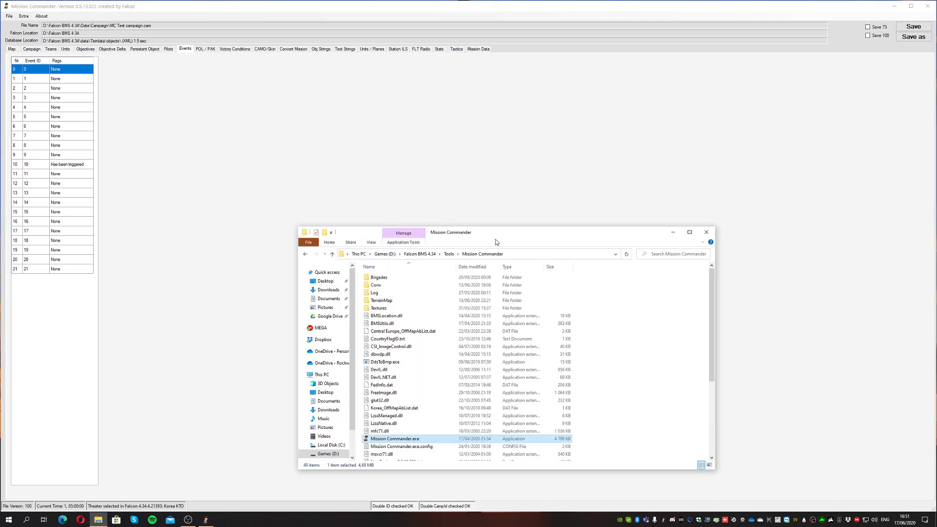
{"action": "left_click_drag", "start_coordinate": [496, 240], "coordinate": [412, 134]}
{"action": "left_click", "coordinate": [337, 147]}
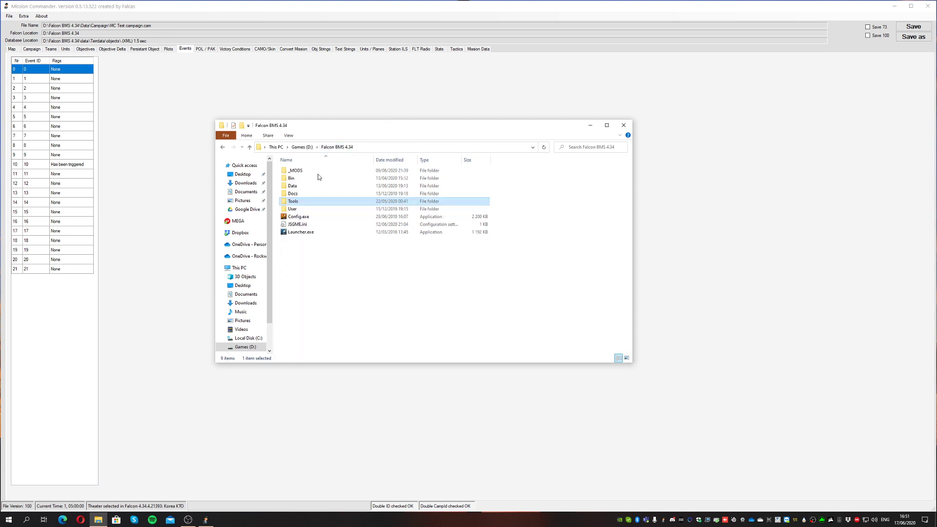
{"action": "double_click", "coordinate": [300, 186]}
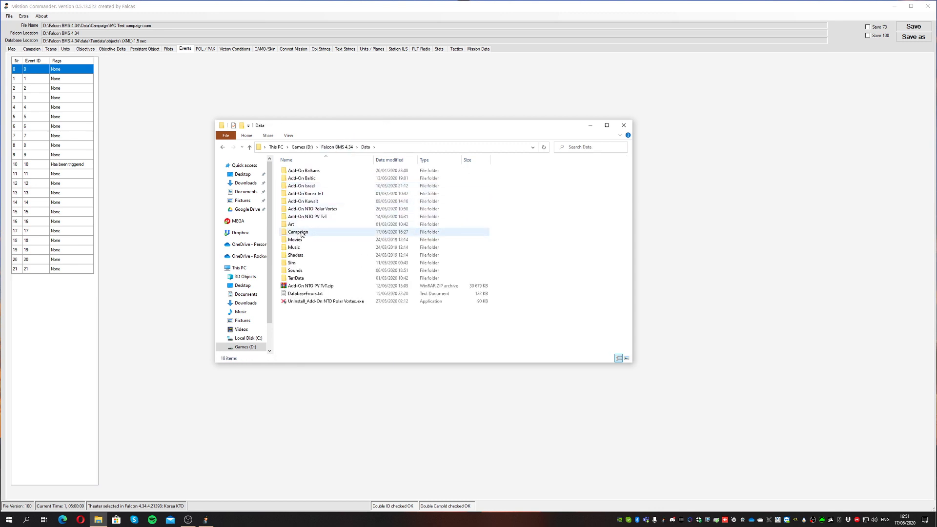
{"action": "double_click", "coordinate": [298, 233]}
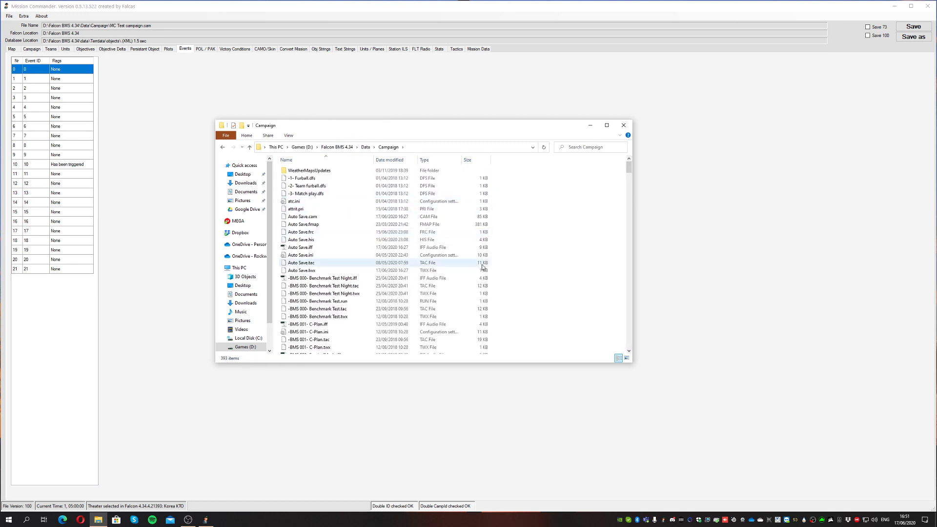
Locate the save0.tri file and its matching save0.cam campaign file in the Campaign folder
{"action": "scroll", "coordinate": [539, 282], "scroll_direction": "down", "scroll_amount": 15}
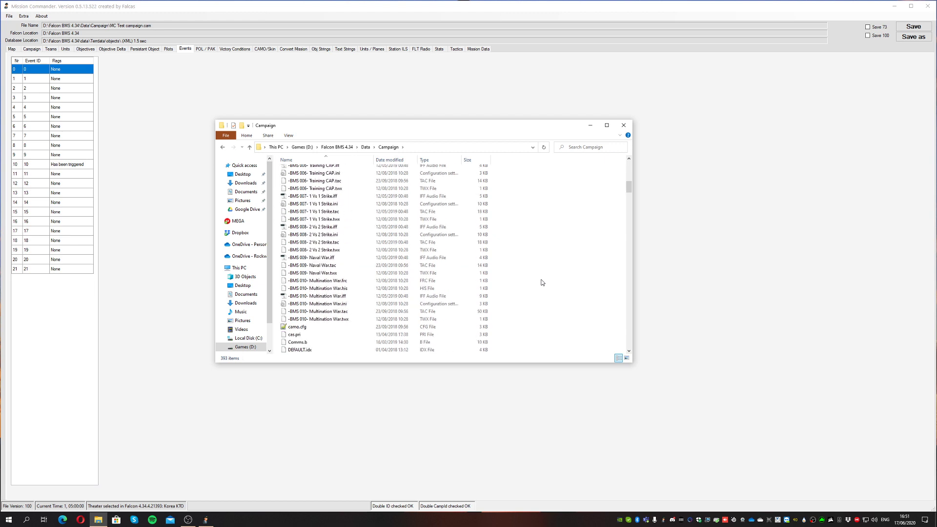
{"action": "scroll", "coordinate": [541, 282], "scroll_direction": "down", "scroll_amount": 20}
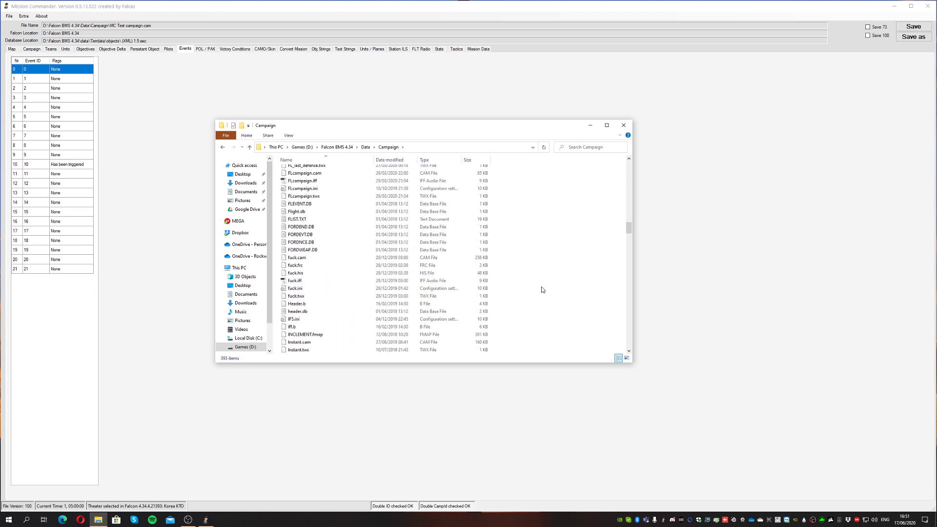
{"action": "scroll", "coordinate": [541, 291], "scroll_direction": "down", "scroll_amount": 20}
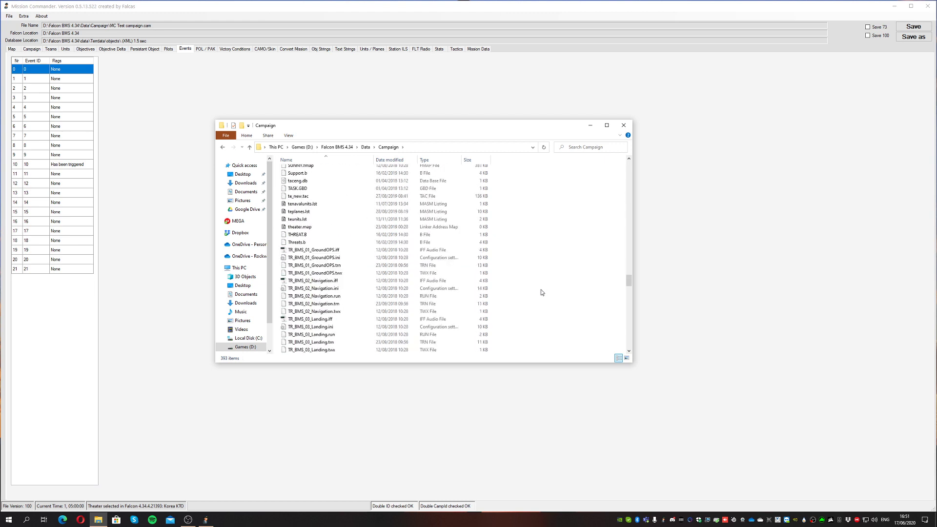
{"action": "scroll", "coordinate": [541, 289], "scroll_direction": "down", "scroll_amount": 20}
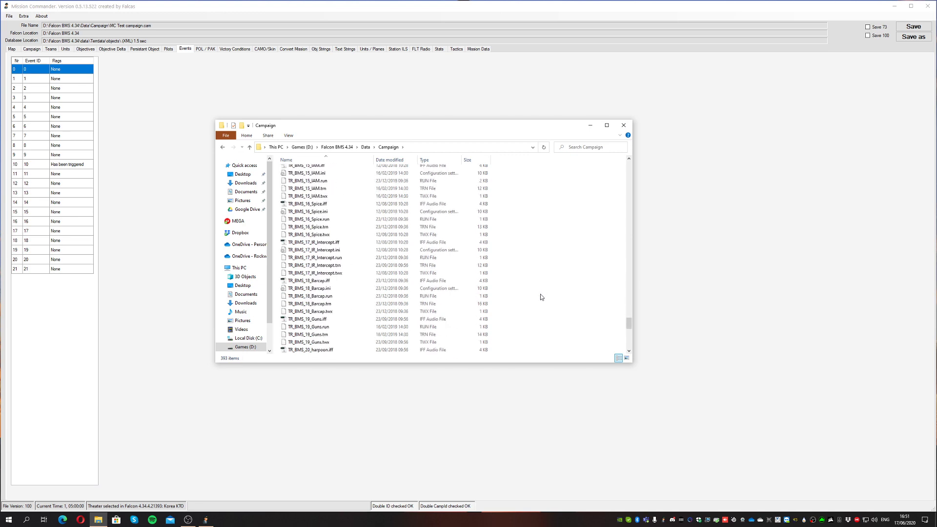
{"action": "scroll", "coordinate": [540, 296], "scroll_direction": "down", "scroll_amount": 5}
{"action": "left_click_drag", "start_coordinate": [629, 331], "coordinate": [630, 268]}
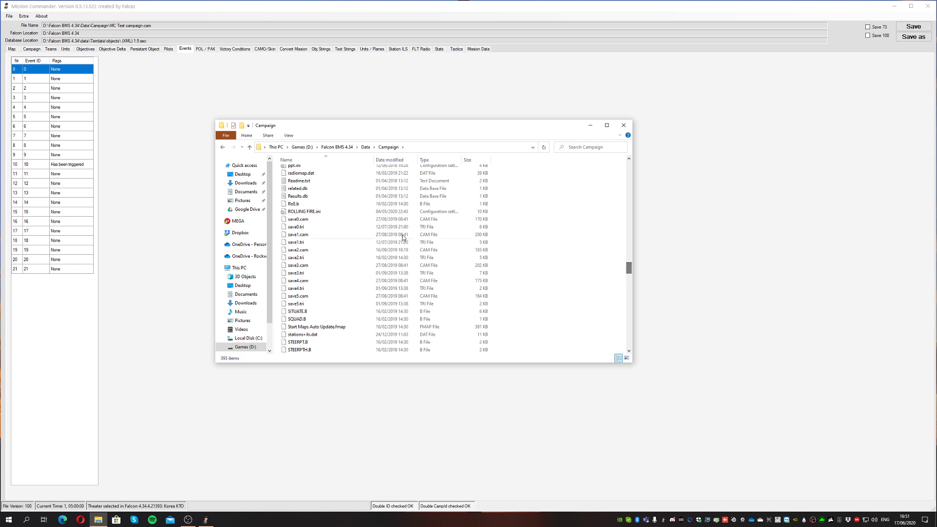
{"action": "left_click", "coordinate": [299, 229]}
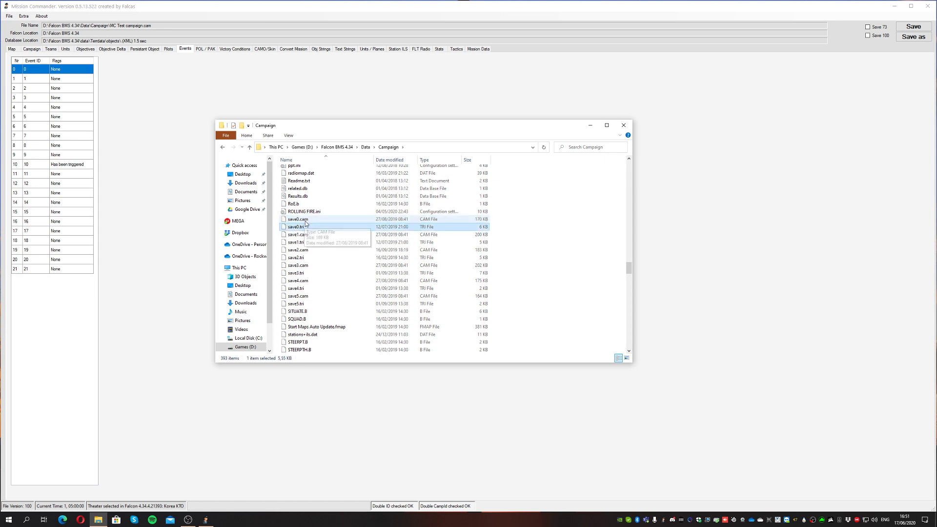
{"action": "left_click", "coordinate": [308, 223]}
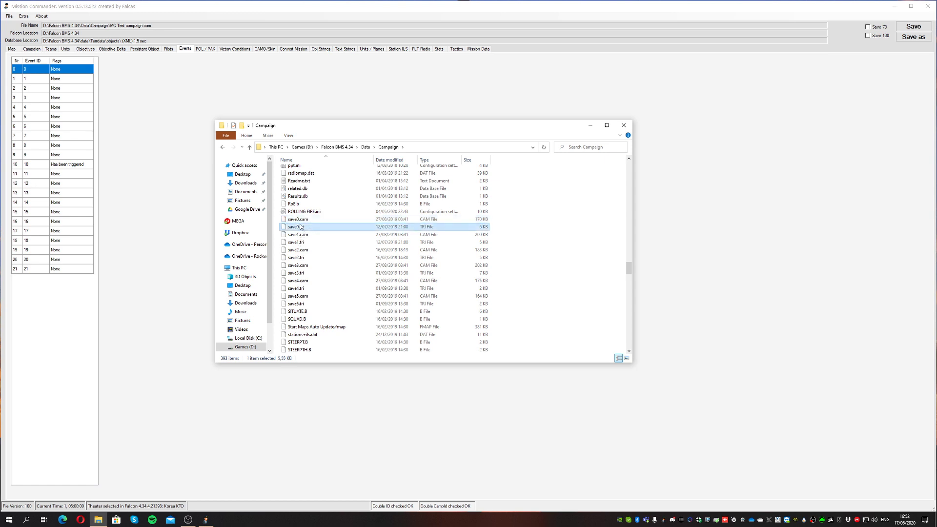
{"action": "left_click", "coordinate": [300, 228]}
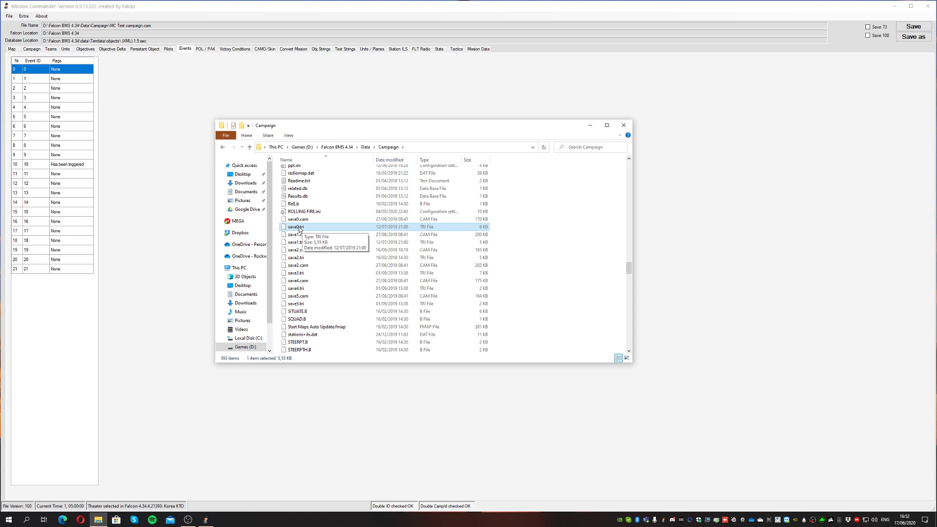
{"action": "key", "text": "Up"}
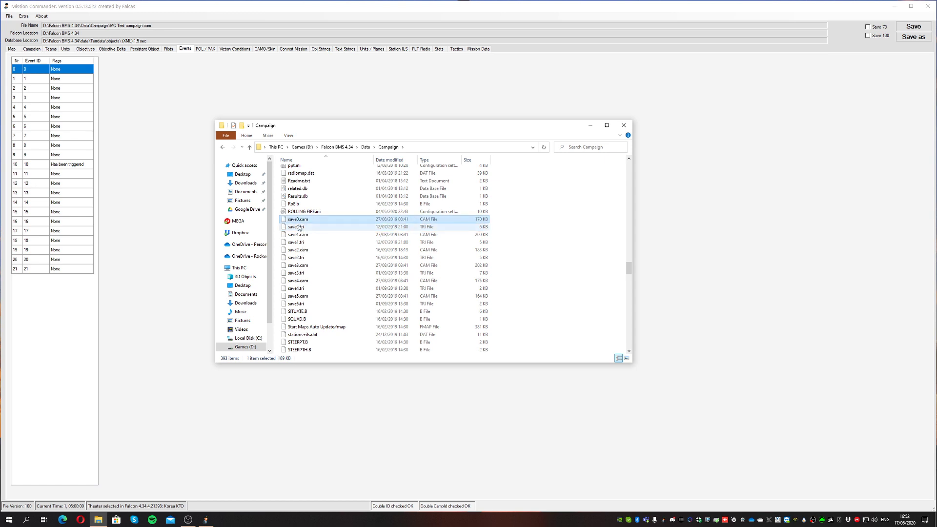
Switch back to Mission Commander and select event 10 in the events list
{"action": "left_click", "coordinate": [196, 6]}
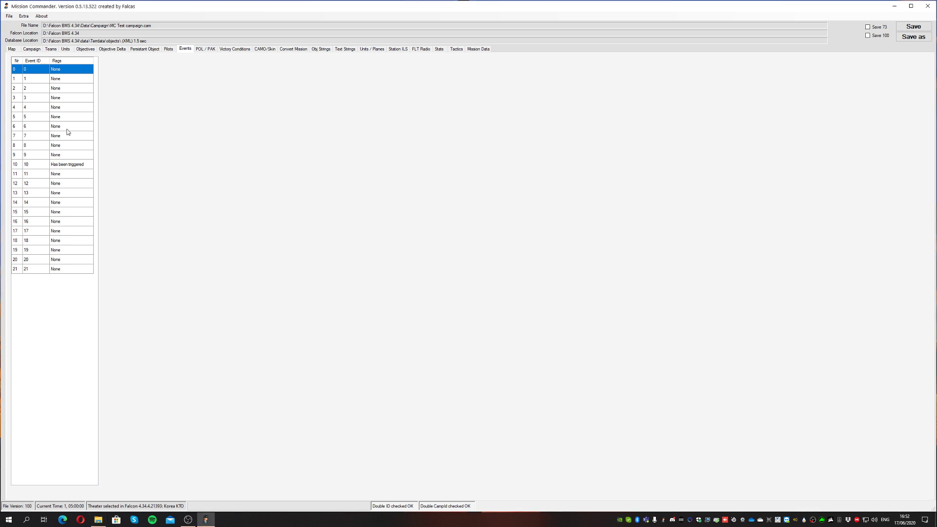
{"action": "left_click", "coordinate": [73, 165]}
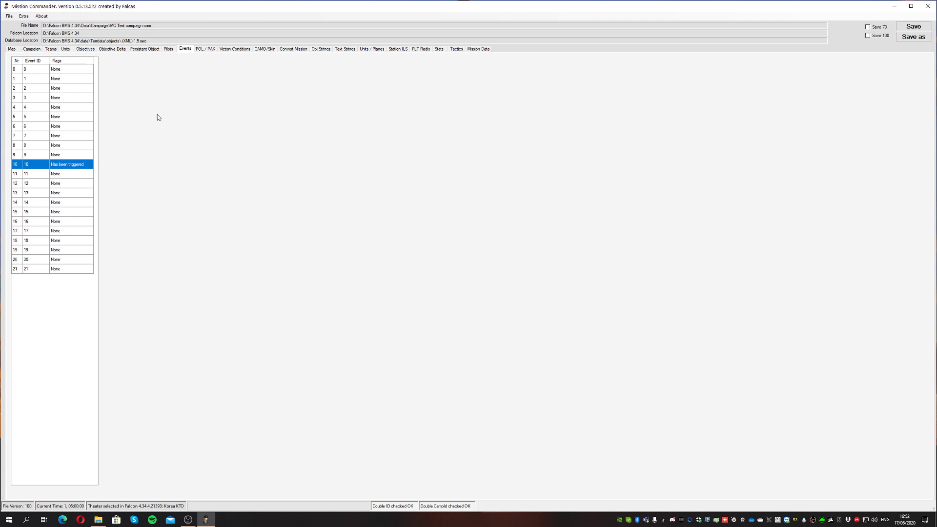
View the Primary Objective List and the PAK map options, returning to the Primary Objective List
{"action": "left_click", "coordinate": [208, 48]}
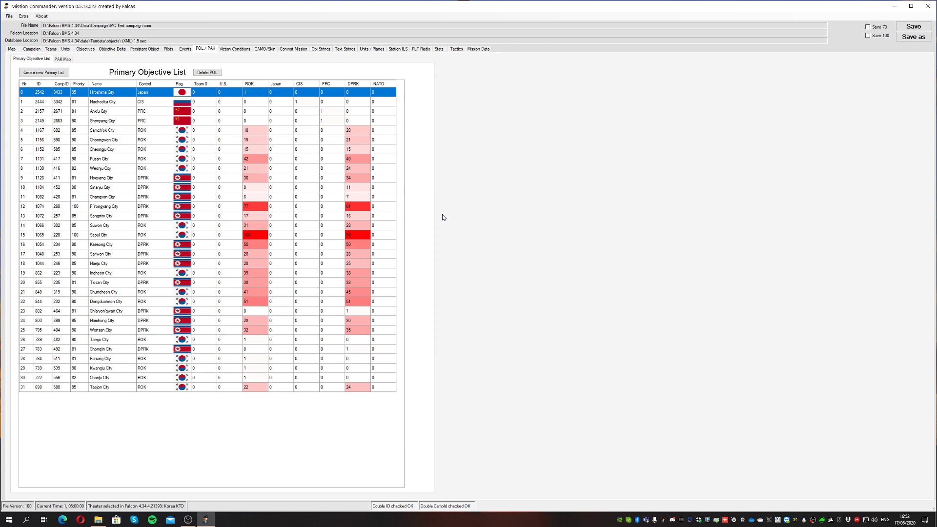
{"action": "left_click", "coordinate": [65, 59]}
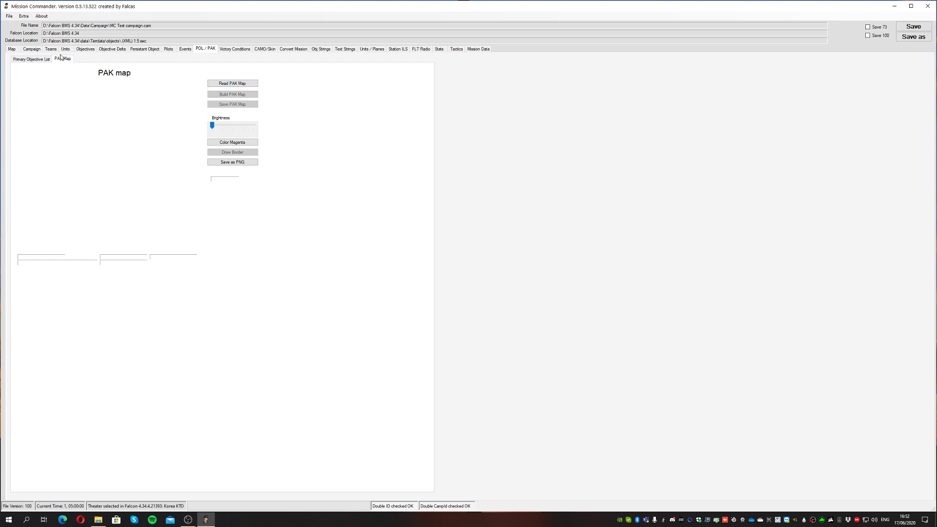
{"action": "left_click", "coordinate": [32, 59]}
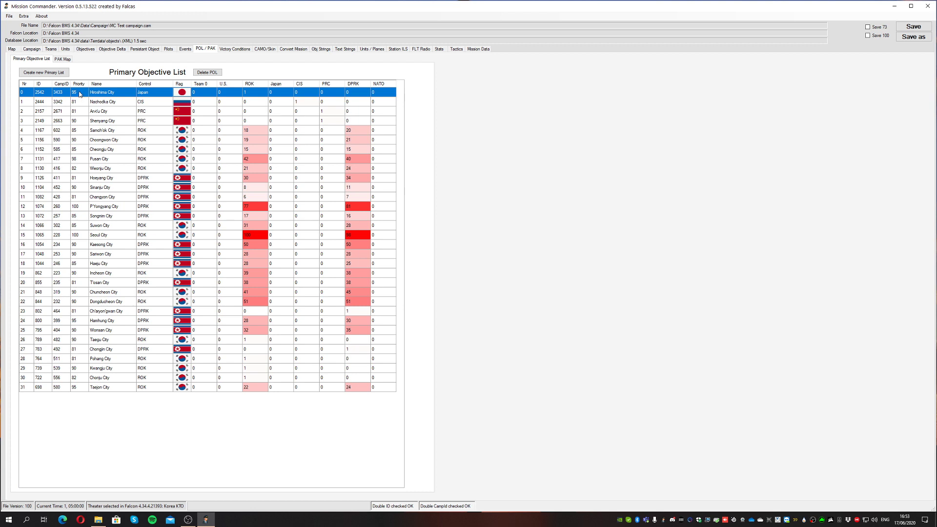
Examine the Priority values of the cities throughout the Primary Objective List, from Hiroshima City to Taejon City
{"action": "left_click", "coordinate": [79, 100]}
{"action": "left_click", "coordinate": [79, 94]}
{"action": "left_click", "coordinate": [80, 102]}
{"action": "left_click", "coordinate": [82, 266]}
{"action": "left_click", "coordinate": [81, 276]}
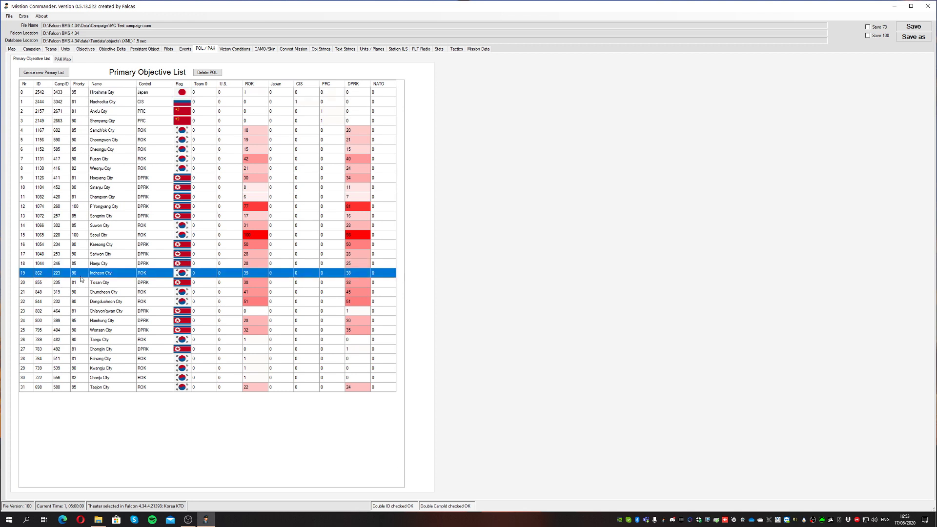
{"action": "left_click", "coordinate": [83, 292]}
{"action": "left_click", "coordinate": [84, 301]}
{"action": "left_click", "coordinate": [83, 321]}
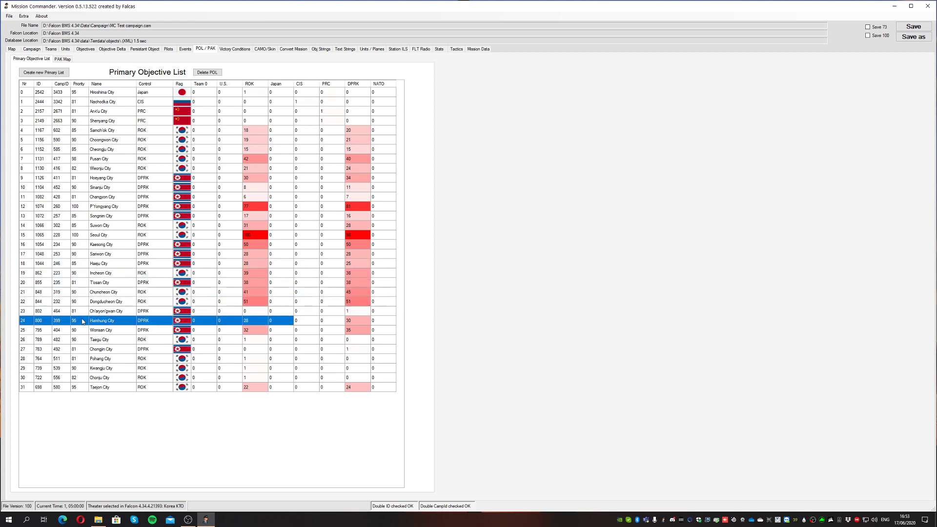
{"action": "left_click", "coordinate": [79, 330]}
{"action": "left_click", "coordinate": [81, 320]}
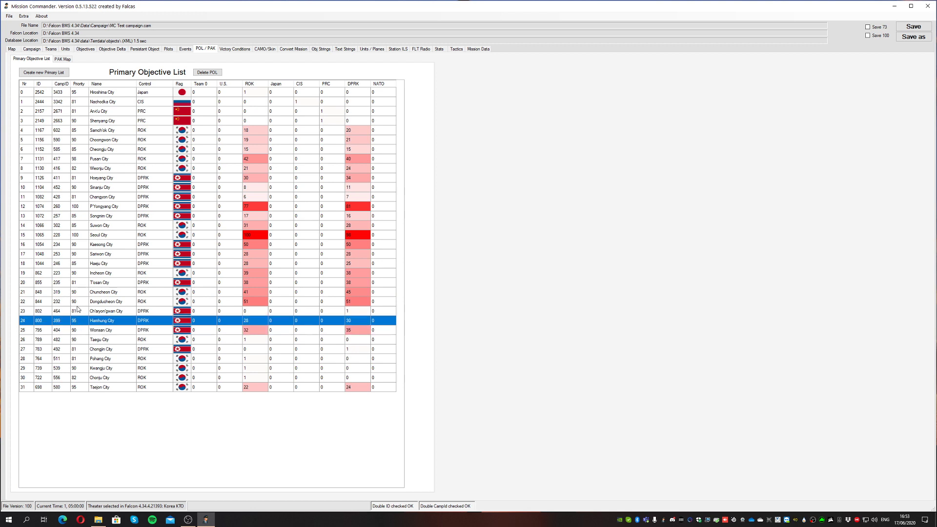
{"action": "left_click", "coordinate": [81, 301]}
{"action": "left_click", "coordinate": [81, 285]}
{"action": "left_click", "coordinate": [83, 263]}
{"action": "left_click", "coordinate": [83, 254]}
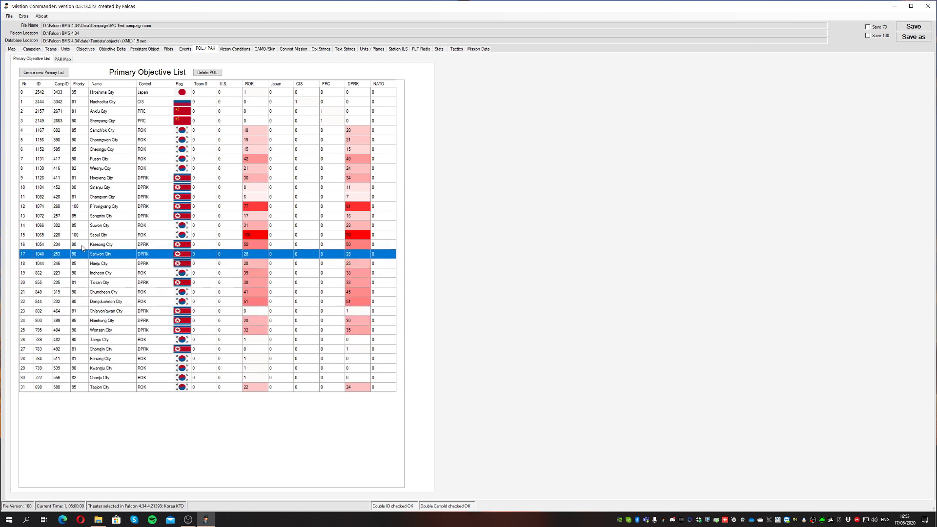
{"action": "left_click", "coordinate": [82, 244]}
{"action": "left_click", "coordinate": [82, 235]}
{"action": "left_click", "coordinate": [82, 226]}
{"action": "left_click", "coordinate": [82, 209]}
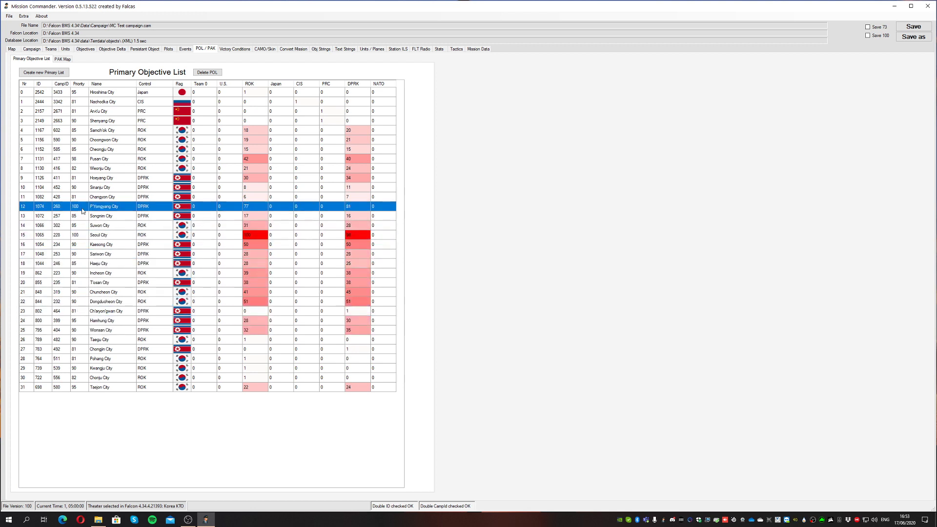
{"action": "left_click", "coordinate": [82, 215]}
{"action": "left_click", "coordinate": [83, 234]}
{"action": "left_click", "coordinate": [84, 244]}
{"action": "left_click", "coordinate": [84, 254]}
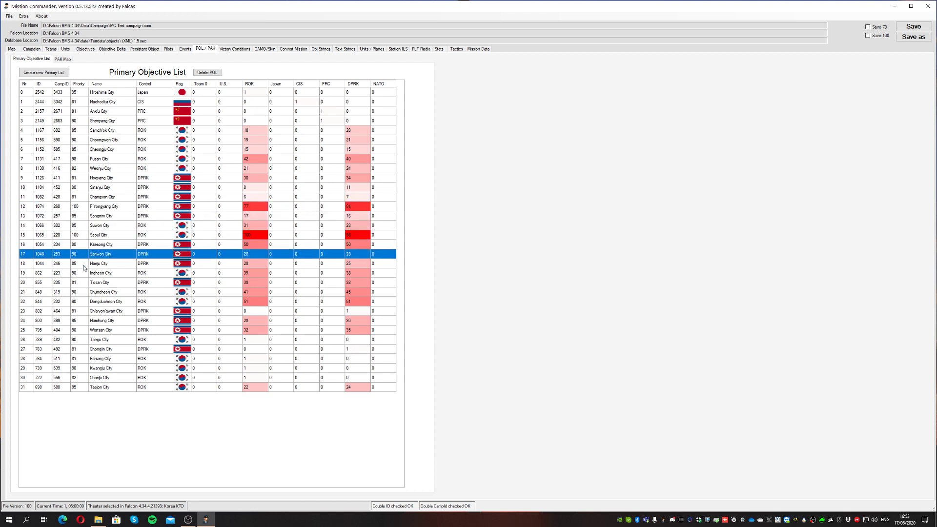
{"action": "left_click", "coordinate": [84, 272]}
{"action": "left_click", "coordinate": [75, 389]}
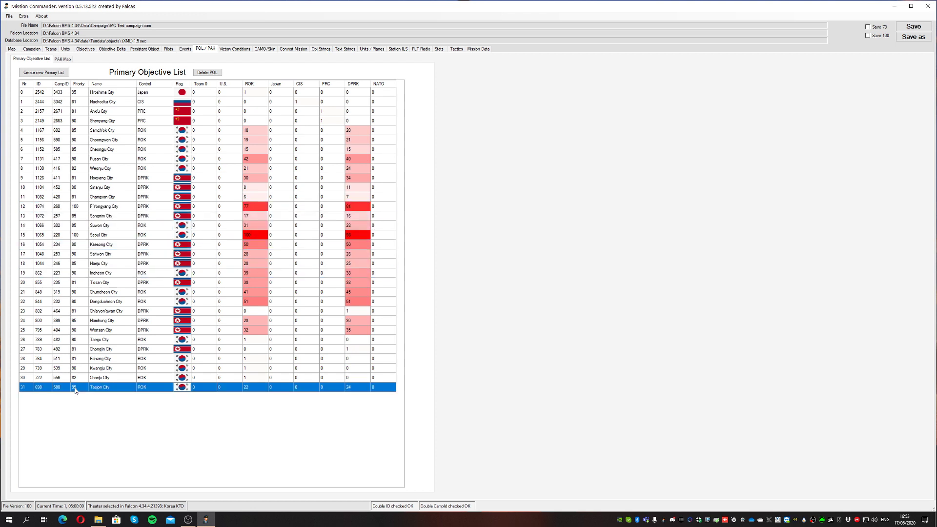
Compare the priorities of P'Yongyang City and Seoul City in the Primary Objective List
{"action": "left_click", "coordinate": [78, 103]}
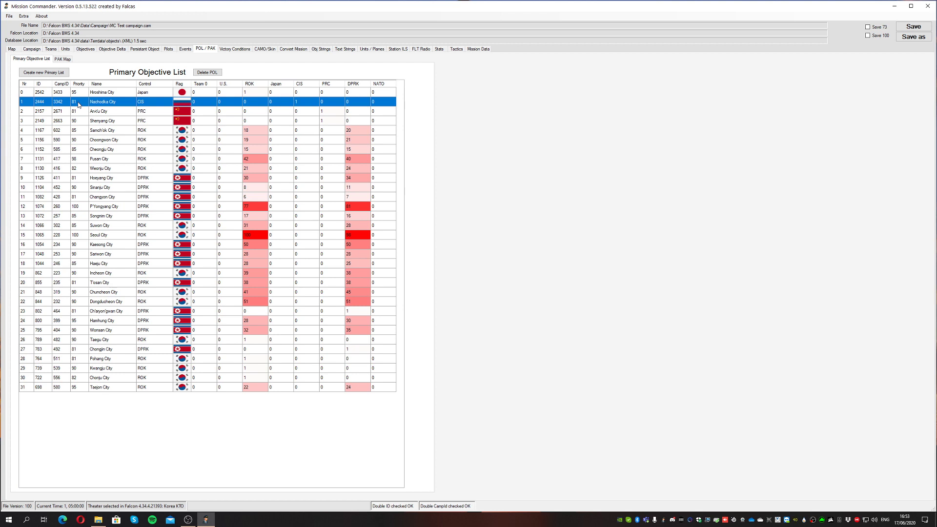
{"action": "left_click", "coordinate": [81, 209]}
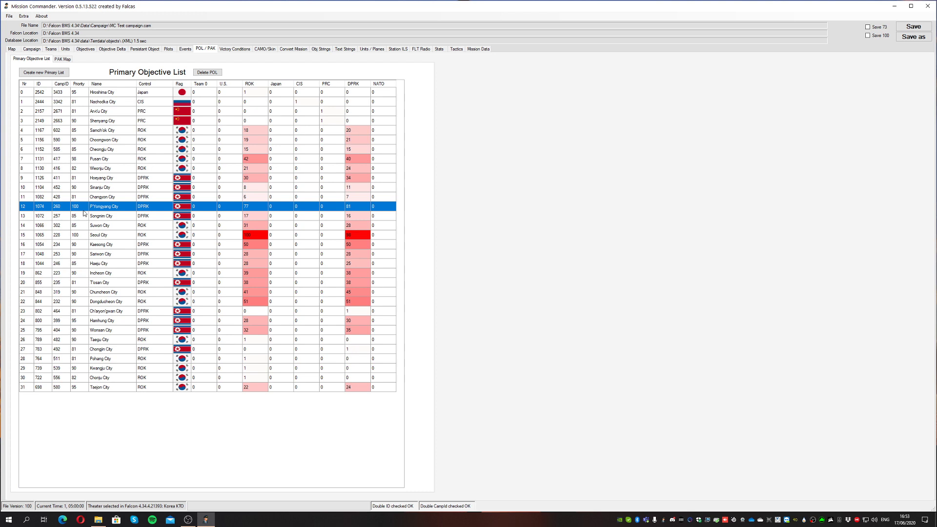
{"action": "left_click", "coordinate": [80, 236]}
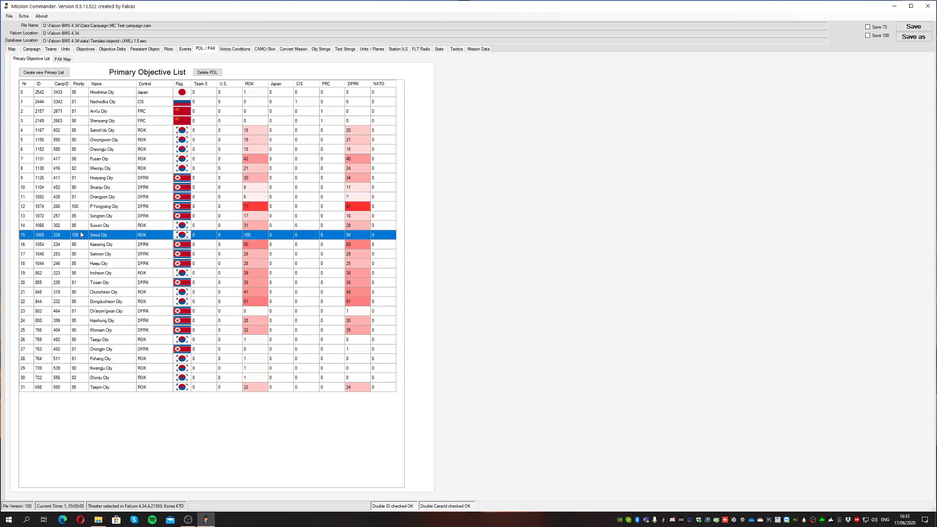
{"action": "left_click", "coordinate": [84, 206]}
{"action": "left_click", "coordinate": [83, 237]}
{"action": "left_click", "coordinate": [87, 204]}
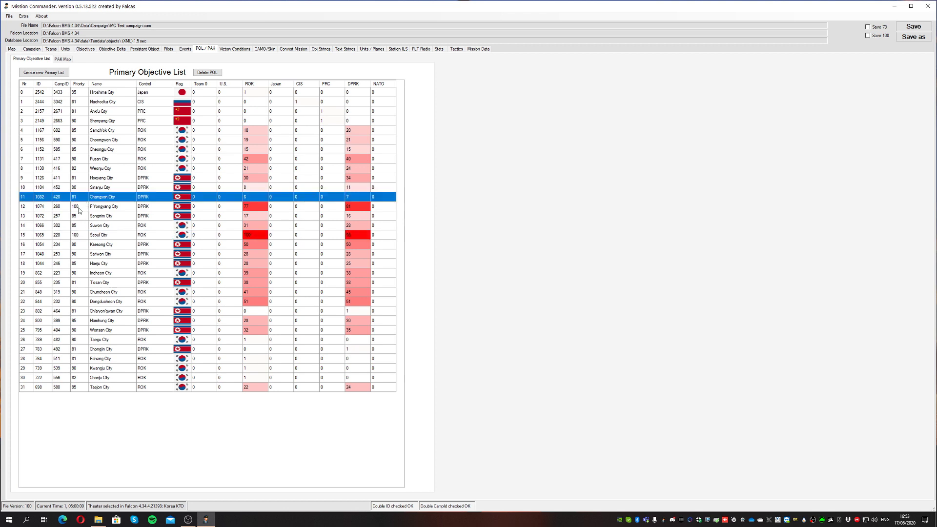
{"action": "left_click", "coordinate": [79, 236]}
{"action": "left_click", "coordinate": [83, 208]}
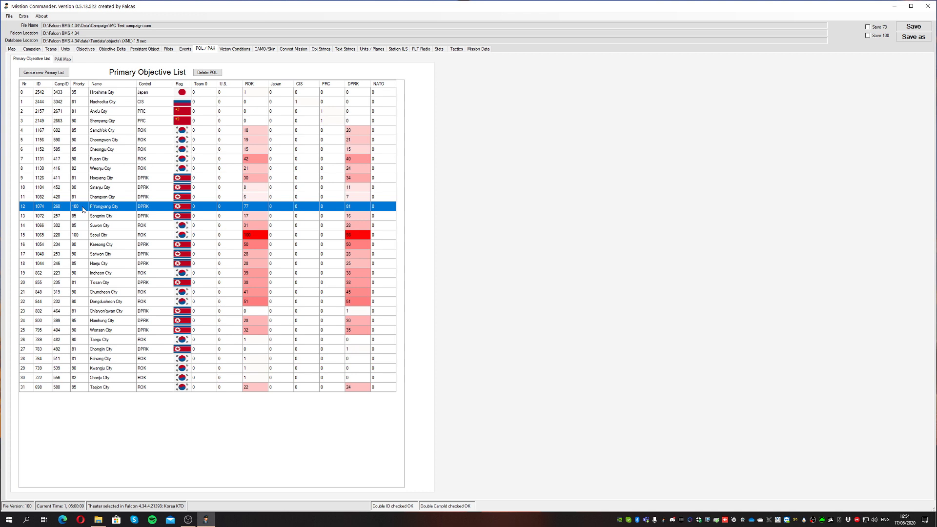
{"action": "left_click", "coordinate": [82, 235]}
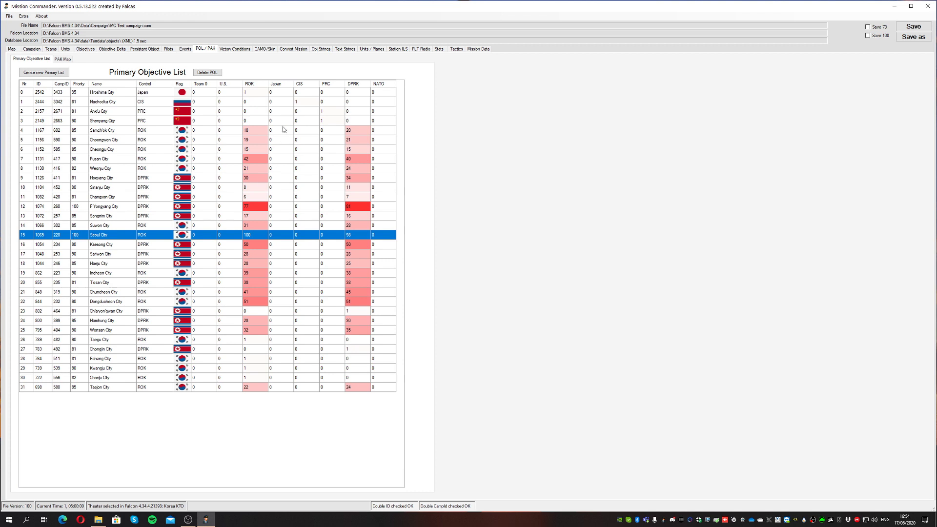
Examine the ROK team's values for the shaded cities between Samch'ok City and Taejon City, going through the list in both directions
{"action": "left_click", "coordinate": [254, 130]}
{"action": "left_click", "coordinate": [248, 149]}
{"action": "left_click", "coordinate": [247, 157]}
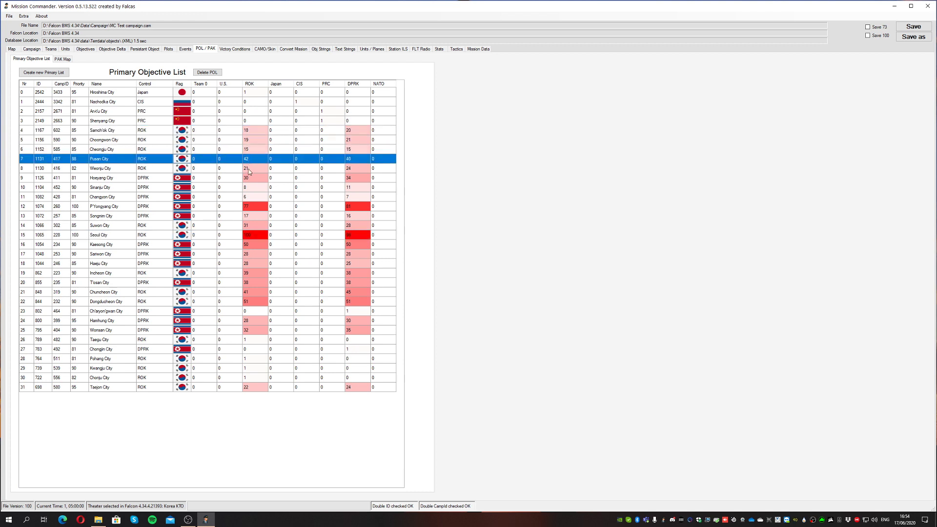
{"action": "left_click", "coordinate": [248, 168]}
{"action": "left_click", "coordinate": [249, 176]}
{"action": "left_click", "coordinate": [248, 205]}
{"action": "left_click", "coordinate": [245, 220]}
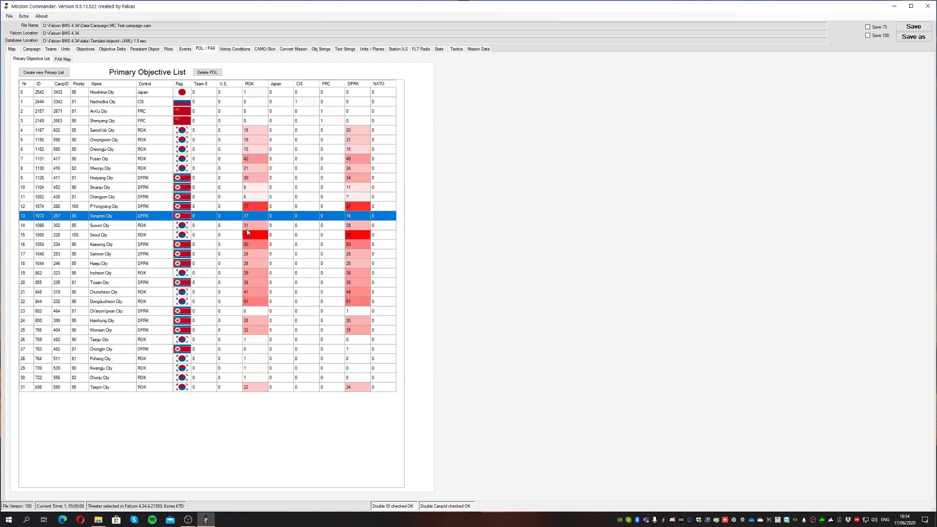
{"action": "left_click", "coordinate": [247, 225]}
{"action": "left_click", "coordinate": [247, 235]}
{"action": "left_click", "coordinate": [249, 244]}
{"action": "left_click", "coordinate": [247, 254]}
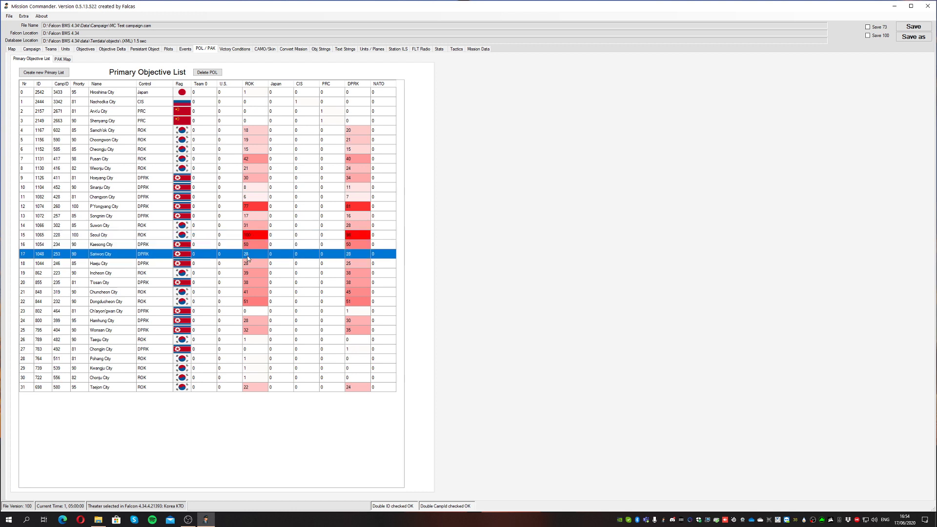
{"action": "left_click", "coordinate": [247, 264]}
{"action": "left_click", "coordinate": [247, 282]}
{"action": "left_click", "coordinate": [247, 301]}
{"action": "left_click", "coordinate": [249, 321]}
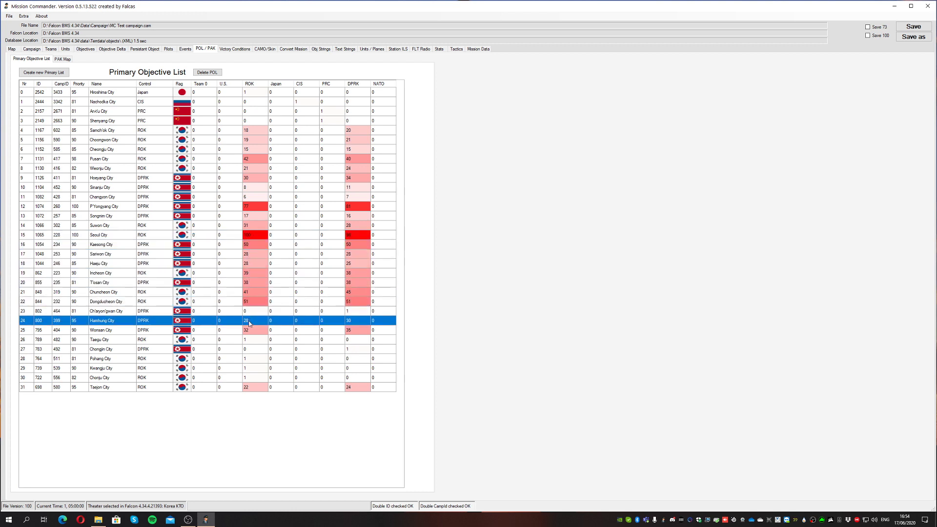
{"action": "left_click", "coordinate": [250, 330]}
{"action": "left_click", "coordinate": [250, 387]}
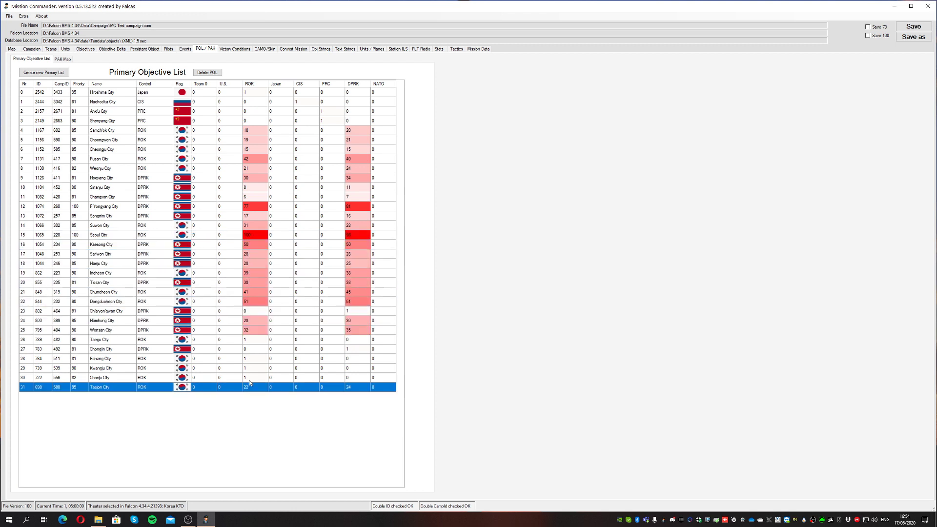
{"action": "left_click", "coordinate": [253, 330]}
{"action": "left_click", "coordinate": [253, 320]}
{"action": "left_click", "coordinate": [254, 302]}
{"action": "left_click", "coordinate": [256, 292]}
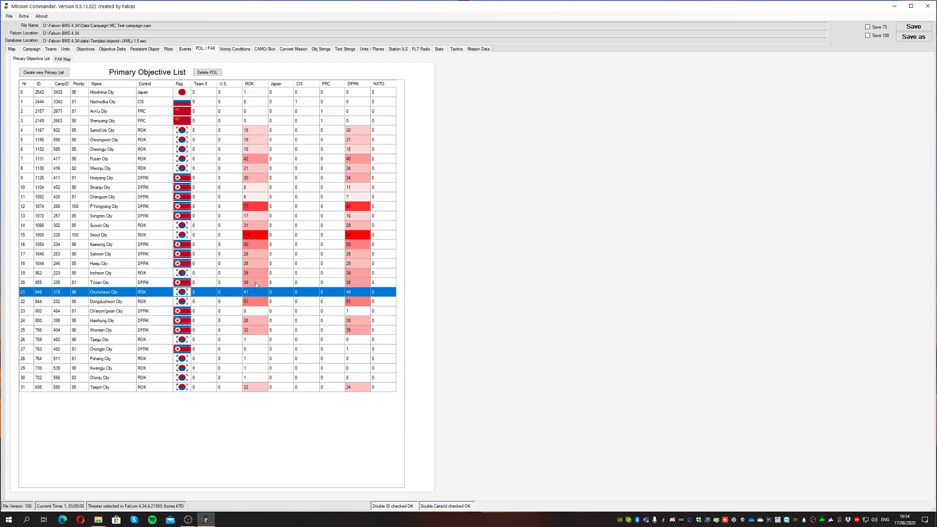
{"action": "left_click", "coordinate": [256, 282]}
{"action": "left_click", "coordinate": [256, 272]}
{"action": "left_click", "coordinate": [255, 263]}
{"action": "left_click", "coordinate": [257, 254]}
{"action": "left_click", "coordinate": [257, 244]}
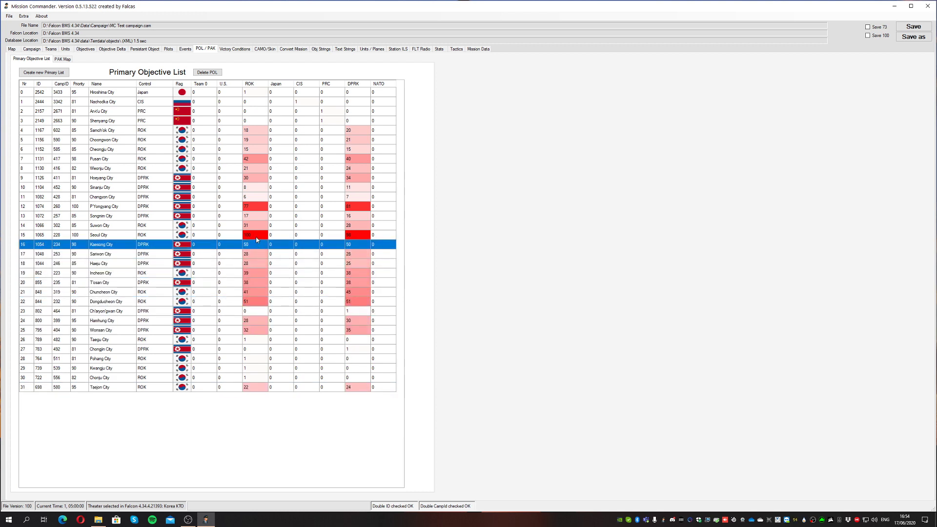
{"action": "left_click", "coordinate": [257, 237]}
{"action": "left_click", "coordinate": [256, 226]}
{"action": "left_click", "coordinate": [256, 216]}
{"action": "left_click", "coordinate": [255, 208]}
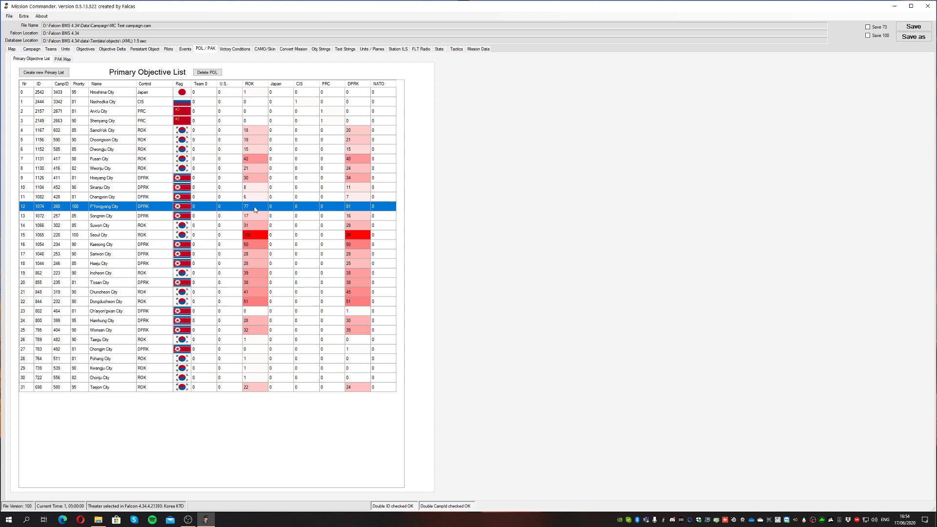
{"action": "left_click", "coordinate": [254, 170]}
{"action": "left_click", "coordinate": [254, 159]}
{"action": "left_click", "coordinate": [254, 150]}
{"action": "left_click", "coordinate": [255, 142]}
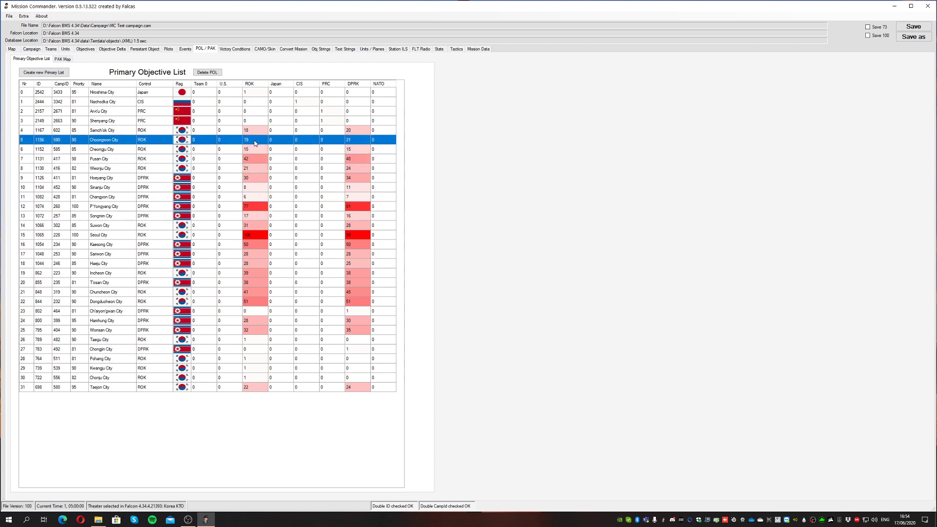
{"action": "left_click", "coordinate": [257, 132]}
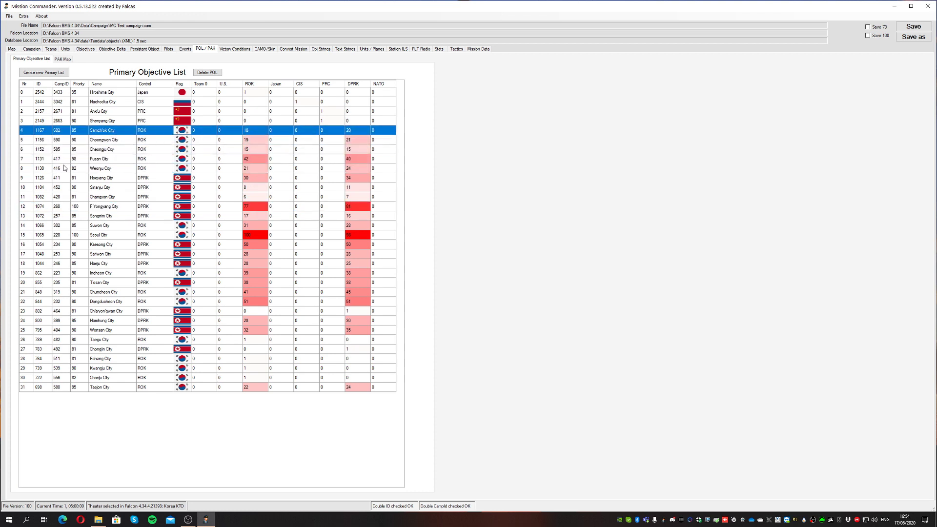
Select the first and last cities of the Primary Objective List together, Hiroshima City and Taejon City
{"action": "left_click", "coordinate": [43, 93]}
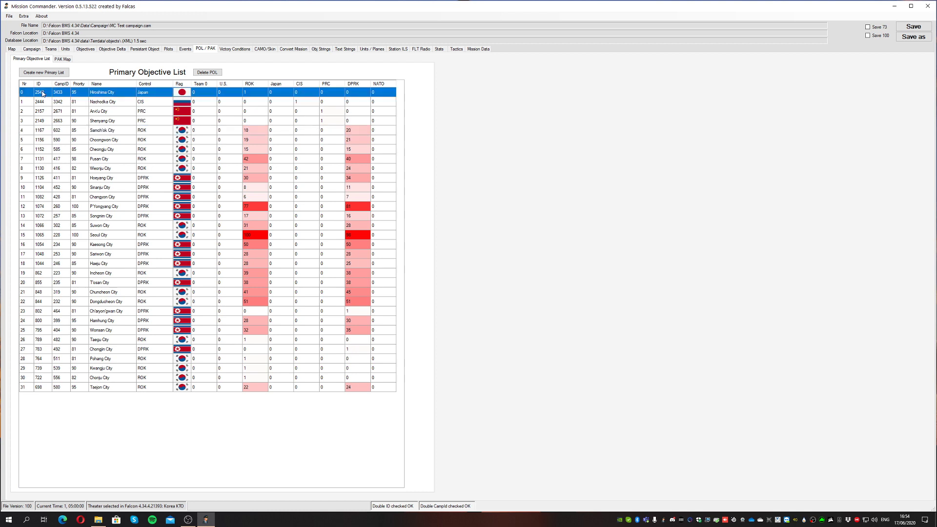
{"action": "left_click", "coordinate": [111, 390]}
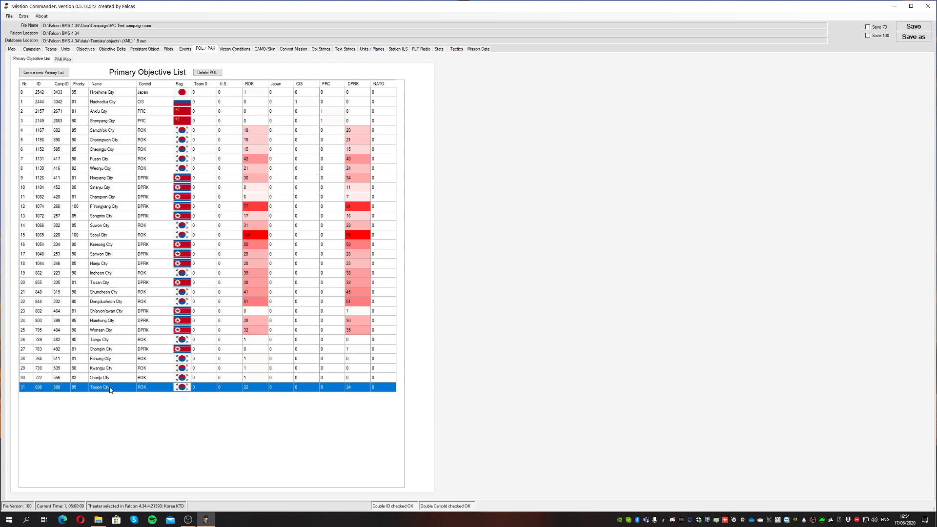
{"action": "left_click", "coordinate": [114, 94]}
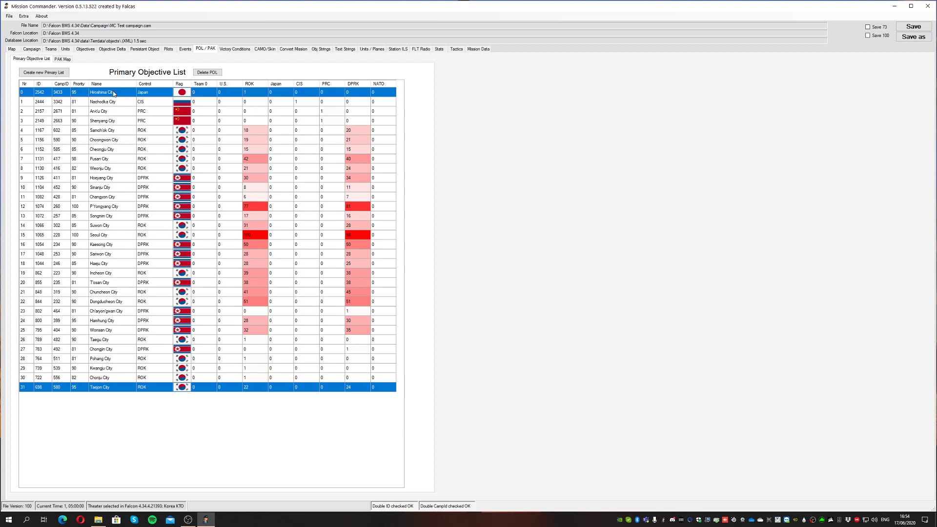
Read the PAK map, preview it in magenta, return it to gray and draw the region borders
{"action": "left_click", "coordinate": [63, 59]}
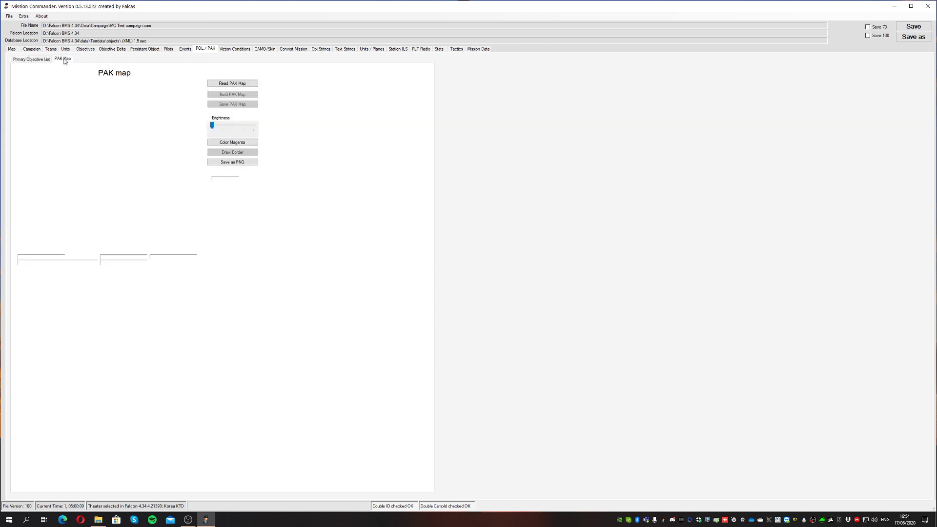
{"action": "left_click", "coordinate": [233, 85]}
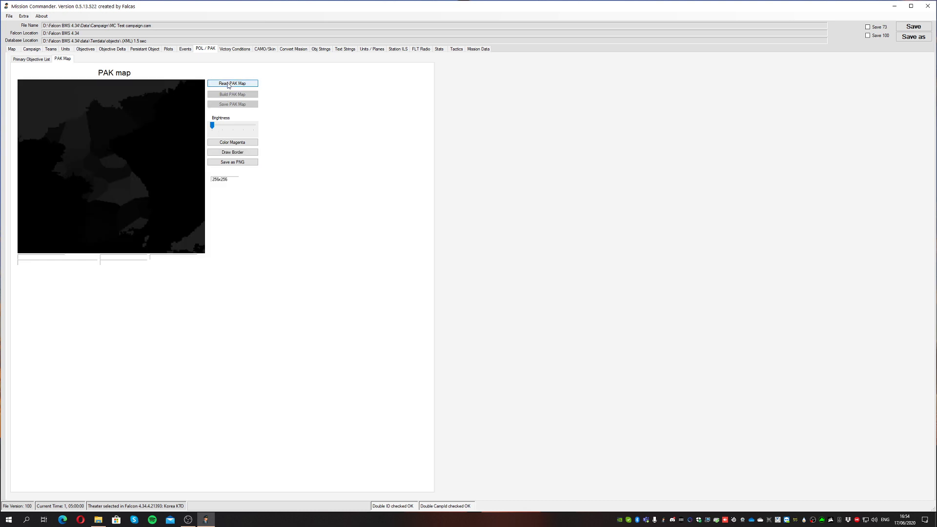
{"action": "left_click", "coordinate": [227, 145]}
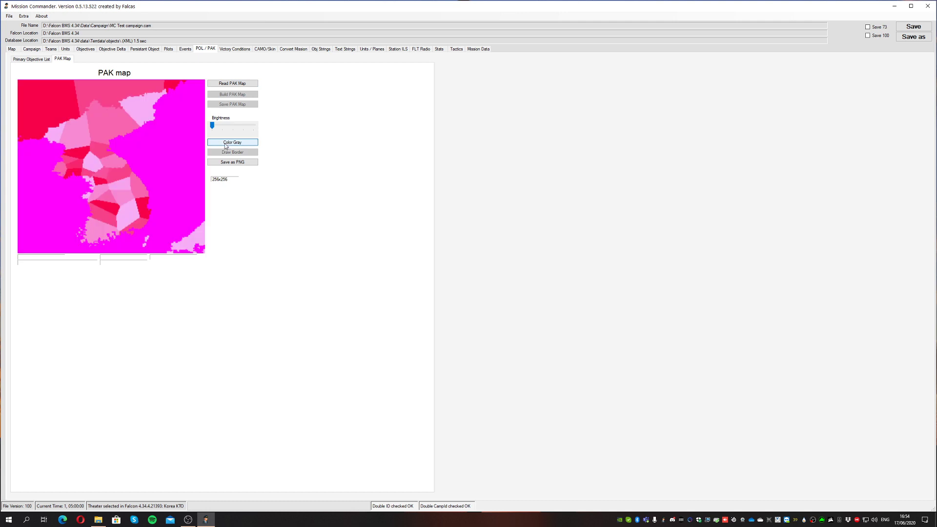
{"action": "left_click", "coordinate": [227, 144]}
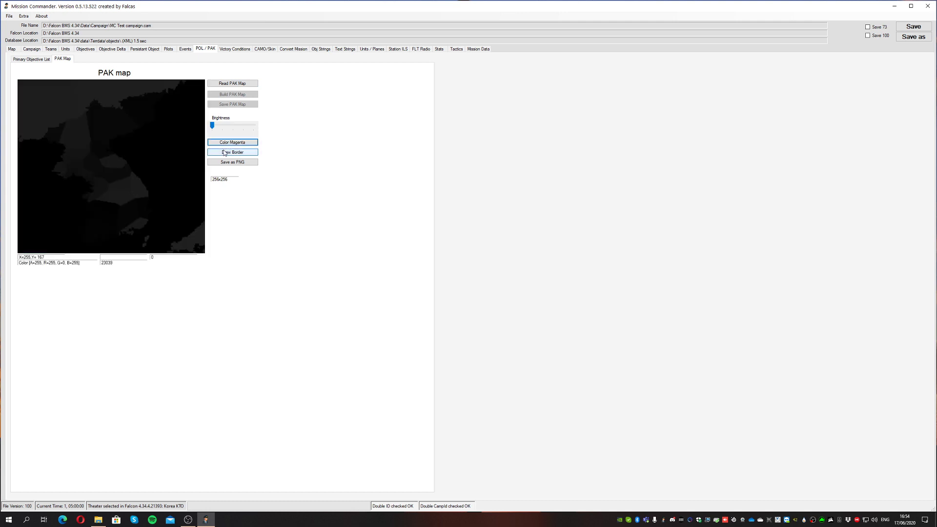
{"action": "left_click", "coordinate": [224, 153]}
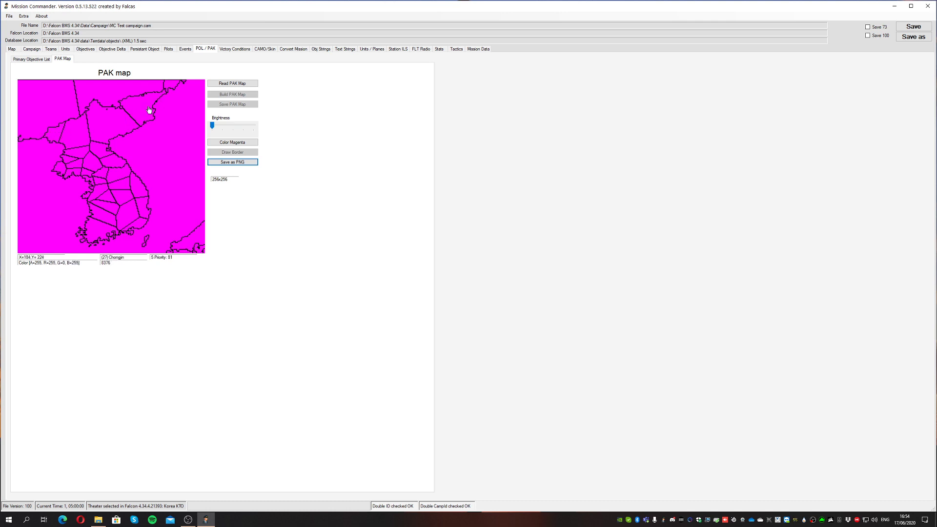
Show the PAK map regions in magenta shades, restore the gray colouring and redraw the borders
{"action": "left_click", "coordinate": [226, 144]}
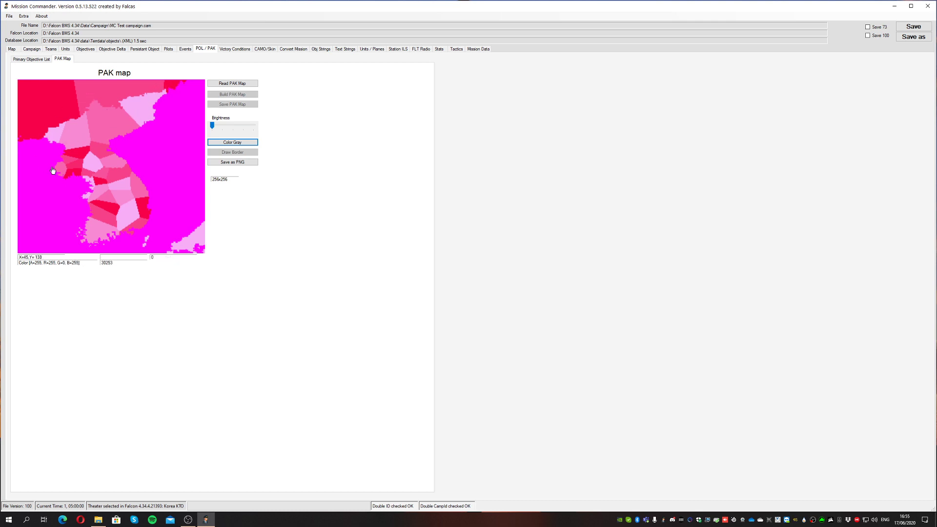
{"action": "left_click", "coordinate": [232, 142]}
{"action": "left_click", "coordinate": [232, 151]}
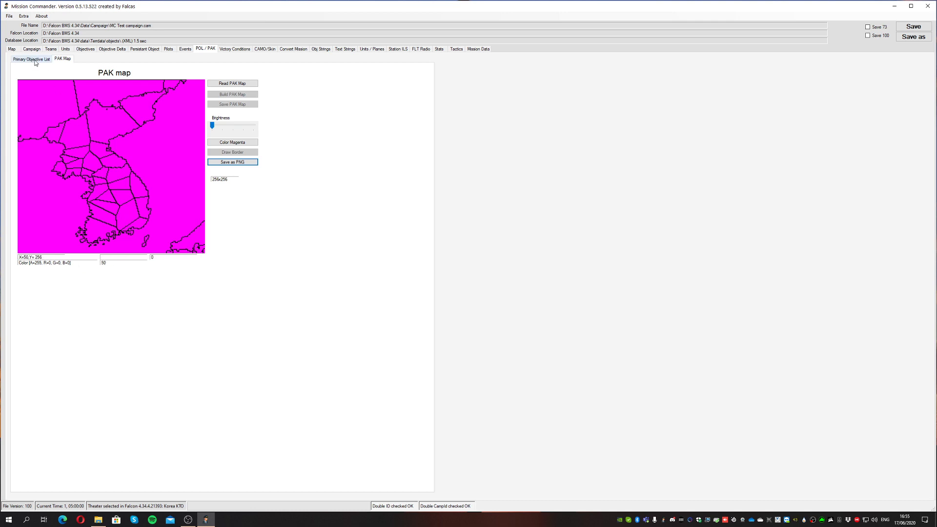
View the victory conditions page and the CAMO and mission-specific skin file settings
{"action": "left_click", "coordinate": [241, 50]}
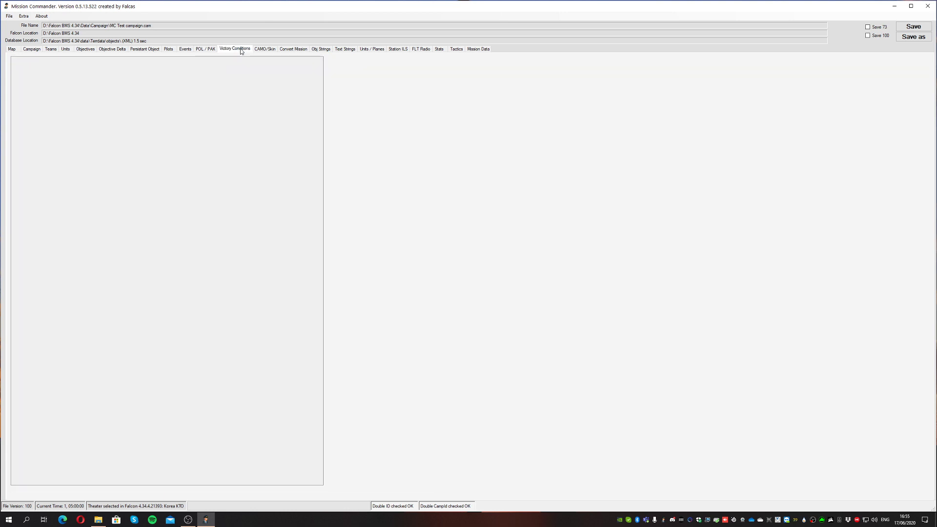
{"action": "left_click", "coordinate": [267, 51]}
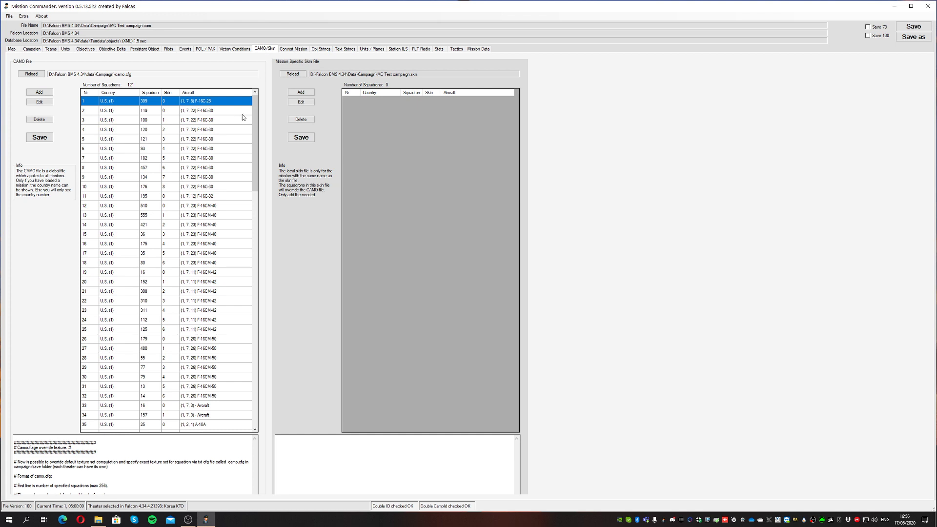
Open the U.S. squadron 309 entry of the CAMO file for editing, inspect its fields and close it without changes
{"action": "left_click_drag", "start_coordinate": [253, 119], "coordinate": [265, 101]}
{"action": "left_click", "coordinate": [39, 102]}
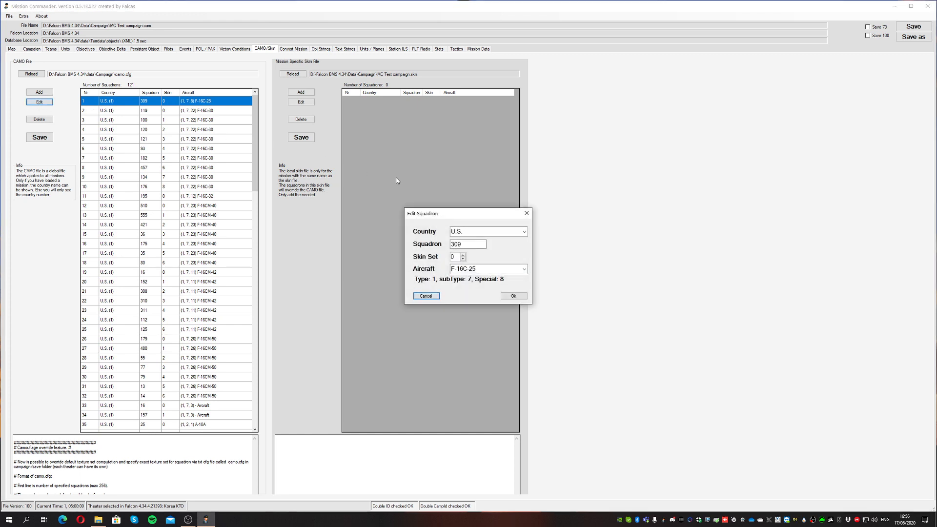
{"action": "left_click_drag", "start_coordinate": [454, 215], "coordinate": [322, 153]}
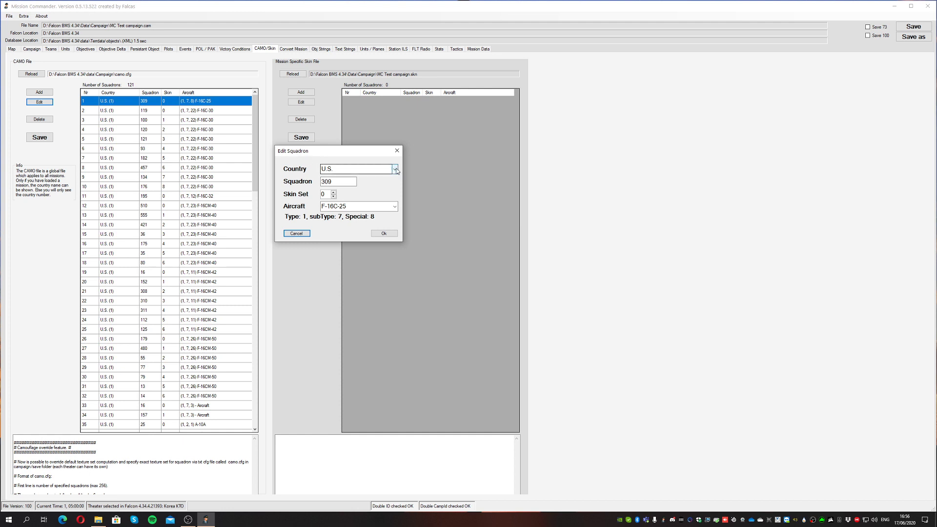
{"action": "left_click", "coordinate": [335, 183]}
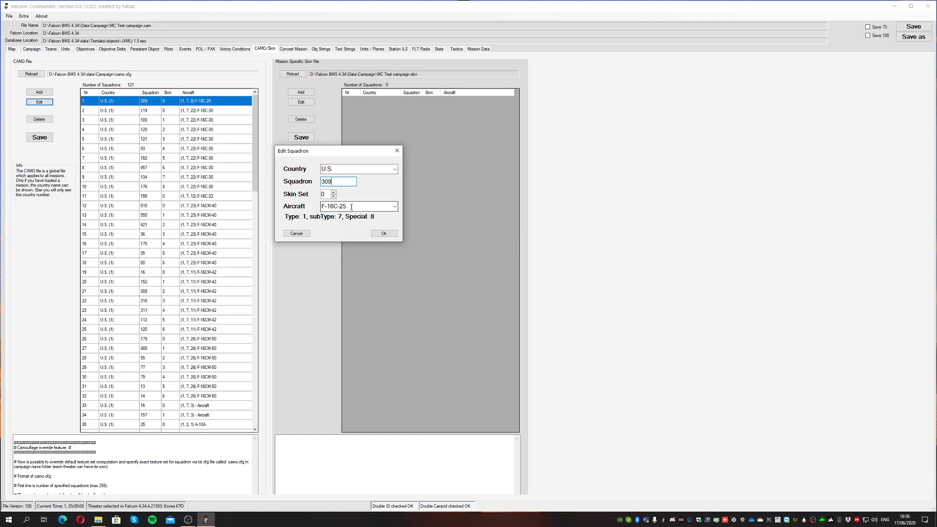
{"action": "left_click", "coordinate": [296, 233]}
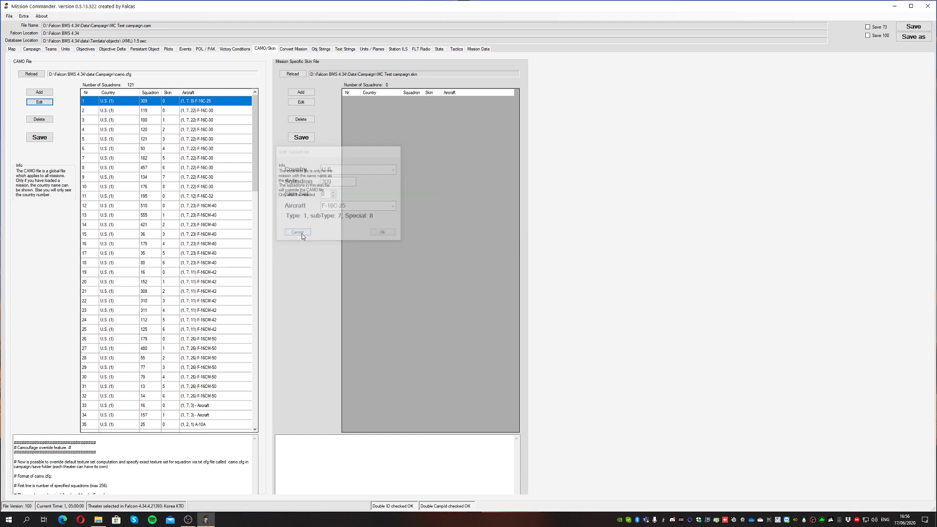
Look through the CAMO file's squadron list to its last entry and view the mission conversion instructions
{"action": "left_click", "coordinate": [142, 111]}
{"action": "left_click", "coordinate": [130, 131]}
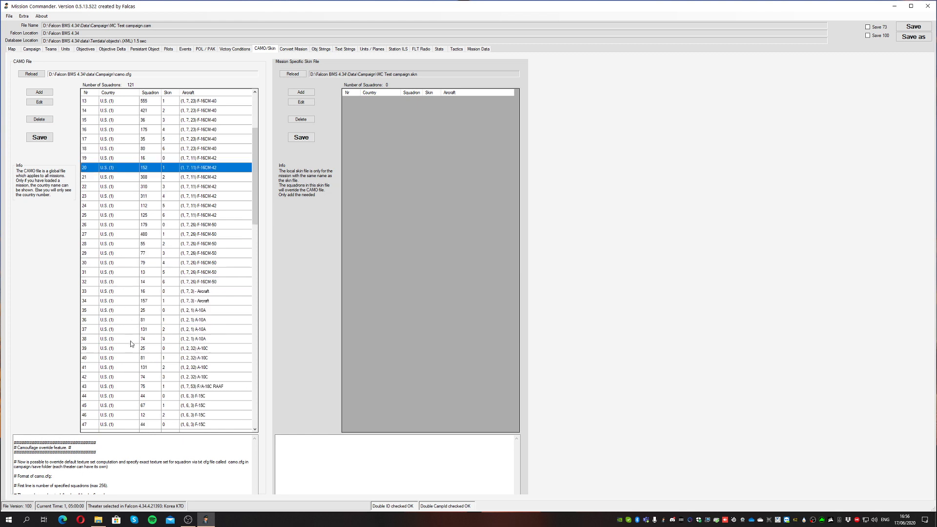
{"action": "scroll", "coordinate": [130, 342], "scroll_direction": "down", "scroll_amount": 14}
{"action": "scroll", "coordinate": [130, 341], "scroll_direction": "down", "scroll_amount": 15}
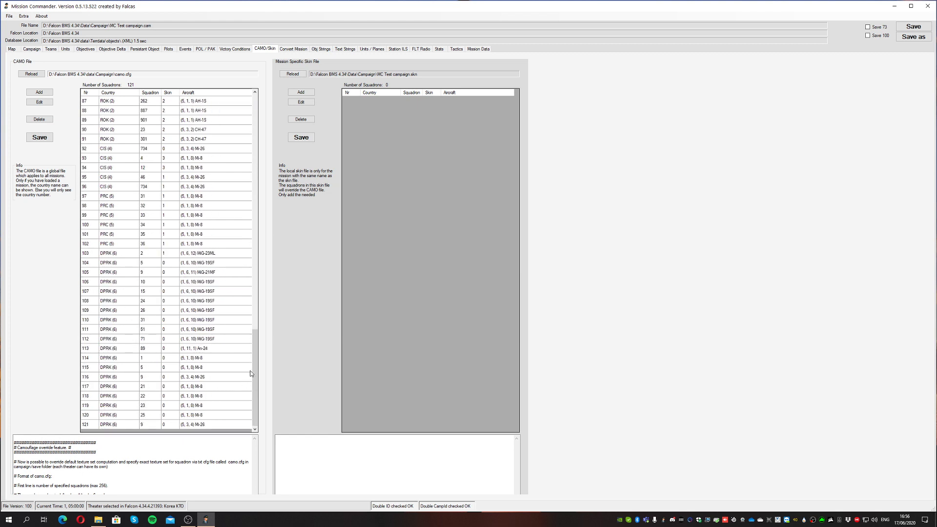
{"action": "left_click_drag", "start_coordinate": [256, 364], "coordinate": [256, 129]}
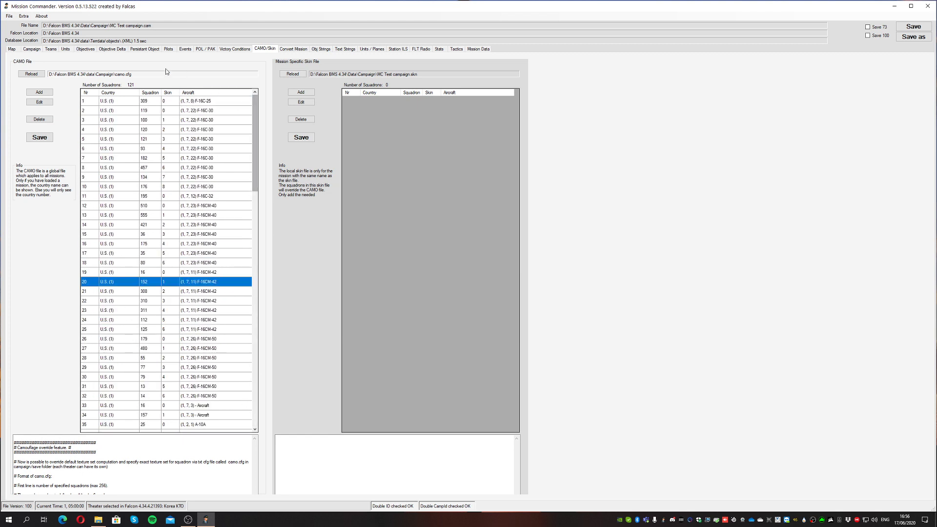
{"action": "left_click", "coordinate": [295, 50]}
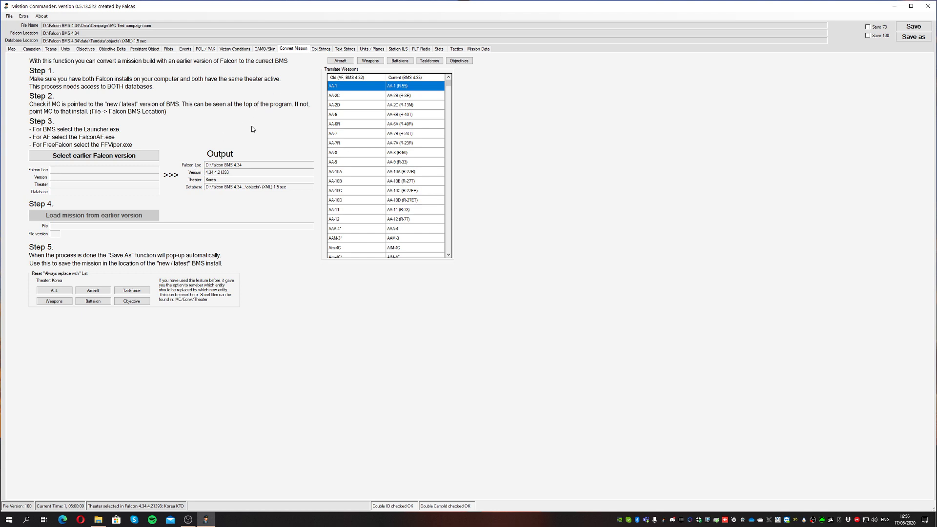
Show the objective strings and check the first entries, from Nowhere to Chik-Do Range, against the objective index list
{"action": "left_click", "coordinate": [321, 49]}
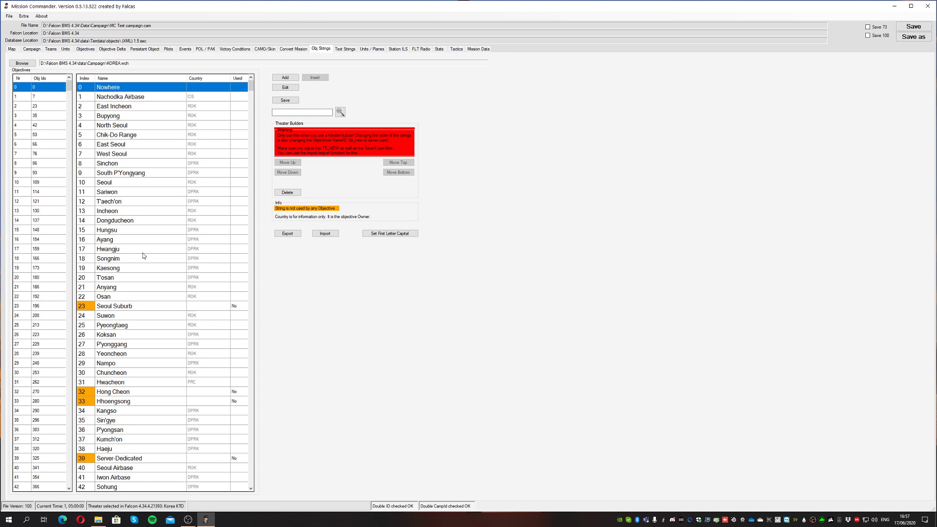
{"action": "left_click", "coordinate": [143, 98]}
{"action": "left_click", "coordinate": [130, 116]}
{"action": "left_click", "coordinate": [136, 105]}
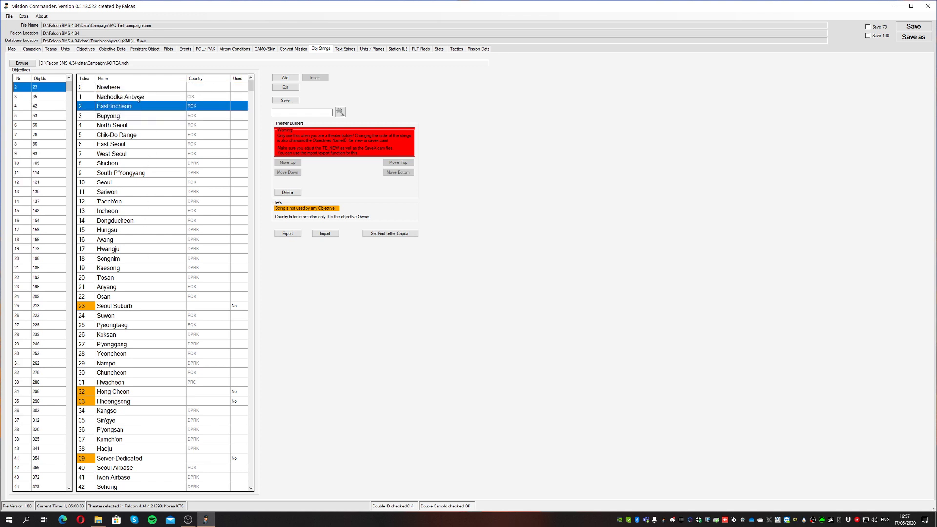
{"action": "left_click", "coordinate": [138, 98]}
{"action": "left_click", "coordinate": [137, 89]}
{"action": "left_click", "coordinate": [135, 100]}
{"action": "left_click", "coordinate": [134, 115]}
{"action": "left_click", "coordinate": [131, 137]}
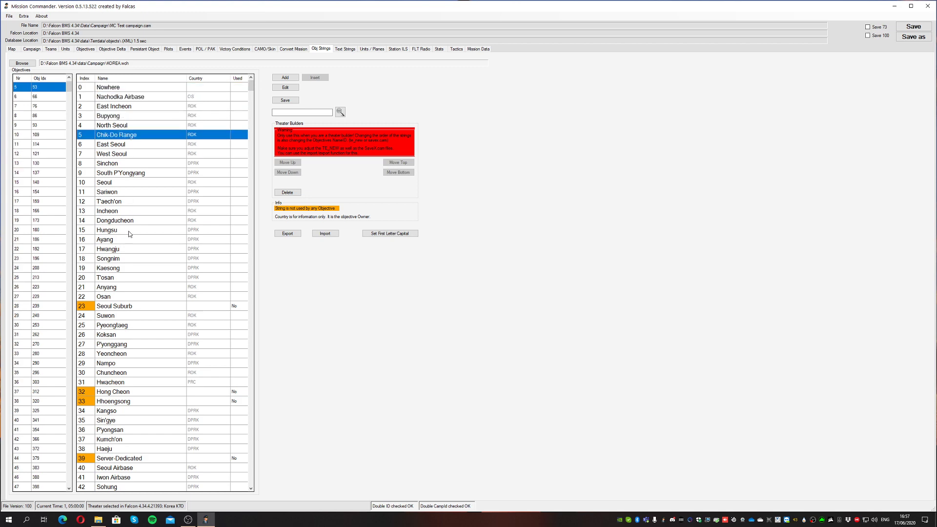
Look through the objective name list down to its last entry and return to the beginning
{"action": "scroll", "coordinate": [146, 244], "scroll_direction": "down", "scroll_amount": 20}
{"action": "left_click", "coordinate": [251, 155]}
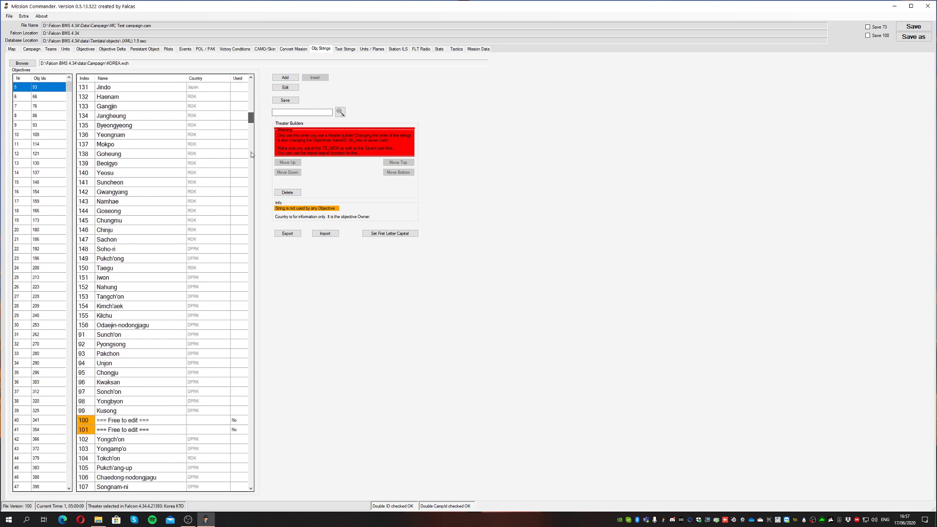
{"action": "left_click_drag", "start_coordinate": [252, 155], "coordinate": [252, 491]}
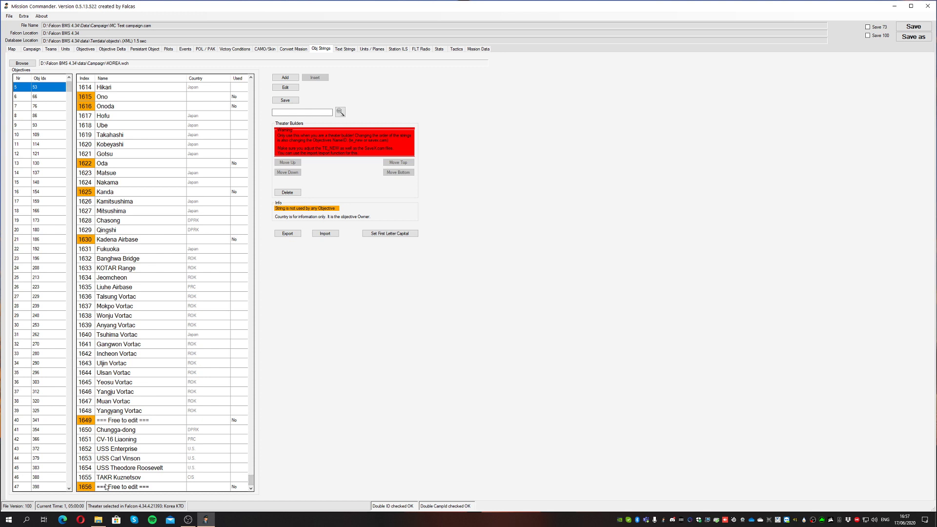
{"action": "left_click_drag", "start_coordinate": [253, 485], "coordinate": [254, 83]}
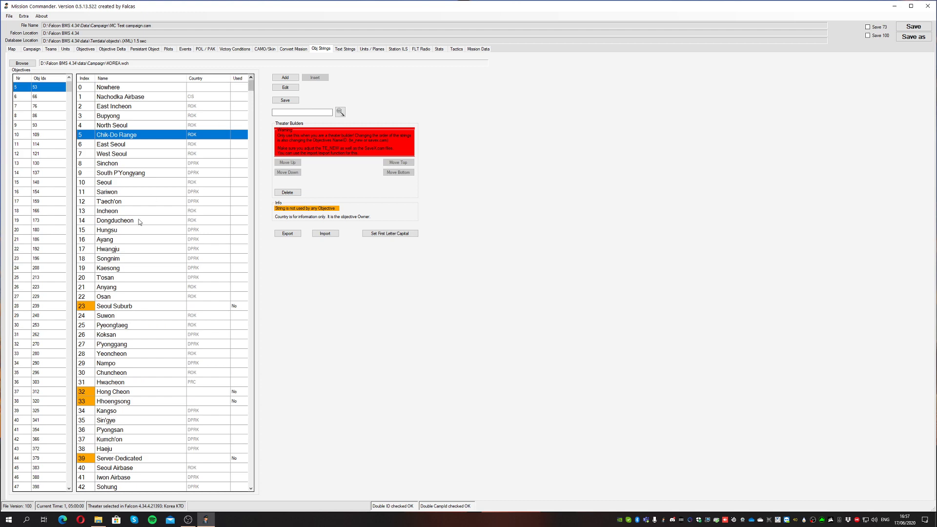
Examine the objective names in the index 200s, selecting entries such as Kunsan, Nonsan and their neighbours
{"action": "scroll", "coordinate": [120, 277], "scroll_direction": "down", "scroll_amount": 20}
{"action": "scroll", "coordinate": [137, 360], "scroll_direction": "down", "scroll_amount": 20}
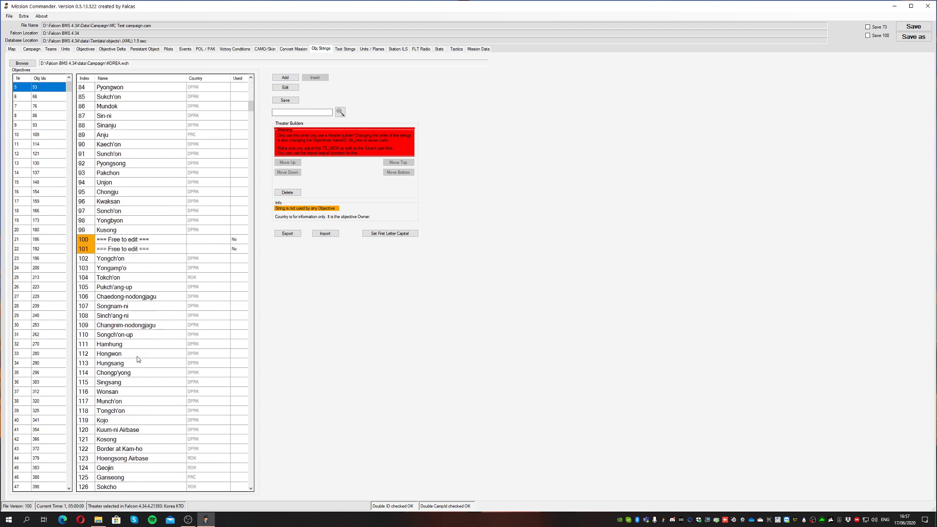
{"action": "scroll", "coordinate": [137, 360], "scroll_direction": "down", "scroll_amount": 14}
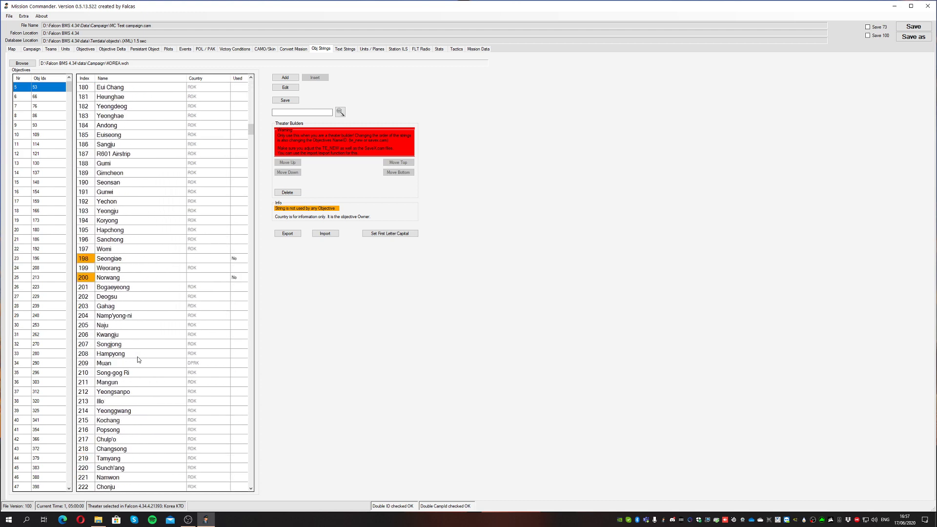
{"action": "left_click", "coordinate": [128, 335]}
{"action": "left_click", "coordinate": [127, 344]}
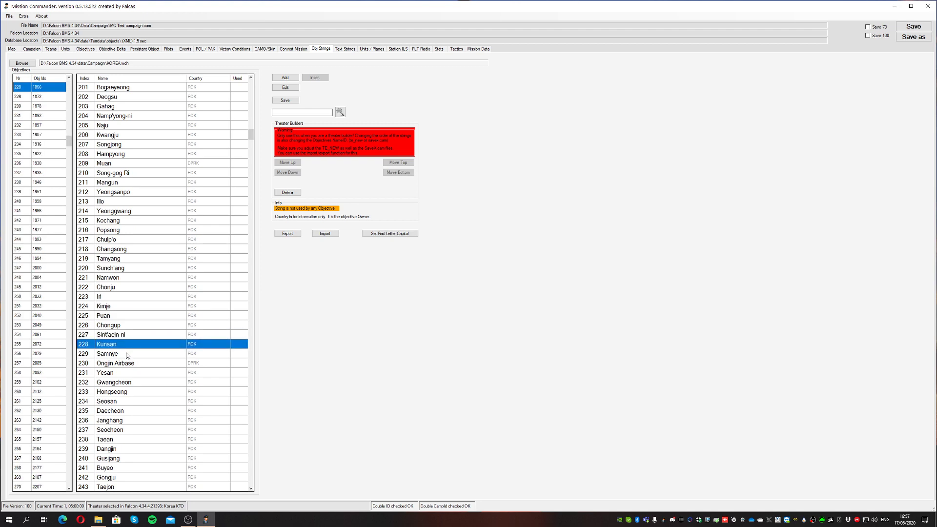
{"action": "left_click", "coordinate": [129, 354]}
{"action": "scroll", "coordinate": [130, 369], "scroll_direction": "down", "scroll_amount": 8}
{"action": "left_click", "coordinate": [130, 366]}
{"action": "left_click", "coordinate": [130, 382]}
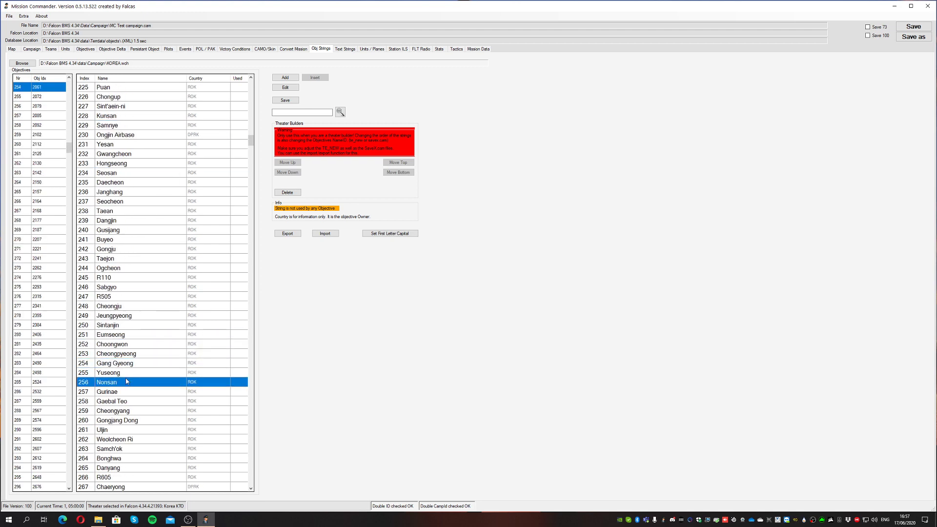
{"action": "left_click", "coordinate": [127, 401]}
Examine the factory, mill, shipyard and bridge names among the objective strings numbered roughly 270 to 440
{"action": "scroll", "coordinate": [127, 402], "scroll_direction": "down", "scroll_amount": 14}
{"action": "scroll", "coordinate": [127, 401], "scroll_direction": "down", "scroll_amount": 2}
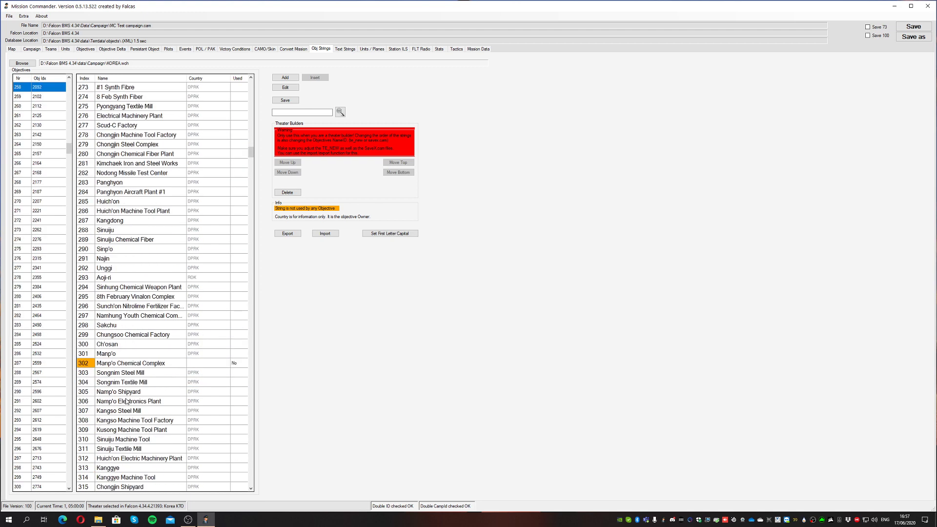
{"action": "left_click", "coordinate": [127, 401]}
{"action": "left_click", "coordinate": [131, 411]}
{"action": "scroll", "coordinate": [131, 438], "scroll_direction": "down", "scroll_amount": 13}
{"action": "scroll", "coordinate": [131, 438], "scroll_direction": "down", "scroll_amount": 12}
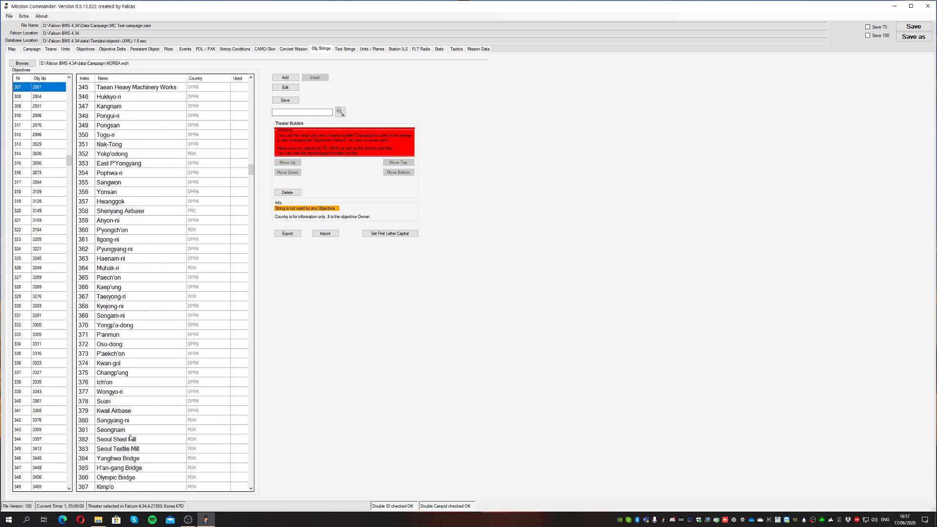
{"action": "left_click", "coordinate": [125, 401]}
{"action": "scroll", "coordinate": [125, 426], "scroll_direction": "down", "scroll_amount": 9}
{"action": "scroll", "coordinate": [124, 426], "scroll_direction": "down", "scroll_amount": 16}
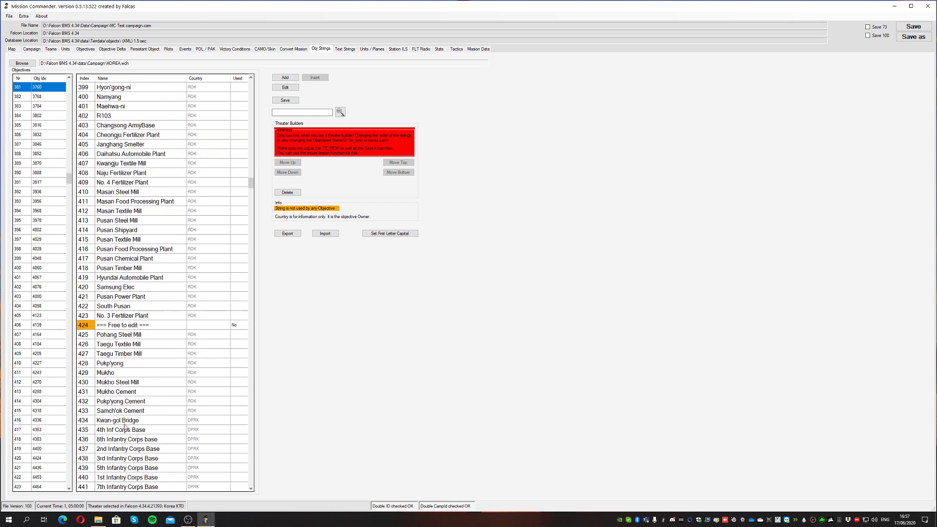
Inspect the corps base objective names one by one, from 108th Mechanized Corps Base back to 806th Mechanized Corps
{"action": "left_click", "coordinate": [125, 328]}
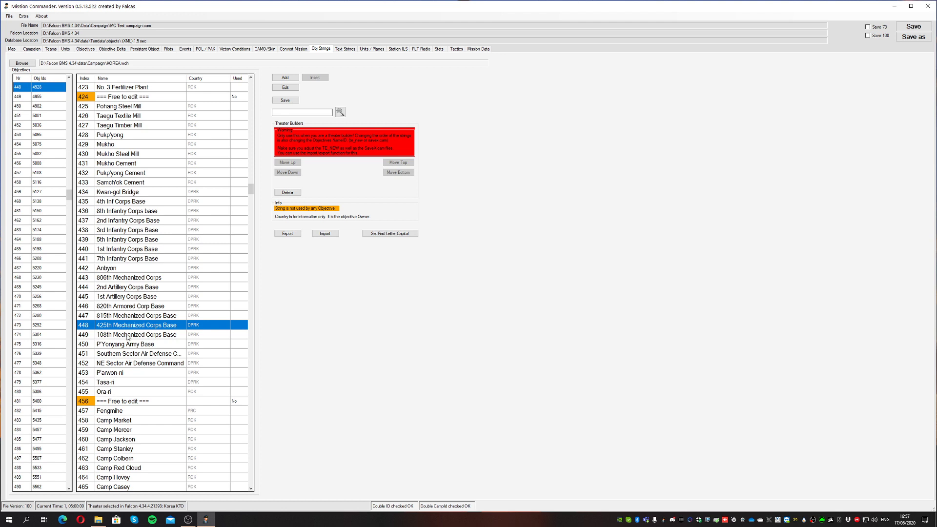
{"action": "left_click", "coordinate": [128, 336]}
{"action": "left_click", "coordinate": [131, 324]}
{"action": "left_click", "coordinate": [132, 316]}
{"action": "left_click", "coordinate": [132, 306]}
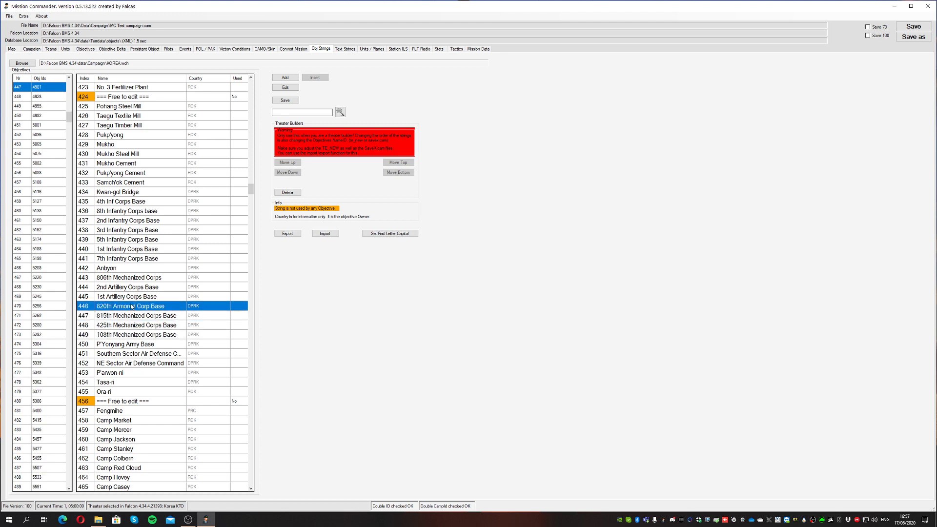
{"action": "left_click", "coordinate": [132, 297]}
{"action": "left_click", "coordinate": [134, 289]}
{"action": "left_click", "coordinate": [134, 278]}
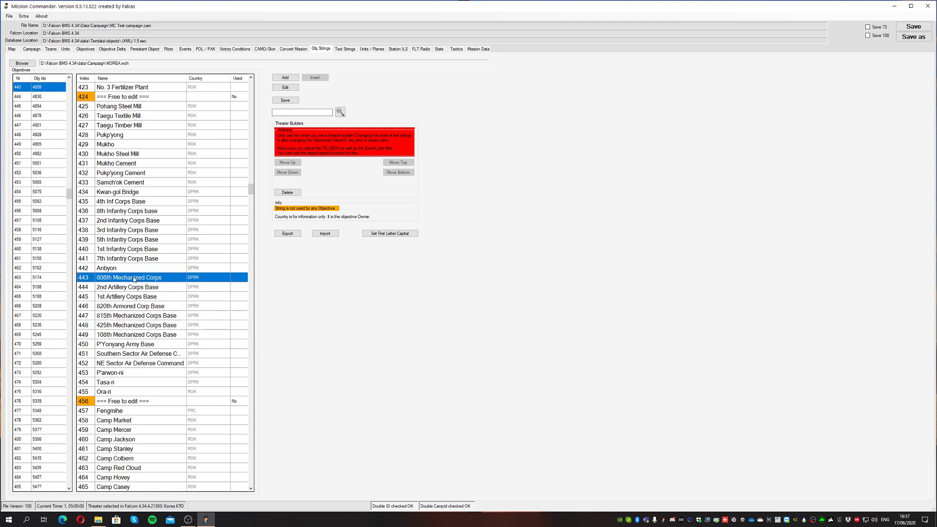
Examine the objective names from the camps and army bases through the naval bases, ending with P'yong-dok selected
{"action": "scroll", "coordinate": [129, 367], "scroll_direction": "down", "scroll_amount": 7}
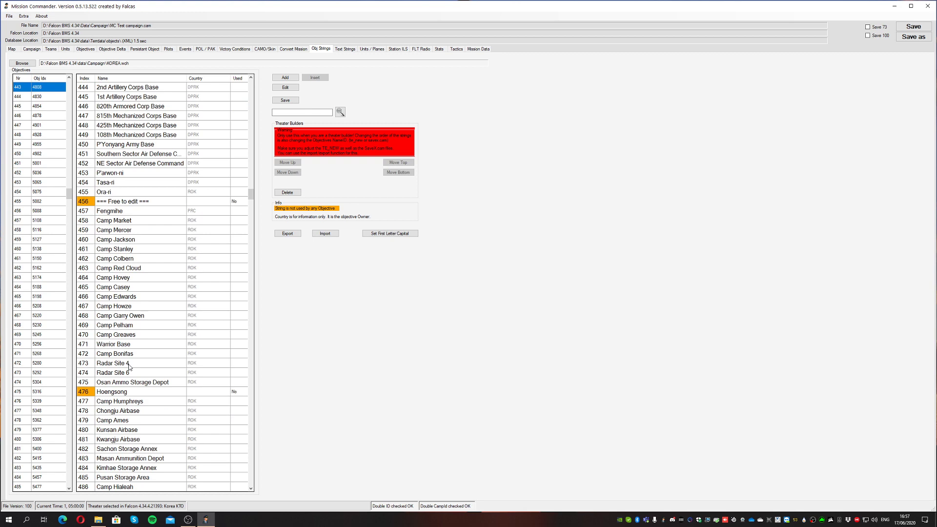
{"action": "scroll", "coordinate": [129, 366], "scroll_direction": "down", "scroll_amount": 20}
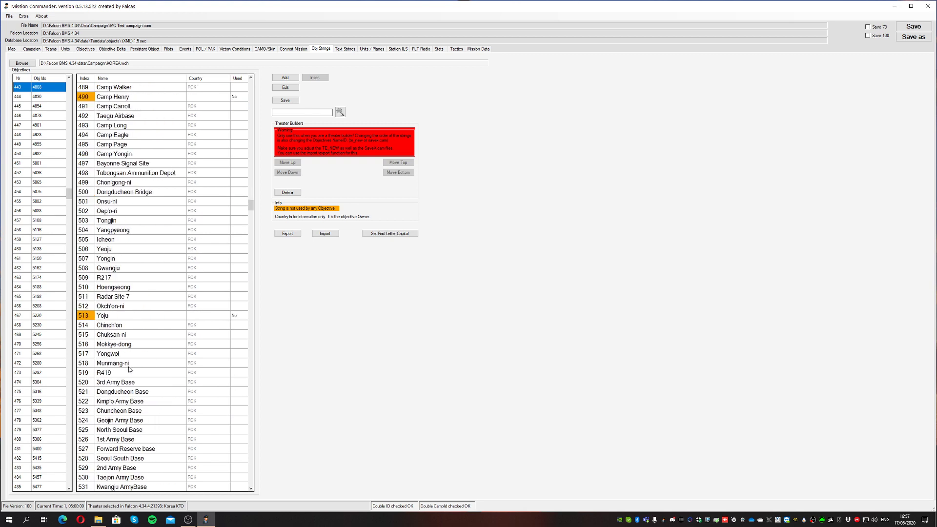
{"action": "scroll", "coordinate": [133, 382], "scroll_direction": "down", "scroll_amount": 8}
{"action": "left_click", "coordinate": [133, 382]}
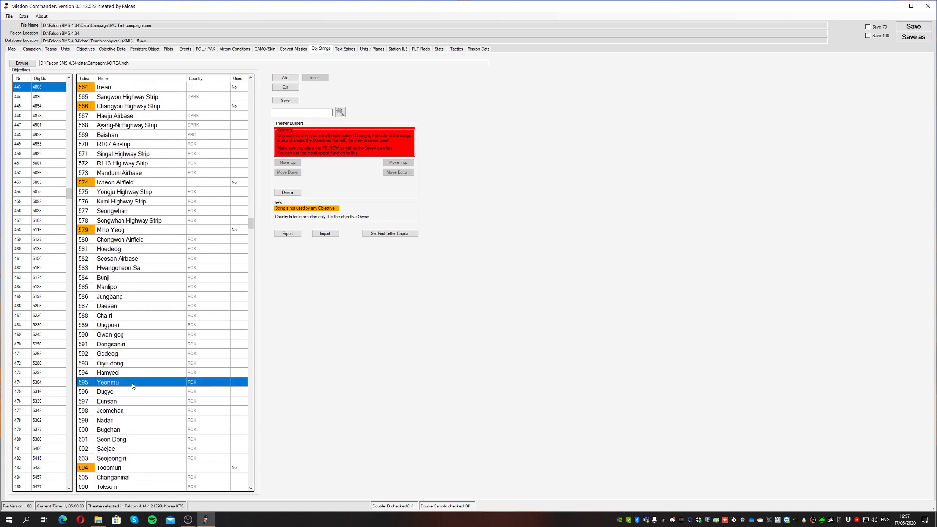
{"action": "left_click", "coordinate": [131, 420]}
{"action": "scroll", "coordinate": [131, 420], "scroll_direction": "down", "scroll_amount": 20}
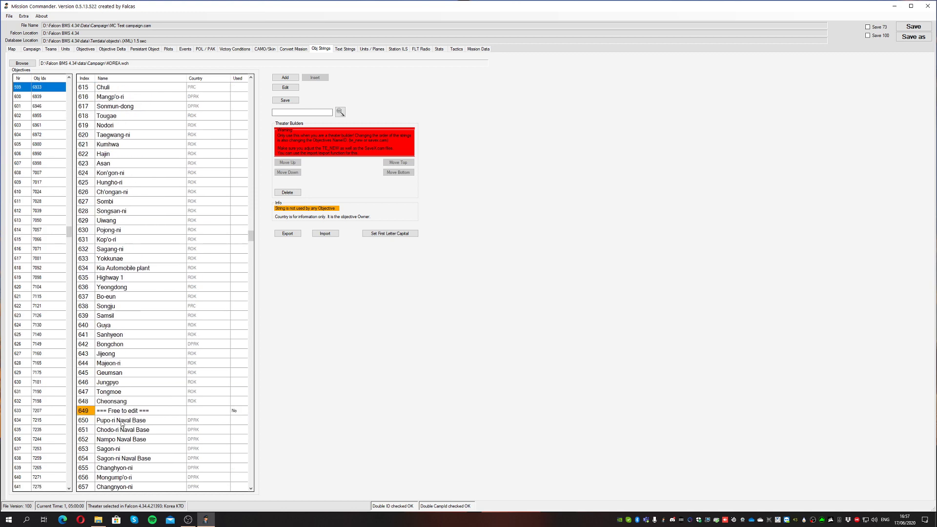
{"action": "scroll", "coordinate": [122, 423], "scroll_direction": "down", "scroll_amount": 8}
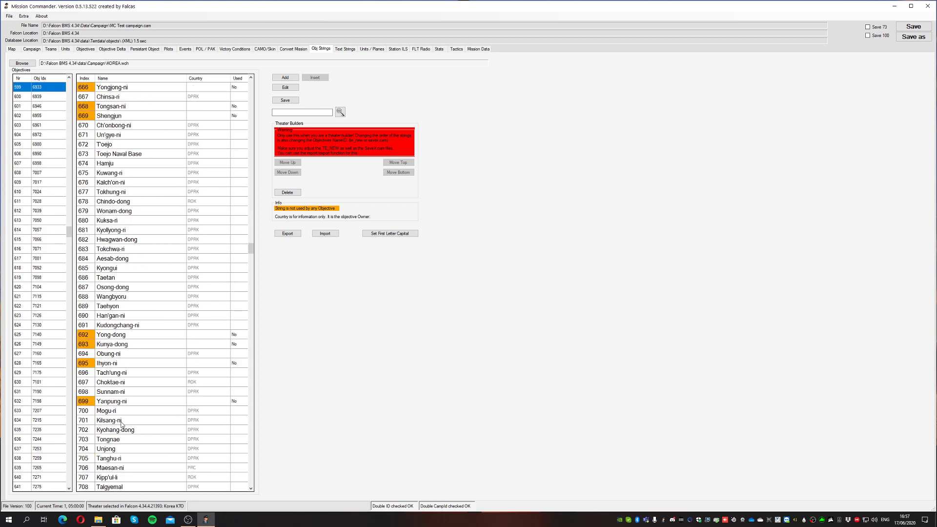
{"action": "scroll", "coordinate": [122, 424], "scroll_direction": "down", "scroll_amount": 8}
{"action": "left_click", "coordinate": [125, 317]}
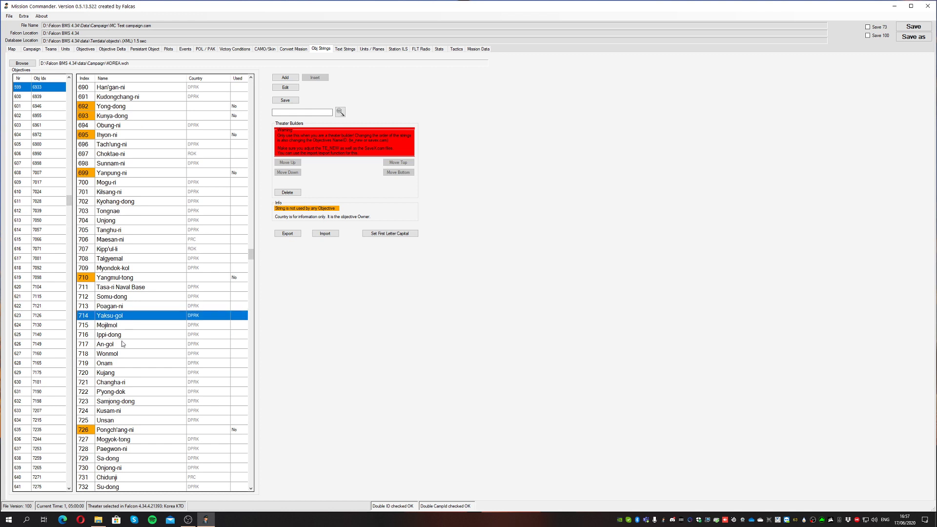
{"action": "left_click_drag", "start_coordinate": [122, 344], "coordinate": [122, 392]}
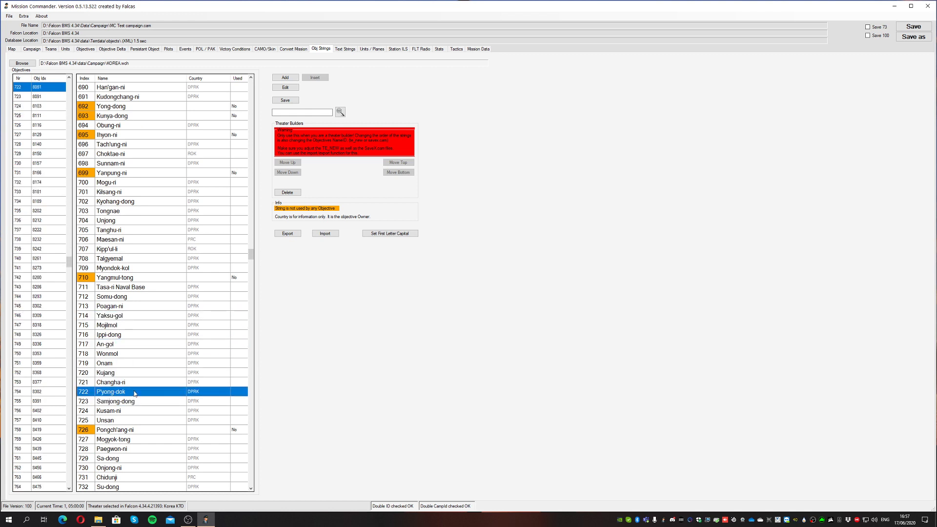
Show the text strings and look through the camera view, team name and standard statement entries
{"action": "left_click", "coordinate": [344, 49]}
{"action": "key", "text": "Left"}
{"action": "left_click", "coordinate": [341, 50]}
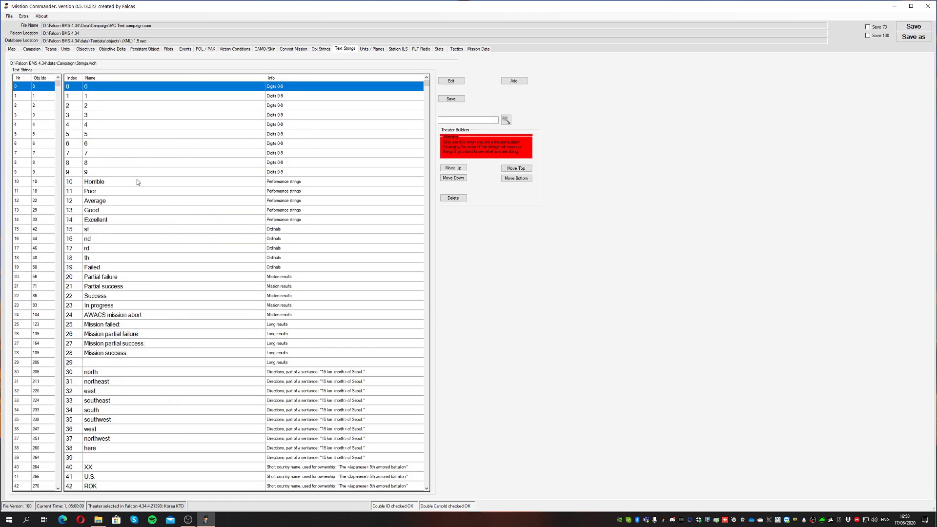
{"action": "scroll", "coordinate": [181, 182], "scroll_direction": "down", "scroll_amount": 20}
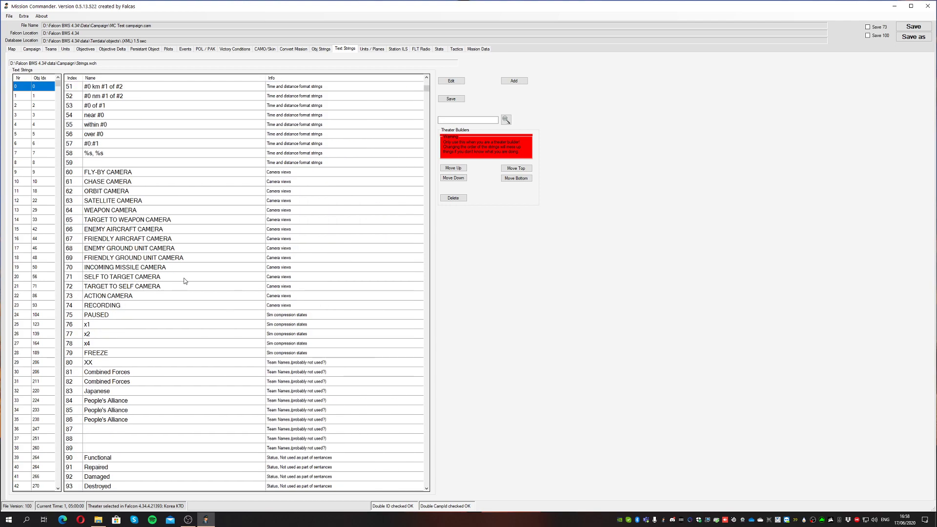
{"action": "scroll", "coordinate": [187, 295], "scroll_direction": "down", "scroll_amount": 15}
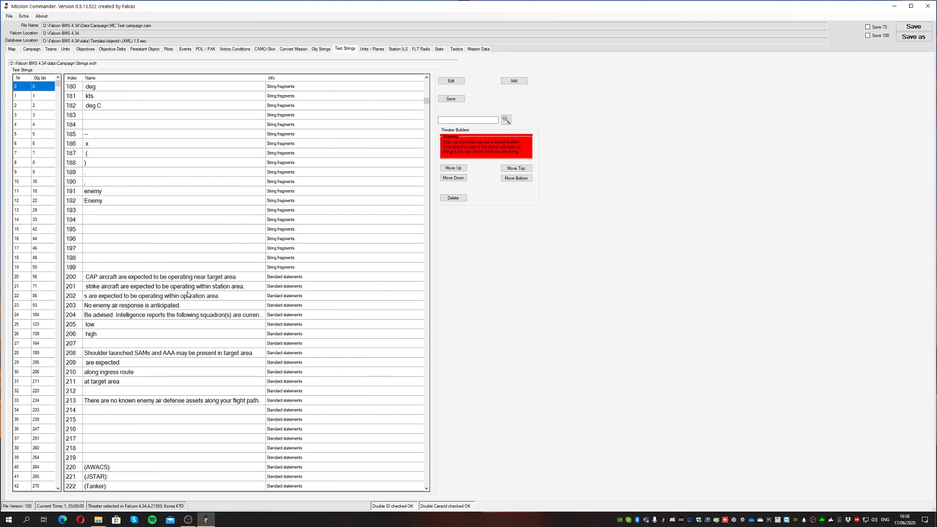
{"action": "scroll", "coordinate": [187, 295], "scroll_direction": "up", "scroll_amount": 20}
{"action": "scroll", "coordinate": [186, 294], "scroll_direction": "up", "scroll_amount": 20}
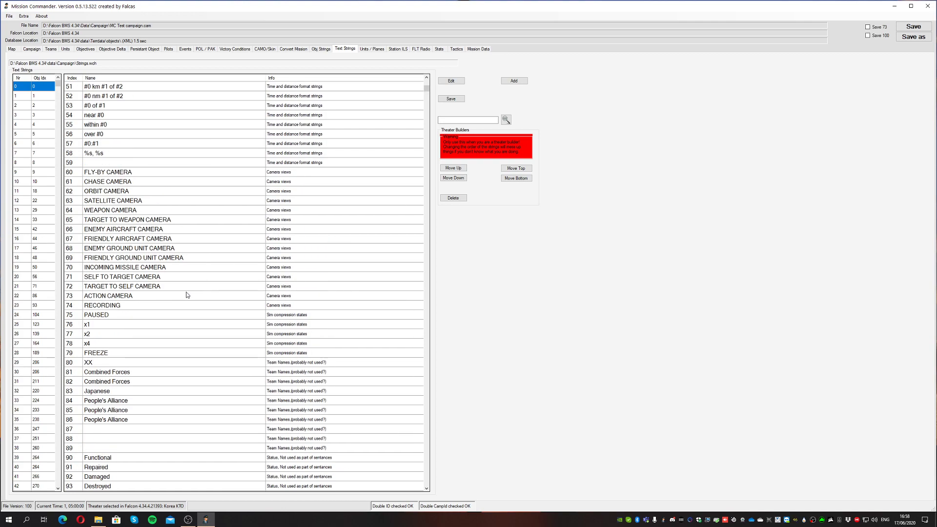
Look through the text strings from the pilot status entries down to the tactical engagement result and movie event strings
{"action": "scroll", "coordinate": [187, 297], "scroll_direction": "down", "scroll_amount": 19}
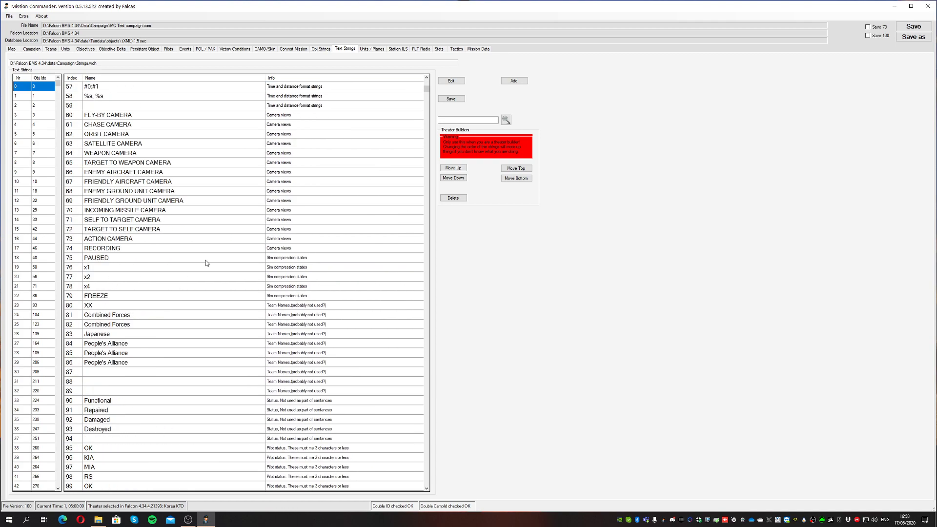
{"action": "left_click_drag", "start_coordinate": [427, 89], "coordinate": [416, 201]}
{"action": "scroll", "coordinate": [416, 201], "scroll_direction": "down", "scroll_amount": 9}
{"action": "scroll", "coordinate": [415, 202], "scroll_direction": "up", "scroll_amount": 15}
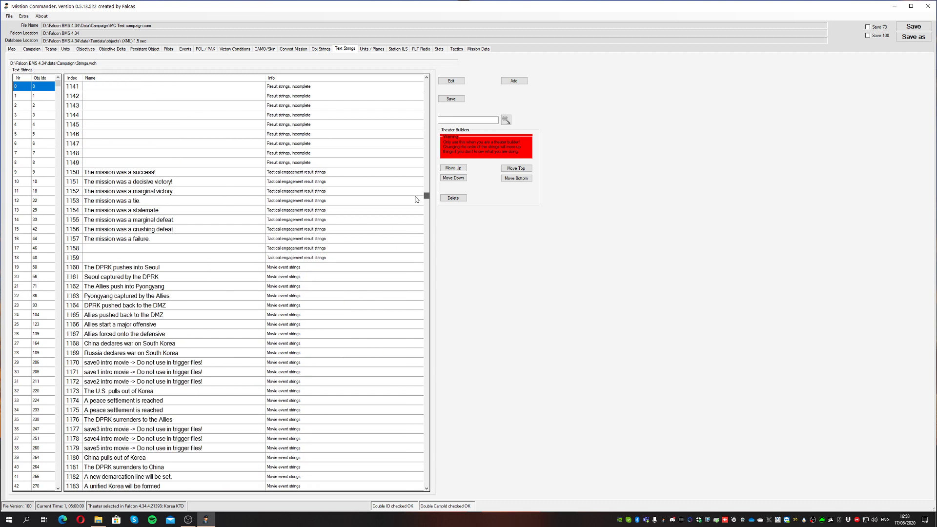
Inspect the movie event strings about the DPRK and the Allies being pushed back to the DMZ, indexes 1164 and 1165
{"action": "left_click", "coordinate": [111, 316]}
{"action": "left_click", "coordinate": [101, 325]}
{"action": "left_click", "coordinate": [111, 306]}
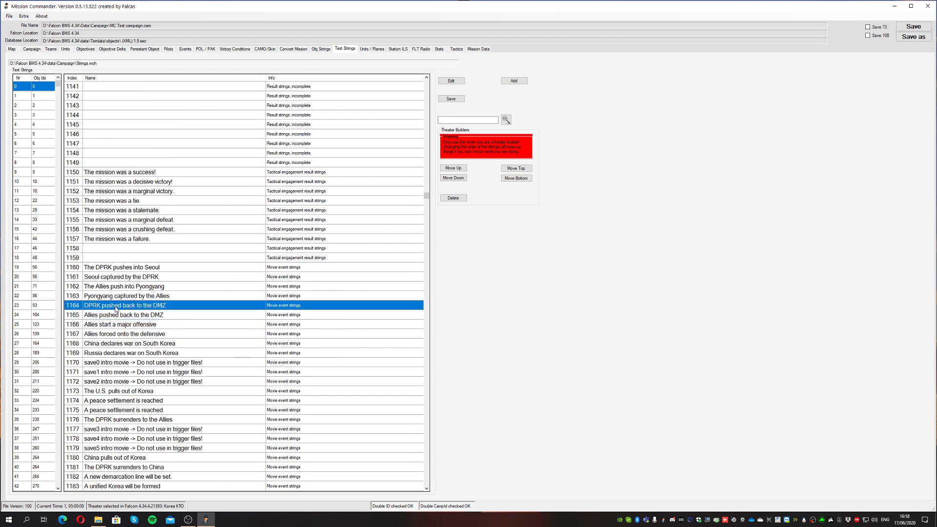
{"action": "left_click", "coordinate": [111, 315]}
{"action": "left_click", "coordinate": [113, 306]}
{"action": "left_click", "coordinate": [110, 315]}
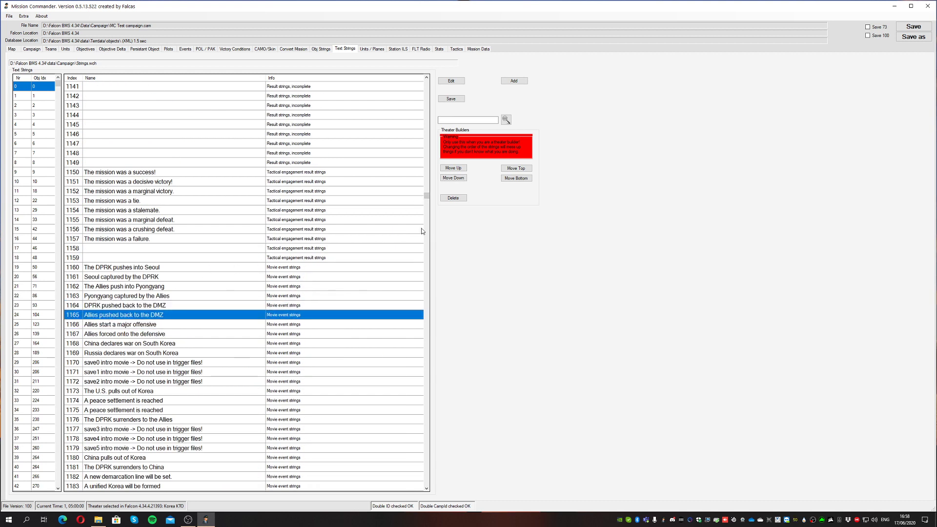
Inspect the movie event strings from index 1164 back to 1160, and return to the start of the text strings
{"action": "left_click", "coordinate": [225, 303]}
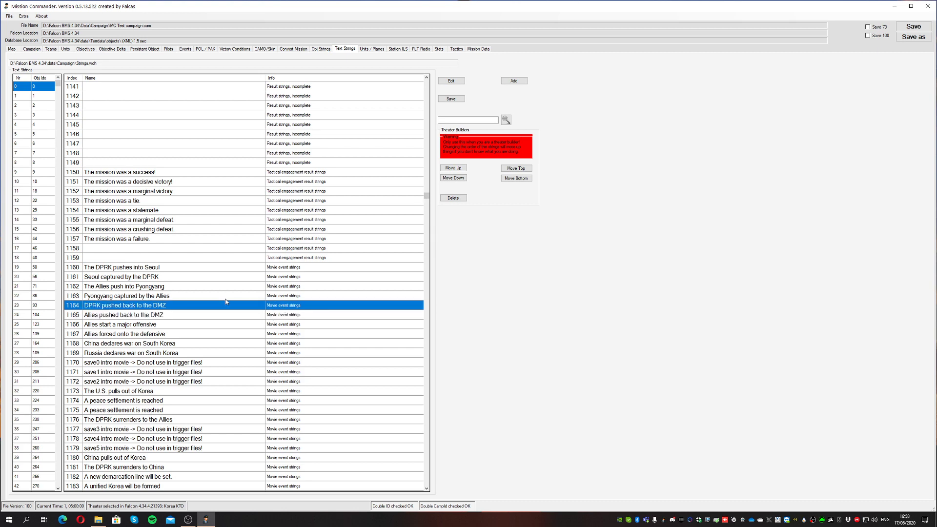
{"action": "left_click", "coordinate": [213, 295]}
{"action": "left_click", "coordinate": [214, 286]}
{"action": "left_click", "coordinate": [244, 277]}
{"action": "left_click", "coordinate": [298, 267]}
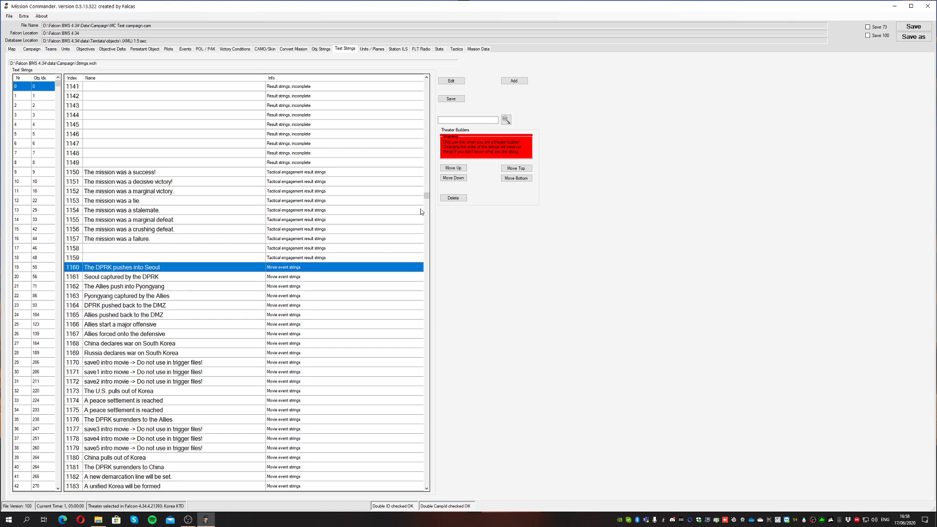
{"action": "left_click_drag", "start_coordinate": [426, 194], "coordinate": [426, 77]}
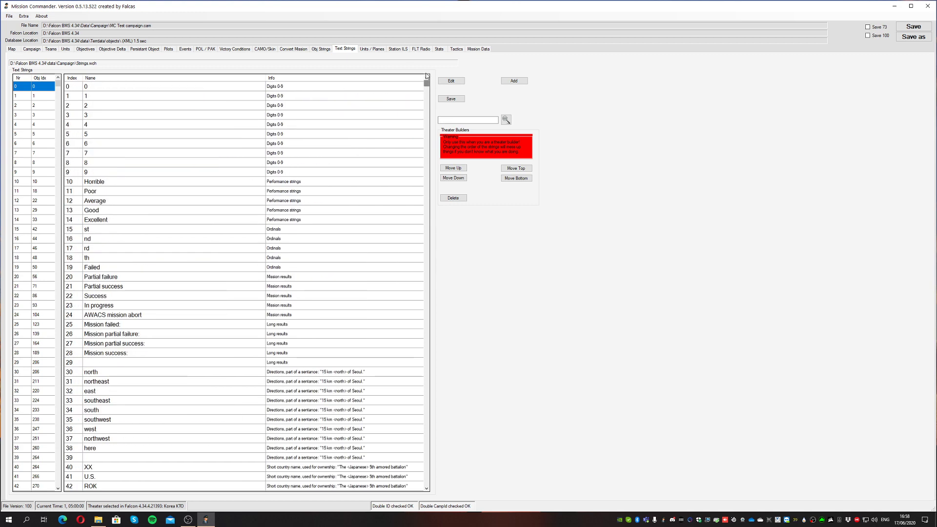
Show the ValidAc.act unit and plane data and look through the flyable squadrons in the database, selecting the A-6E
{"action": "left_click", "coordinate": [372, 50]}
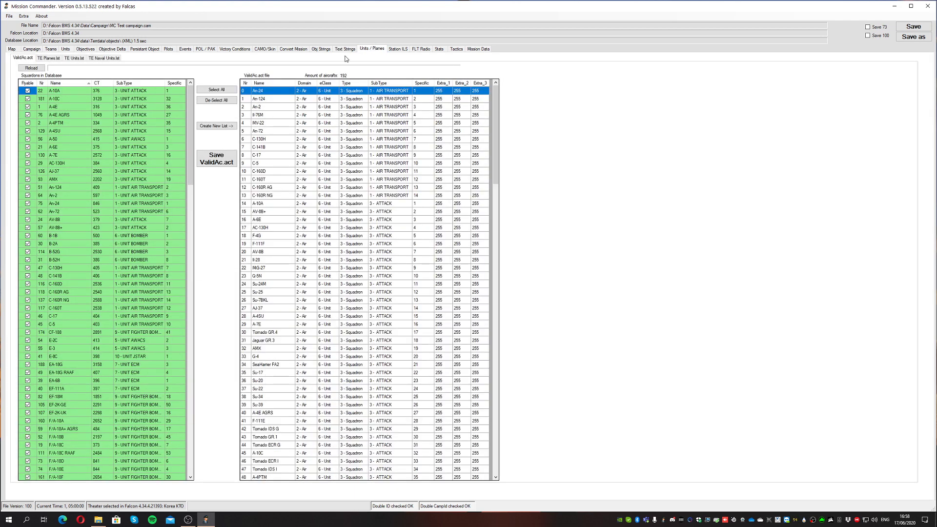
{"action": "scroll", "coordinate": [129, 263], "scroll_direction": "down", "scroll_amount": 20}
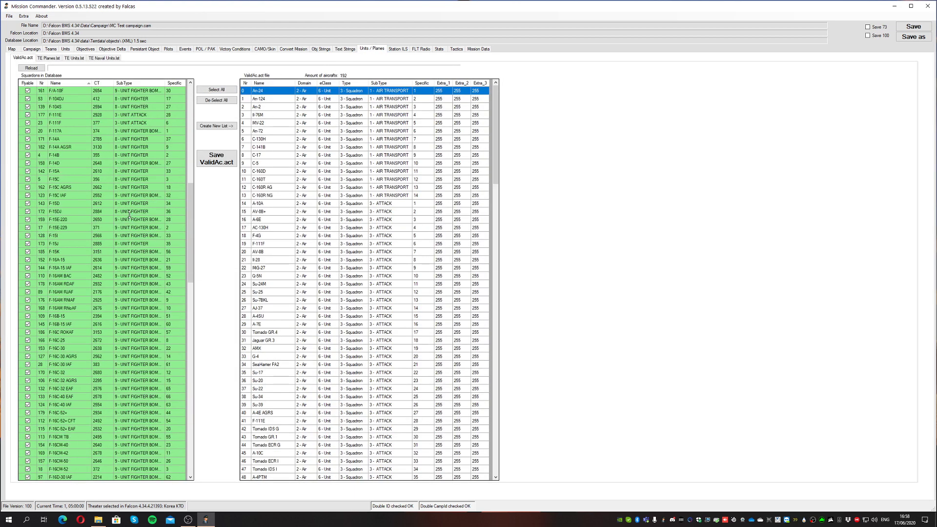
{"action": "scroll", "coordinate": [143, 303], "scroll_direction": "down", "scroll_amount": 20}
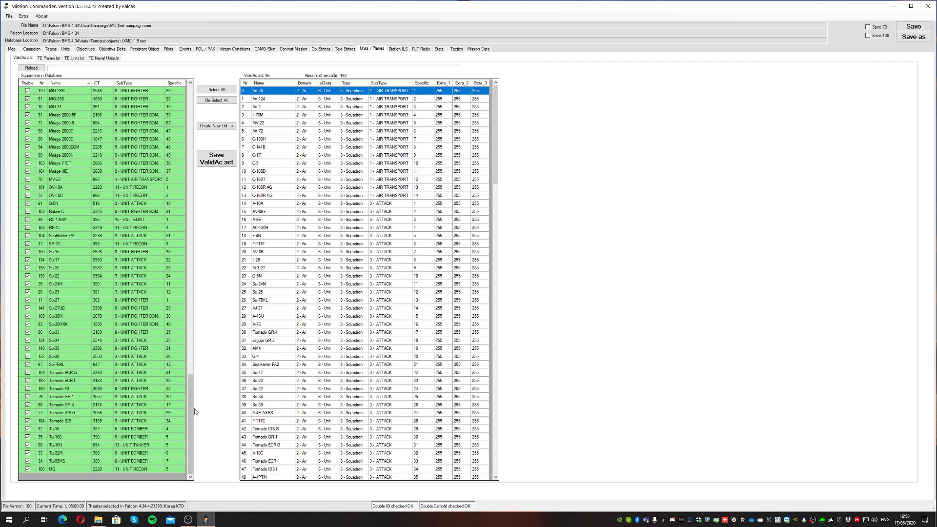
{"action": "scroll", "coordinate": [188, 402], "scroll_direction": "down", "scroll_amount": 1}
{"action": "left_click_drag", "start_coordinate": [189, 402], "coordinate": [196, 114]}
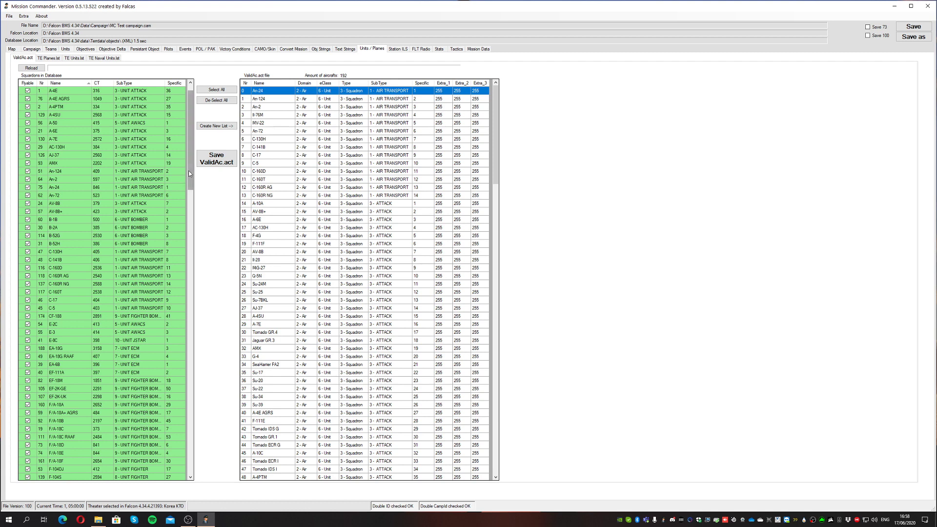
{"action": "left_click_drag", "start_coordinate": [188, 170], "coordinate": [197, 222]}
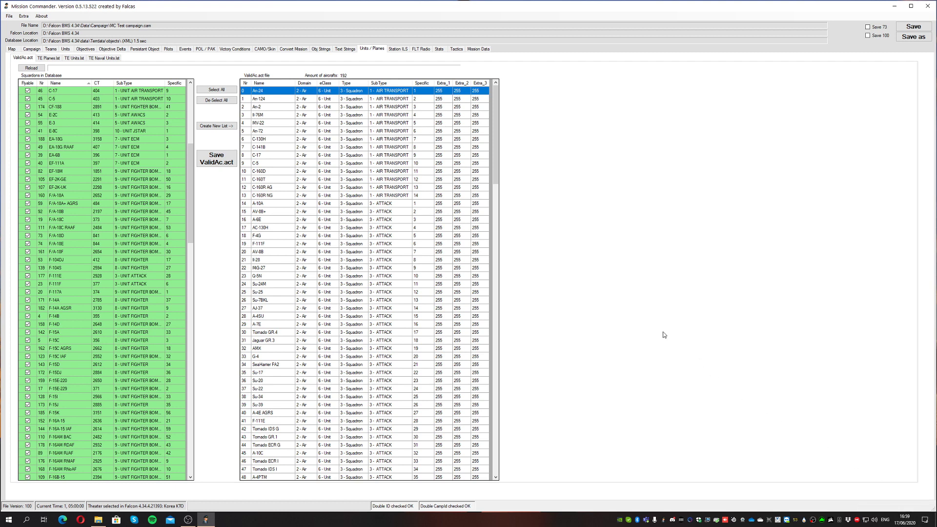
{"action": "left_click_drag", "start_coordinate": [190, 166], "coordinate": [187, 103]}
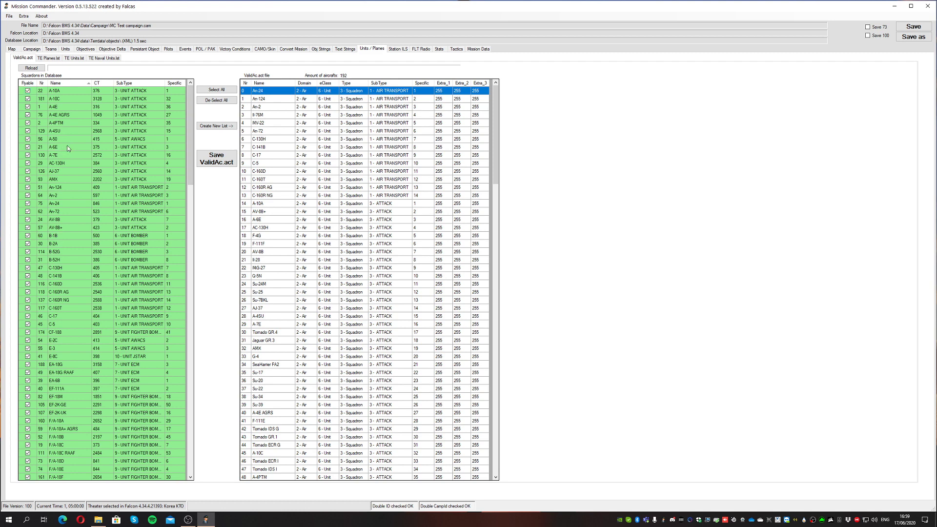
{"action": "left_click", "coordinate": [68, 148]}
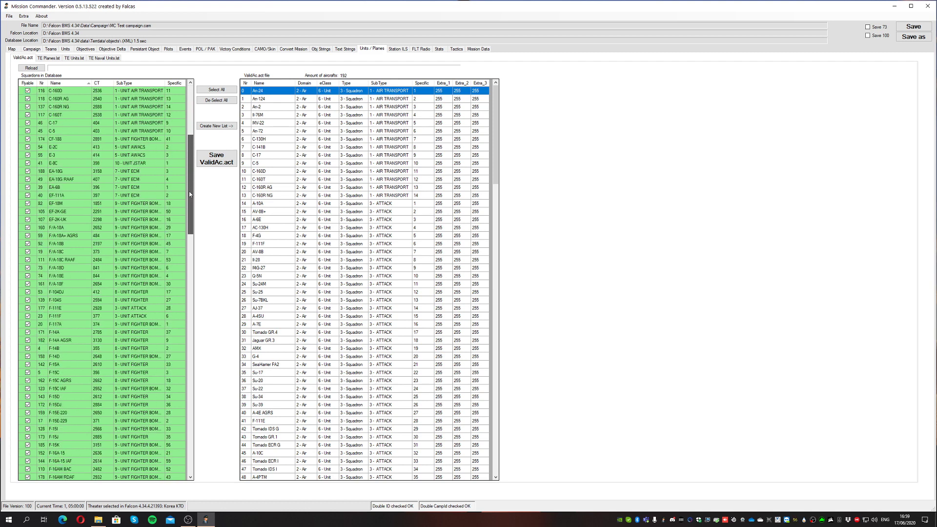
{"action": "left_click_drag", "start_coordinate": [184, 129], "coordinate": [188, 107]}
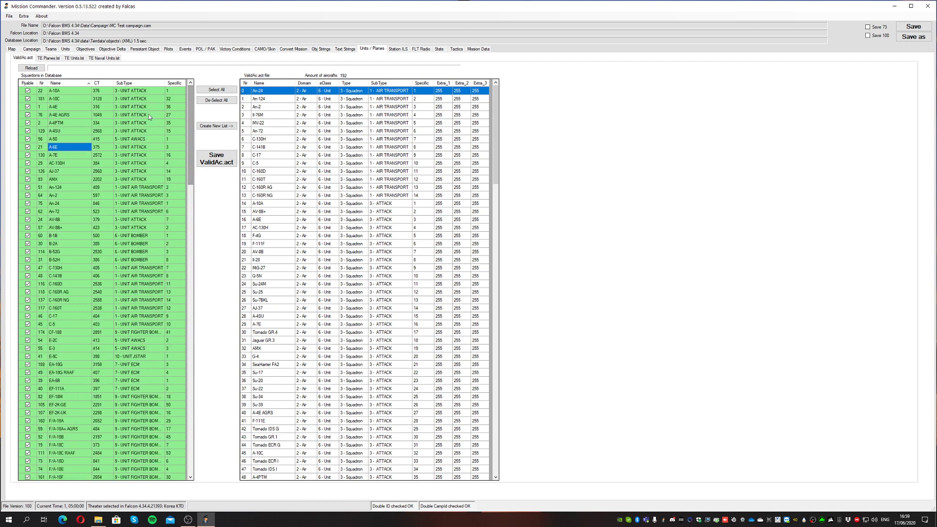
Look through the ValidAc.act aircraft entries from C-160R AG to the end, and briefly check the Campaign folder in File Explorer
{"action": "left_click", "coordinate": [282, 188]}
{"action": "scroll", "coordinate": [355, 288], "scroll_direction": "down", "scroll_amount": 20}
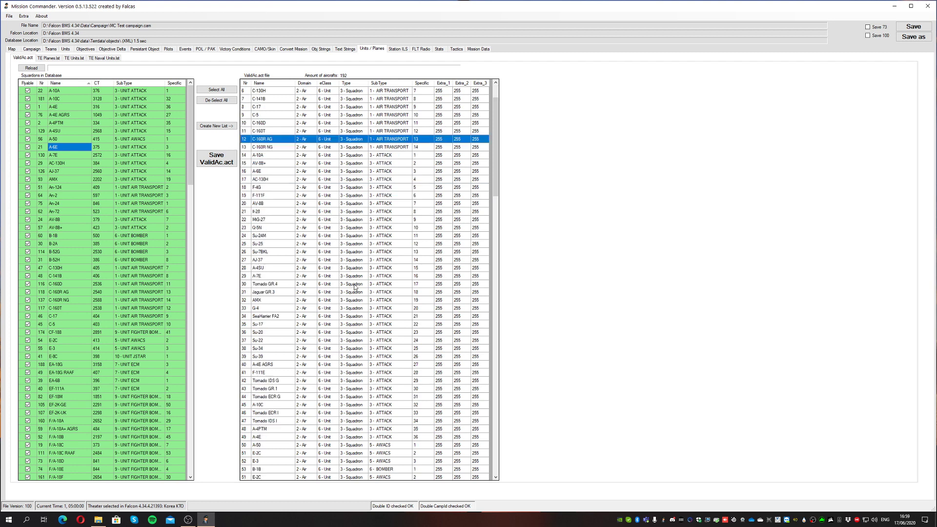
{"action": "scroll", "coordinate": [354, 288], "scroll_direction": "down", "scroll_amount": 20}
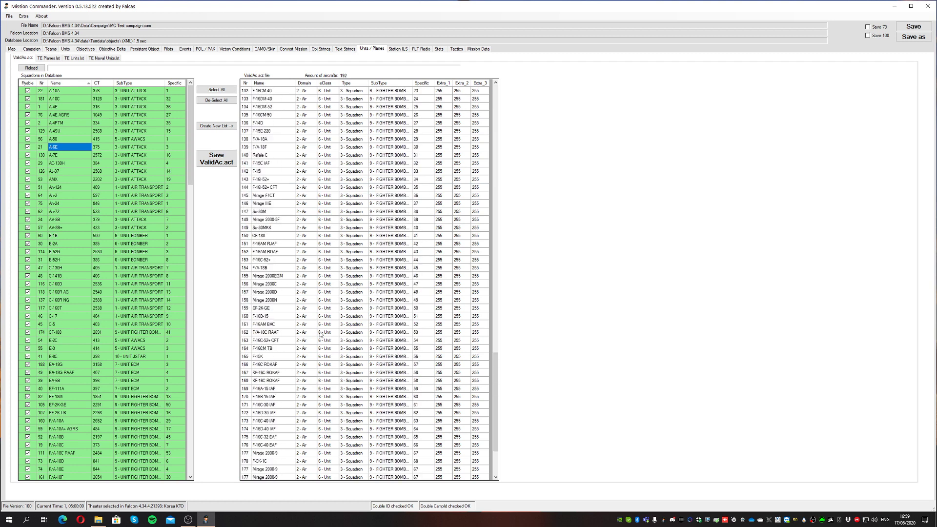
{"action": "mouse_move", "coordinate": [495, 424]}
{"action": "left_mouse_down"}
{"action": "mouse_move", "coordinate": [495, 97]}
{"action": "mouse_move", "coordinate": [495, 424]}
{"action": "left_mouse_up"}
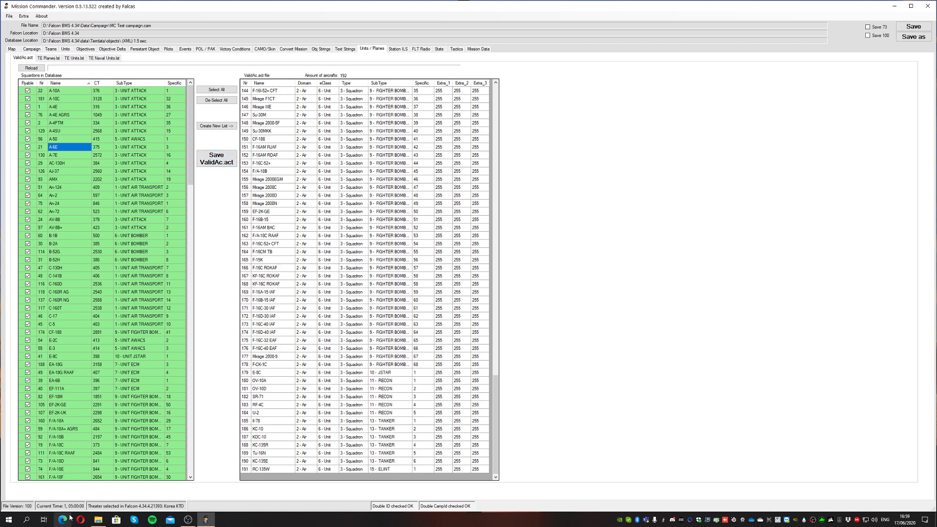
{"action": "left_click", "coordinate": [98, 520]}
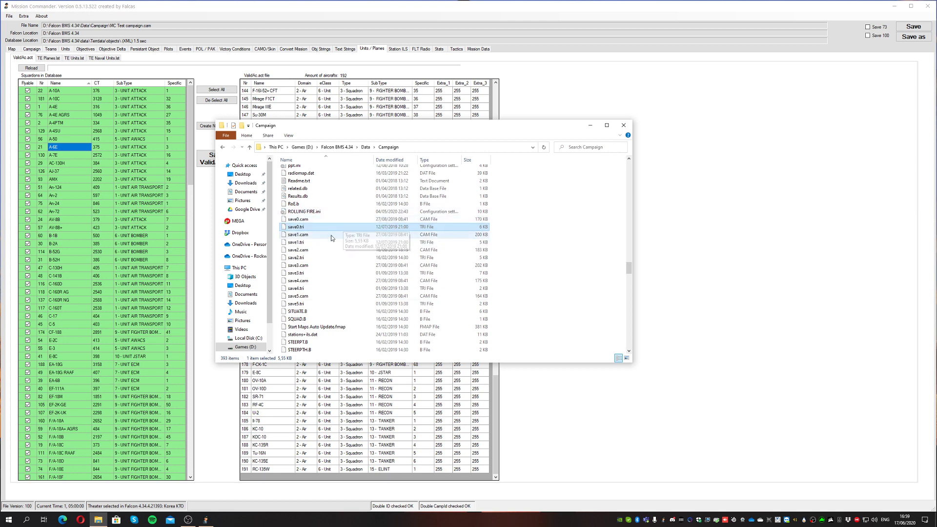
{"action": "left_click", "coordinate": [207, 246]}
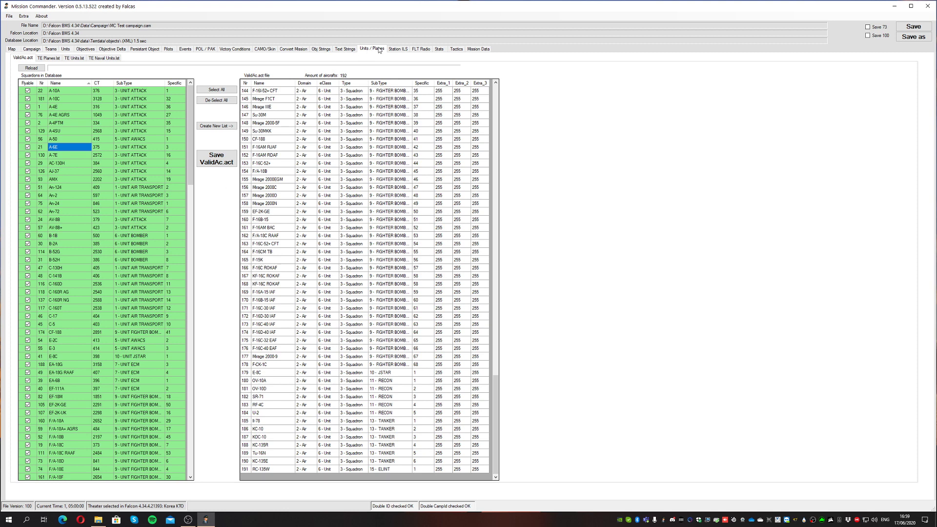
Show the Station ILS data and look through it, selecting the Mirim Airbase and TAKR Kuznetsov entries
{"action": "left_click", "coordinate": [398, 49]}
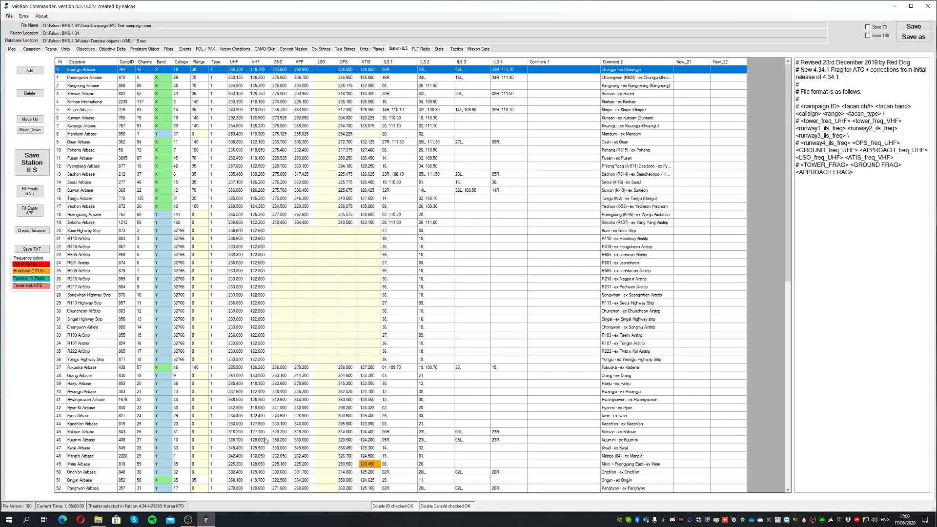
{"action": "left_click", "coordinate": [241, 465]}
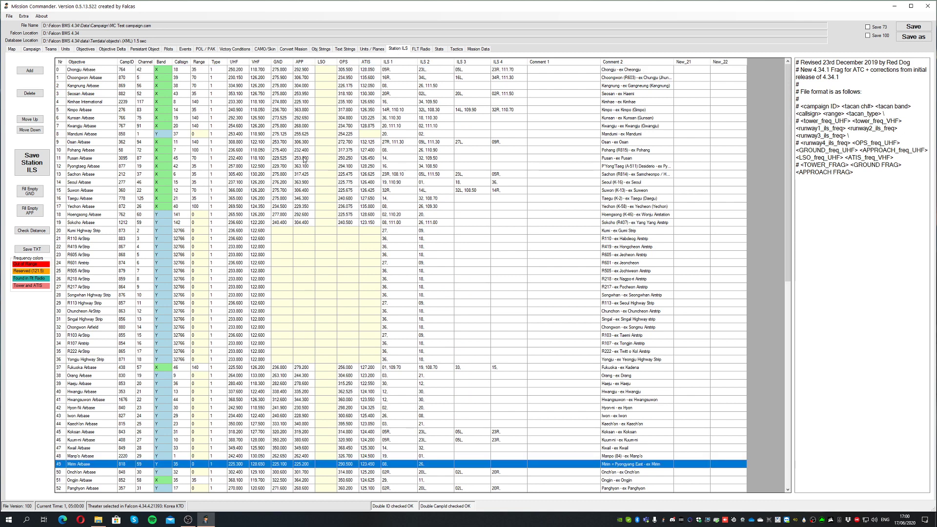
{"action": "scroll", "coordinate": [278, 240], "scroll_direction": "down", "scroll_amount": 17}
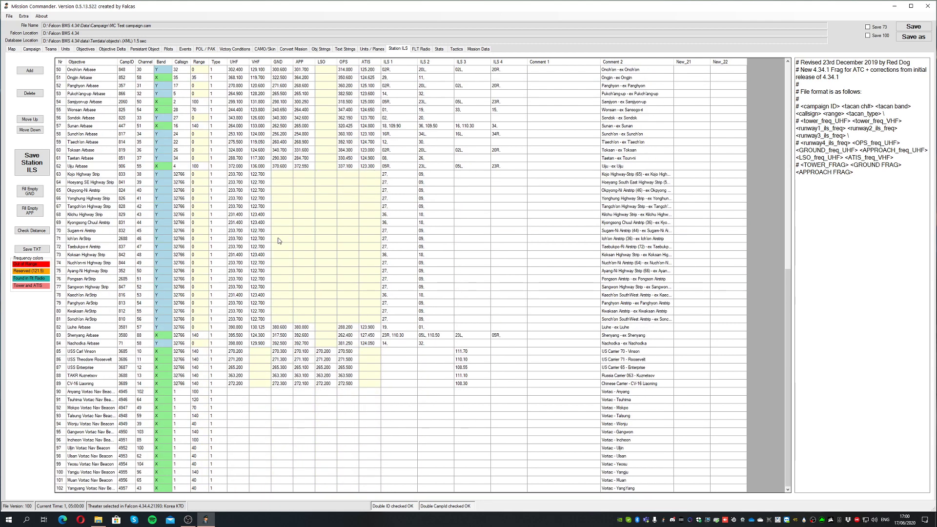
{"action": "left_click", "coordinate": [112, 375]}
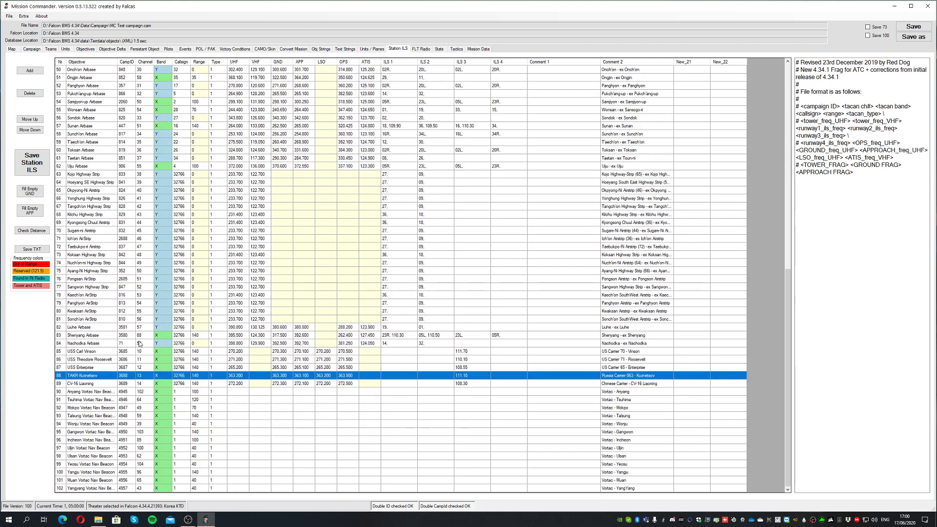
{"action": "scroll", "coordinate": [140, 344], "scroll_direction": "up", "scroll_amount": 17}
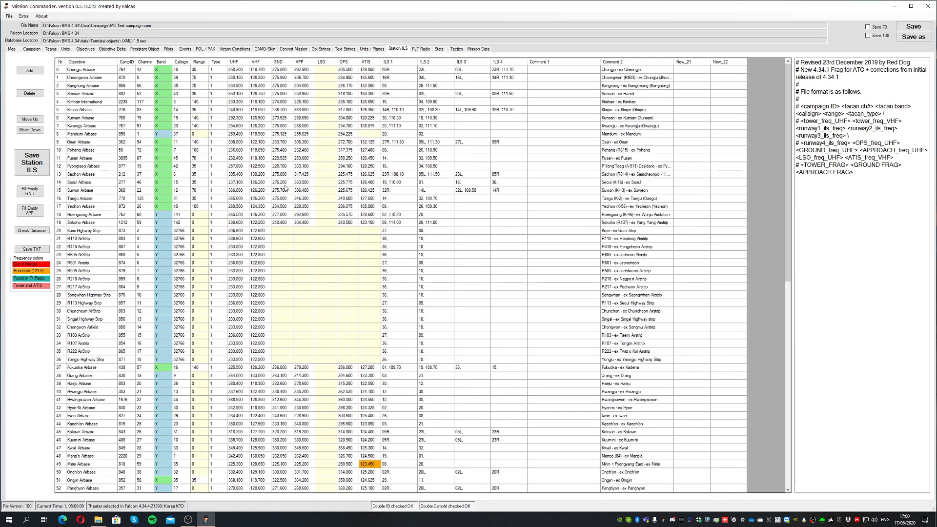
Compare the frequencies of Seoul Airbase, Liuhe Airbase and Sokcho Airbase in the station data
{"action": "left_click", "coordinate": [284, 184]}
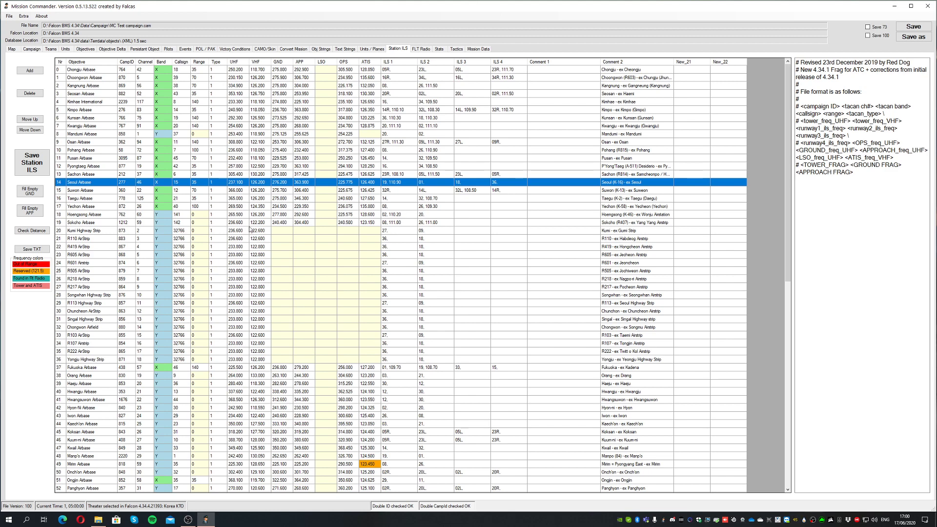
{"action": "scroll", "coordinate": [244, 262], "scroll_direction": "down", "scroll_amount": 17}
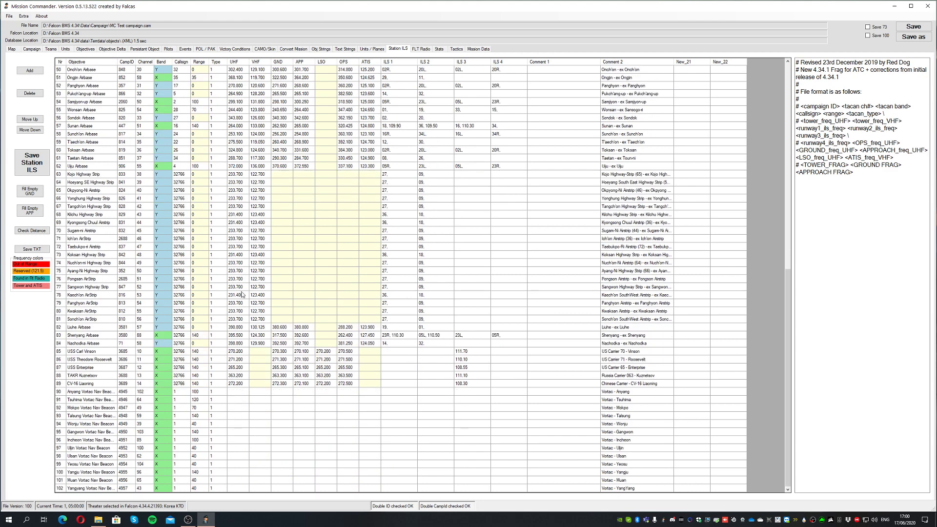
{"action": "left_click", "coordinate": [247, 328]}
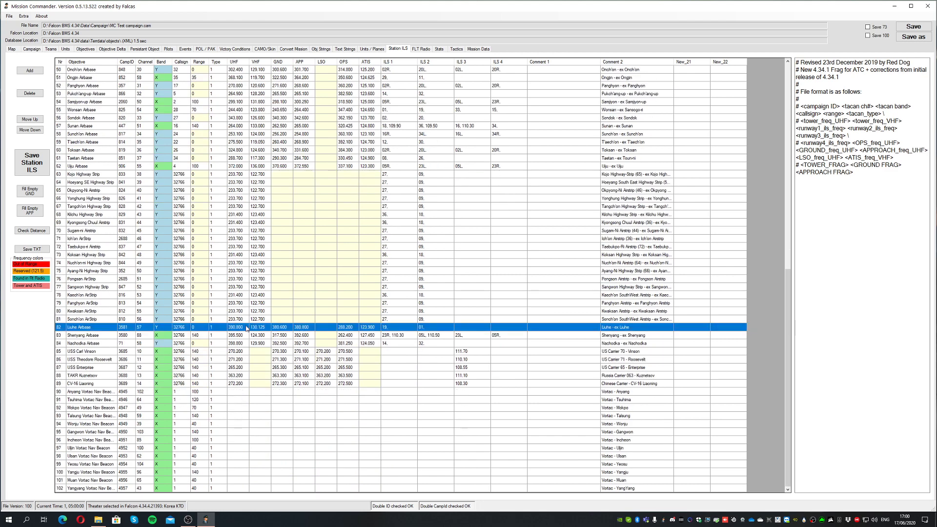
{"action": "scroll", "coordinate": [246, 328], "scroll_direction": "up", "scroll_amount": 17}
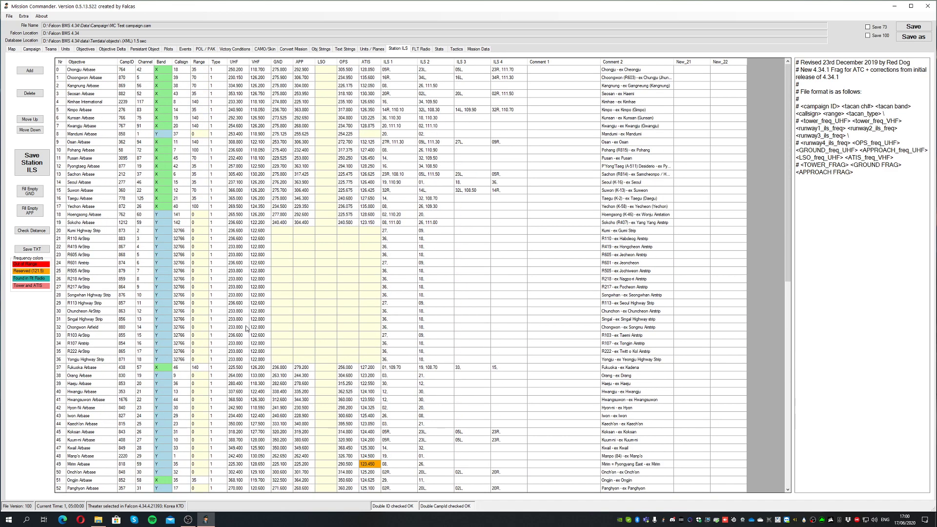
{"action": "left_click", "coordinate": [286, 223]}
{"action": "scroll", "coordinate": [243, 273], "scroll_direction": "down", "scroll_amount": 17}
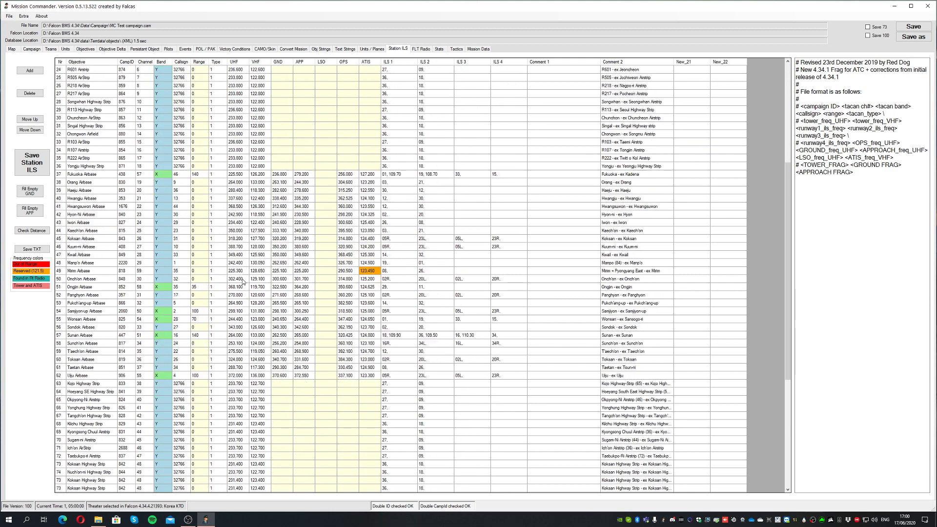
Inspect the station entries one by one from Liuhe Airbase through the aircraft carriers to CV-16 Liaoning
{"action": "left_click", "coordinate": [248, 327]}
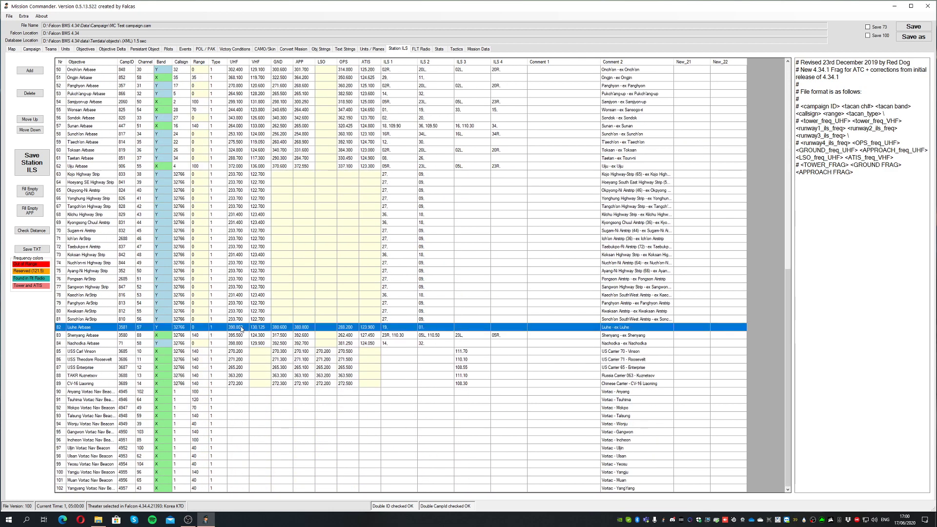
{"action": "left_click", "coordinate": [242, 336]}
{"action": "left_click", "coordinate": [238, 344]}
{"action": "left_click", "coordinate": [237, 352]}
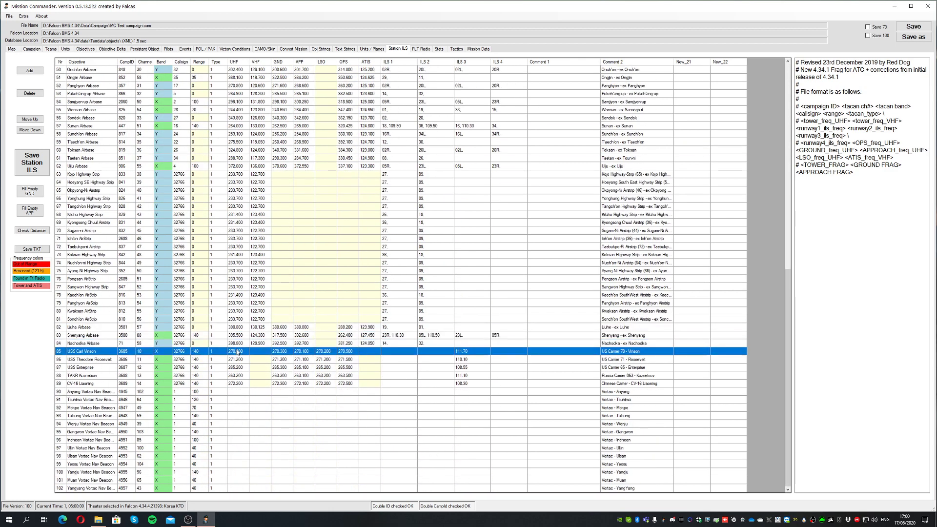
{"action": "left_click", "coordinate": [239, 359]}
{"action": "left_click", "coordinate": [238, 375]}
{"action": "left_click", "coordinate": [238, 385]}
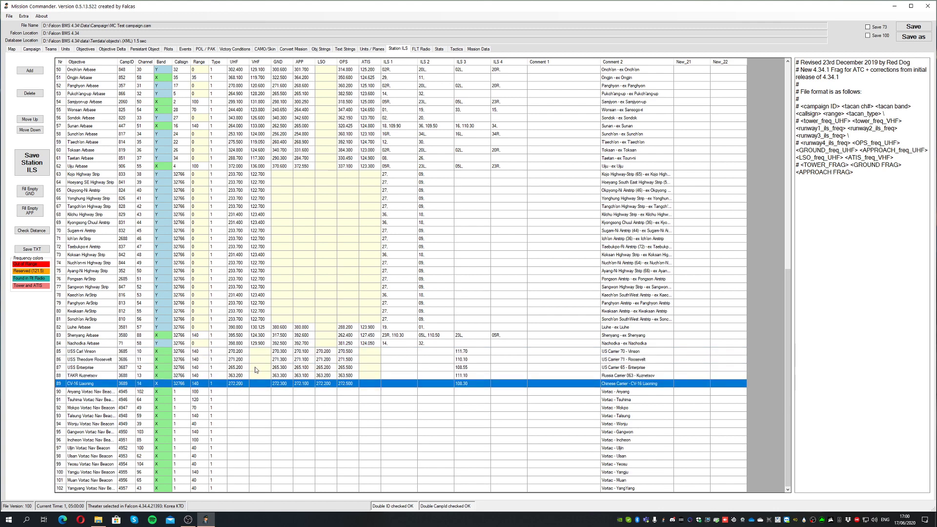
Look through the station objectives again from Chongju Airbase down to the carriers and Vortac nav beacons
{"action": "scroll", "coordinate": [253, 264], "scroll_direction": "up", "scroll_amount": 15}
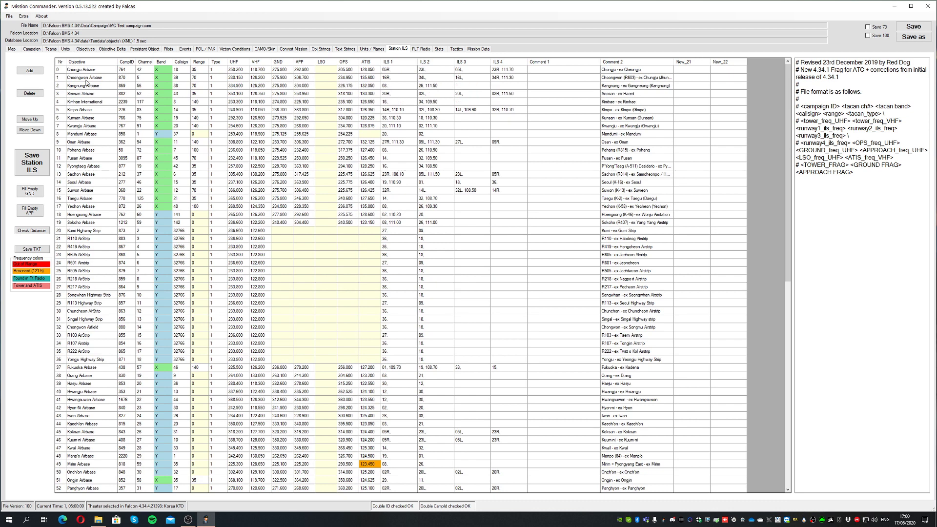
{"action": "left_click", "coordinate": [101, 71]}
{"action": "scroll", "coordinate": [156, 326], "scroll_direction": "down", "scroll_amount": 6}
{"action": "scroll", "coordinate": [155, 326], "scroll_direction": "down", "scroll_amount": 11}
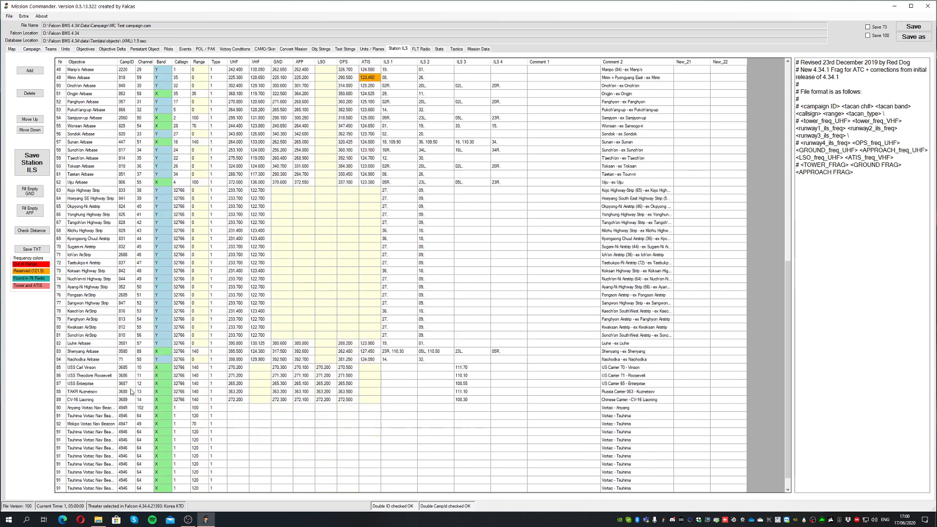
Inspect the station entries of the Yeosu Vortac beacon, Pongsan AirStrip, USS Carl Vinson, Nachodka Airbase and Shenyang Airbase
{"action": "left_click_drag", "start_coordinate": [92, 391], "coordinate": [84, 468]}
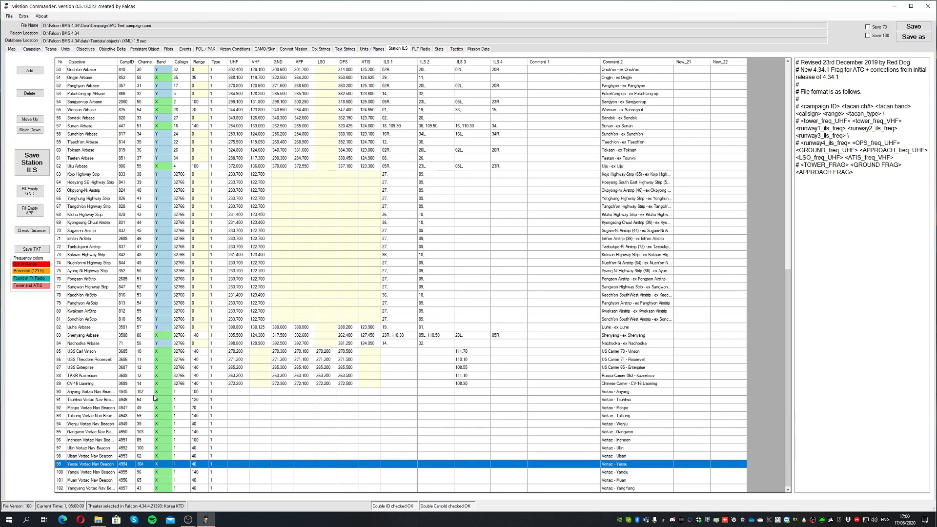
{"action": "left_click", "coordinate": [258, 279]}
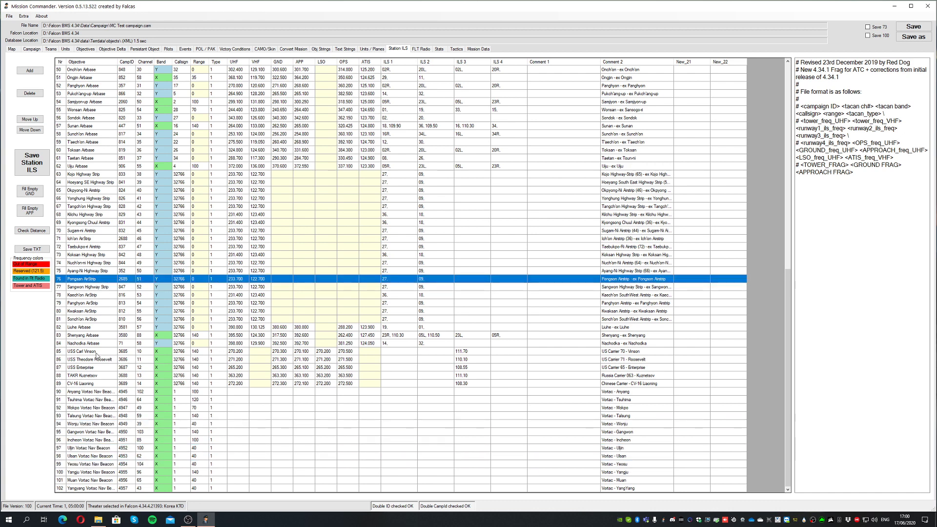
{"action": "mouse_move", "coordinate": [97, 354]}
{"action": "left_mouse_down"}
{"action": "mouse_move", "coordinate": [100, 375]}
{"action": "mouse_move", "coordinate": [103, 356]}
{"action": "left_mouse_up"}
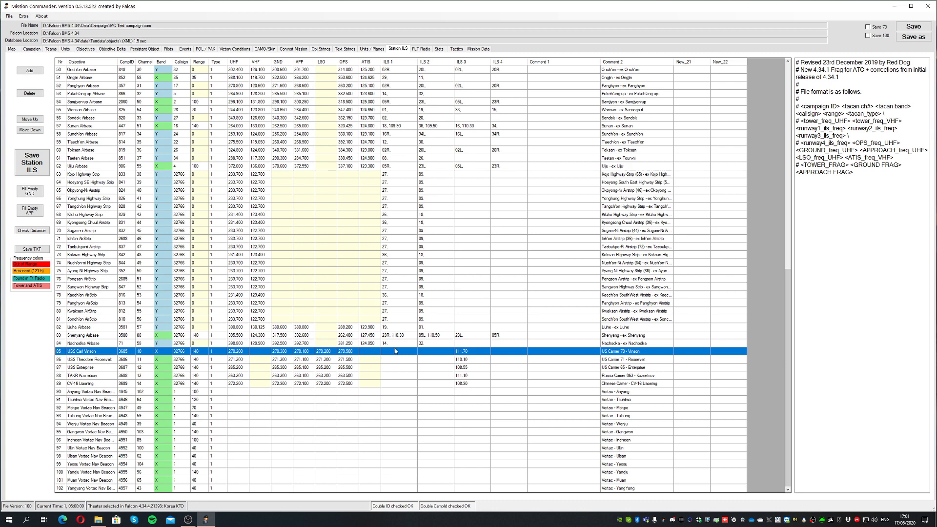
{"action": "left_click", "coordinate": [471, 345]}
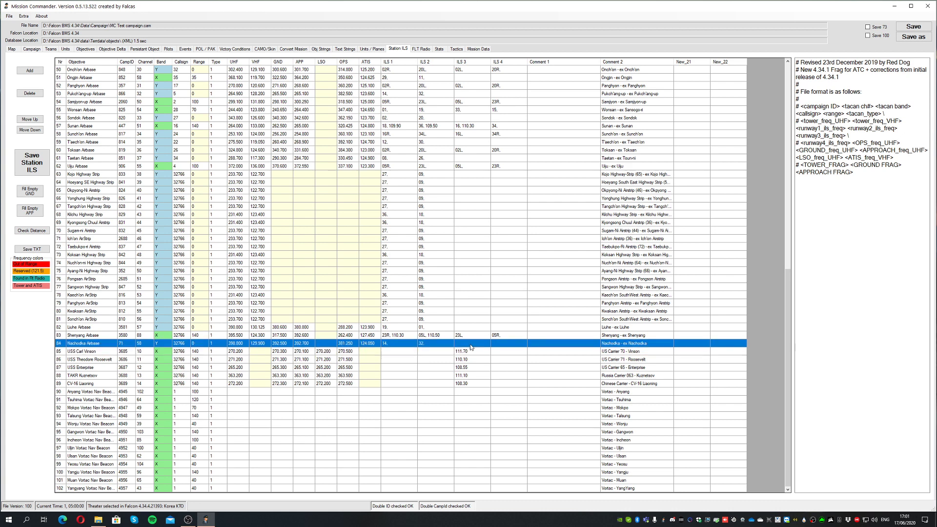
{"action": "left_click", "coordinate": [469, 337]}
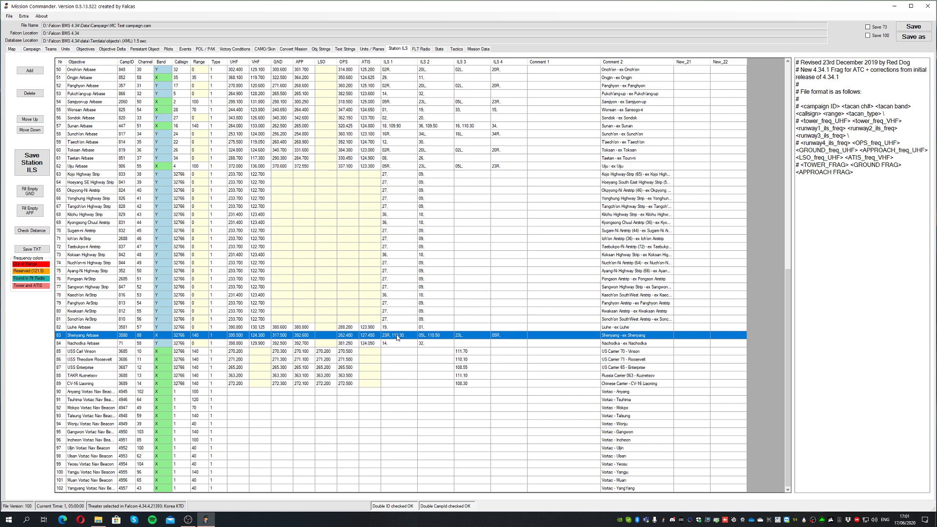
Compare the ATIS frequencies of Manp'o Airbase and Mirim Airbase in the station data
{"action": "scroll", "coordinate": [402, 335], "scroll_direction": "up", "scroll_amount": 12}
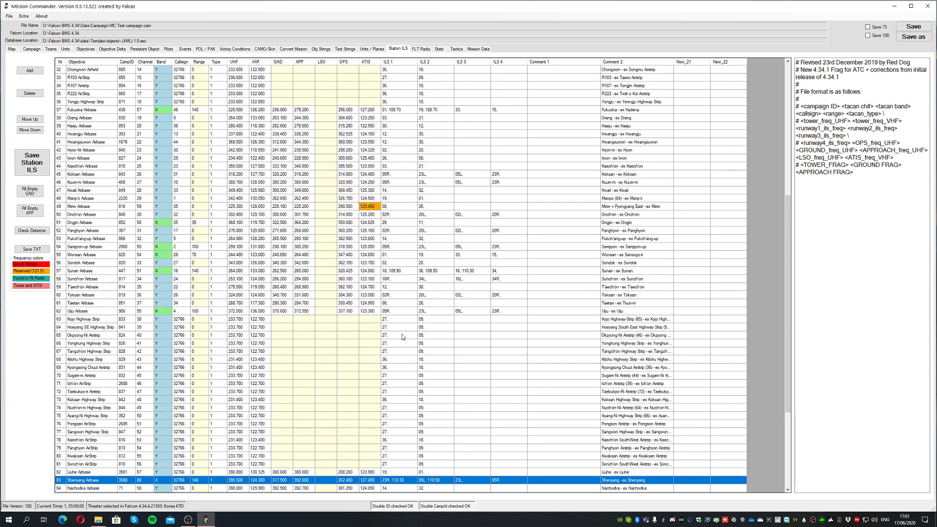
{"action": "left_click", "coordinate": [369, 353]}
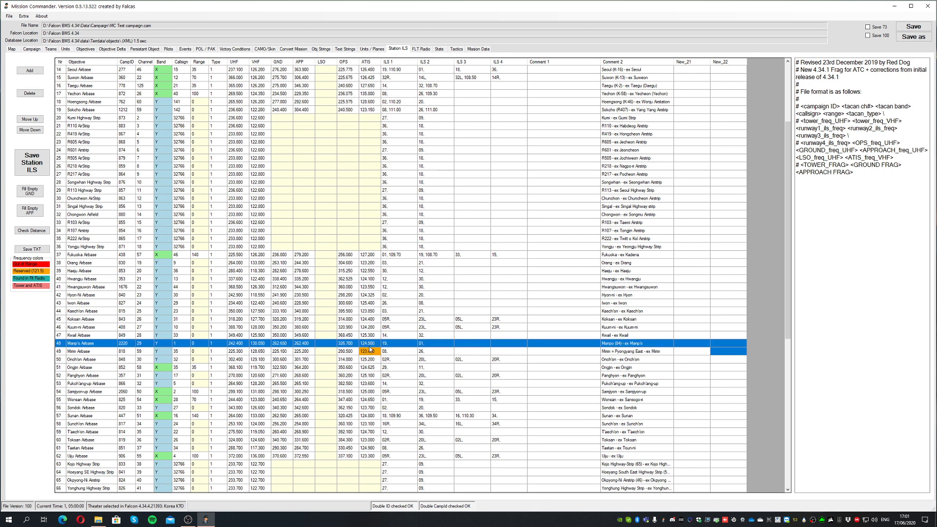
{"action": "key", "text": "Up"}
{"action": "left_click", "coordinate": [370, 353]}
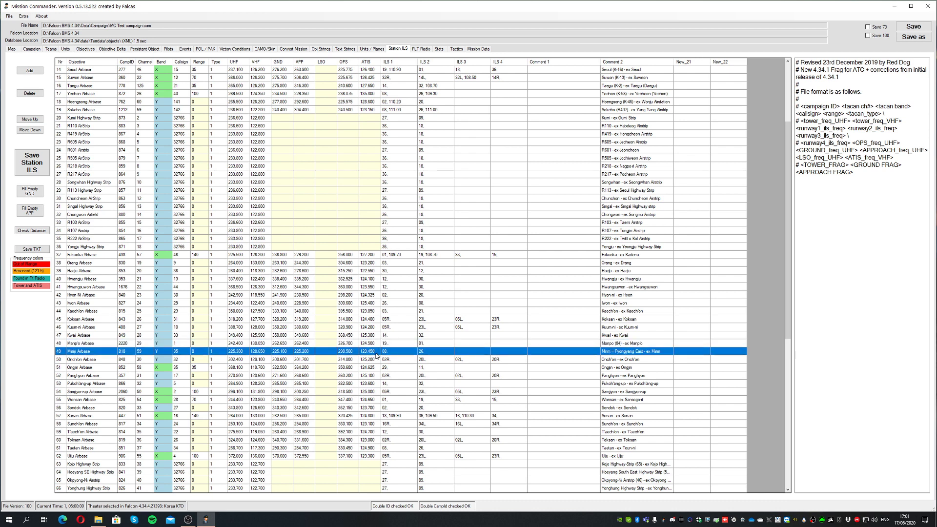
{"action": "left_click", "coordinate": [369, 346]}
{"action": "left_click", "coordinate": [371, 353]}
{"action": "left_click", "coordinate": [370, 346]}
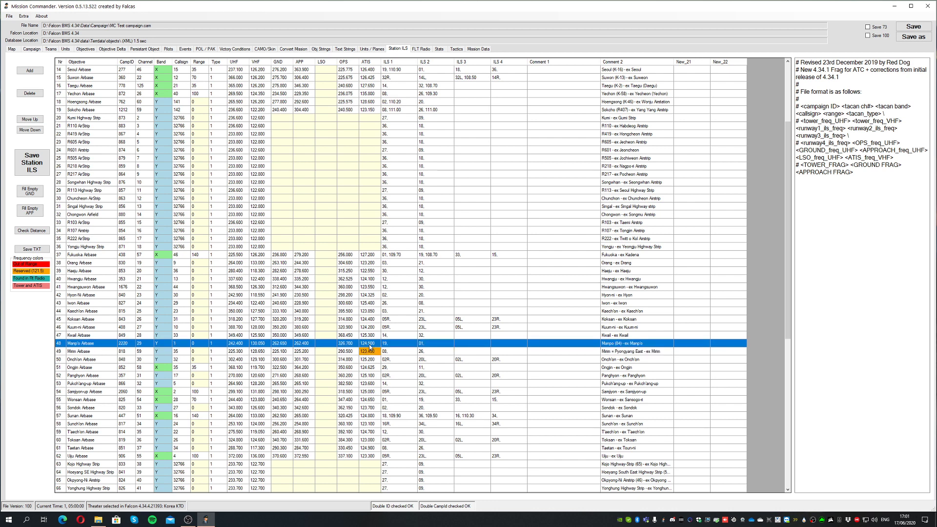
{"action": "scroll", "coordinate": [423, 310], "scroll_direction": "up", "scroll_amount": 5}
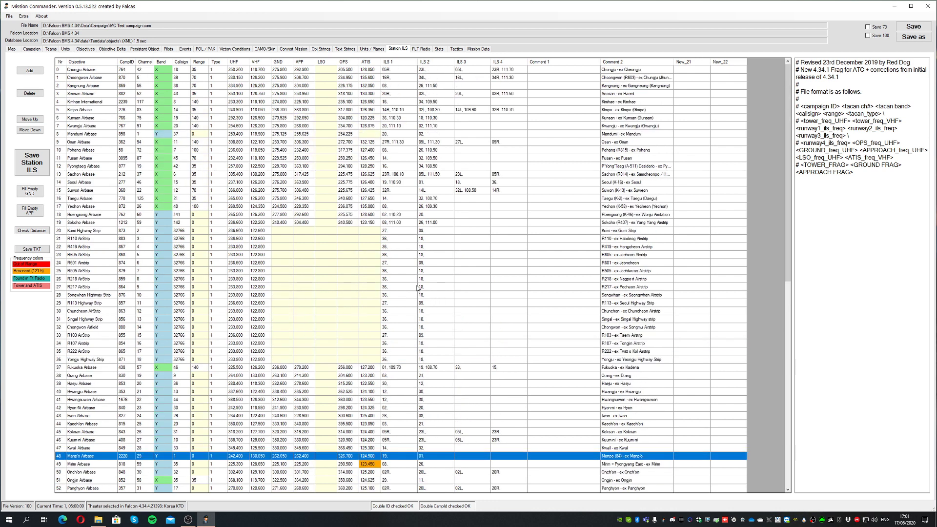
Show the flight radio frequency map and inspect entries of the Amber, Angel and Argos callsigns
{"action": "left_click", "coordinate": [423, 49]}
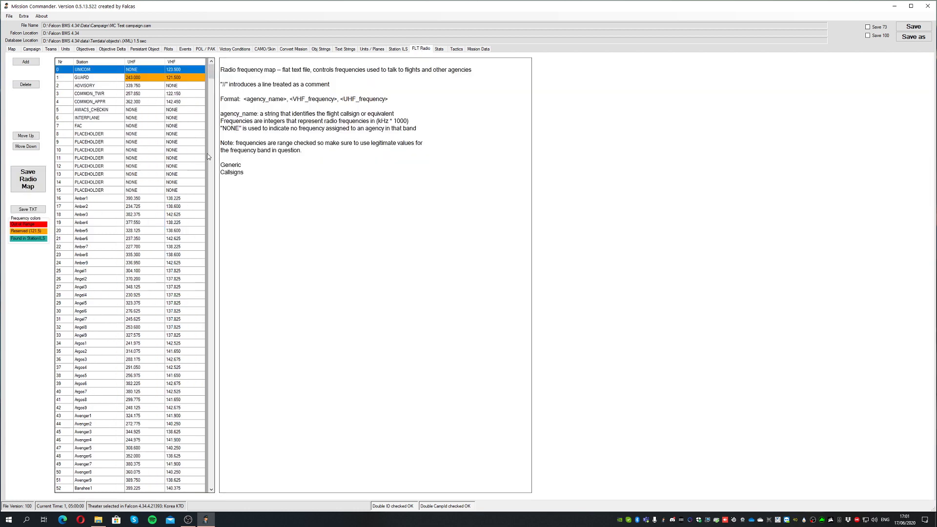
{"action": "mouse_move", "coordinate": [212, 74]}
{"action": "left_mouse_down"}
{"action": "mouse_move", "coordinate": [212, 92]}
{"action": "mouse_move", "coordinate": [213, 64]}
{"action": "left_mouse_up"}
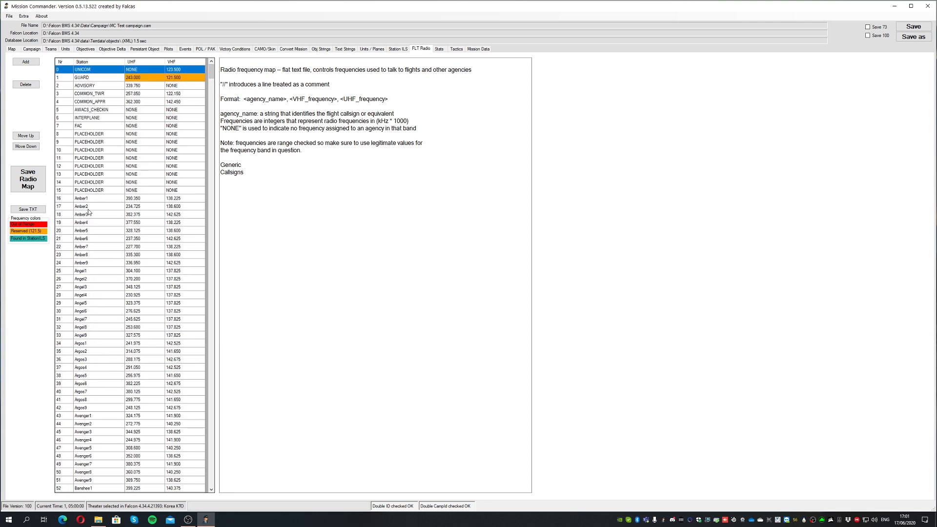
{"action": "left_click", "coordinate": [104, 199]}
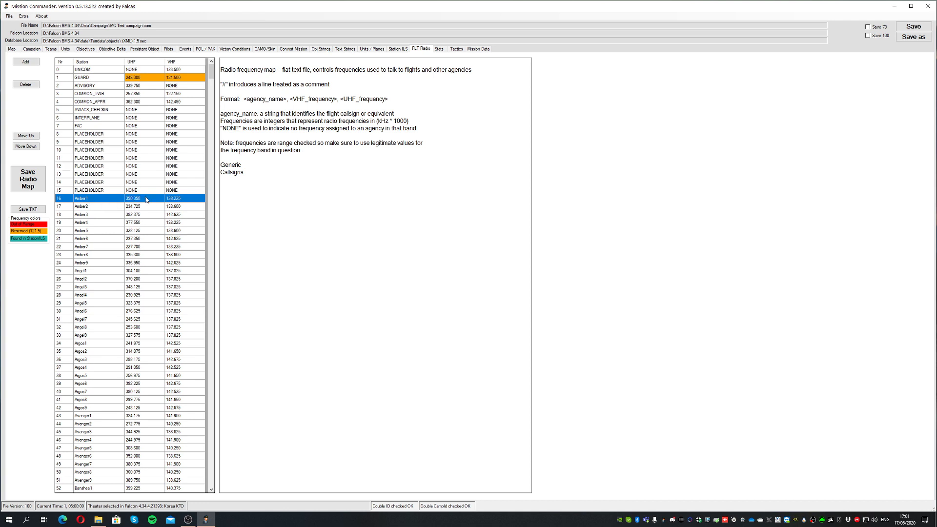
{"action": "left_click", "coordinate": [95, 238]}
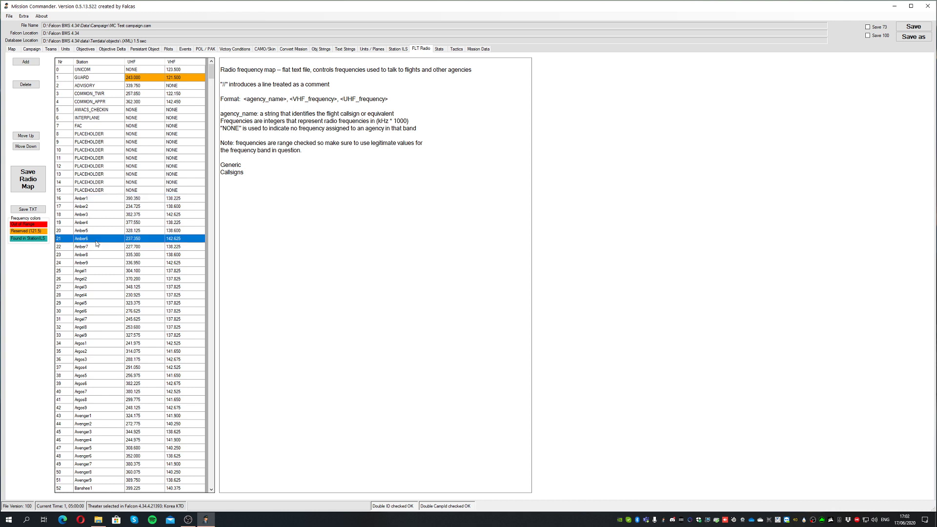
{"action": "left_click", "coordinate": [98, 278]}
{"action": "left_click", "coordinate": [98, 311]}
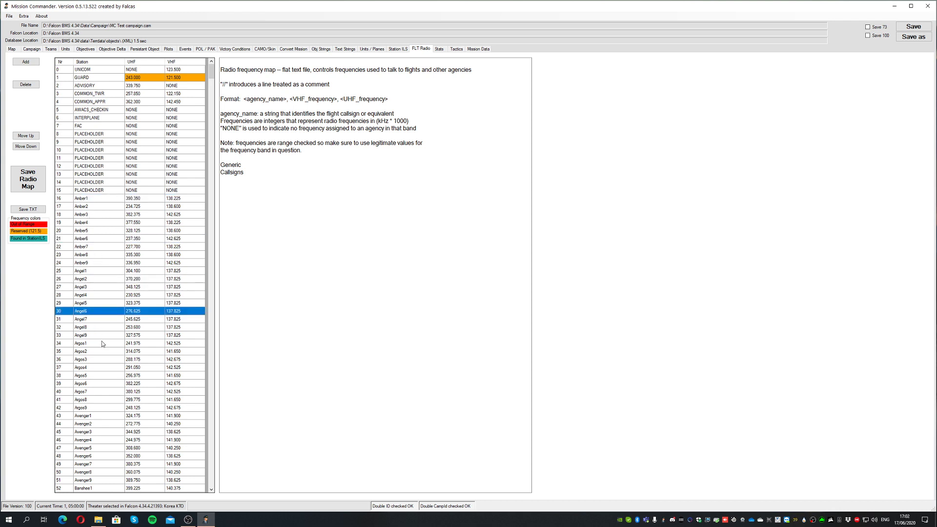
{"action": "left_click", "coordinate": [101, 343]}
Browse the flight callsign list from the Amber and Angel entries down to the Cheetah entries
{"action": "scroll", "coordinate": [96, 317], "scroll_direction": "down", "scroll_amount": 9}
{"action": "scroll", "coordinate": [95, 318], "scroll_direction": "up", "scroll_amount": 9}
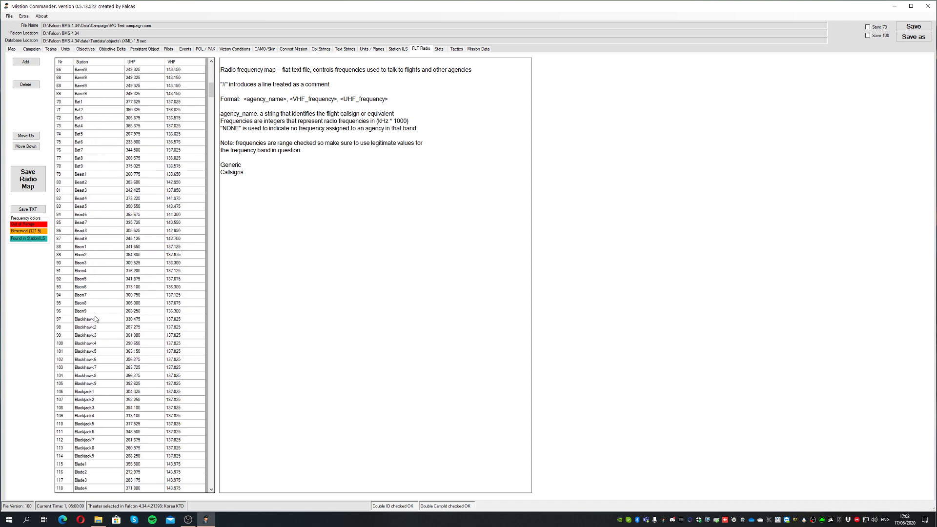
{"action": "left_click", "coordinate": [96, 318]}
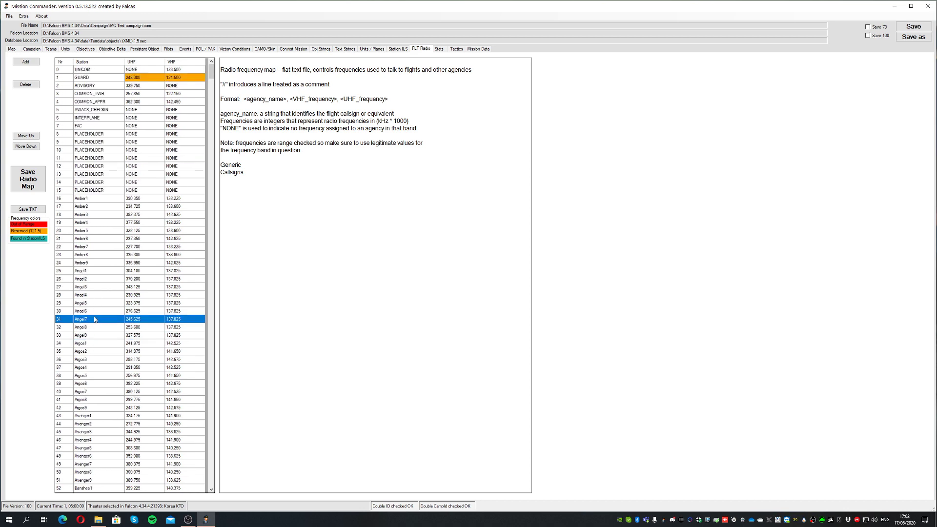
{"action": "left_click", "coordinate": [97, 286]}
{"action": "left_click", "coordinate": [101, 264]}
{"action": "scroll", "coordinate": [94, 384], "scroll_direction": "down", "scroll_amount": 20}
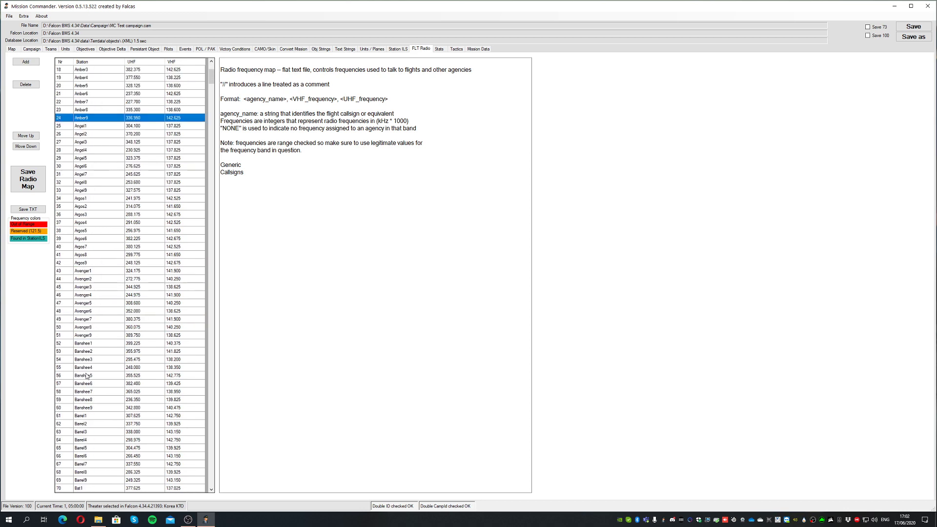
{"action": "scroll", "coordinate": [112, 365], "scroll_direction": "down", "scroll_amount": 20}
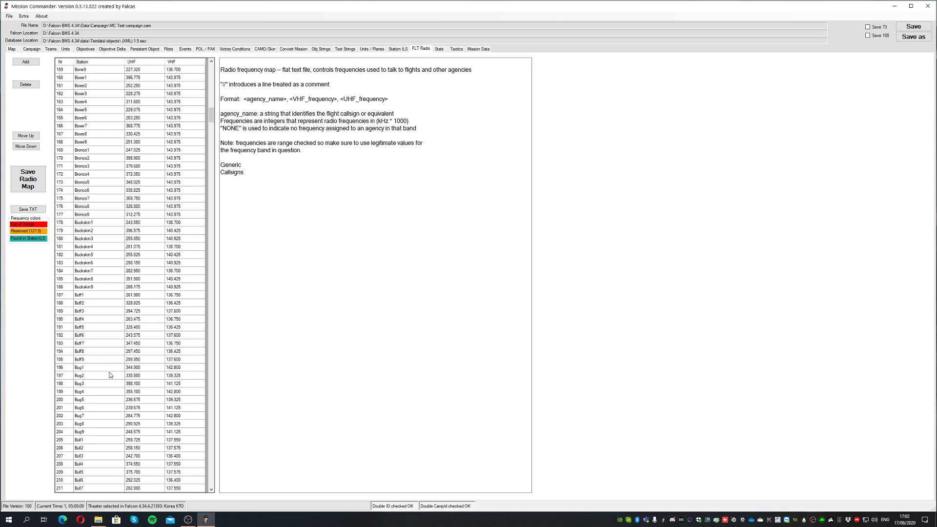
{"action": "scroll", "coordinate": [98, 415], "scroll_direction": "down", "scroll_amount": 20}
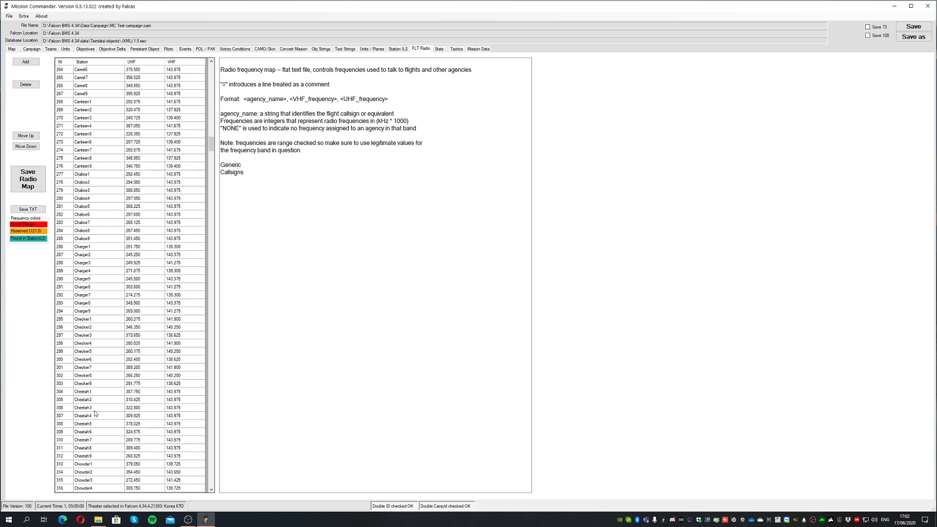
Find the Falcon callsigns in the radio map and inspect the Falcon1, Eyeball and Elvis5 frequencies
{"action": "left_click_drag", "start_coordinate": [211, 175], "coordinate": [209, 201]}
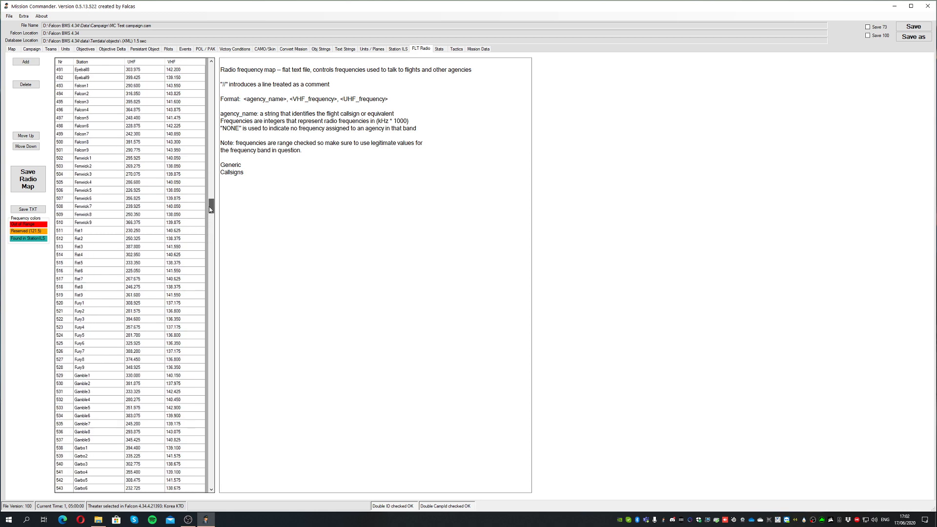
{"action": "left_click", "coordinate": [73, 264]}
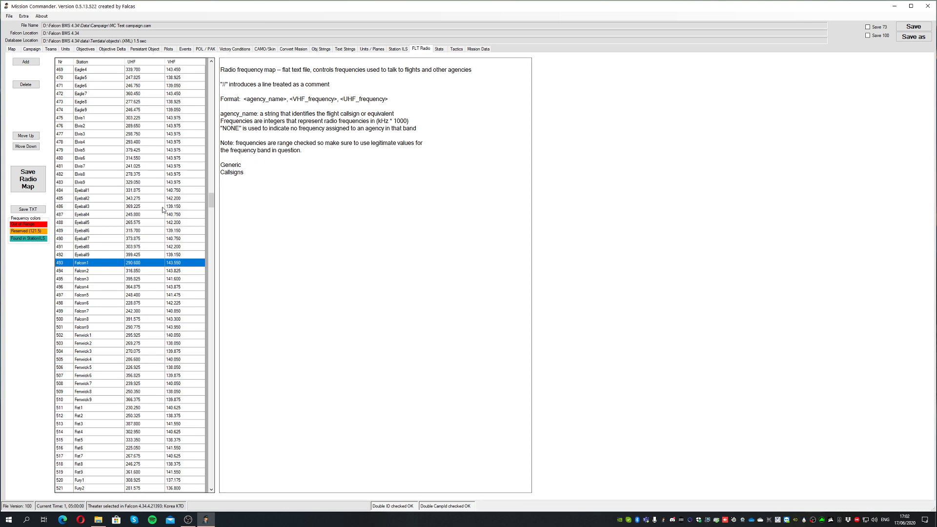
{"action": "left_click", "coordinate": [144, 255]}
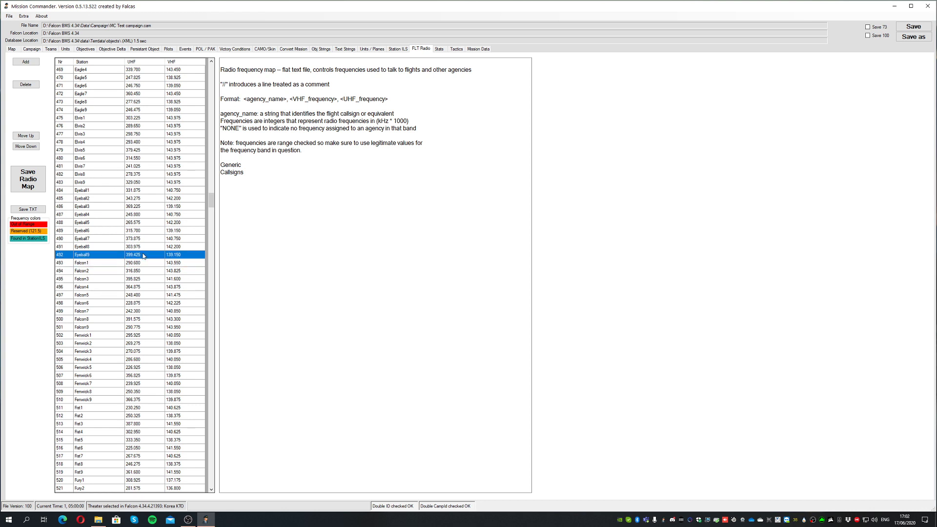
{"action": "left_click", "coordinate": [144, 247]}
{"action": "left_click", "coordinate": [132, 150]}
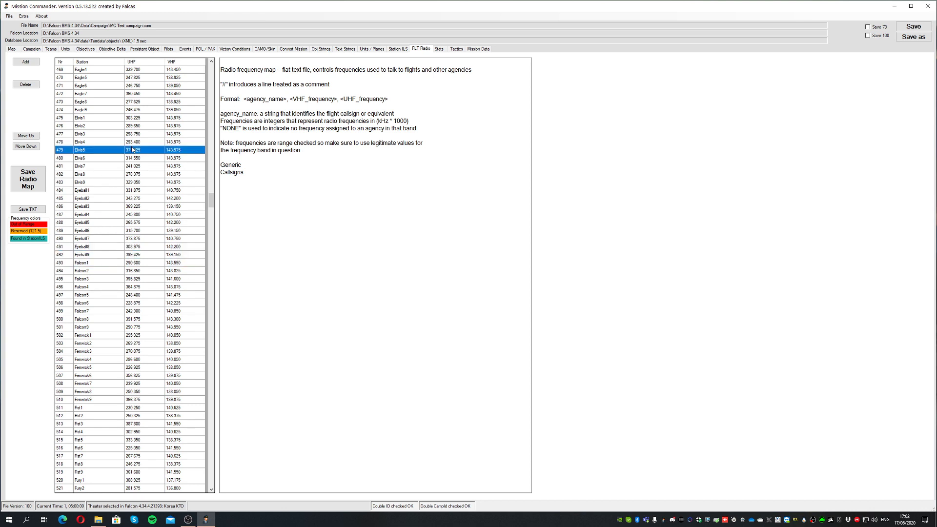
Generate the campaign statistics and review the aircraft counts per team and vehicle type
{"action": "left_click", "coordinate": [437, 51]}
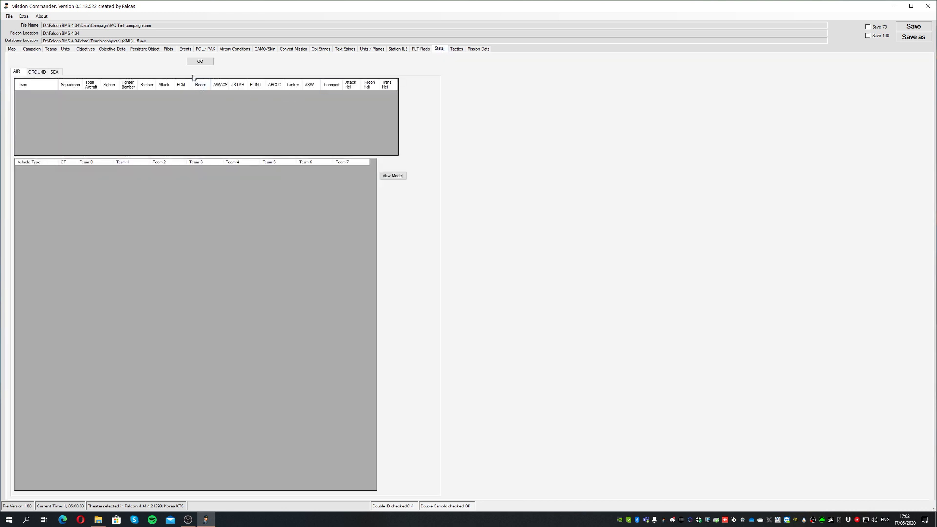
{"action": "left_click", "coordinate": [201, 62]}
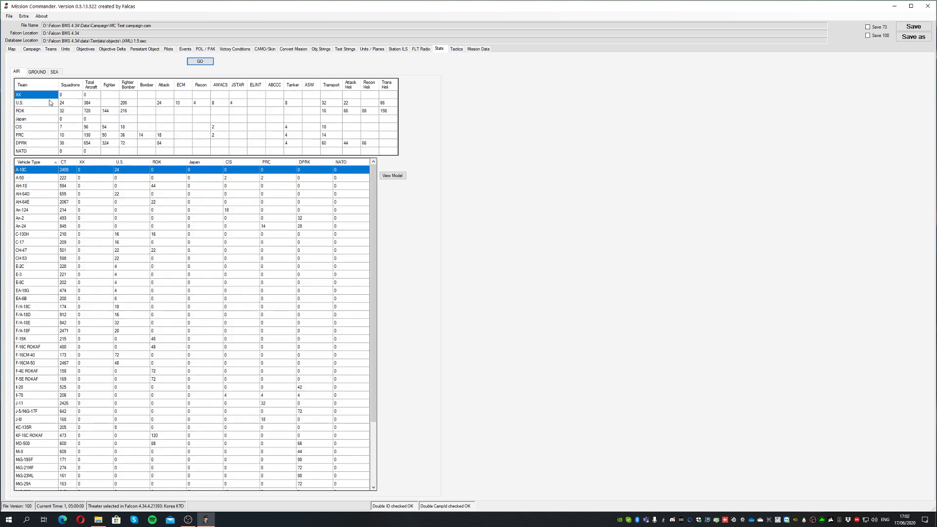
{"action": "left_click_drag", "start_coordinate": [52, 111], "coordinate": [158, 141]}
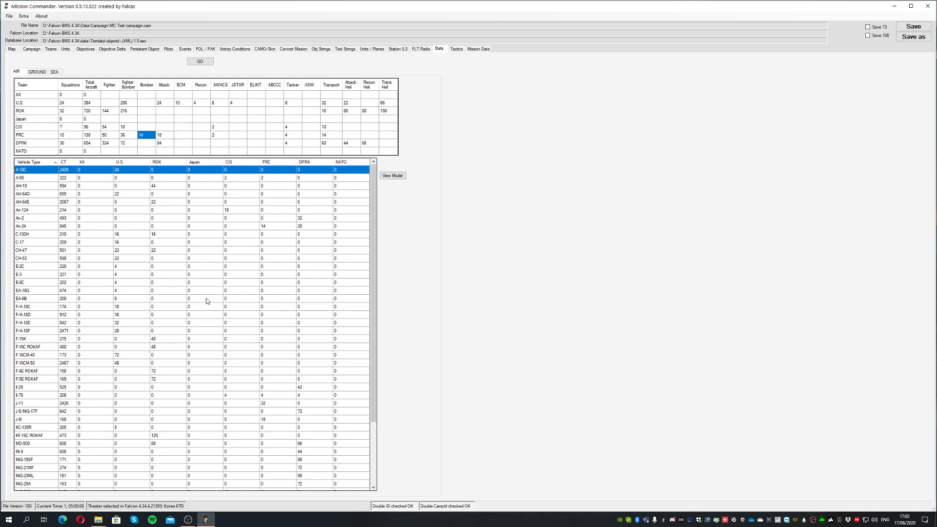
View the tactics tables and the mission data table, and return to the campaign map
{"action": "left_click", "coordinate": [458, 50]}
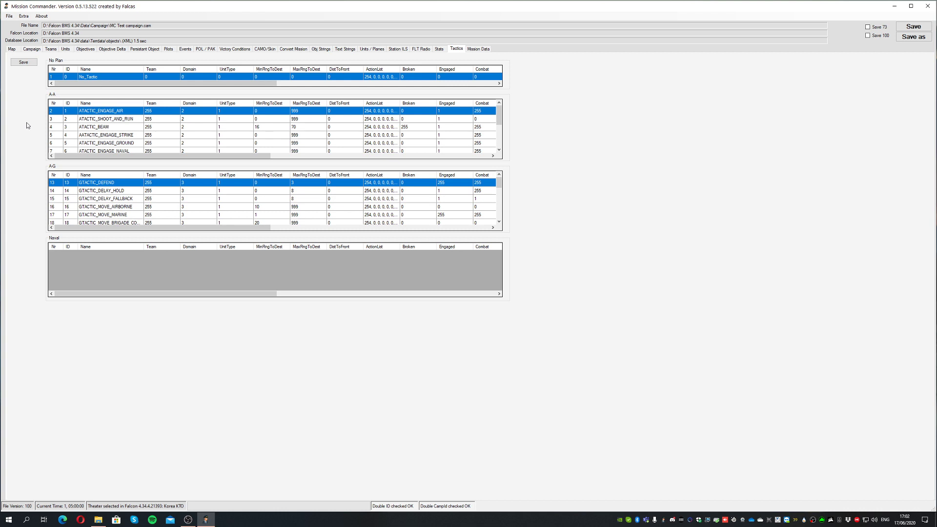
{"action": "left_click", "coordinate": [478, 49]}
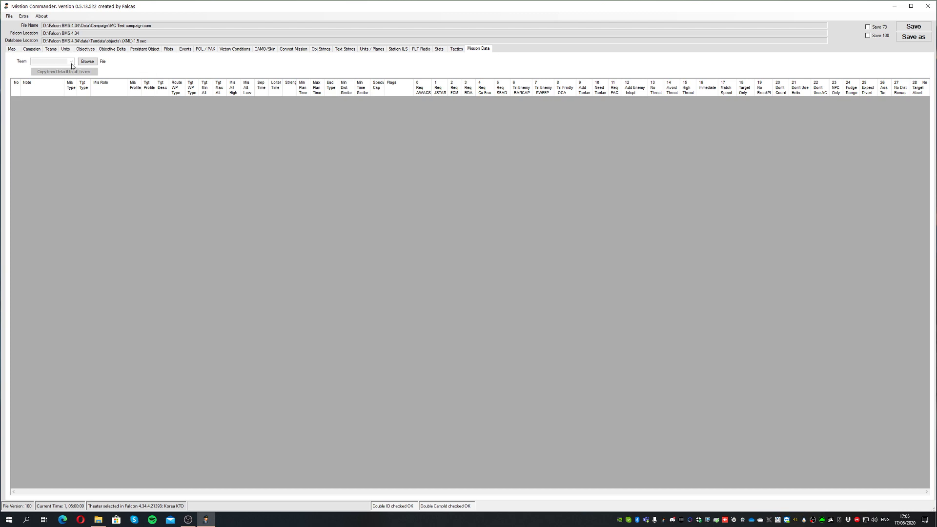
{"action": "left_click", "coordinate": [13, 50]}
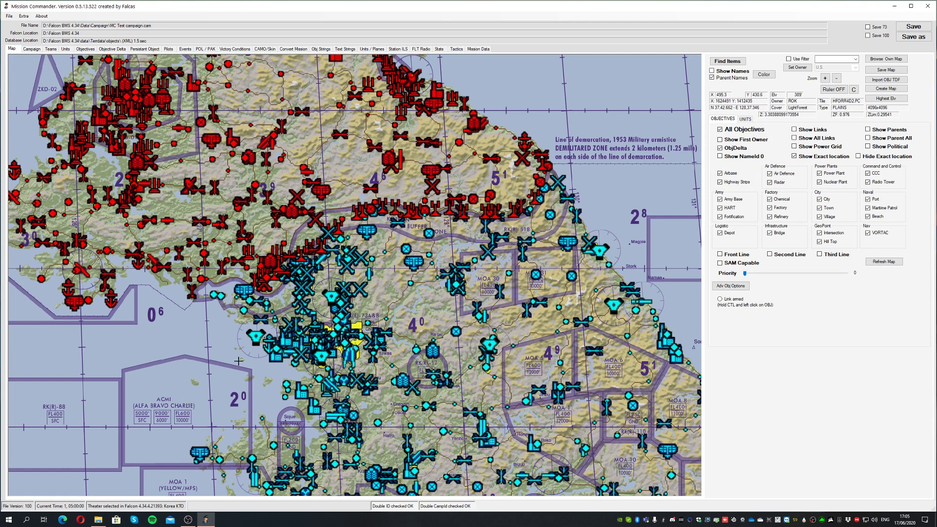
Show the names of all objectives on the map, and hide them again
{"action": "left_click_drag", "start_coordinate": [238, 361], "coordinate": [196, 154]}
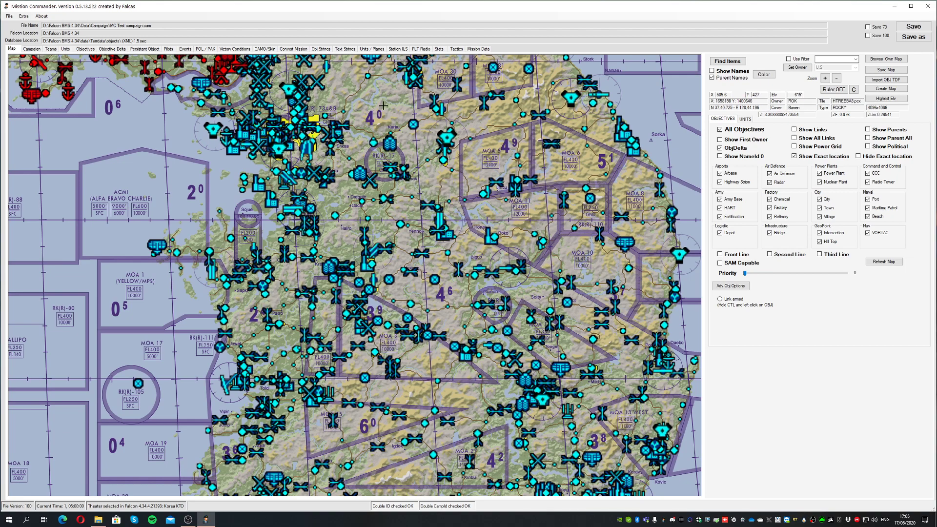
{"action": "left_click_drag", "start_coordinate": [307, 127], "coordinate": [376, 337]}
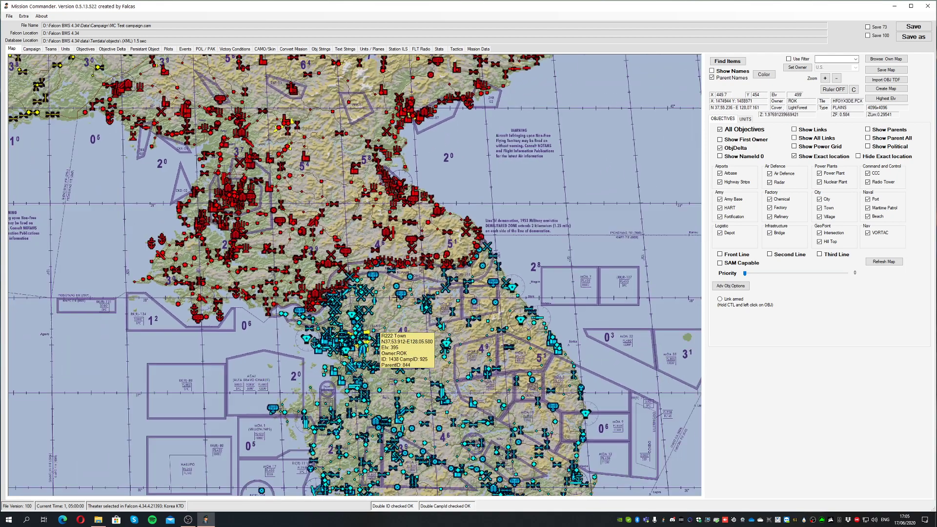
{"action": "scroll", "coordinate": [376, 336], "scroll_direction": "down", "scroll_amount": 1}
{"action": "left_click_drag", "start_coordinate": [500, 164], "coordinate": [519, 315]}
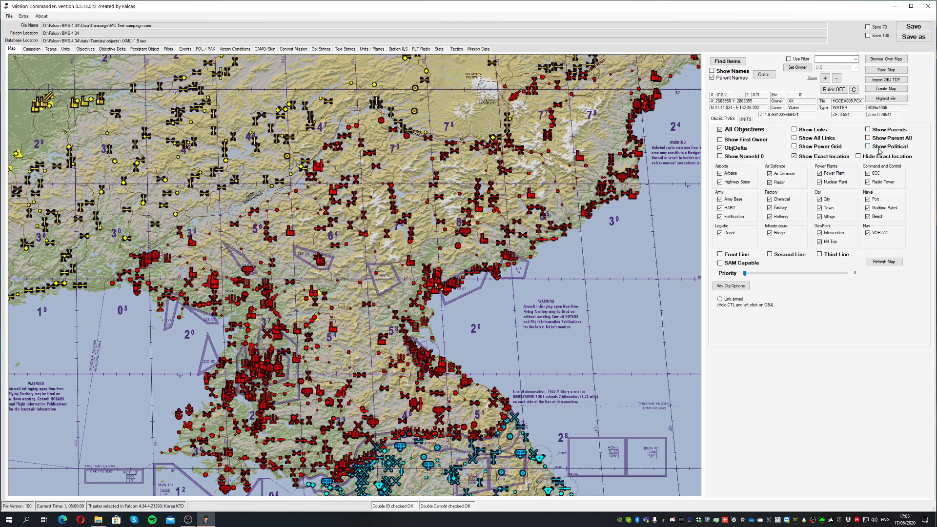
{"action": "left_click", "coordinate": [721, 149]}
{"action": "left_click", "coordinate": [712, 72]}
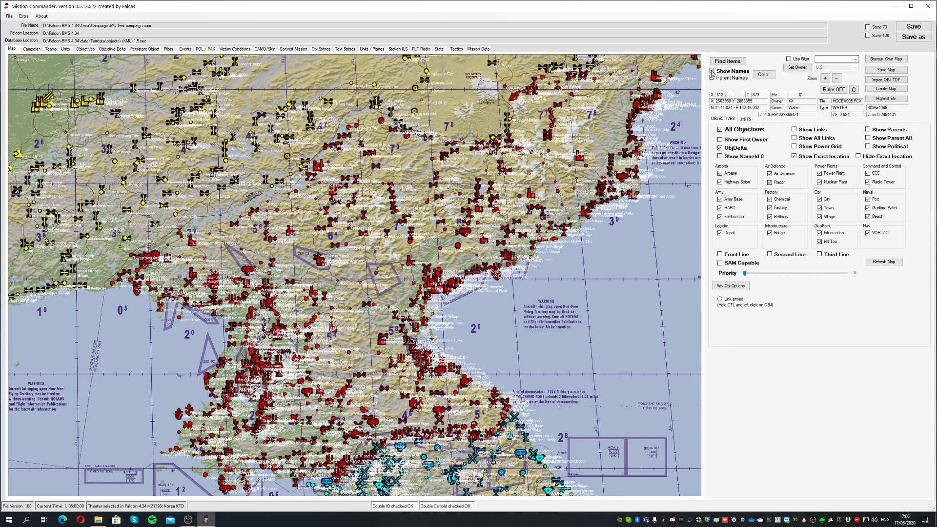
{"action": "left_click", "coordinate": [712, 71]}
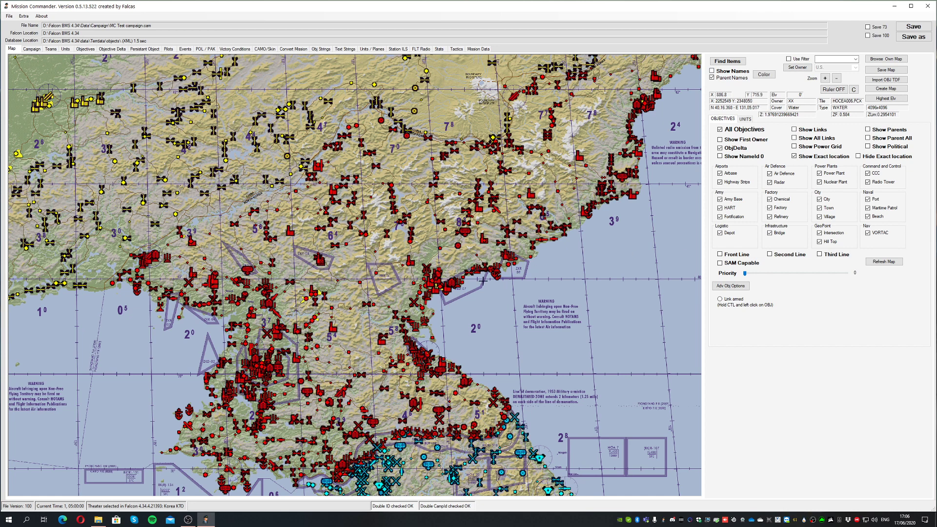
Turn on the power grid overlay for the objectives in South Korea
{"action": "scroll", "coordinate": [506, 384], "scroll_direction": "up", "scroll_amount": 3}
{"action": "left_click_drag", "start_coordinate": [506, 384], "coordinate": [578, 251]}
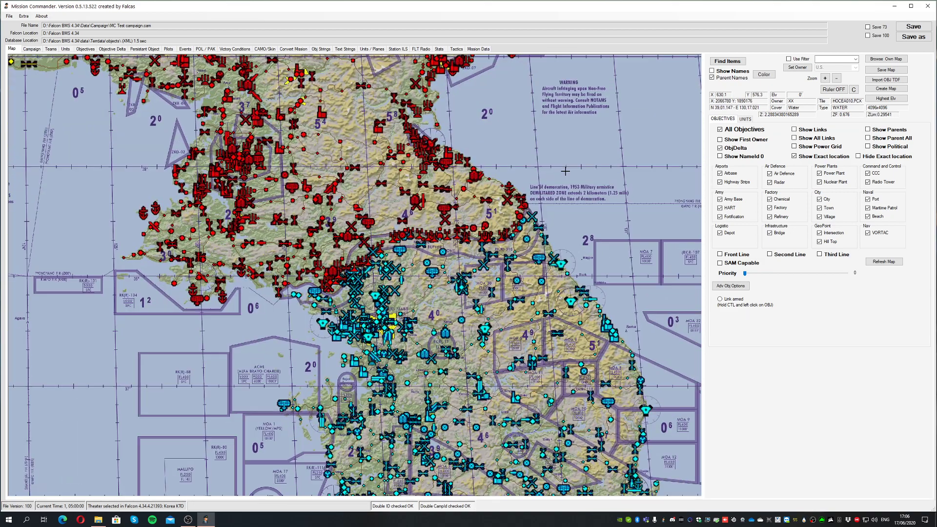
{"action": "left_click_drag", "start_coordinate": [610, 339], "coordinate": [594, 290]}
{"action": "scroll", "coordinate": [591, 250], "scroll_direction": "up", "scroll_amount": 3}
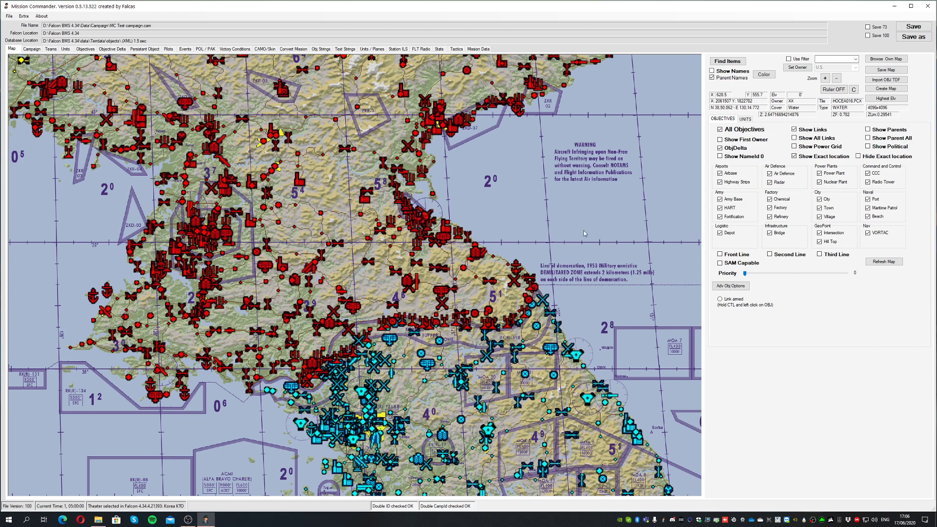
{"action": "scroll", "coordinate": [585, 233], "scroll_direction": "down", "scroll_amount": 5}
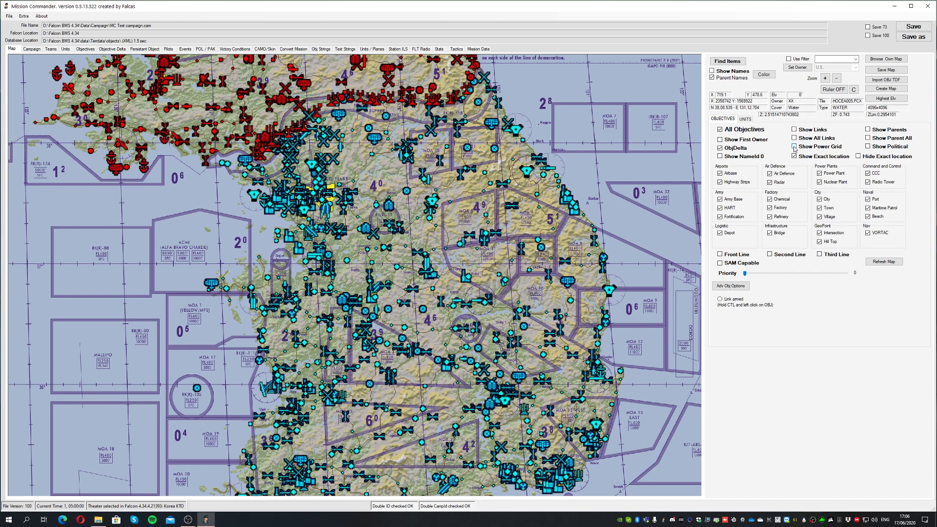
{"action": "left_click", "coordinate": [794, 147]}
{"action": "scroll", "coordinate": [525, 259], "scroll_direction": "up", "scroll_amount": 3}
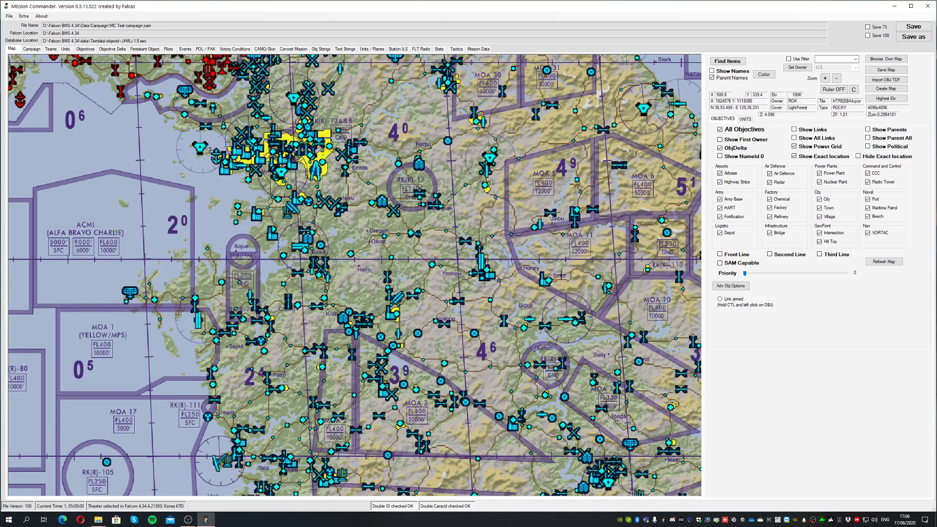
{"action": "left_click_drag", "start_coordinate": [553, 250], "coordinate": [470, 251]}
{"action": "scroll", "coordinate": [504, 237], "scroll_direction": "up", "scroll_amount": 1}
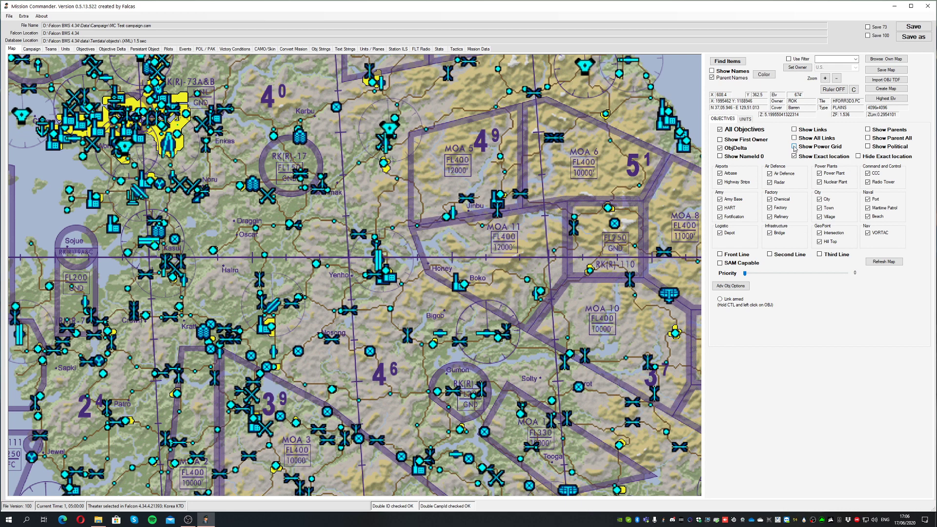
Show the power grid and inspect the lines linking Yongwol Power Plant to the Danyang Cement Factory and its neighbours
{"action": "left_click", "coordinate": [794, 146]}
{"action": "mouse_move", "coordinate": [387, 279]}
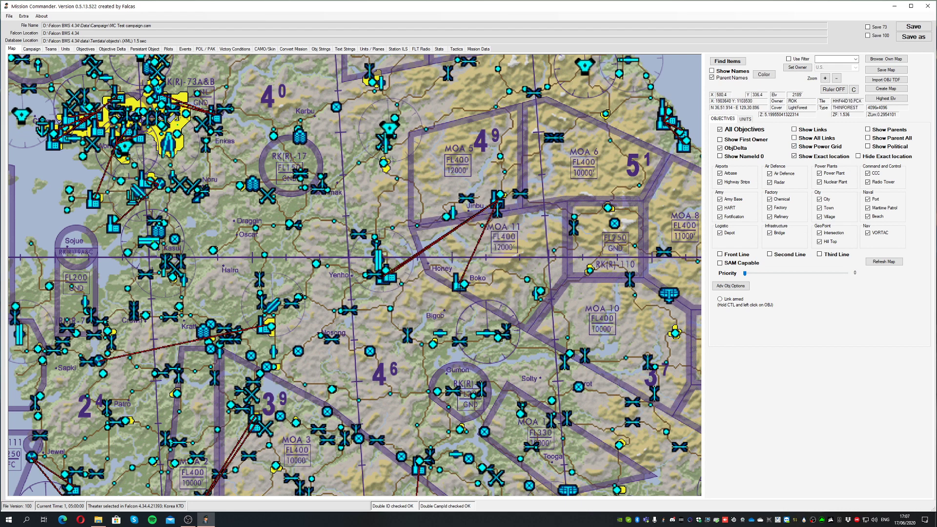
{"action": "mouse_move", "coordinate": [497, 200]}
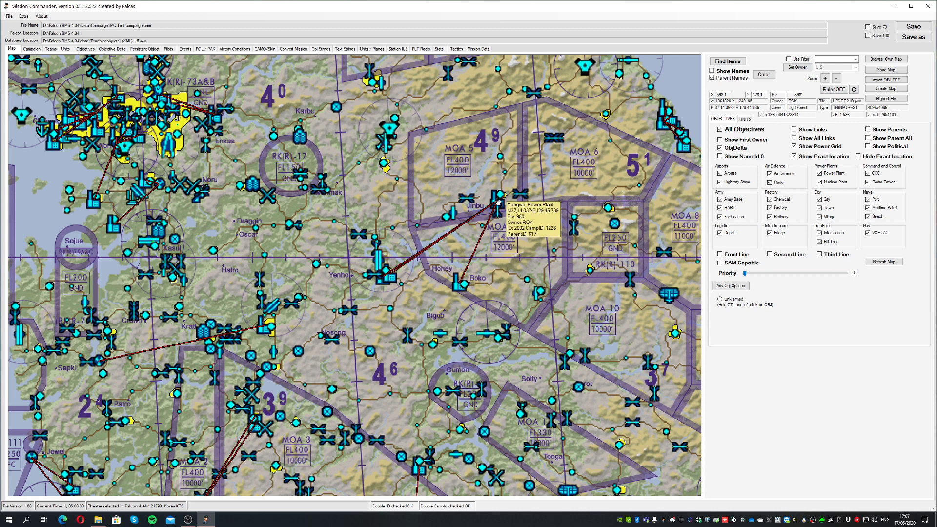
{"action": "mouse_move", "coordinate": [457, 287]}
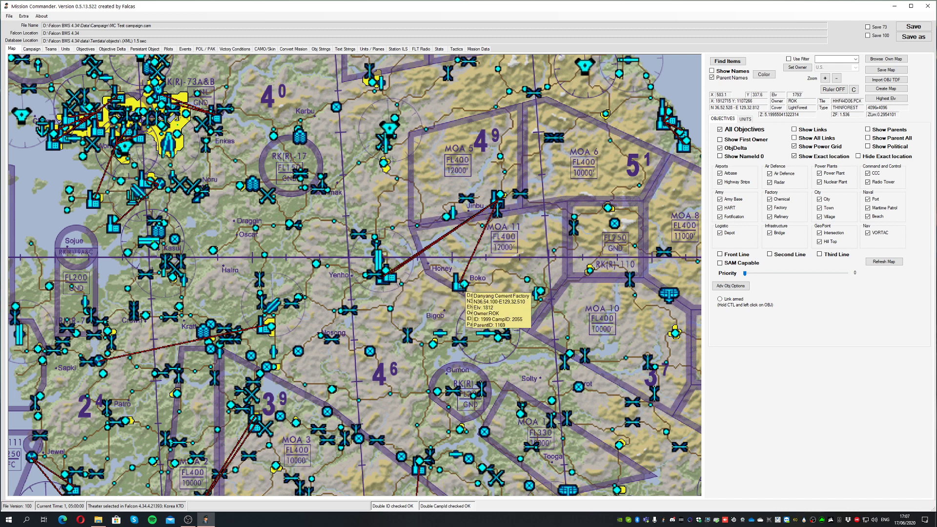
{"action": "scroll", "coordinate": [455, 287], "scroll_direction": "down", "scroll_amount": 1}
{"action": "scroll", "coordinate": [456, 287], "scroll_direction": "down", "scroll_amount": 1}
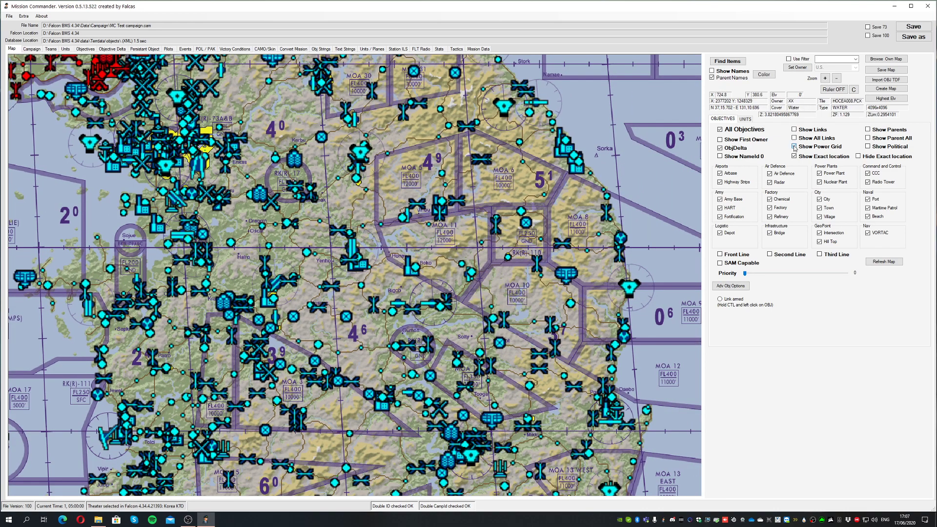
{"action": "scroll", "coordinate": [471, 262], "scroll_direction": "down", "scroll_amount": 2}
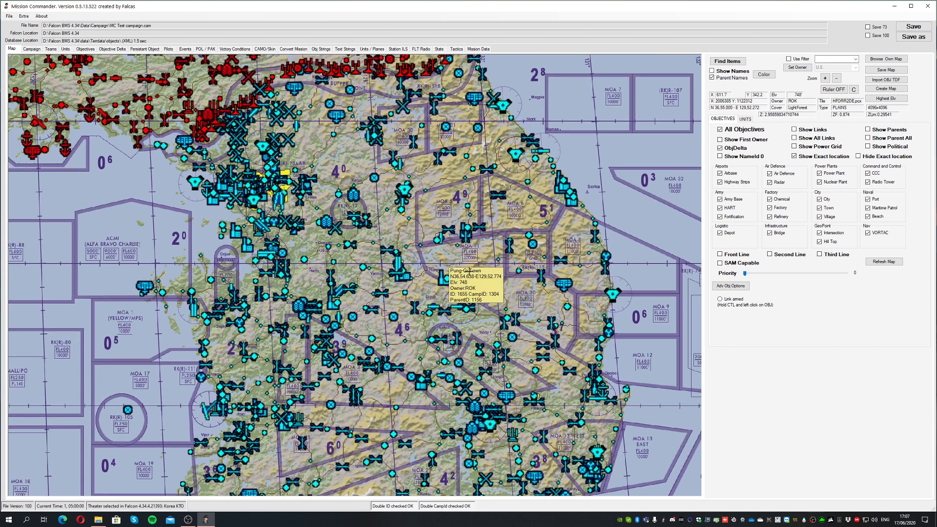
Display all links between the objectives on the map
{"action": "left_click_drag", "start_coordinate": [468, 270], "coordinate": [495, 288]}
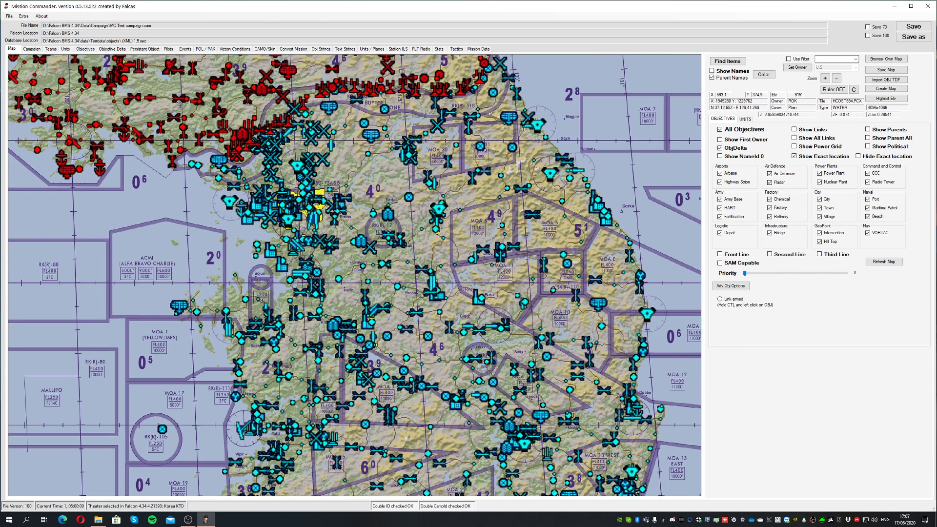
{"action": "mouse_move", "coordinate": [500, 251]}
{"action": "scroll", "coordinate": [500, 256], "scroll_direction": "up", "scroll_amount": 1}
{"action": "left_click_drag", "start_coordinate": [512, 266], "coordinate": [441, 292]}
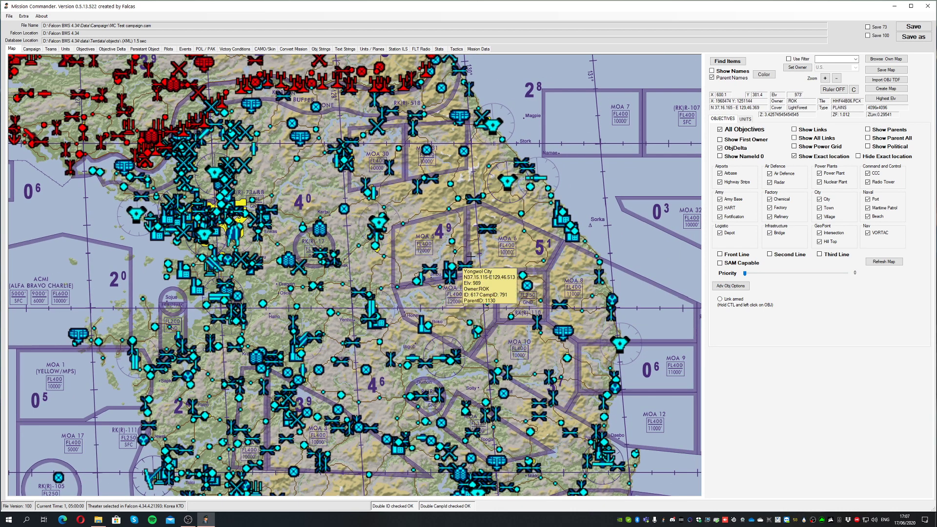
{"action": "left_click", "coordinate": [794, 138]}
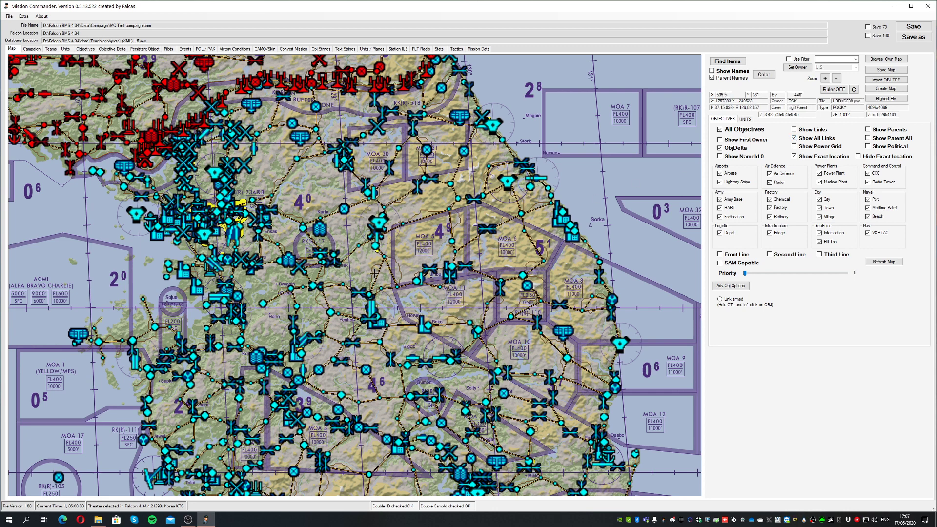
Examine how towns, villages and bridges in central South Korea are connected by the objective links
{"action": "mouse_move", "coordinate": [383, 255]}
{"action": "mouse_move", "coordinate": [266, 296]}
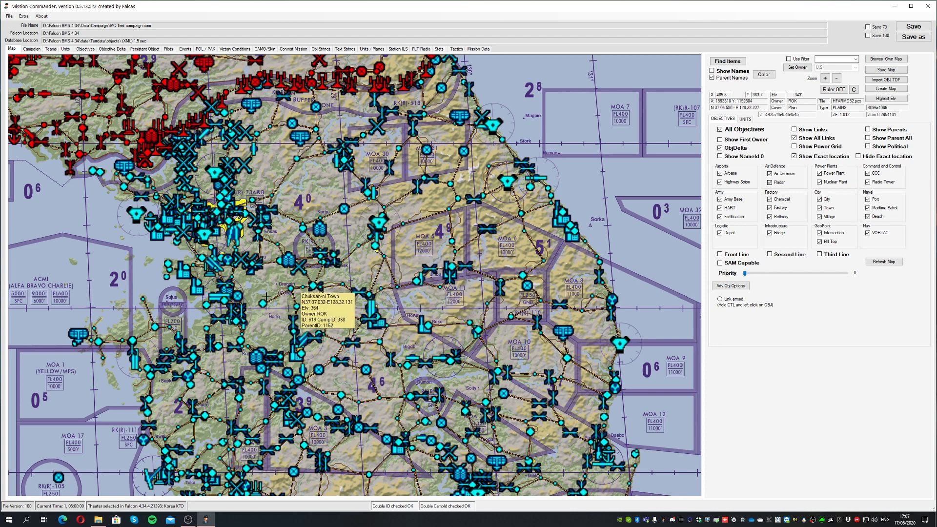
{"action": "mouse_move", "coordinate": [275, 313]}
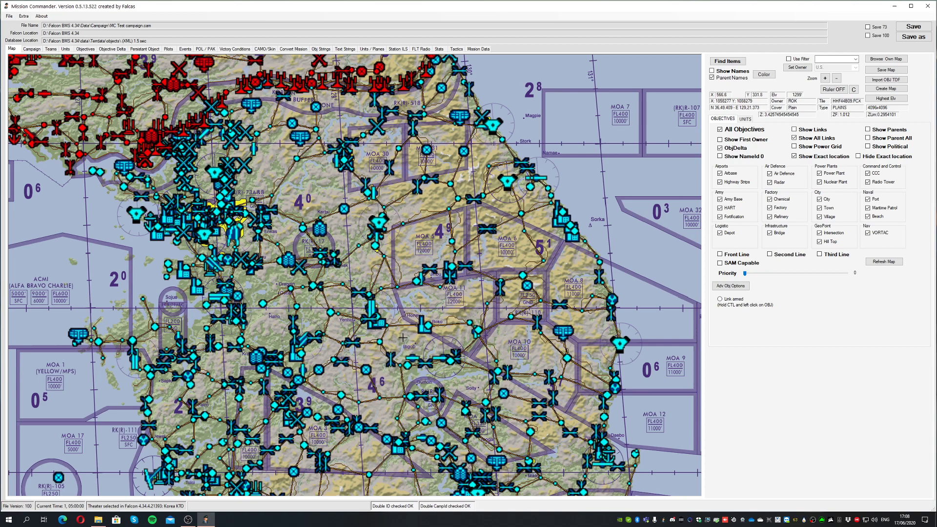
{"action": "scroll", "coordinate": [402, 338], "scroll_direction": "up", "scroll_amount": 5}
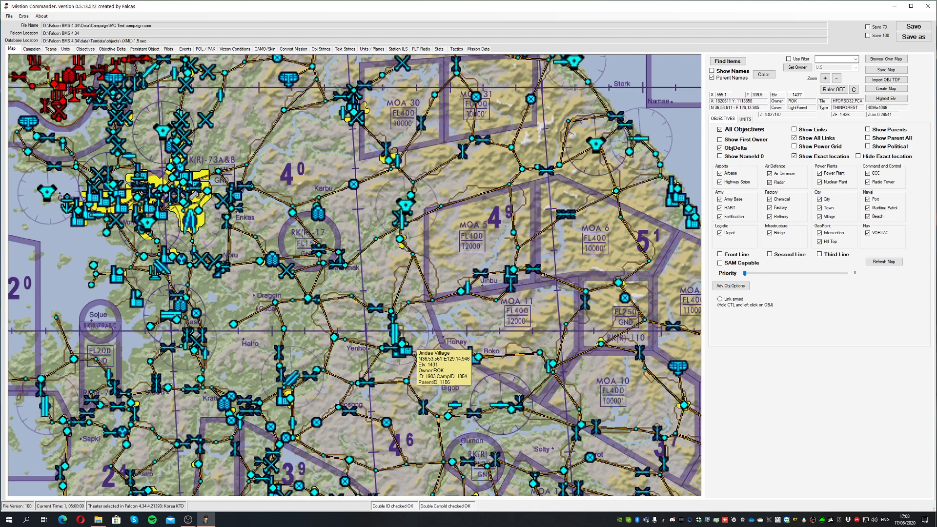
{"action": "scroll", "coordinate": [410, 344], "scroll_direction": "up", "scroll_amount": 10}
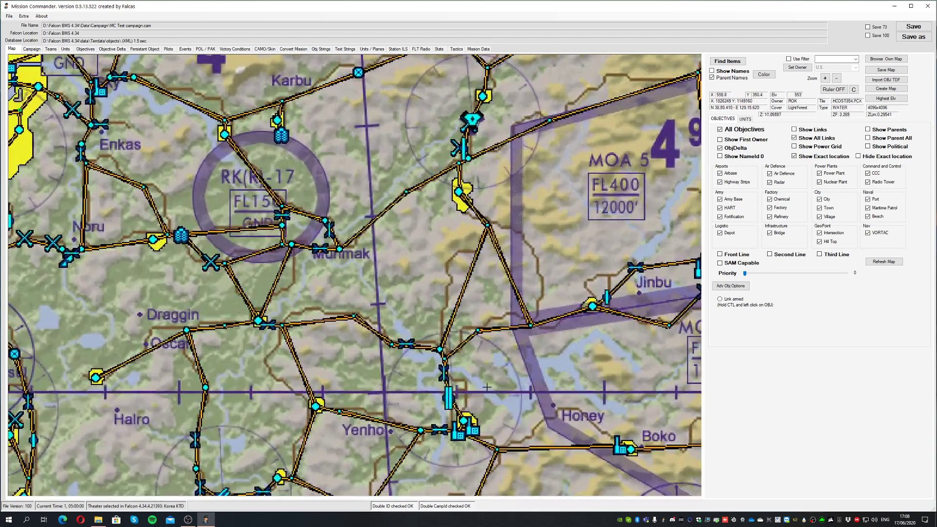
{"action": "scroll", "coordinate": [487, 386], "scroll_direction": "down", "scroll_amount": 5}
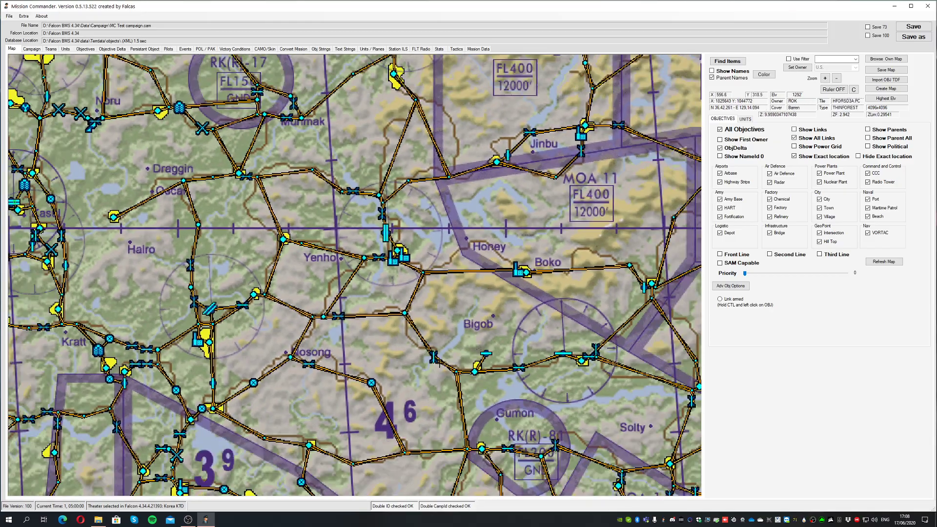
{"action": "scroll", "coordinate": [438, 363], "scroll_direction": "down", "scroll_amount": 3}
{"action": "scroll", "coordinate": [279, 318], "scroll_direction": "down", "scroll_amount": 3}
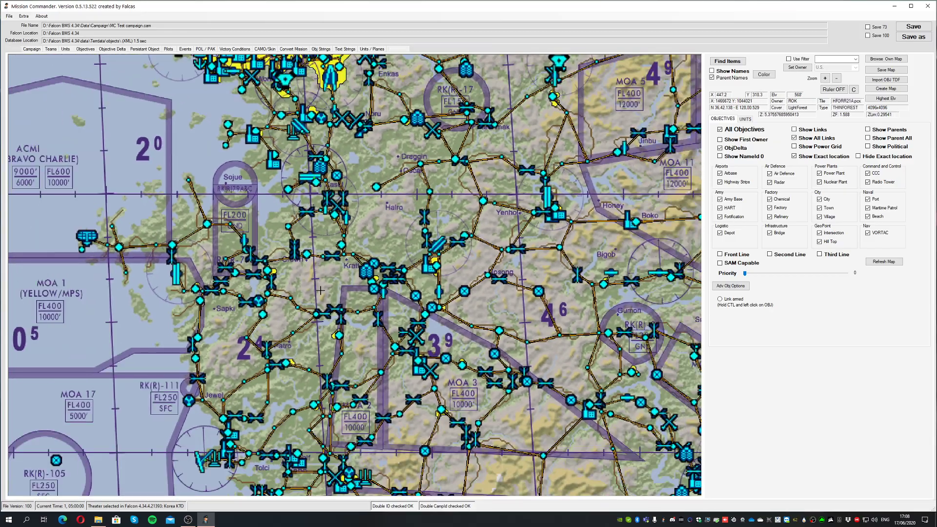
Examine the links connecting Seosan Airbase and Kunsan Airbase on the west coast to their surrounding objectives
{"action": "scroll", "coordinate": [321, 295], "scroll_direction": "up", "scroll_amount": 1}
{"action": "left_click_drag", "start_coordinate": [286, 284], "coordinate": [455, 288]}
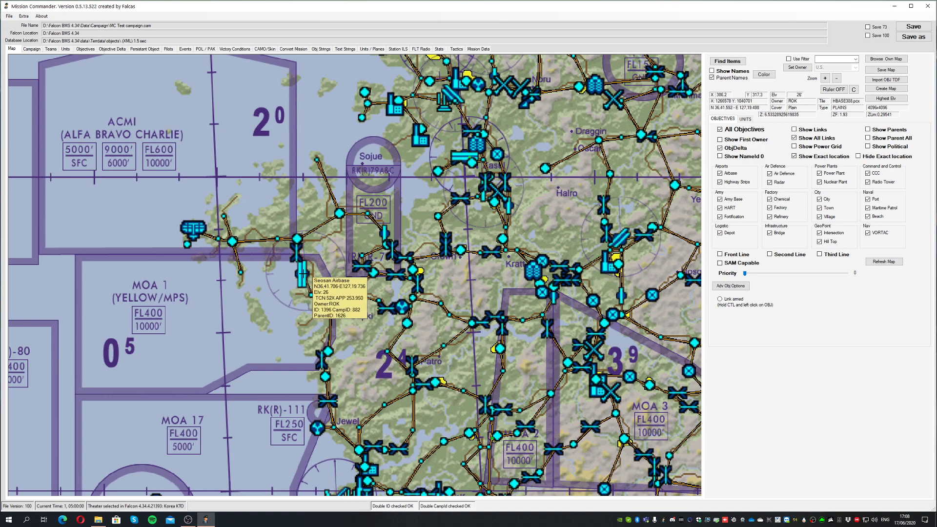
{"action": "scroll", "coordinate": [304, 277], "scroll_direction": "up", "scroll_amount": 6}
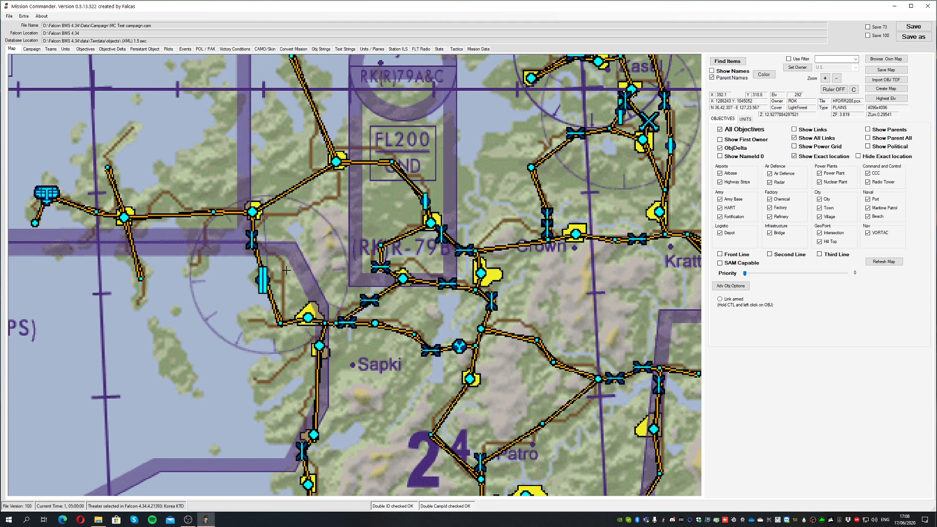
{"action": "left_click_drag", "start_coordinate": [286, 270], "coordinate": [356, 242]}
{"action": "scroll", "coordinate": [333, 254], "scroll_direction": "down", "scroll_amount": 5}
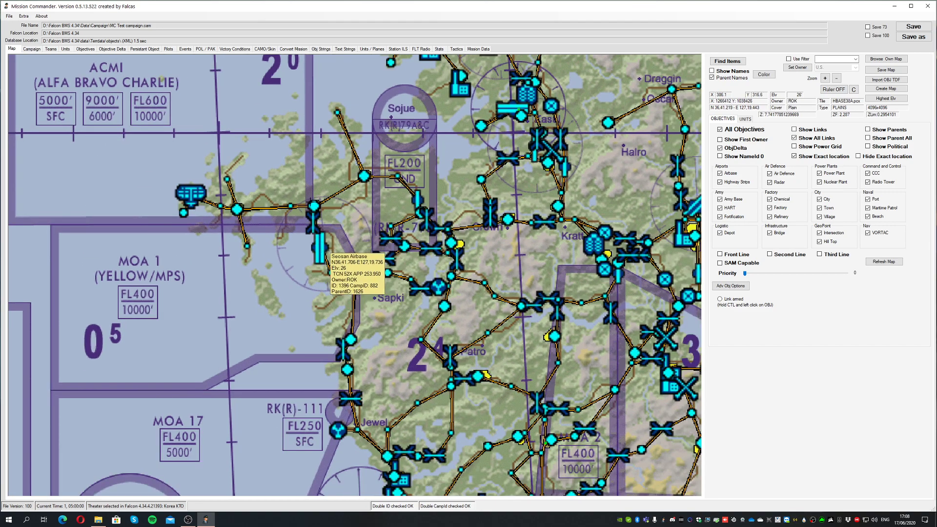
{"action": "scroll", "coordinate": [345, 248], "scroll_direction": "down", "scroll_amount": 3}
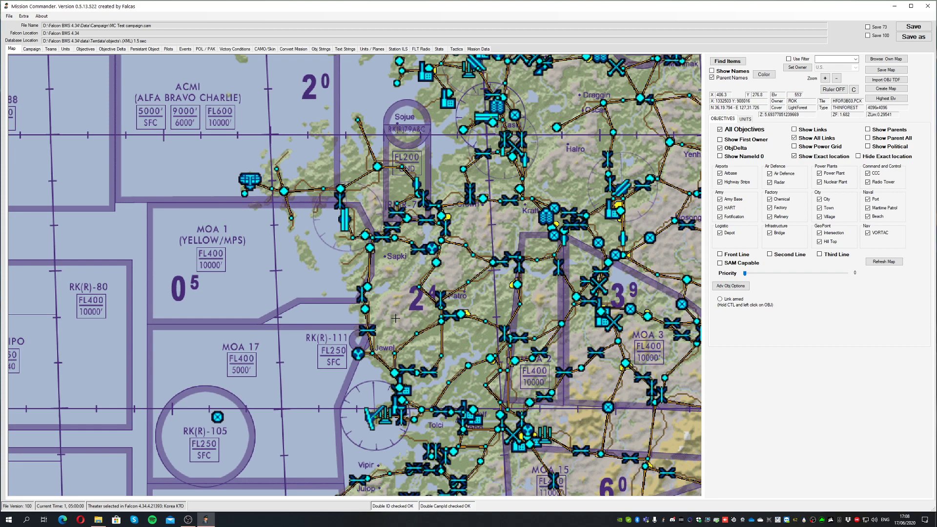
{"action": "left_click_drag", "start_coordinate": [395, 317], "coordinate": [391, 201]}
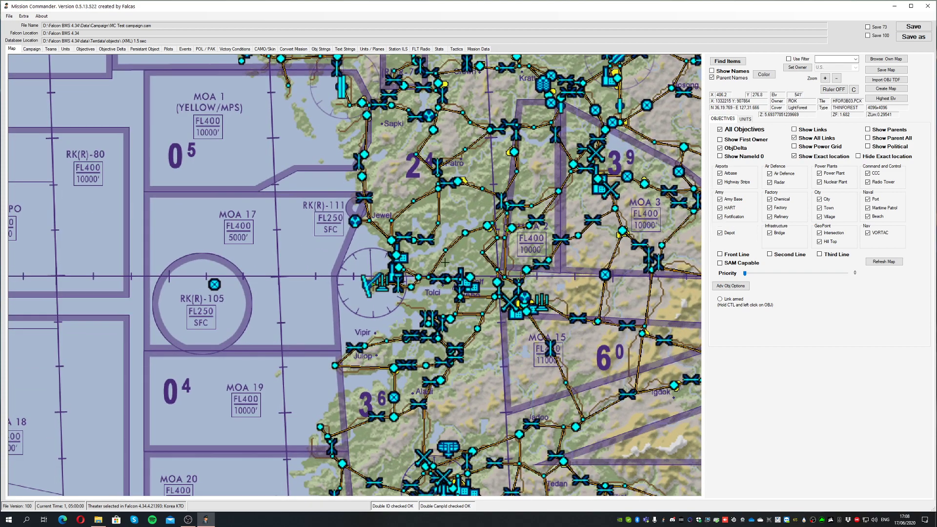
{"action": "scroll", "coordinate": [371, 290], "scroll_direction": "up", "scroll_amount": 3}
{"action": "scroll", "coordinate": [371, 290], "scroll_direction": "up", "scroll_amount": 4}
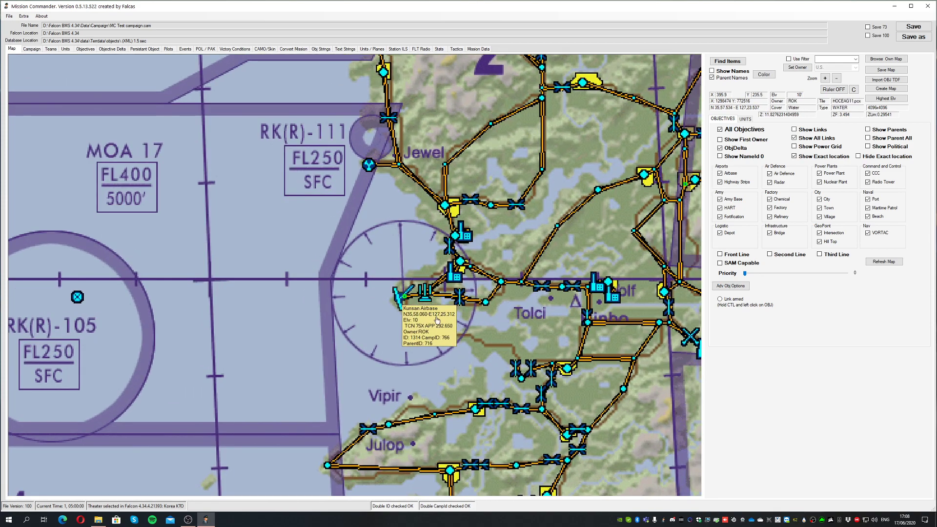
{"action": "scroll", "coordinate": [475, 333], "scroll_direction": "down", "scroll_amount": 5}
{"action": "scroll", "coordinate": [474, 333], "scroll_direction": "down", "scroll_amount": 3}
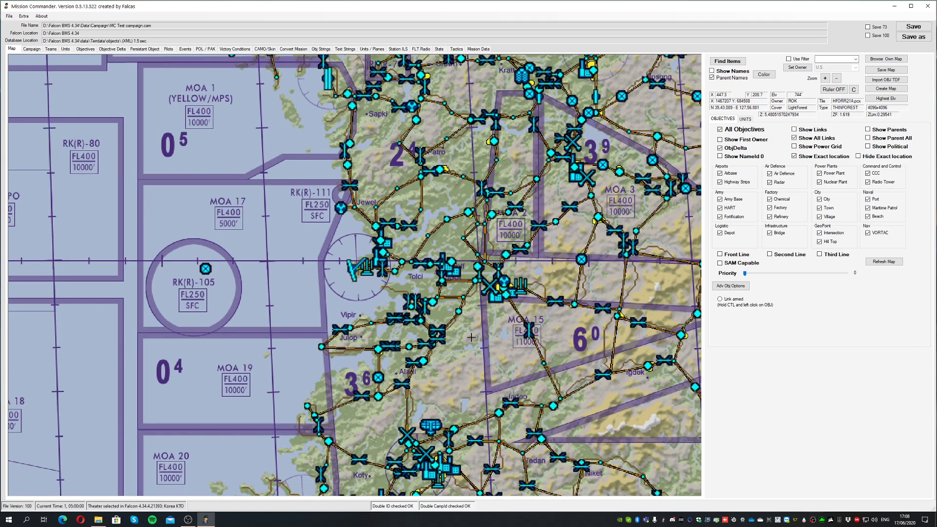
Survey the wider link network from South Korea across the demilitarized zone into the DPRK
{"action": "left_click_drag", "start_coordinate": [605, 285], "coordinate": [360, 373]}
{"action": "scroll", "coordinate": [359, 372], "scroll_direction": "down", "scroll_amount": 3}
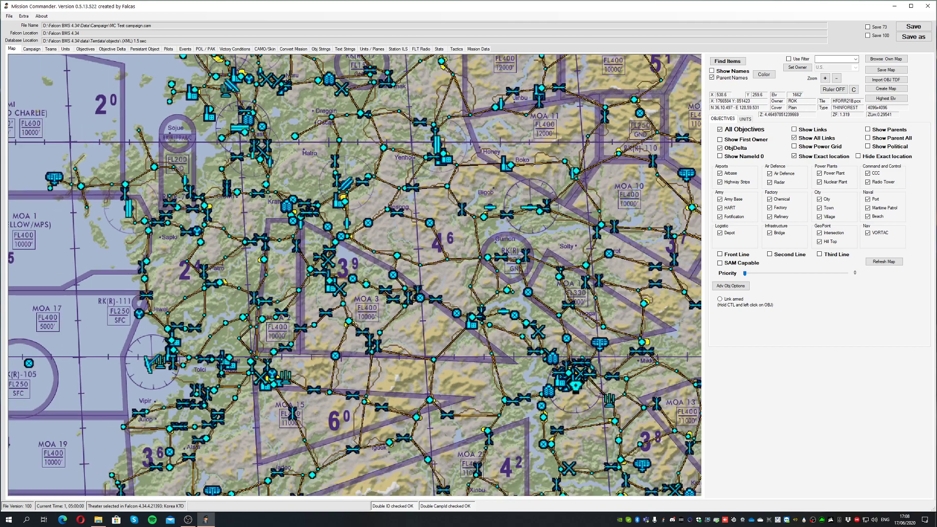
{"action": "scroll", "coordinate": [441, 181], "scroll_direction": "down", "scroll_amount": 3}
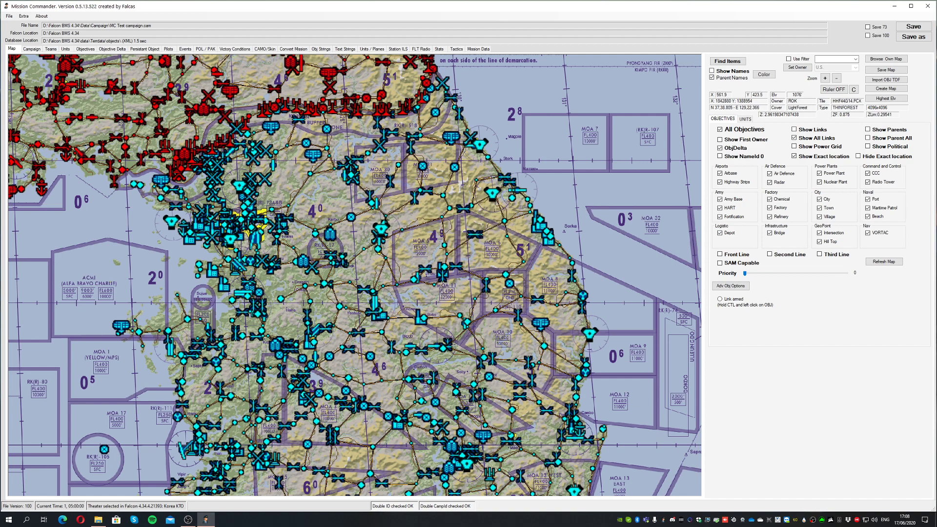
{"action": "left_click_drag", "start_coordinate": [336, 143], "coordinate": [478, 314]}
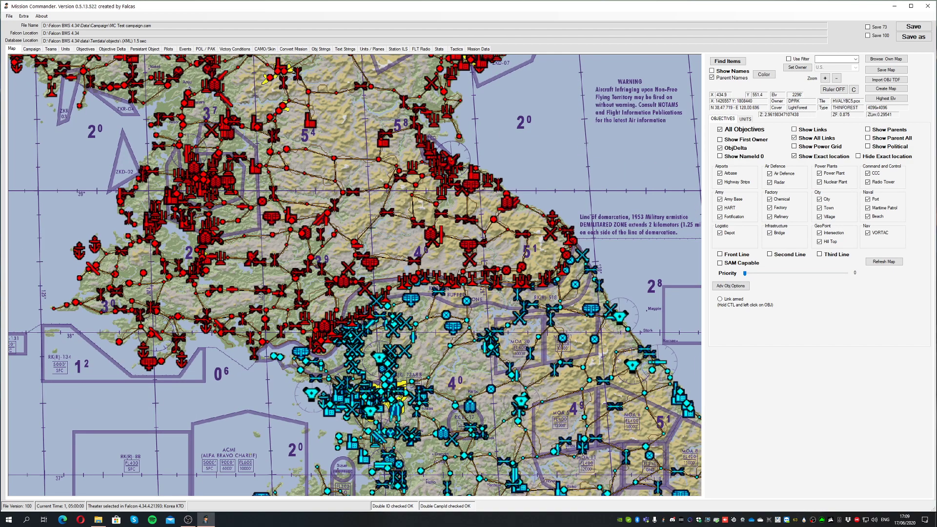
{"action": "mouse_move", "coordinate": [359, 237]}
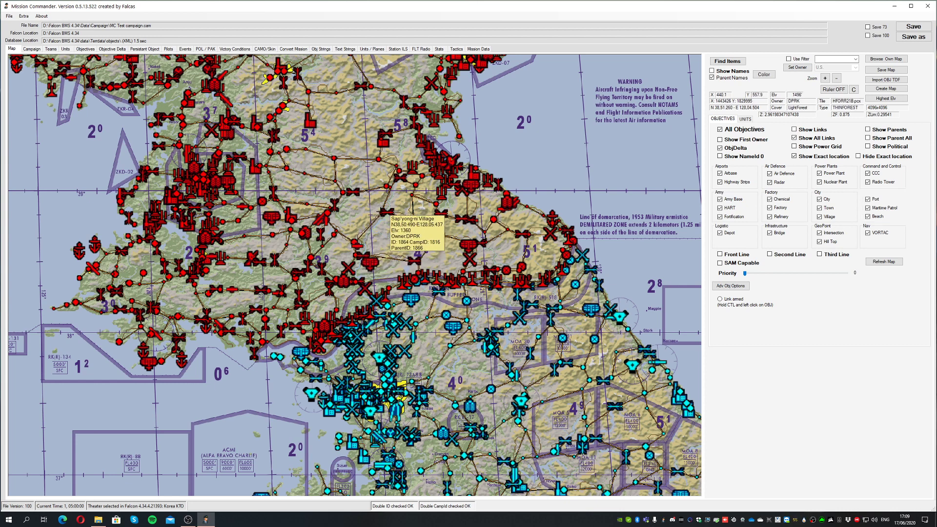
Examine the links around Sap'yong-ni Village and Nam-gang Town in the DPRK, then the wider network across both Koreas
{"action": "mouse_move", "coordinate": [380, 213]}
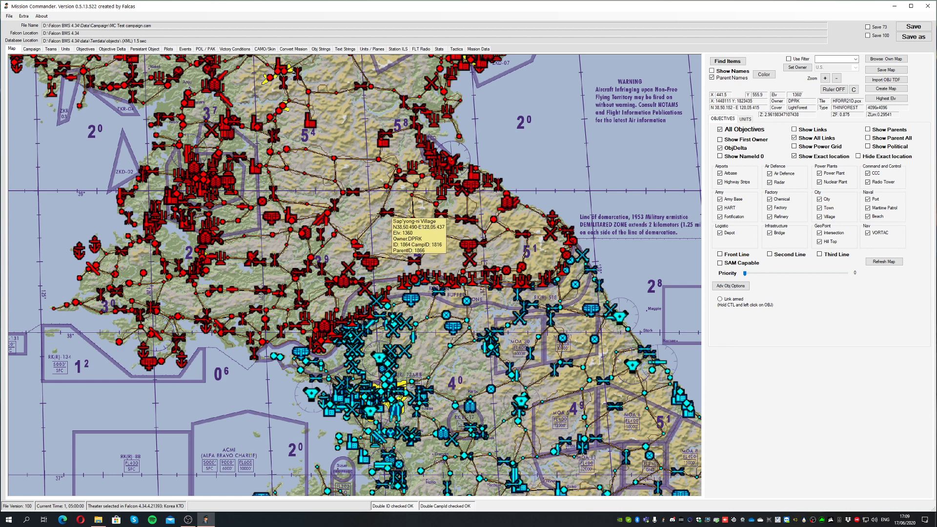
{"action": "mouse_move", "coordinate": [344, 198]}
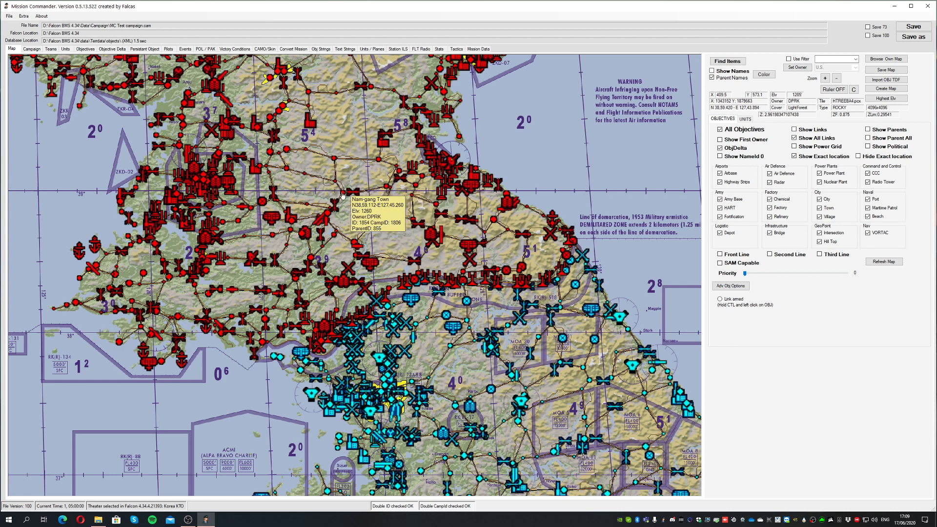
{"action": "scroll", "coordinate": [343, 195], "scroll_direction": "down", "scroll_amount": 1}
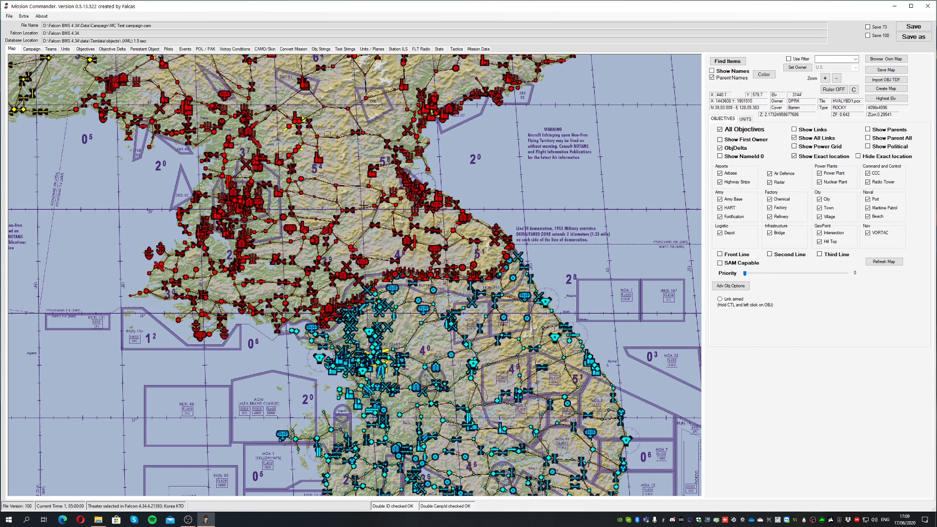
{"action": "scroll", "coordinate": [352, 214], "scroll_direction": "down", "scroll_amount": 1}
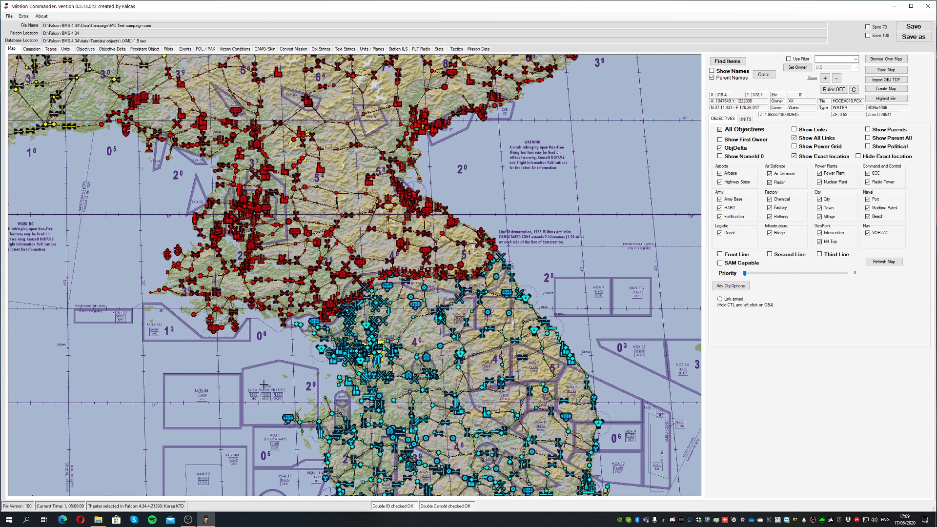
{"action": "scroll", "coordinate": [269, 313], "scroll_direction": "down", "scroll_amount": 2}
{"action": "scroll", "coordinate": [270, 313], "scroll_direction": "down", "scroll_amount": 1}
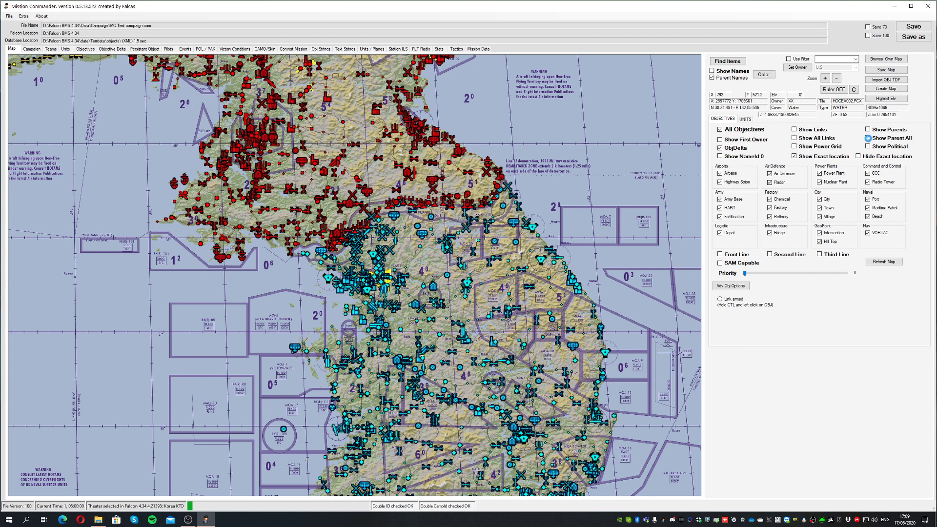
Show the parent connections of all objectives and survey them from the DPRK to the southern coast of South Korea
{"action": "left_click", "coordinate": [867, 138]}
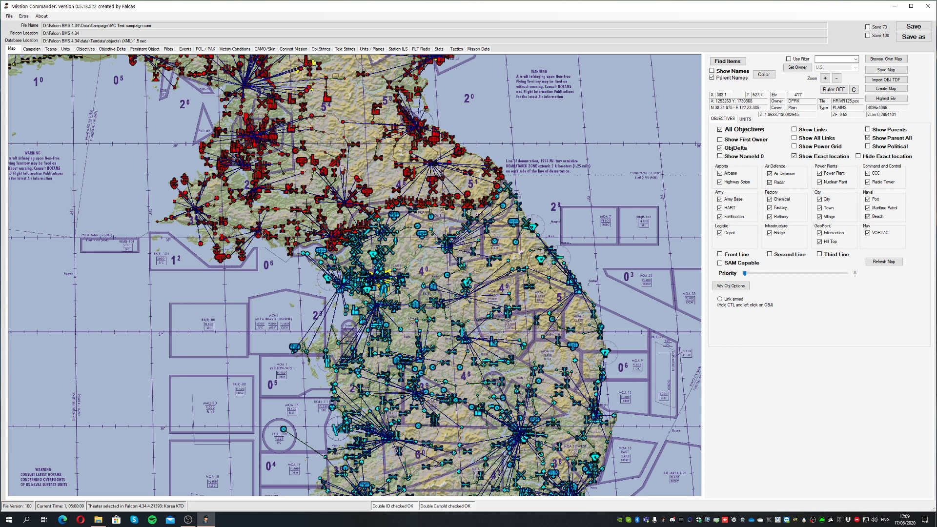
{"action": "mouse_move", "coordinate": [258, 187]}
{"action": "mouse_move", "coordinate": [432, 162]}
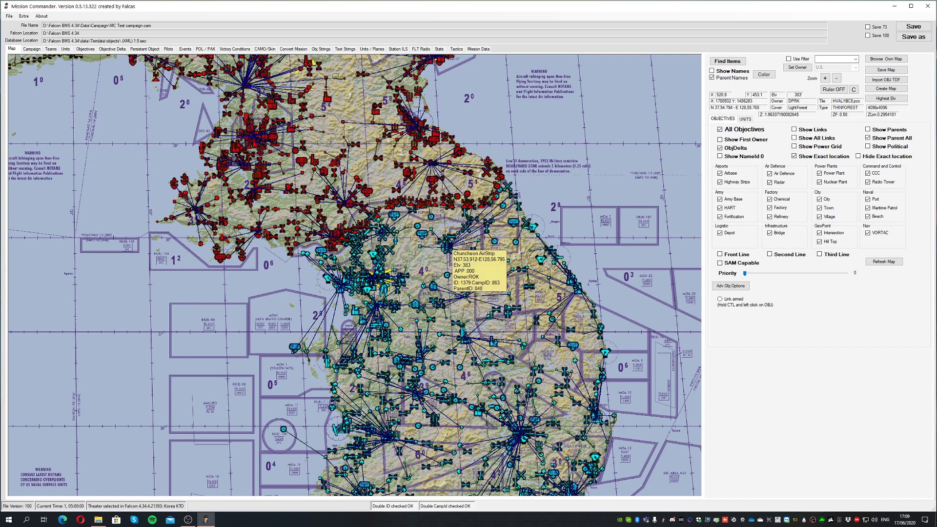
{"action": "left_click_drag", "start_coordinate": [641, 348], "coordinate": [595, 214]}
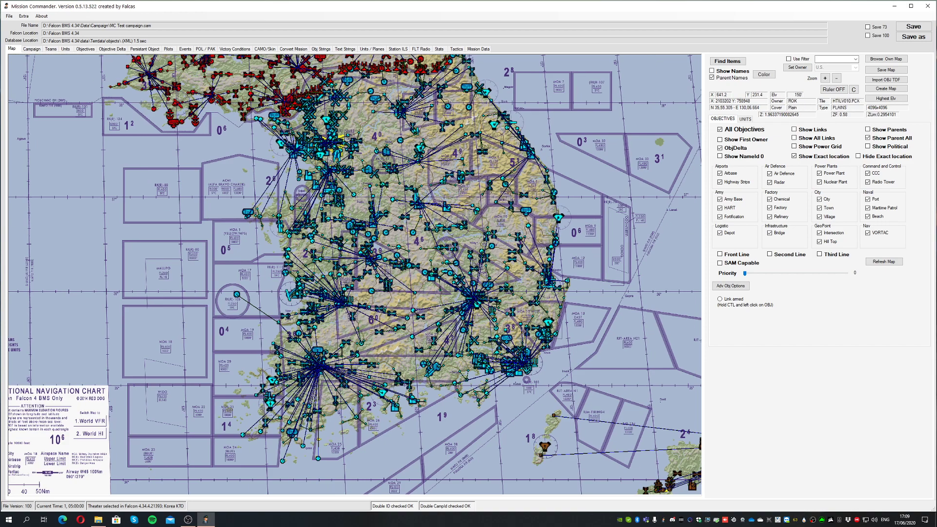
{"action": "scroll", "coordinate": [513, 322], "scroll_direction": "up", "scroll_amount": 4}
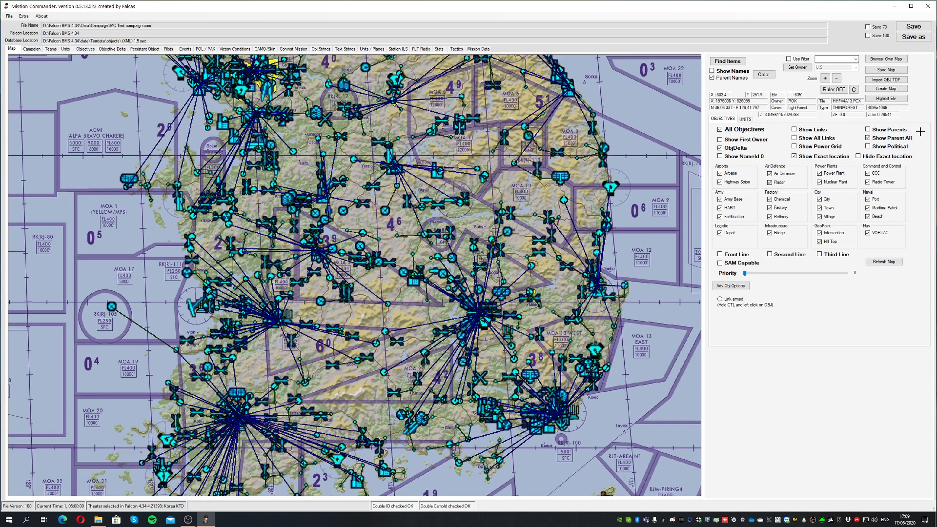
Hide all parent connections and inspect the objective details of South Taegu City, closing them without changes
{"action": "left_click", "coordinate": [868, 138]}
{"action": "scroll", "coordinate": [502, 326], "scroll_direction": "up", "scroll_amount": 1}
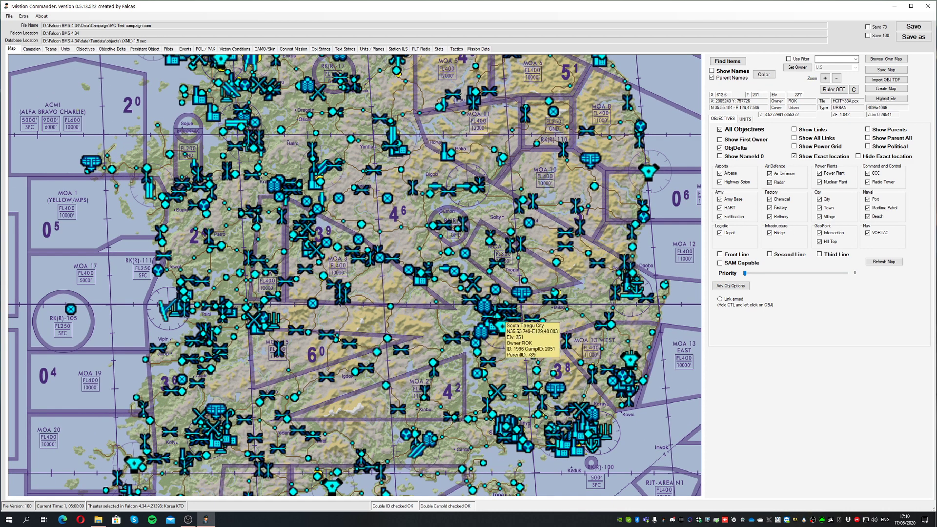
{"action": "right_click", "coordinate": [498, 322]}
{"action": "left_click", "coordinate": [494, 303]}
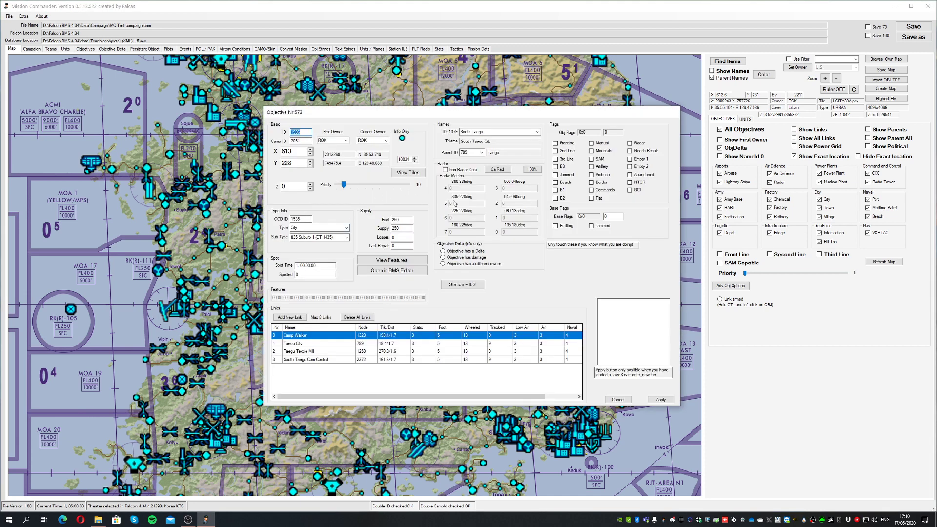
{"action": "left_click", "coordinate": [629, 400]}
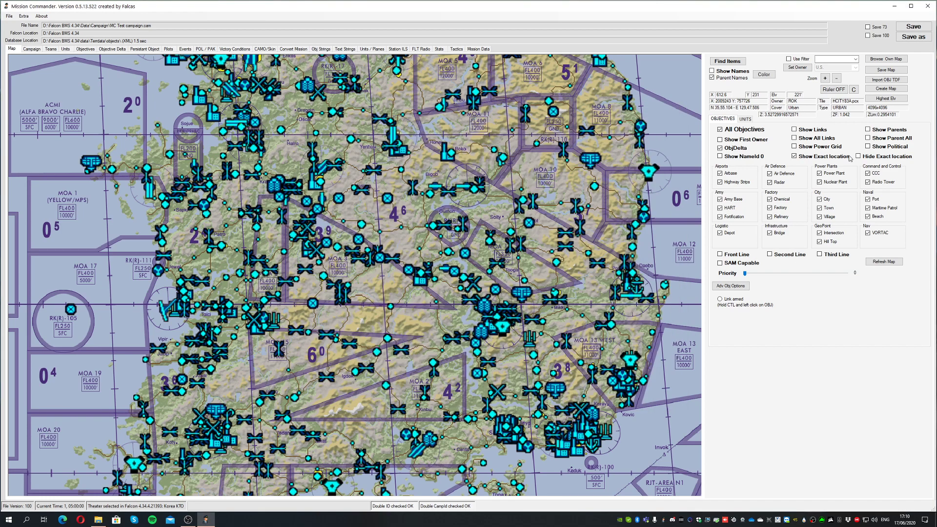
Show all parent connections again and examine those converging on Taegu
{"action": "left_click", "coordinate": [873, 137]}
{"action": "scroll", "coordinate": [543, 338], "scroll_direction": "up", "scroll_amount": 2}
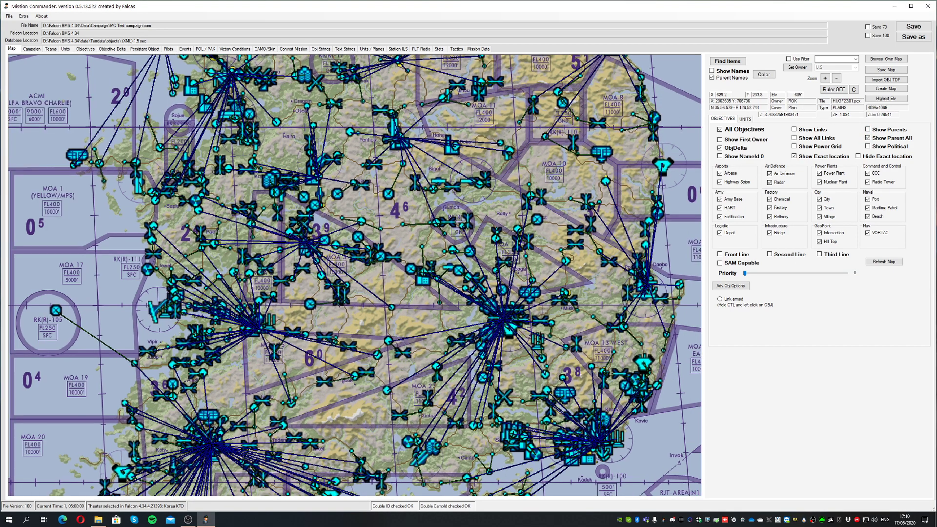
{"action": "mouse_move", "coordinate": [543, 338]}
{"action": "scroll", "coordinate": [542, 341], "scroll_direction": "up", "scroll_amount": 1}
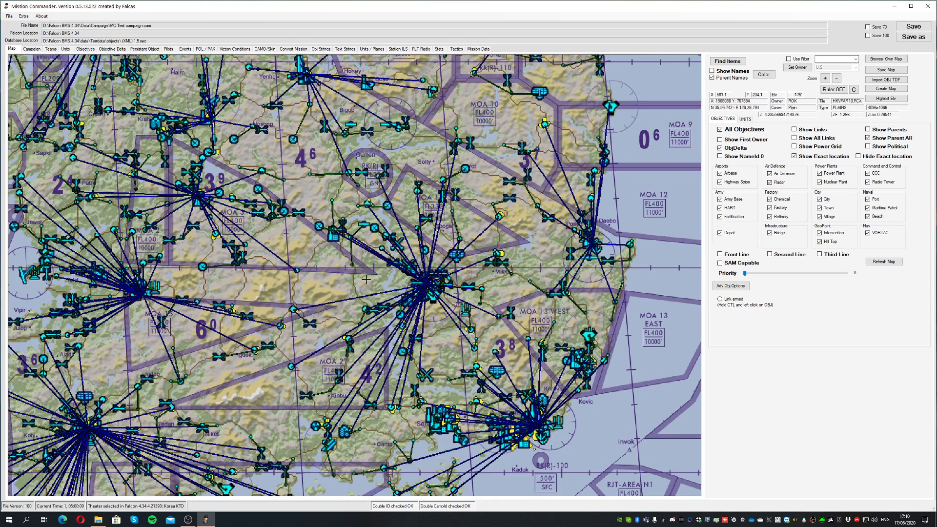
{"action": "scroll", "coordinate": [352, 271], "scroll_direction": "up", "scroll_amount": 4}
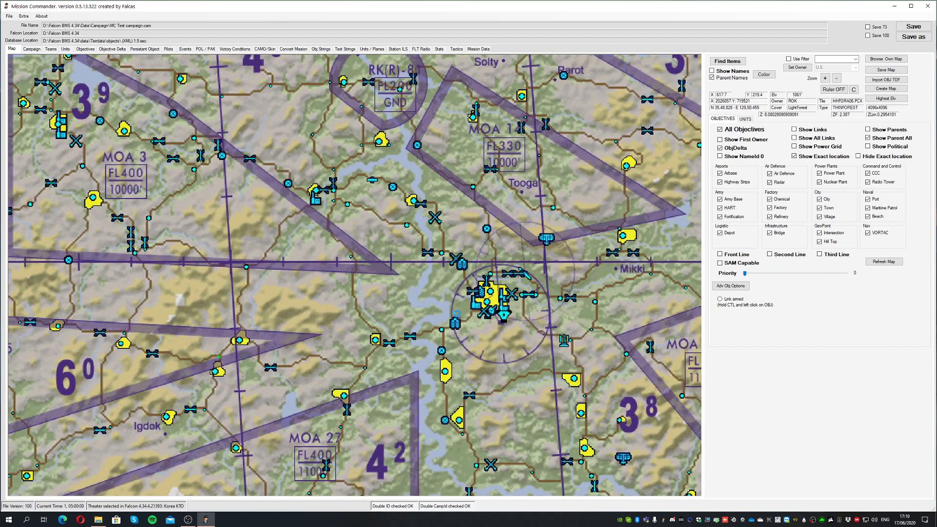
{"action": "scroll", "coordinate": [496, 295], "scroll_direction": "up", "scroll_amount": 1}
{"action": "mouse_move", "coordinate": [496, 295]}
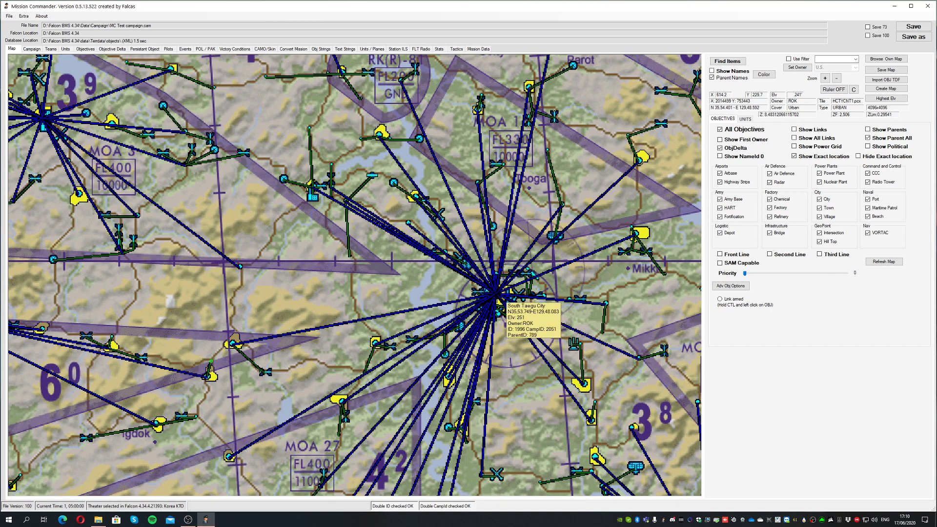
Check the parent ID in South Taegu City's objective properties and cancel without editing
{"action": "right_click", "coordinate": [497, 301]}
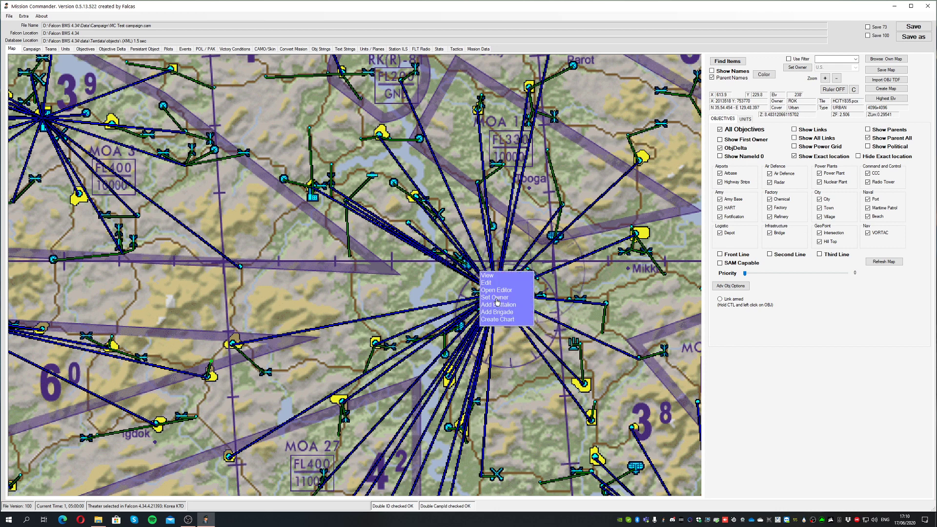
{"action": "left_click", "coordinate": [487, 283]}
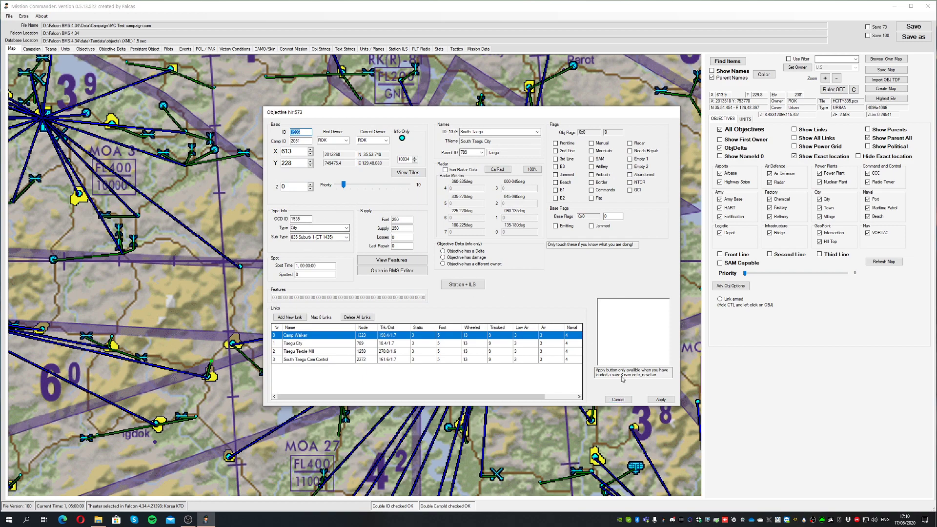
{"action": "left_click", "coordinate": [618, 399]}
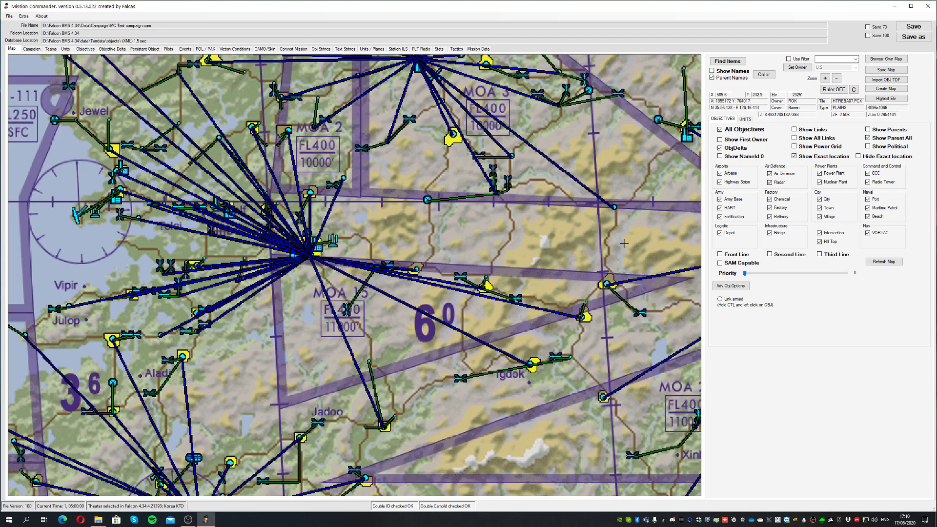
Follow the parent connections from southwestern South Korea north to the Seoul area
{"action": "scroll", "coordinate": [378, 172], "scroll_direction": "up", "scroll_amount": 5}
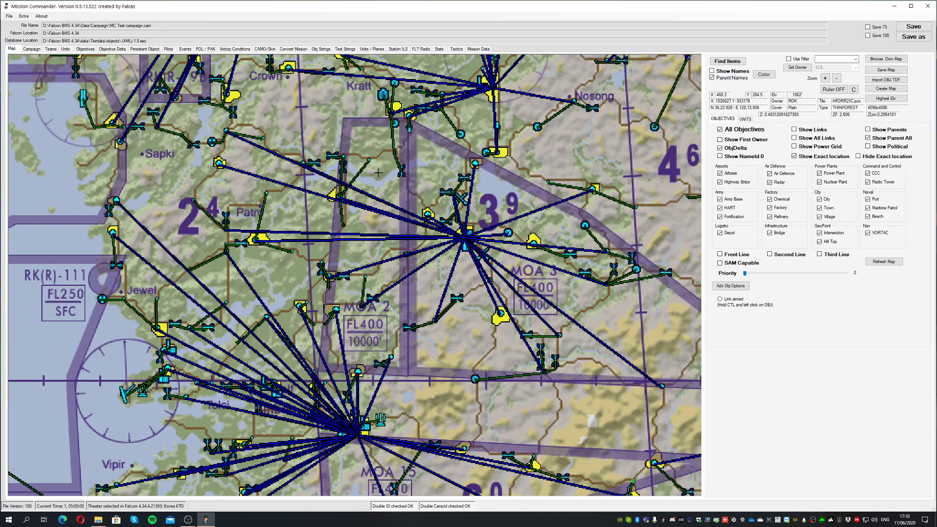
{"action": "scroll", "coordinate": [378, 173], "scroll_direction": "up", "scroll_amount": 5}
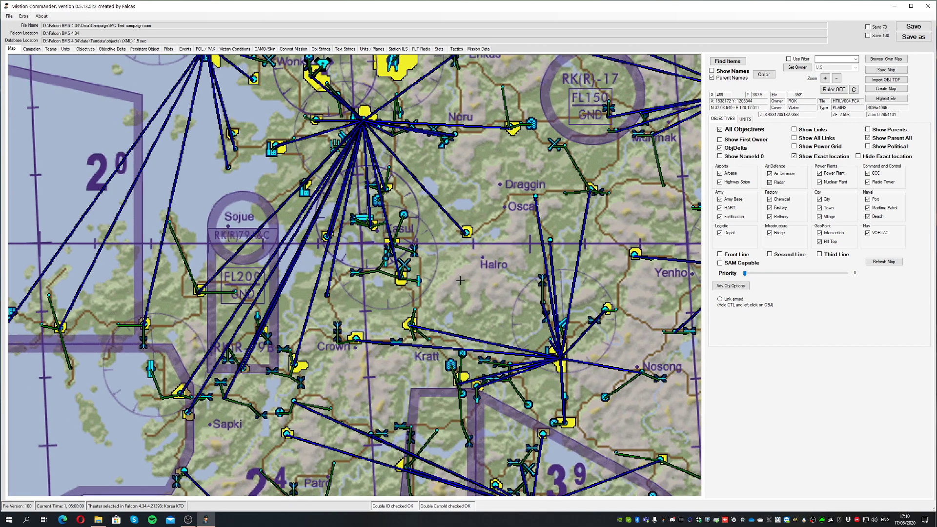
{"action": "scroll", "coordinate": [460, 281], "scroll_direction": "up", "scroll_amount": 5}
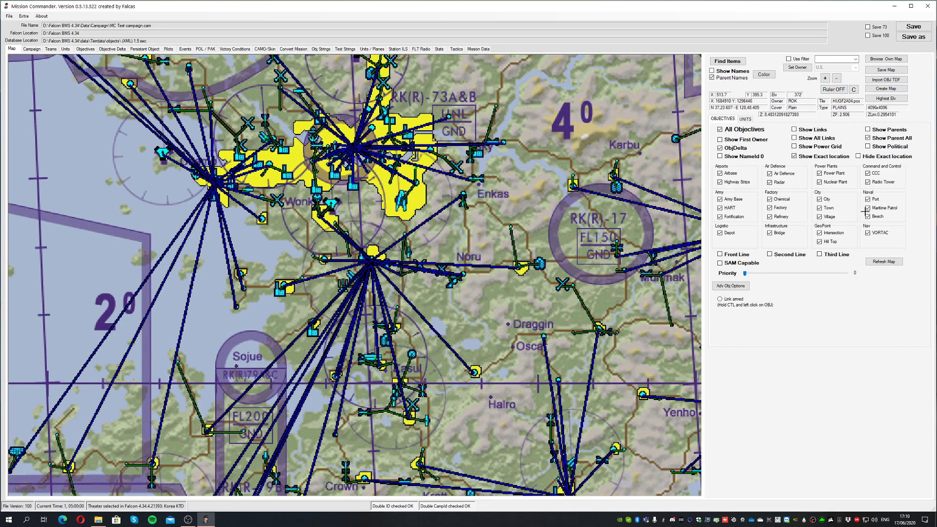
Hide all parent connections and inspect Seoul City's parent ID and priority, closing its properties without changes
{"action": "left_click", "coordinate": [870, 140]}
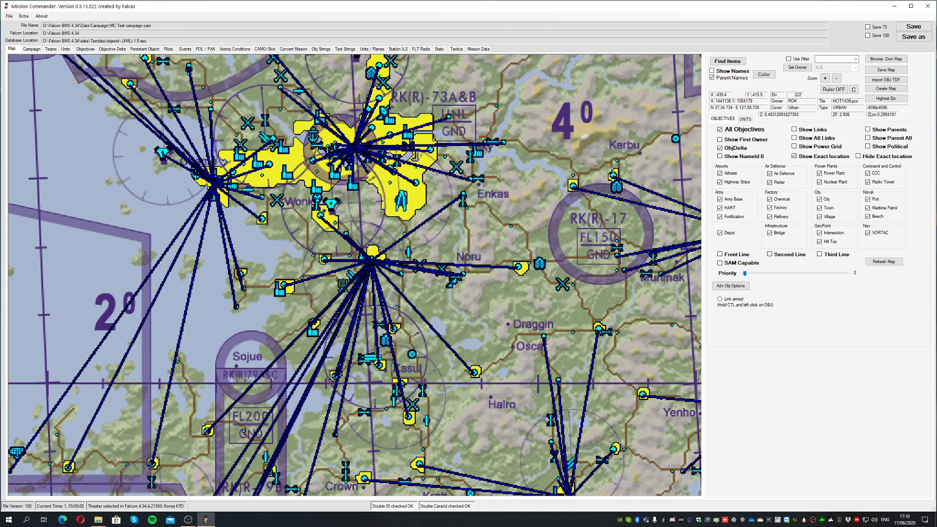
{"action": "double_click", "coordinate": [350, 164]}
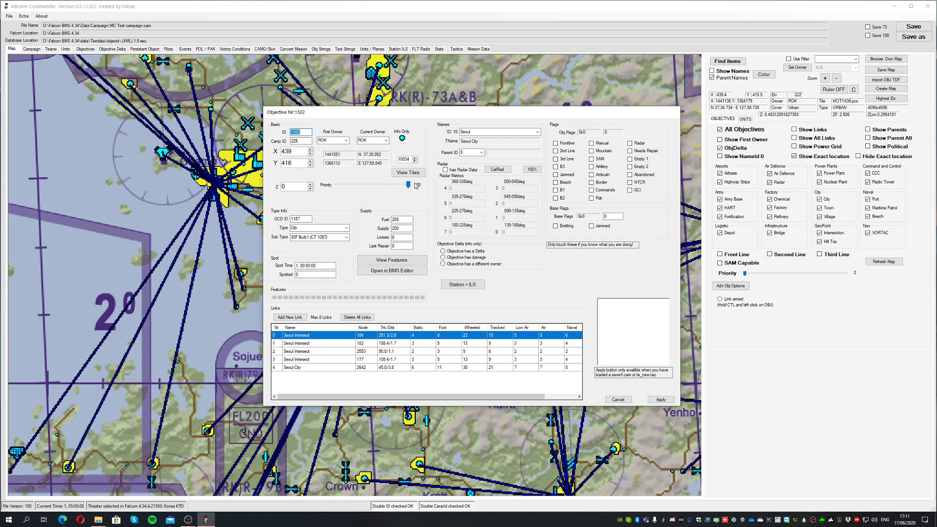
{"action": "left_click", "coordinate": [617, 399]}
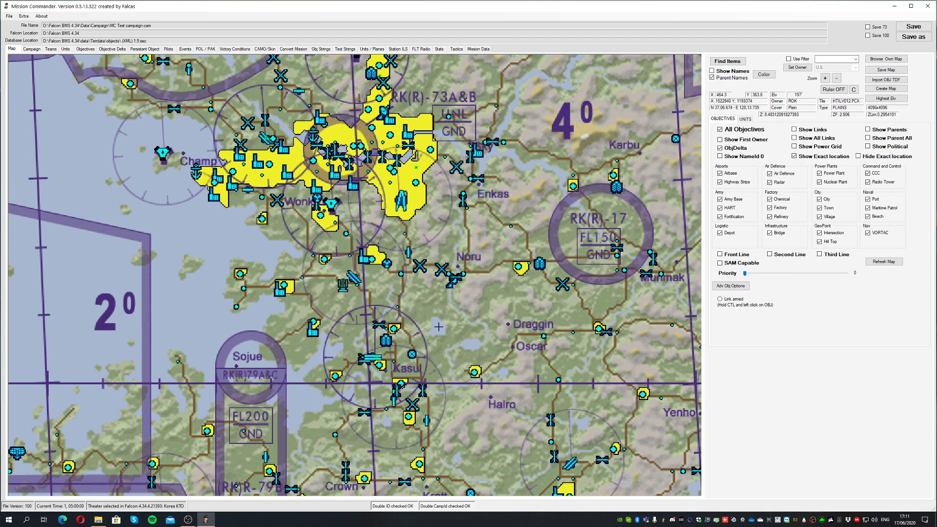
Open the objective properties of Seongnam City, southeast of central Seoul, for editing
{"action": "scroll", "coordinate": [446, 320], "scroll_direction": "down", "scroll_amount": 1}
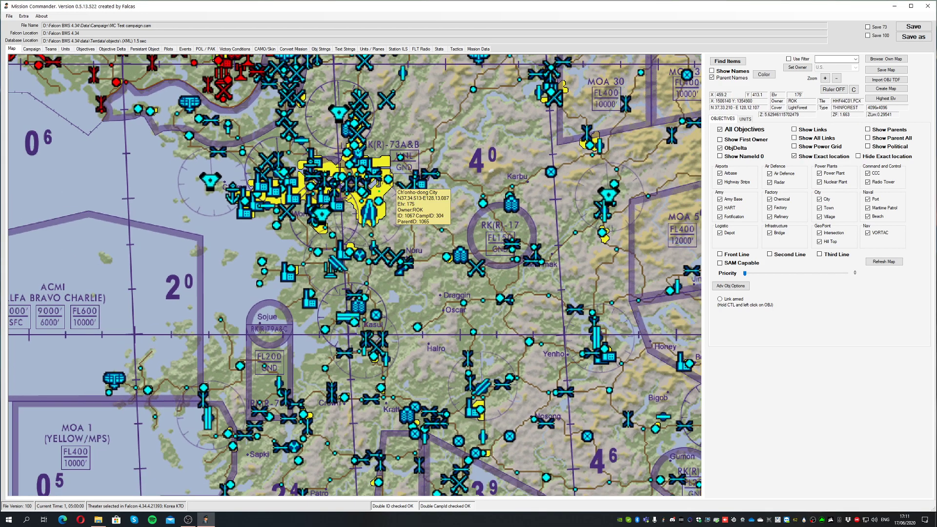
{"action": "mouse_move", "coordinate": [381, 207]}
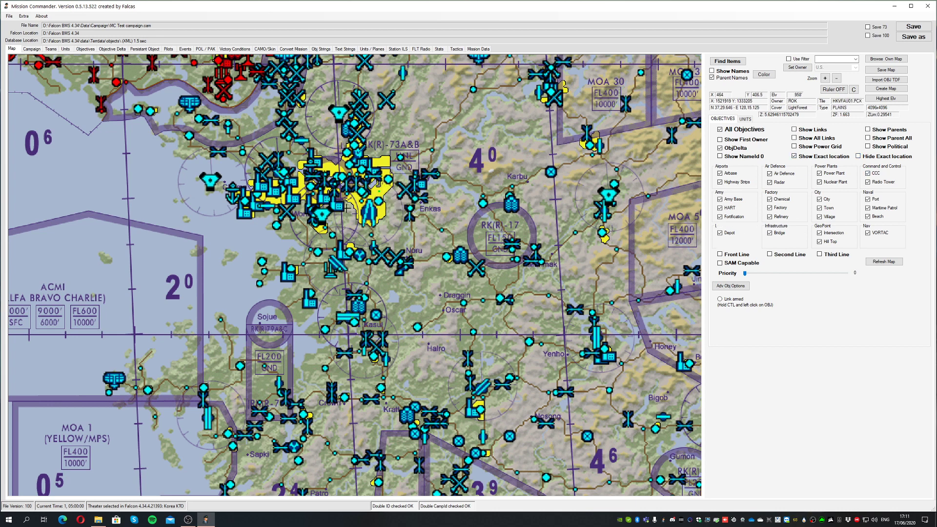
{"action": "right_click", "coordinate": [366, 205]}
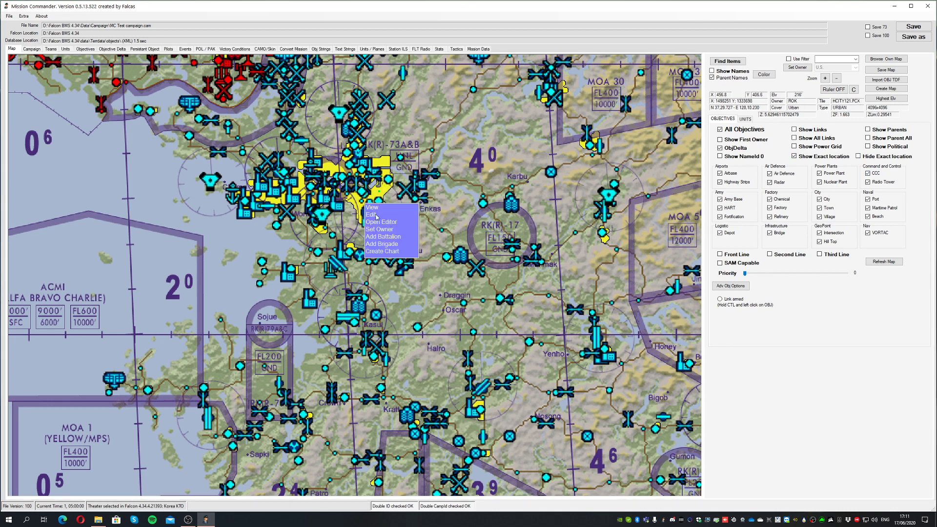
{"action": "left_click", "coordinate": [376, 216]}
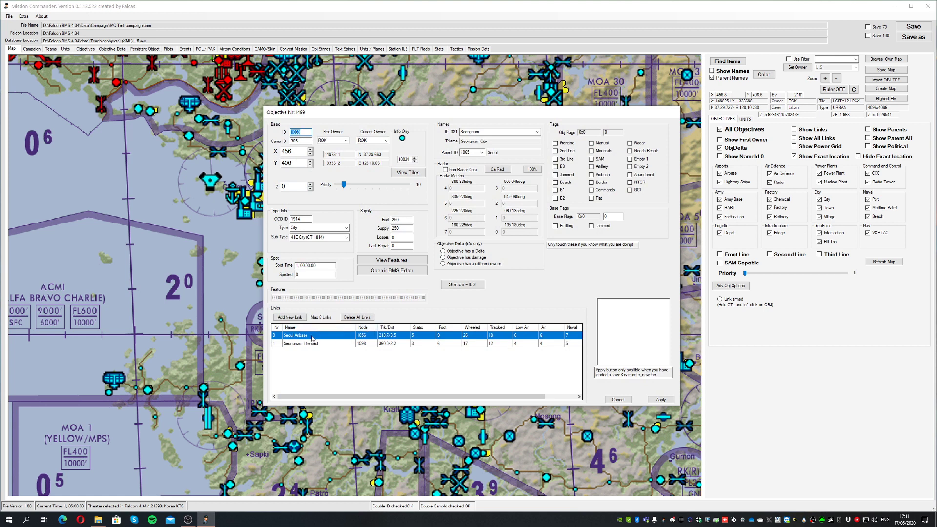
Compare Seongnam City's links to Seoul Airbase and Seongnam Intersect, then cancel without changing the objective
{"action": "left_click", "coordinate": [305, 343]}
{"action": "left_click", "coordinate": [310, 336]}
{"action": "left_click", "coordinate": [306, 344]}
{"action": "left_click", "coordinate": [303, 344]}
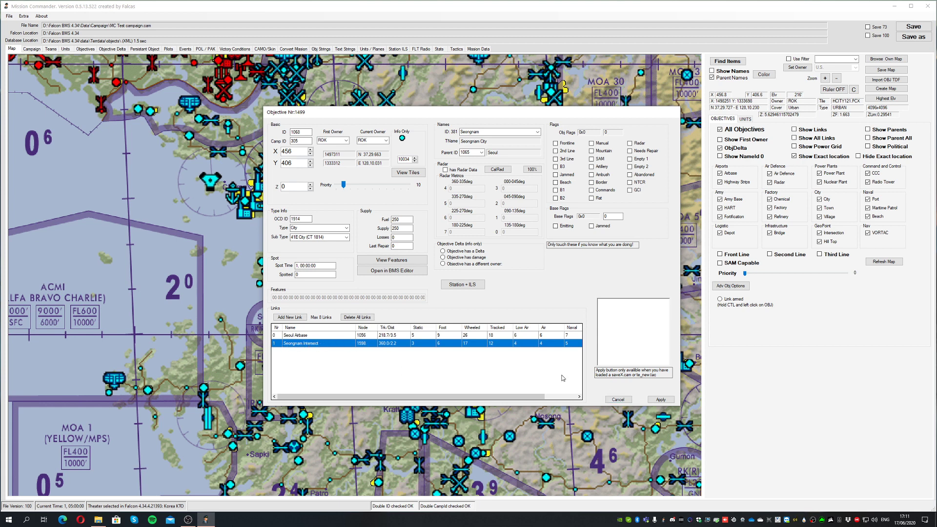
{"action": "left_click", "coordinate": [328, 337]}
{"action": "left_click", "coordinate": [330, 343]}
{"action": "left_click", "coordinate": [331, 337]}
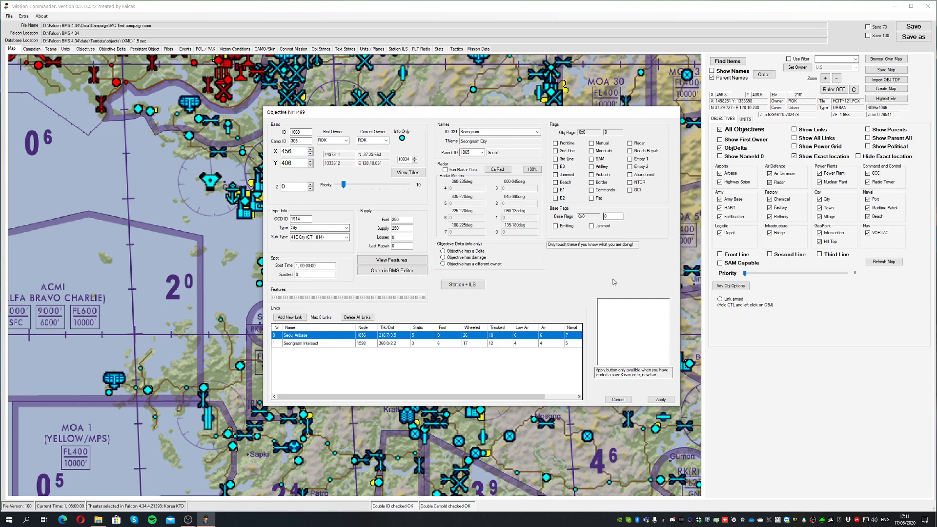
{"action": "left_click", "coordinate": [618, 399]}
{"action": "scroll", "coordinate": [557, 272], "scroll_direction": "down", "scroll_amount": 2}
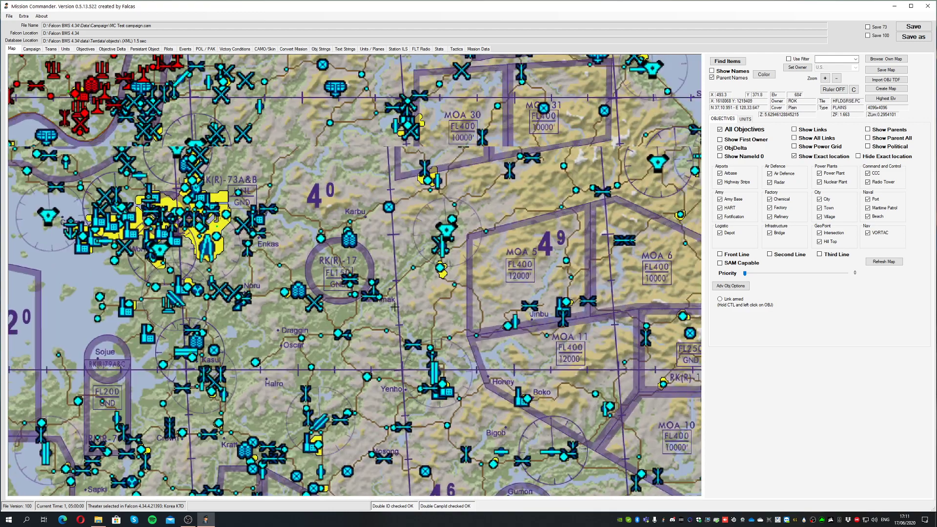
{"action": "scroll", "coordinate": [511, 291], "scroll_direction": "down", "scroll_amount": 2}
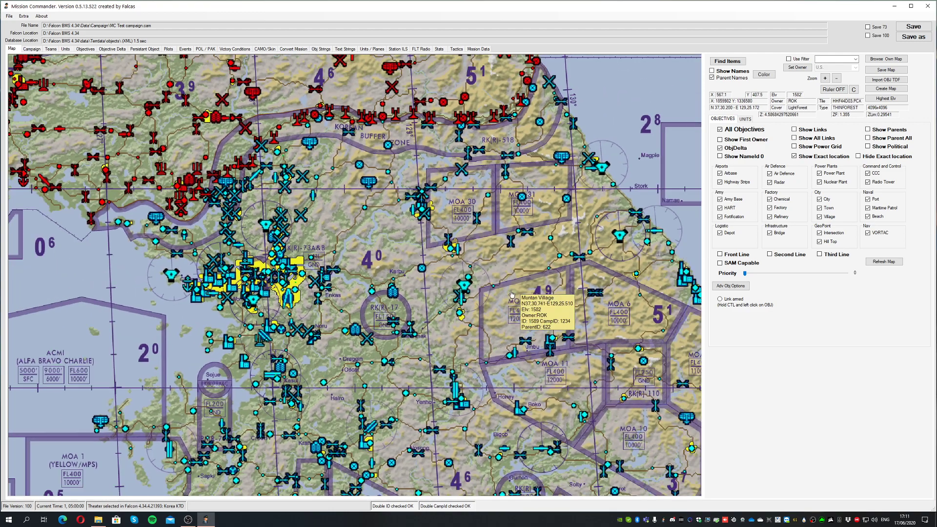
{"action": "scroll", "coordinate": [586, 126], "scroll_direction": "down", "scroll_amount": 1}
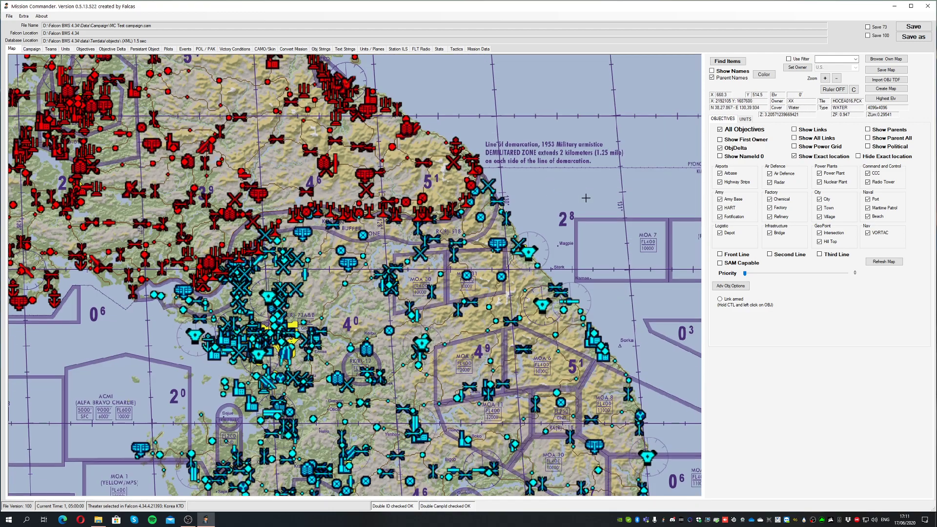
{"action": "scroll", "coordinate": [659, 125], "scroll_direction": "down", "scroll_amount": 1}
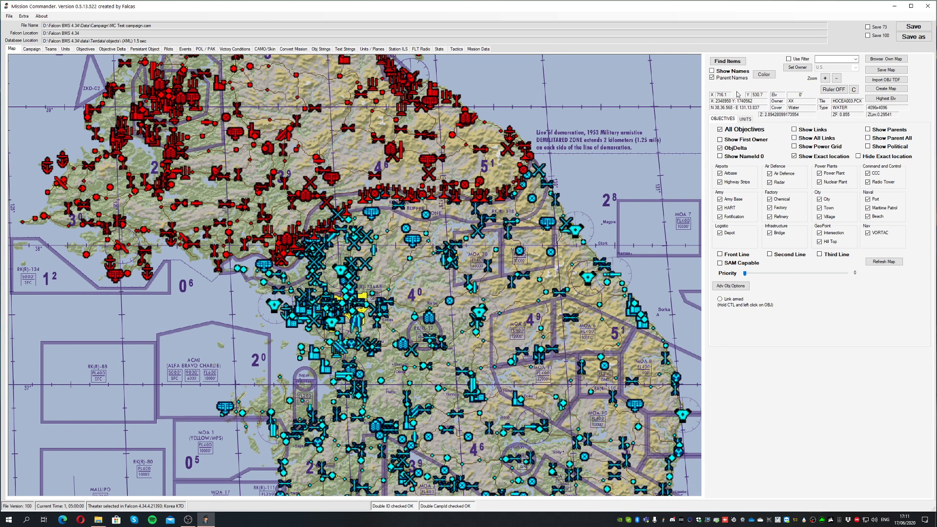
Review the item search options for objectives, squadrons, brigades, battalions and task forces, and close the search without looking anything up
{"action": "left_click", "coordinate": [727, 61]}
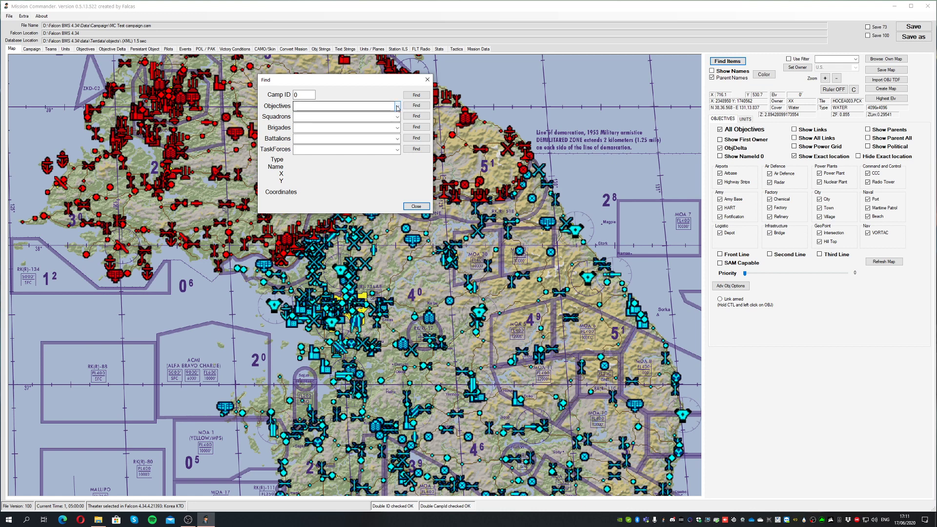
{"action": "left_click", "coordinate": [398, 108]}
{"action": "left_click", "coordinate": [387, 88]}
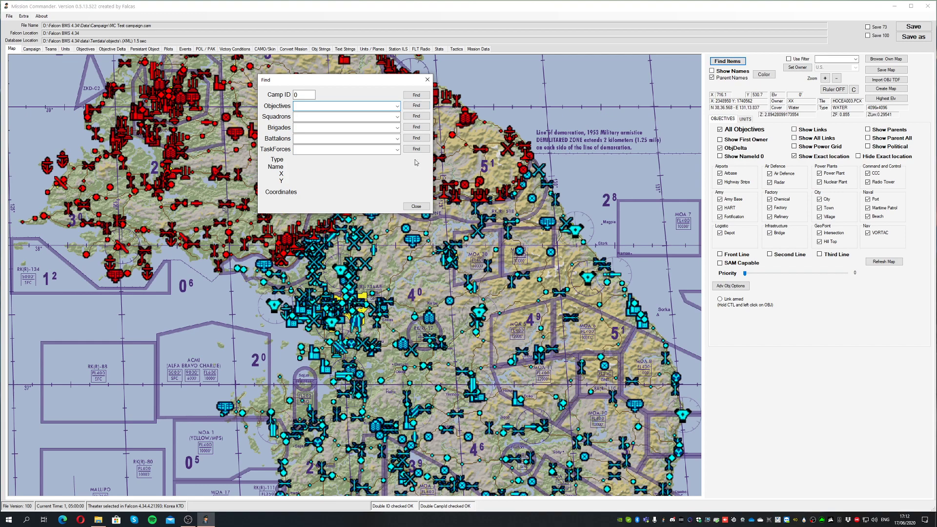
{"action": "left_click", "coordinate": [427, 80]}
Hide all objectives, display only airbases and highway strips, and examine their distribution across North and South Korea
{"action": "left_click_drag", "start_coordinate": [518, 313], "coordinate": [454, 245]}
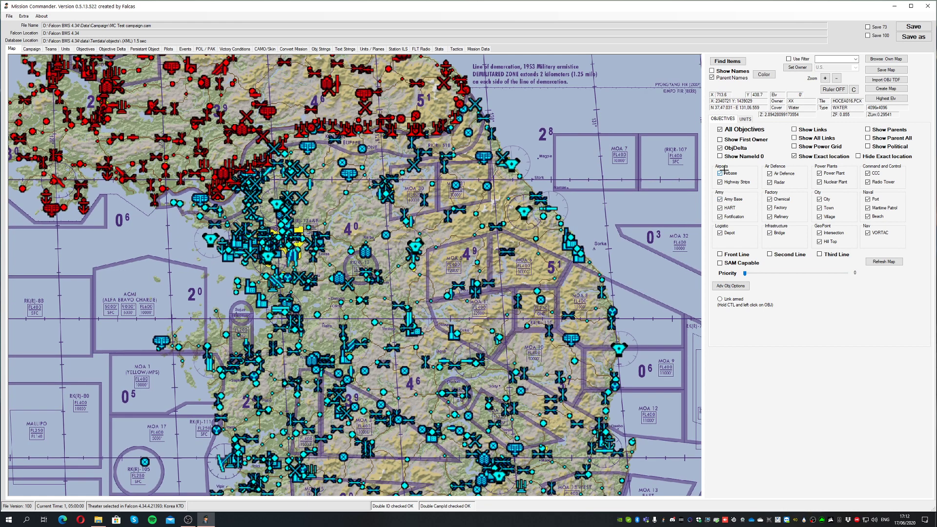
{"action": "left_click", "coordinate": [720, 129]}
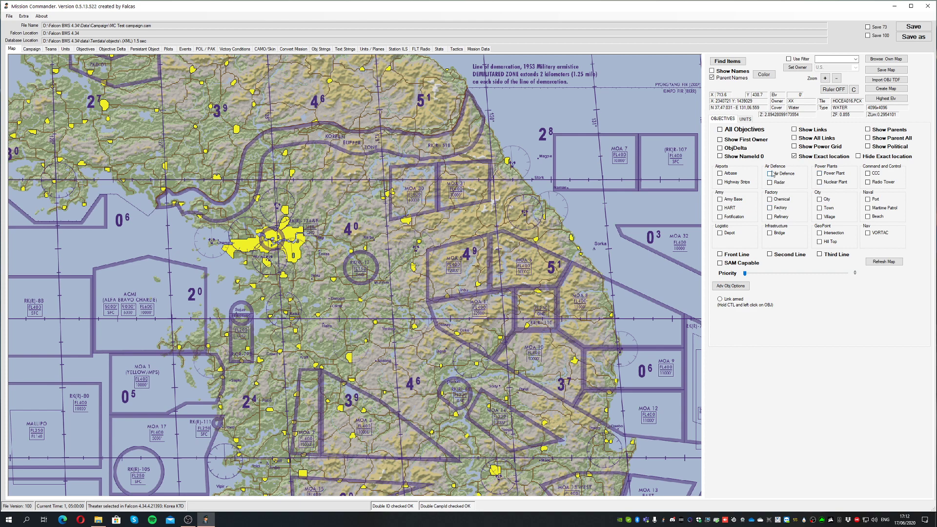
{"action": "left_click", "coordinate": [720, 174]}
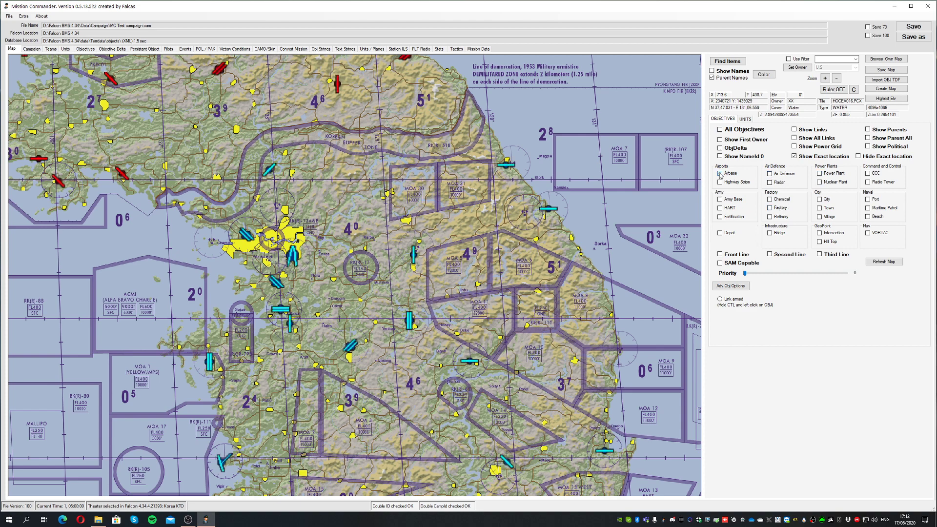
{"action": "left_click", "coordinate": [721, 182]}
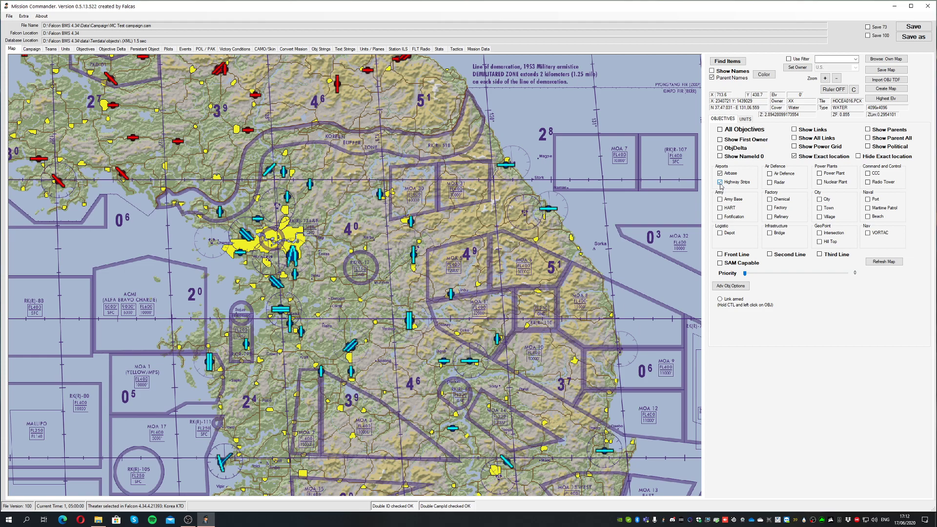
{"action": "scroll", "coordinate": [454, 293], "scroll_direction": "up", "scroll_amount": 1}
{"action": "scroll", "coordinate": [454, 292], "scroll_direction": "down", "scroll_amount": 1}
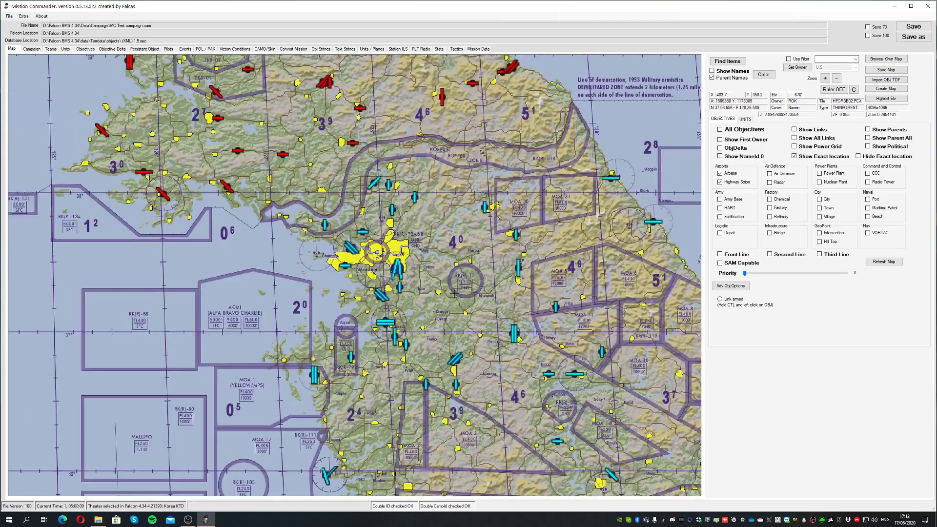
{"action": "scroll", "coordinate": [453, 293], "scroll_direction": "up", "scroll_amount": 5}
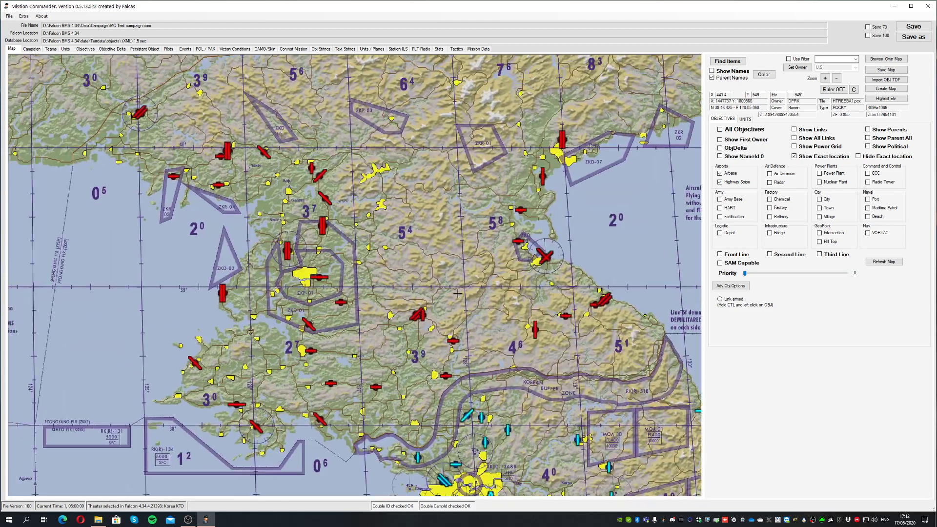
{"action": "scroll", "coordinate": [458, 294], "scroll_direction": "down", "scroll_amount": 3}
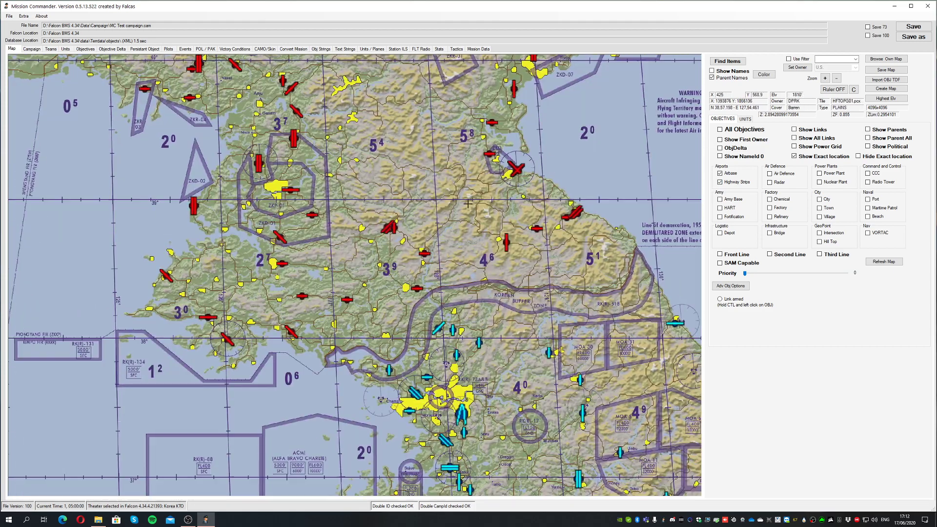
Clear the airbase and highway strip filters and show all objectives again across the Korean peninsula
{"action": "left_click", "coordinate": [721, 174]}
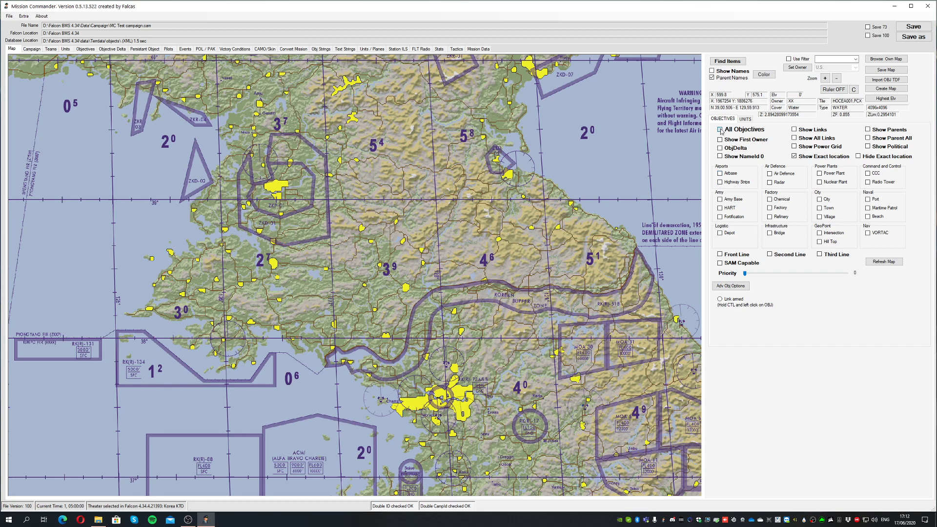
{"action": "left_click", "coordinate": [721, 130]}
{"action": "scroll", "coordinate": [221, 118], "scroll_direction": "down", "scroll_amount": 3}
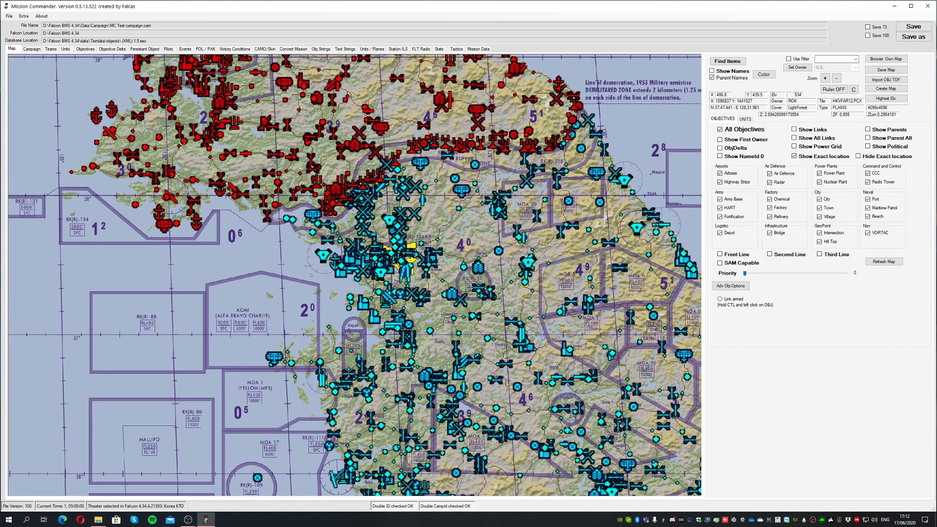
{"action": "scroll", "coordinate": [354, 276], "scroll_direction": "down", "scroll_amount": 3}
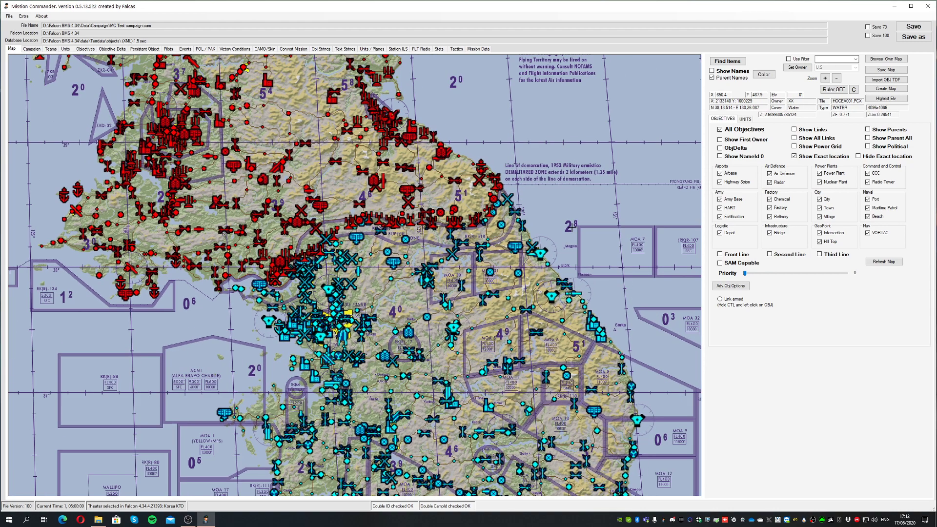
{"action": "scroll", "coordinate": [571, 220], "scroll_direction": "down", "scroll_amount": 3}
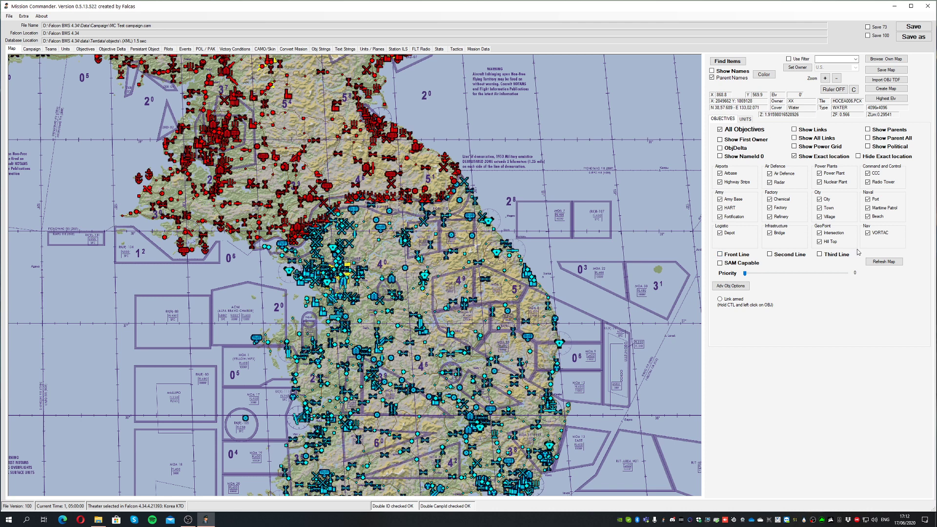
Limit the map to front-line objectives and inspect the details of those along the eastern part of the border
{"action": "left_click", "coordinate": [720, 255]}
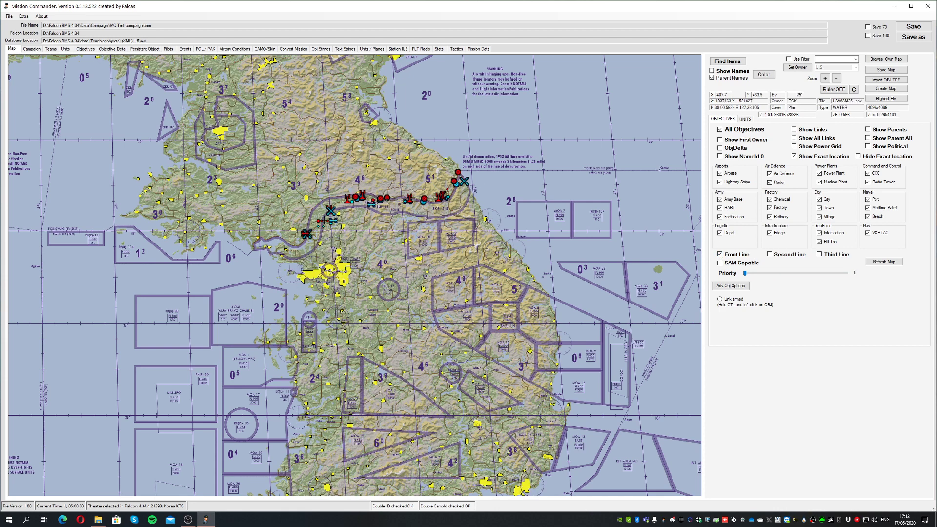
{"action": "mouse_move", "coordinate": [418, 204]}
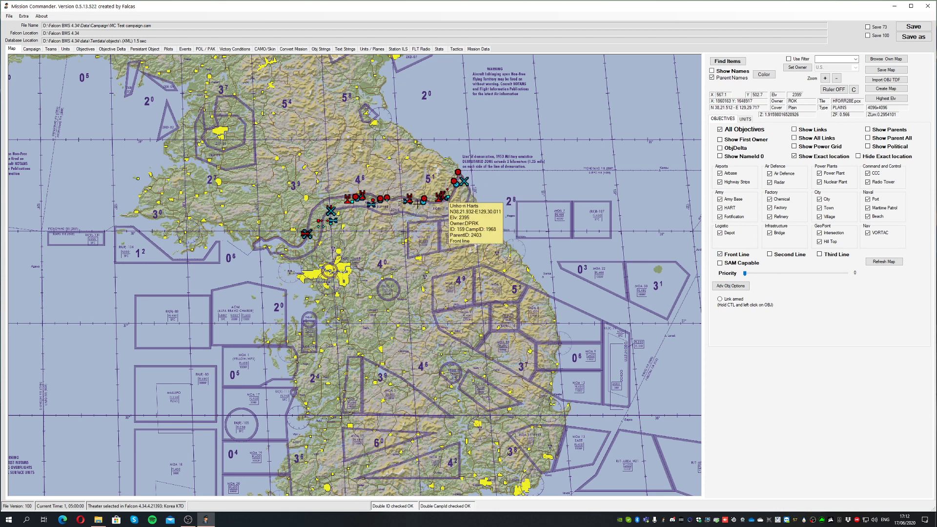
{"action": "mouse_move", "coordinate": [452, 201]}
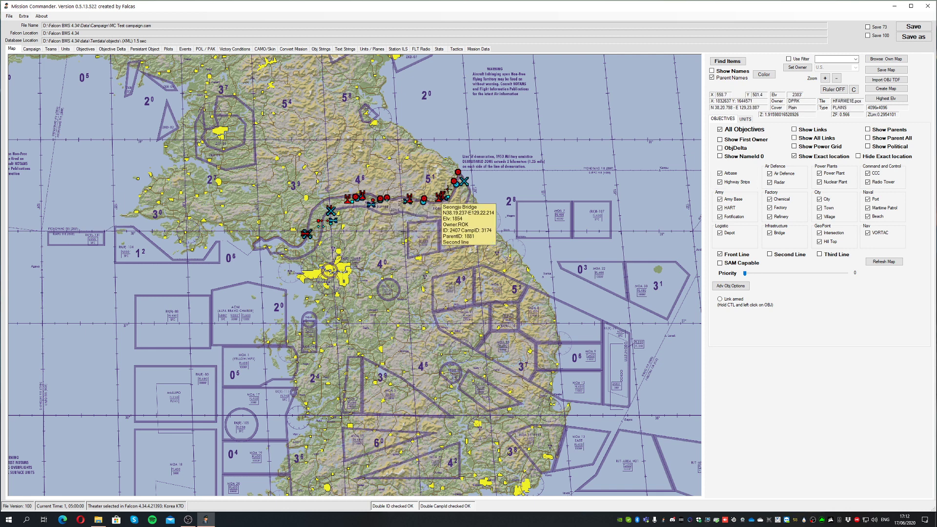
Display the second-line objectives alone, followed by the third-line objectives alone, and inspect the third-line ones near the border
{"action": "left_click", "coordinate": [771, 255]}
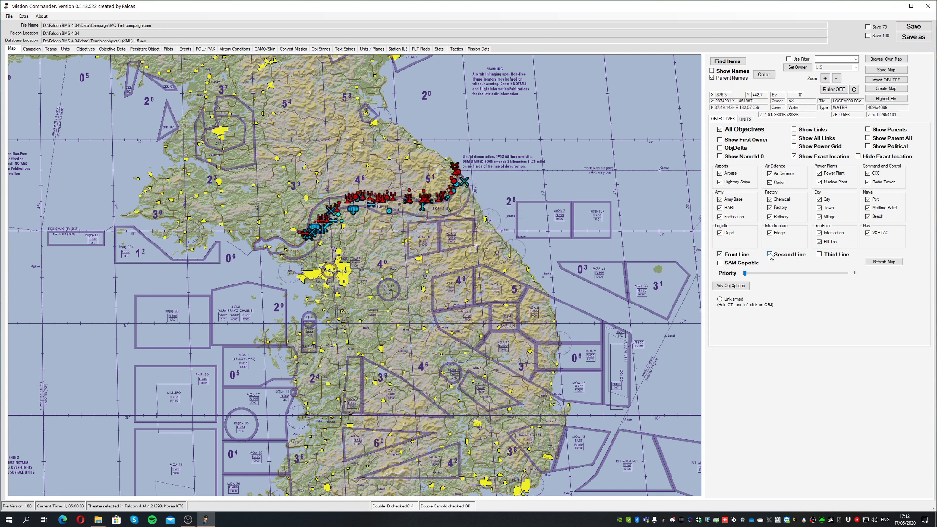
{"action": "left_click", "coordinate": [720, 255]}
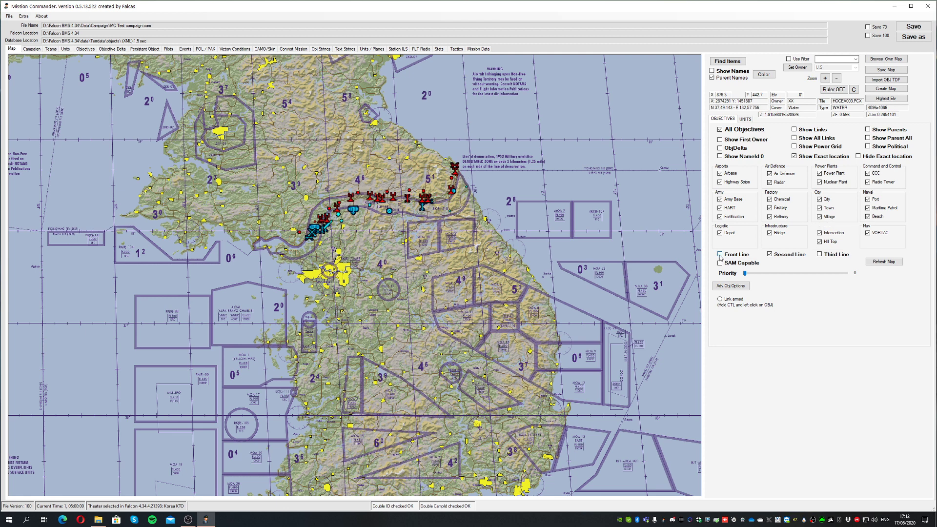
{"action": "left_click", "coordinate": [819, 254]}
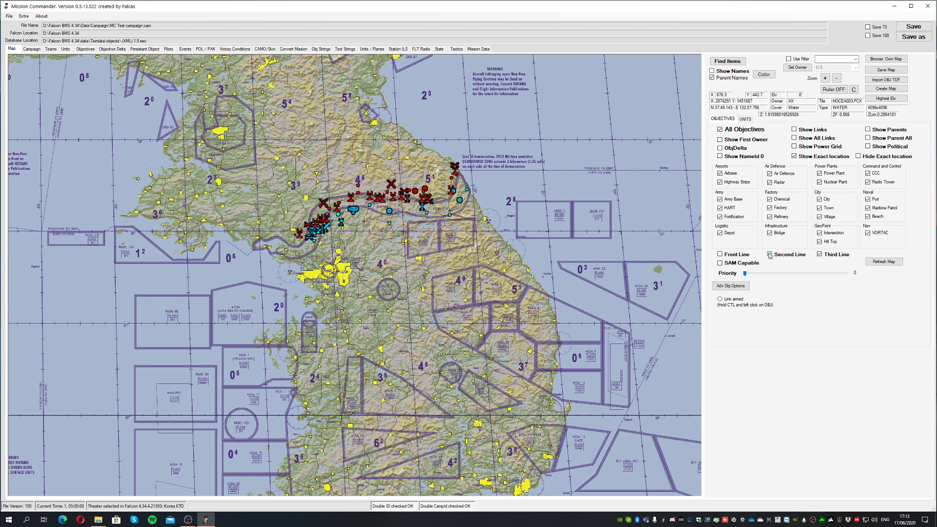
{"action": "left_click", "coordinate": [769, 254]}
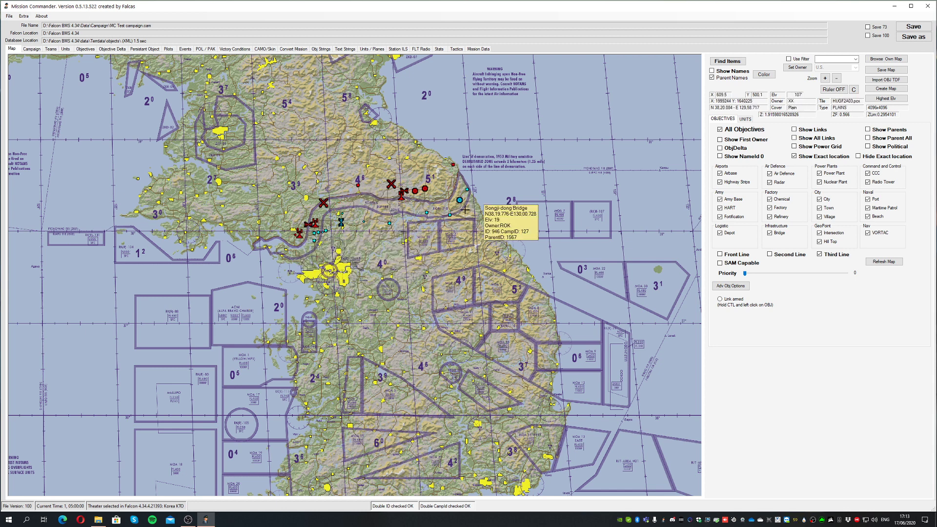
{"action": "mouse_move", "coordinate": [333, 233]}
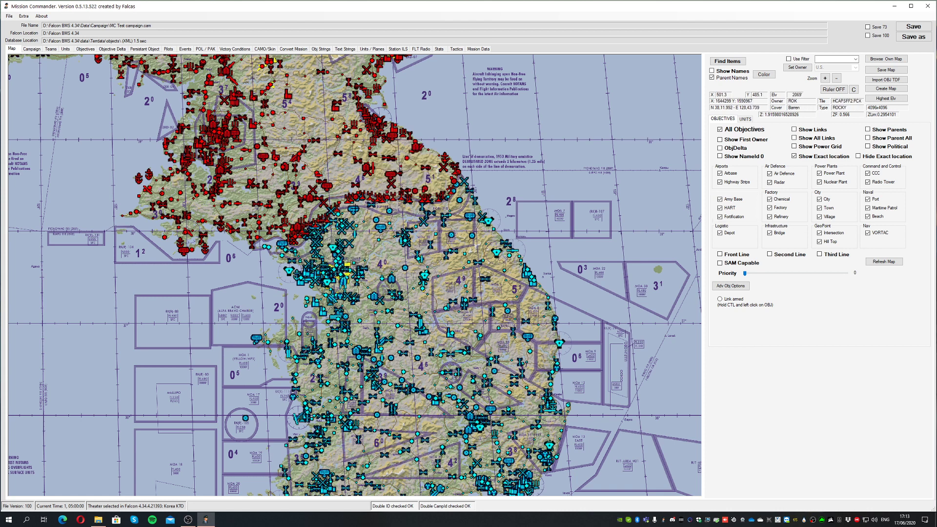
Filter the map to SAM-capable objectives and examine the ones around Seoul and the border
{"action": "left_click", "coordinate": [720, 263]}
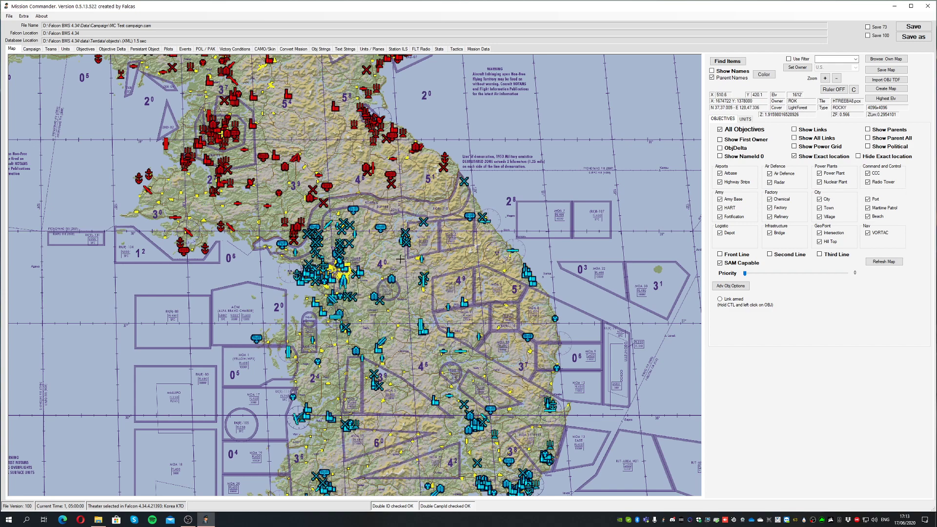
{"action": "scroll", "coordinate": [367, 290], "scroll_direction": "up", "scroll_amount": 2}
{"action": "scroll", "coordinate": [400, 306], "scroll_direction": "up", "scroll_amount": 2}
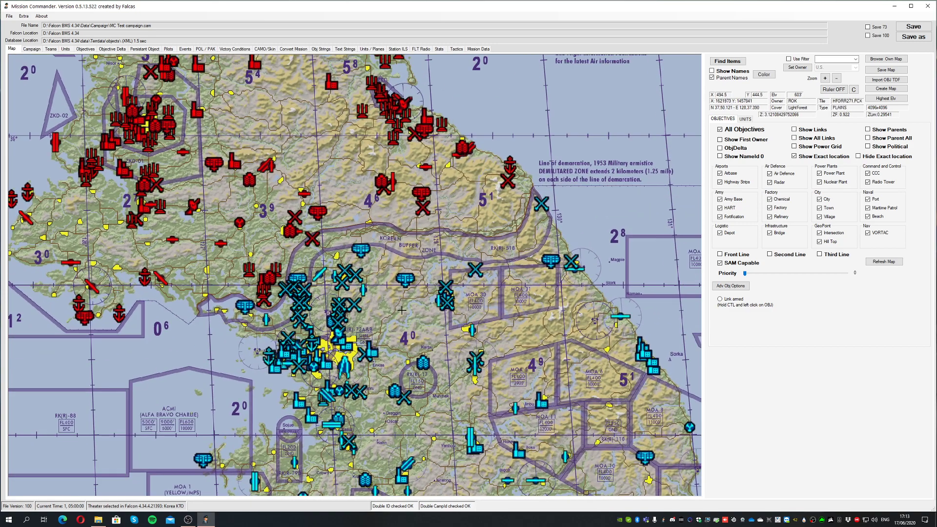
{"action": "mouse_move", "coordinate": [490, 307]}
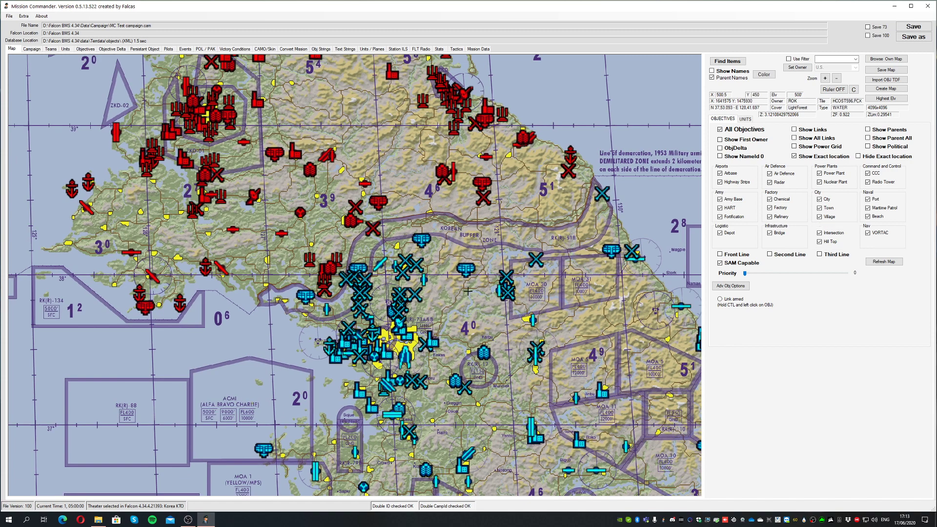
Begin adding a battalion at Radar Site 6 Radar, choosing Skyguard Air Defense (CT:2180) as its type
{"action": "mouse_move", "coordinate": [464, 272]}
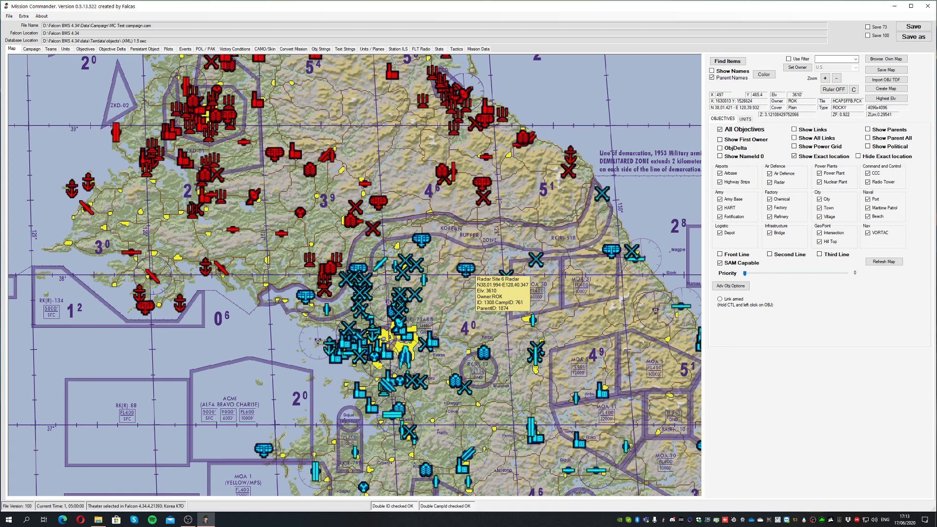
{"action": "right_click", "coordinate": [467, 275]}
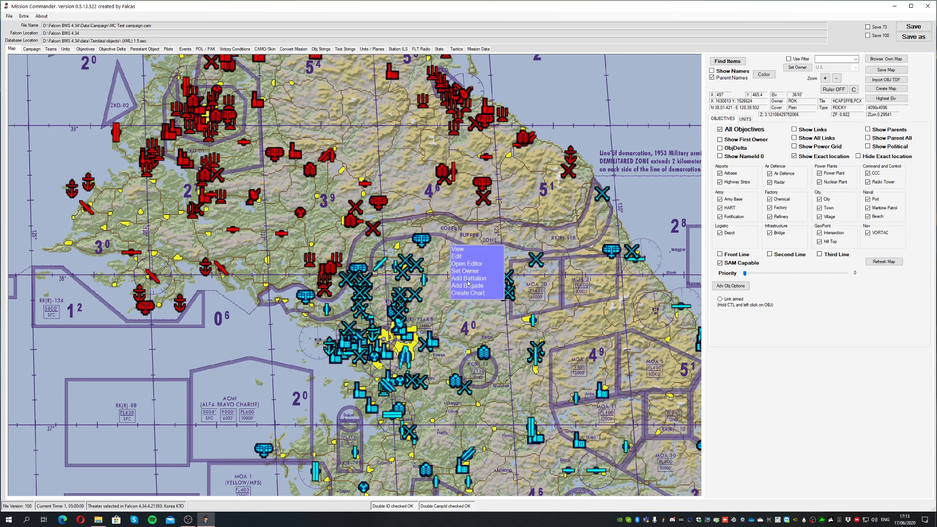
{"action": "left_click", "coordinate": [468, 278]}
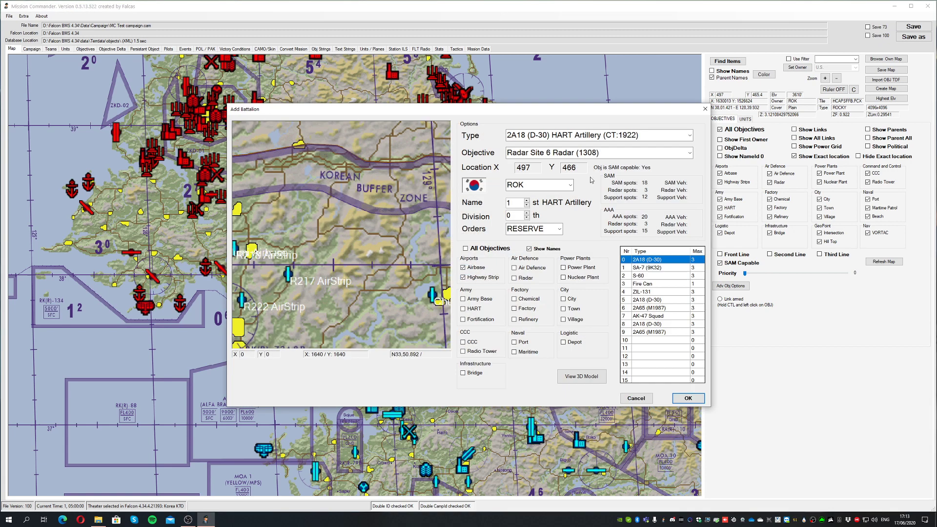
{"action": "left_click", "coordinate": [689, 136]}
{"action": "scroll", "coordinate": [621, 320], "scroll_direction": "down", "scroll_amount": 1}
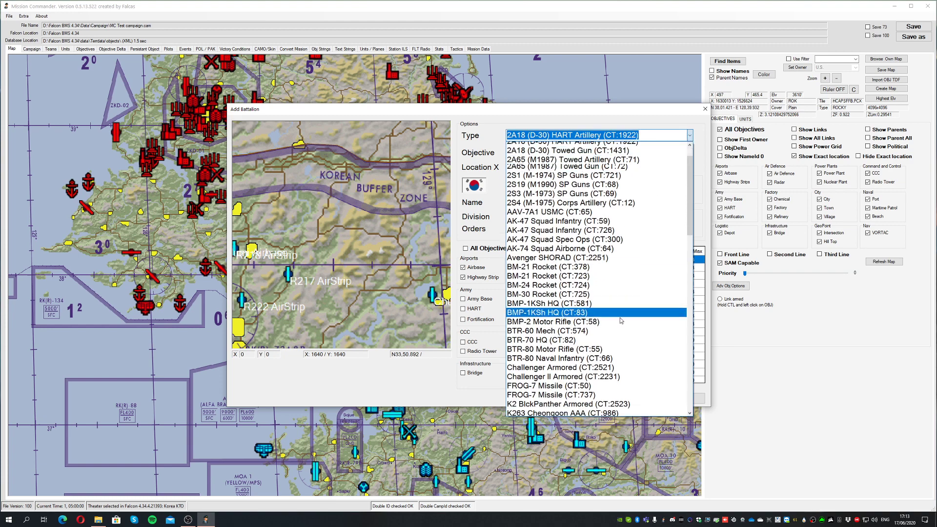
{"action": "scroll", "coordinate": [621, 320], "scroll_direction": "down", "scroll_amount": 20}
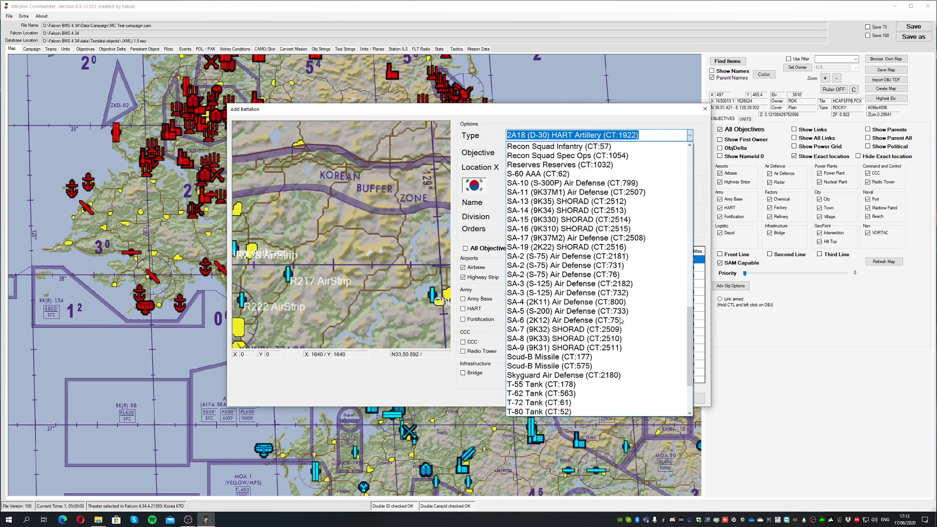
{"action": "scroll", "coordinate": [621, 320], "scroll_direction": "up", "scroll_amount": 1}
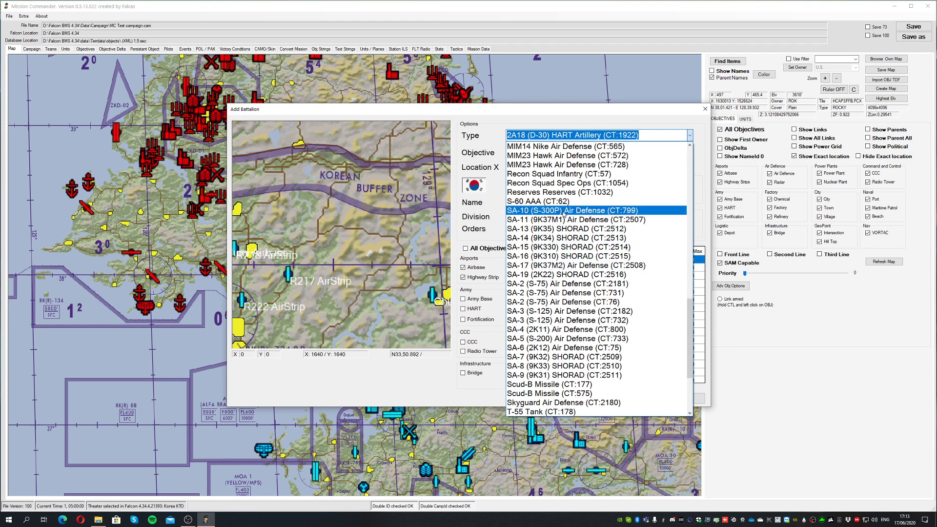
{"action": "left_click", "coordinate": [557, 404]}
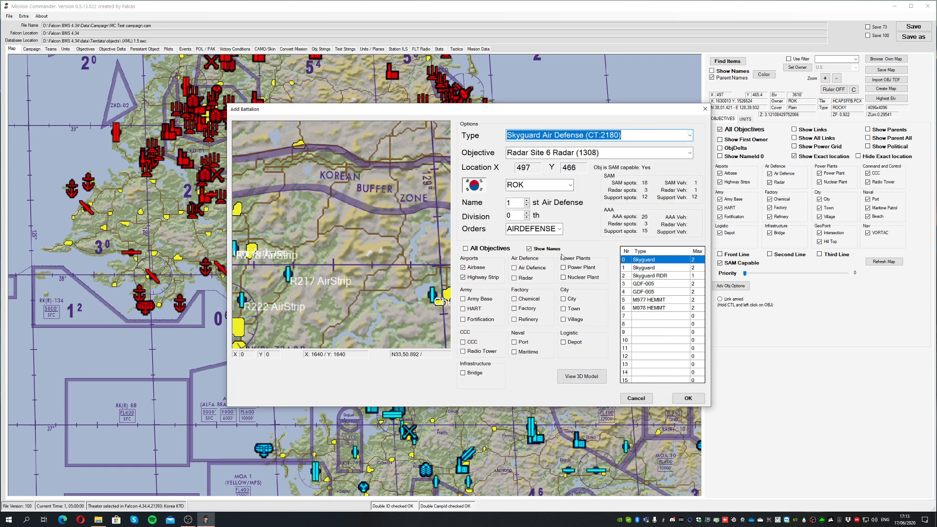
Review the Skyguard battalion's orders and vehicle list against the radar site's available spots, and cancel adding the battalion
{"action": "left_click", "coordinate": [512, 216]}
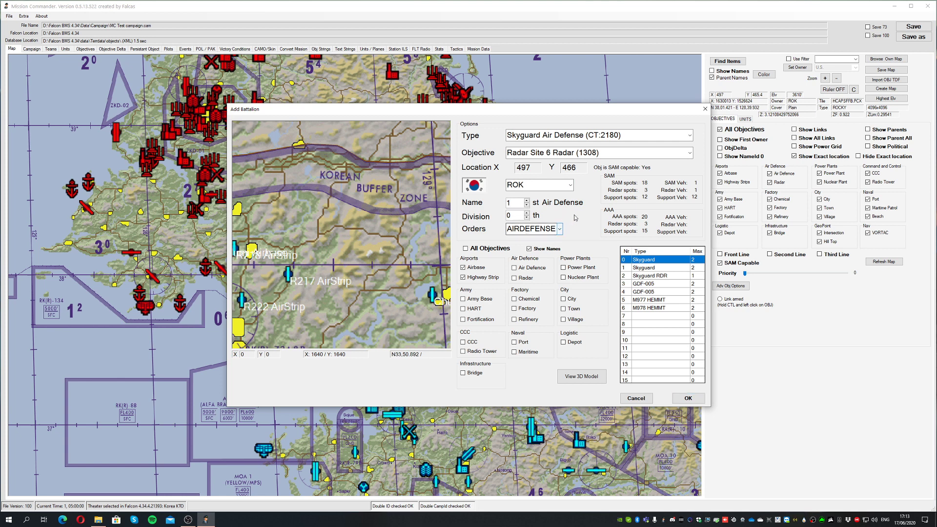
{"action": "left_click_drag", "start_coordinate": [664, 268], "coordinate": [656, 309]}
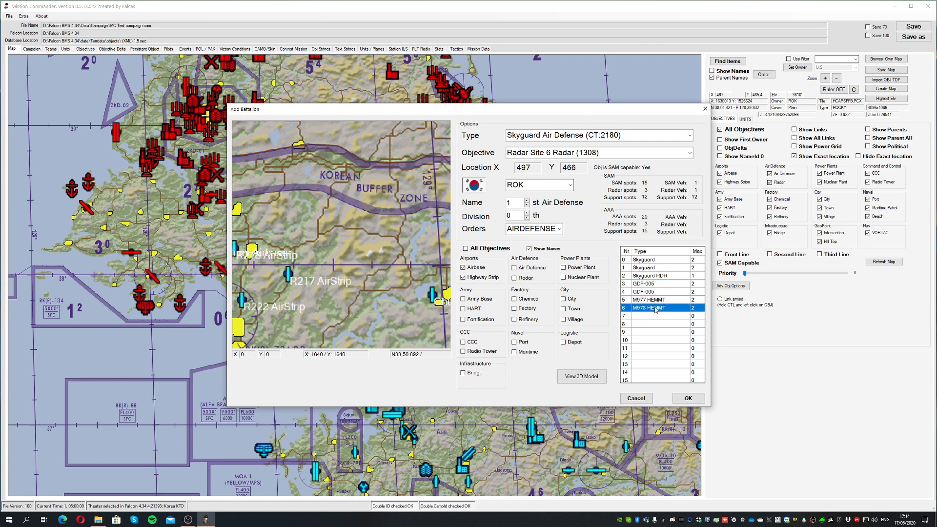
{"action": "left_click", "coordinate": [651, 260]}
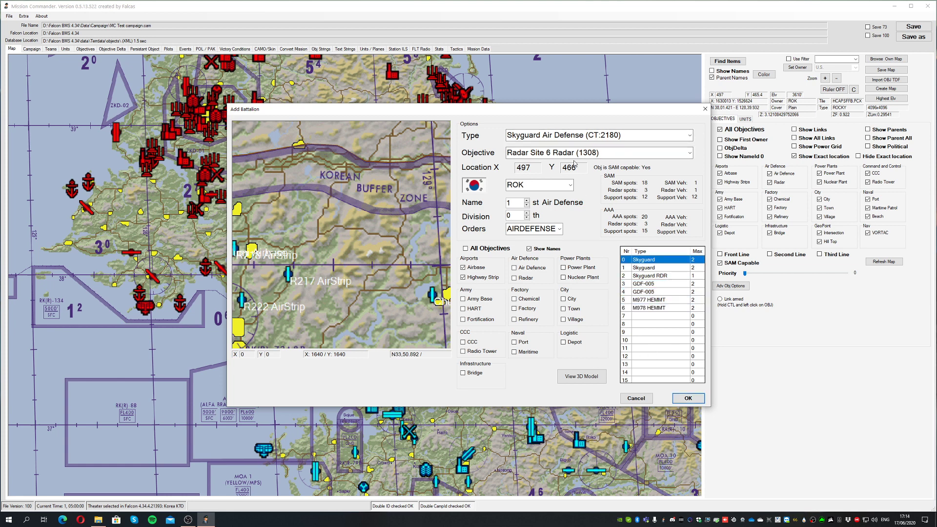
{"action": "left_click_drag", "start_coordinate": [662, 307], "coordinate": [665, 263]}
{"action": "left_click", "coordinate": [636, 398]}
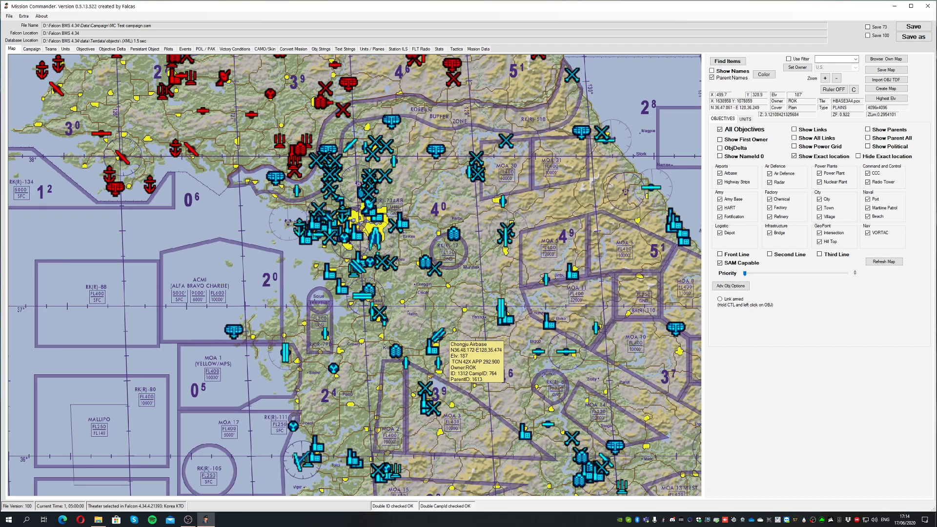
Check which actions are available for Chongju Airbase on the map, without choosing one
{"action": "right_click", "coordinate": [441, 336]}
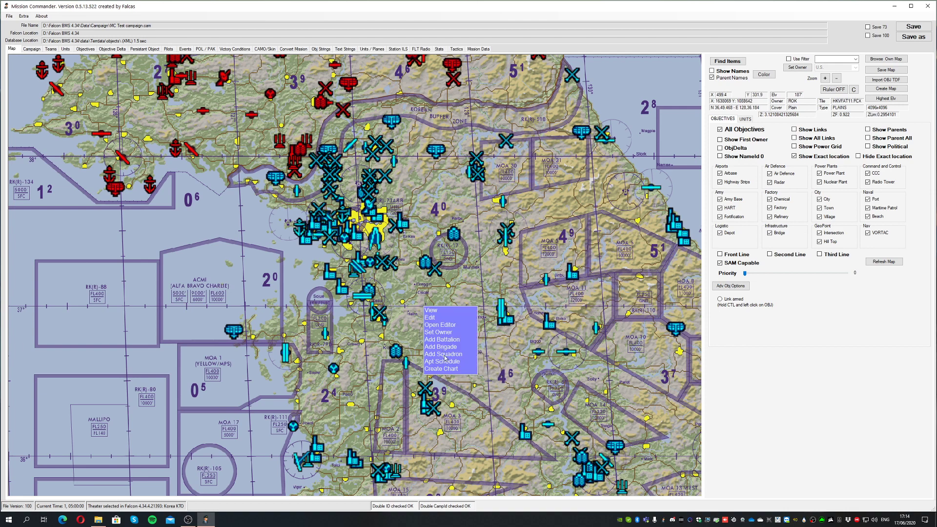
{"action": "key", "text": "Escape"}
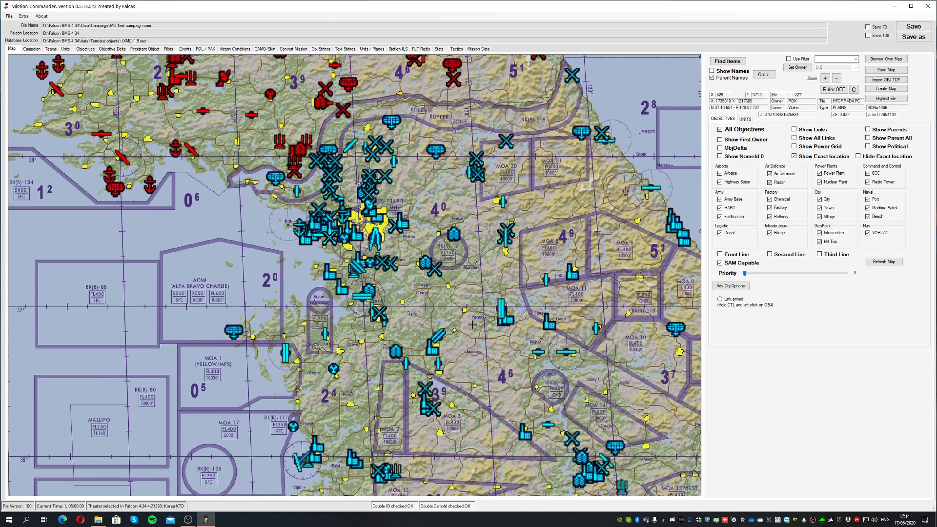
{"action": "left_click_drag", "start_coordinate": [481, 271], "coordinate": [470, 365]}
{"action": "left_click_drag", "start_coordinate": [517, 302], "coordinate": [539, 257]}
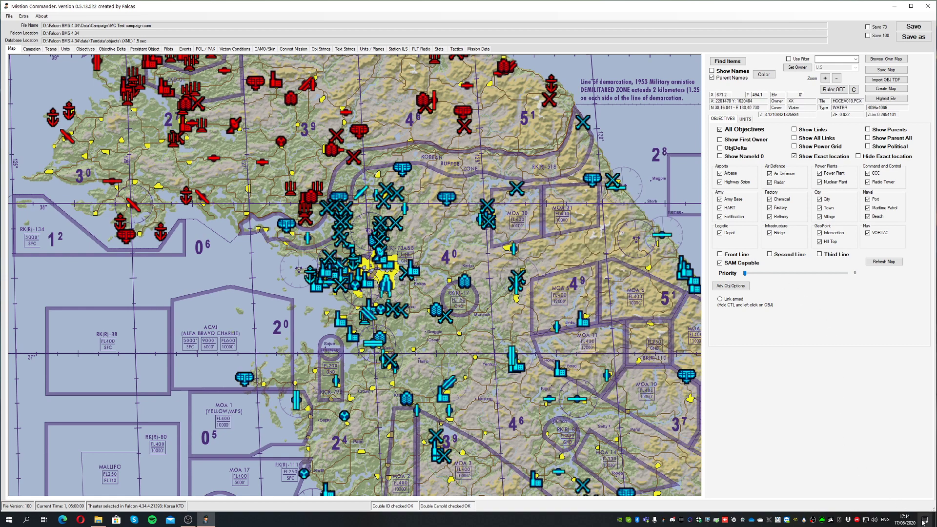
Review the unit display options for land and sea forces, returning to the air unit options
{"action": "left_click", "coordinate": [746, 119]}
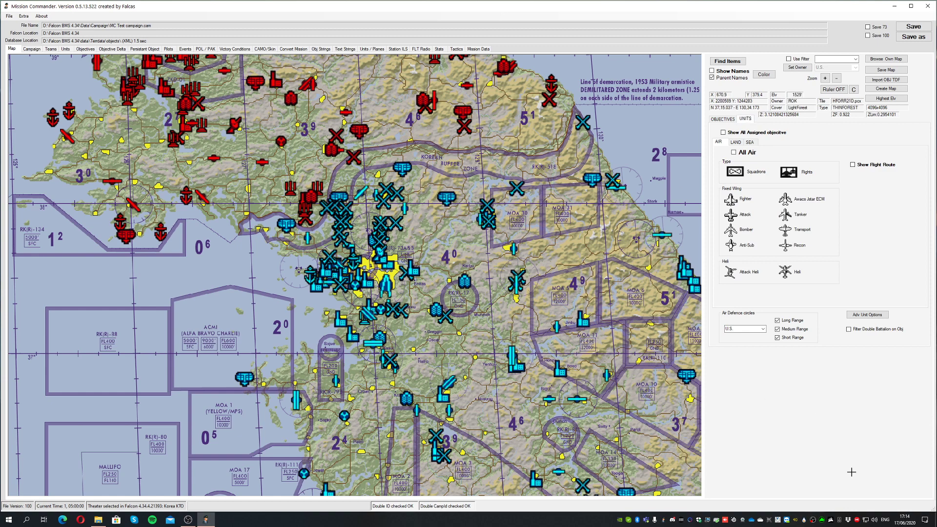
{"action": "left_click", "coordinate": [723, 120]}
{"action": "left_click", "coordinate": [746, 119]}
{"action": "left_click_drag", "start_coordinate": [443, 242], "coordinate": [472, 266]}
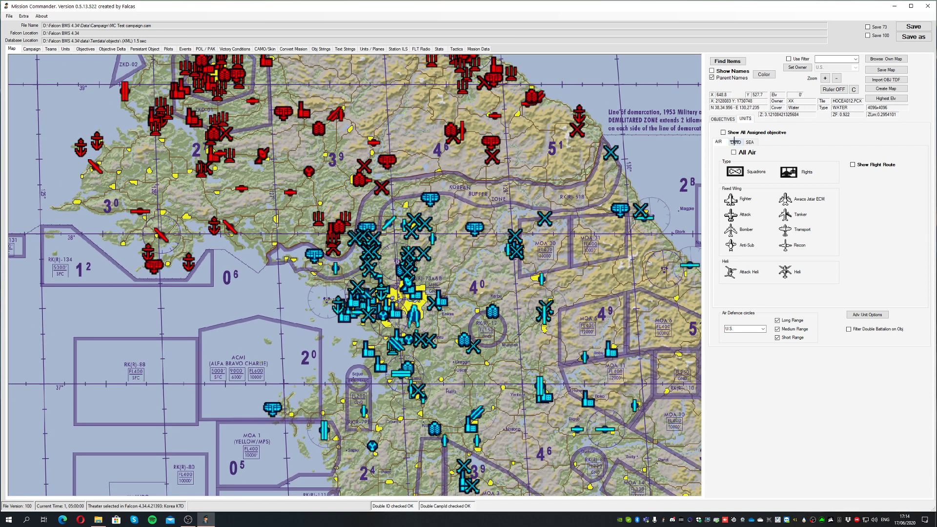
{"action": "left_click", "coordinate": [736, 142]}
{"action": "left_click", "coordinate": [750, 142]}
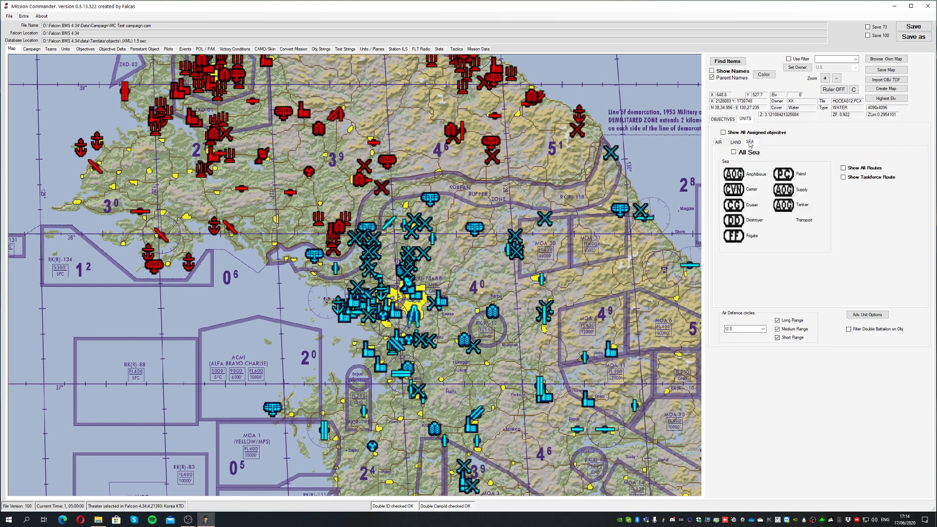
{"action": "left_click", "coordinate": [719, 143]}
Display the fighter squadrons on the map
{"action": "left_click", "coordinate": [734, 153]}
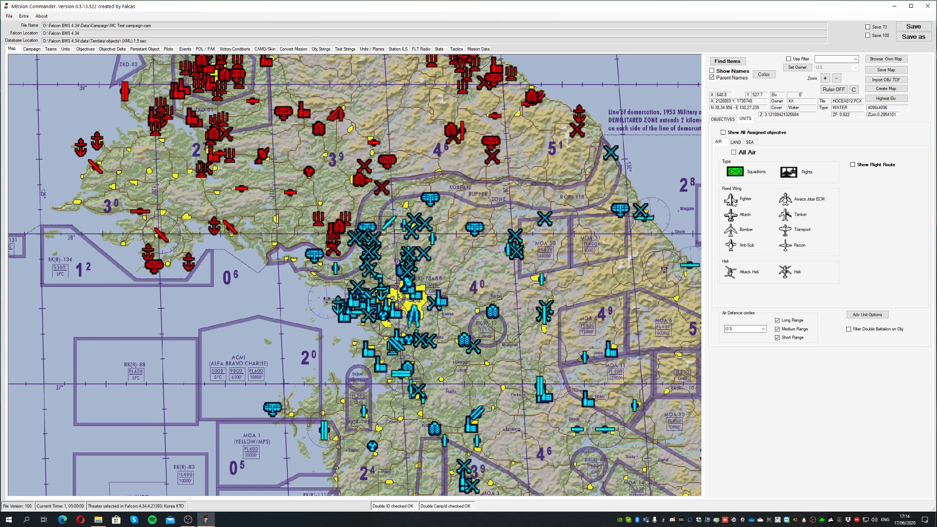
{"action": "left_click", "coordinate": [732, 201]}
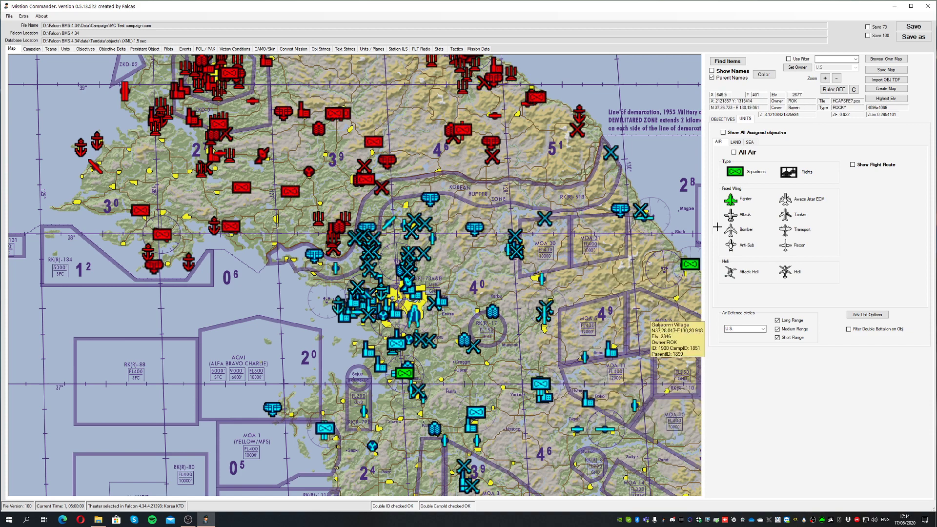
{"action": "left_click", "coordinate": [762, 215]}
Display only the AWACS/JSTAR/ECM squadrons and locate them across the theater
{"action": "left_click", "coordinate": [785, 199]}
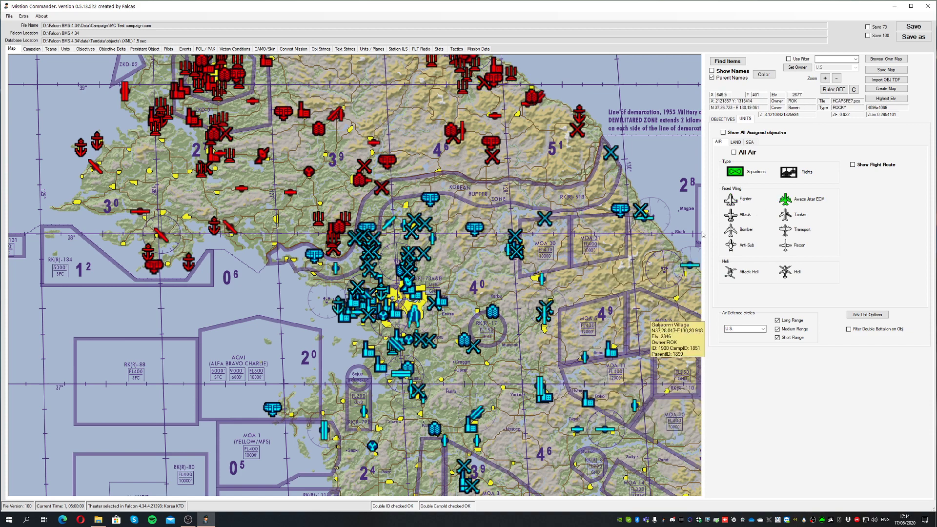
{"action": "scroll", "coordinate": [250, 290], "scroll_direction": "down", "scroll_amount": 4}
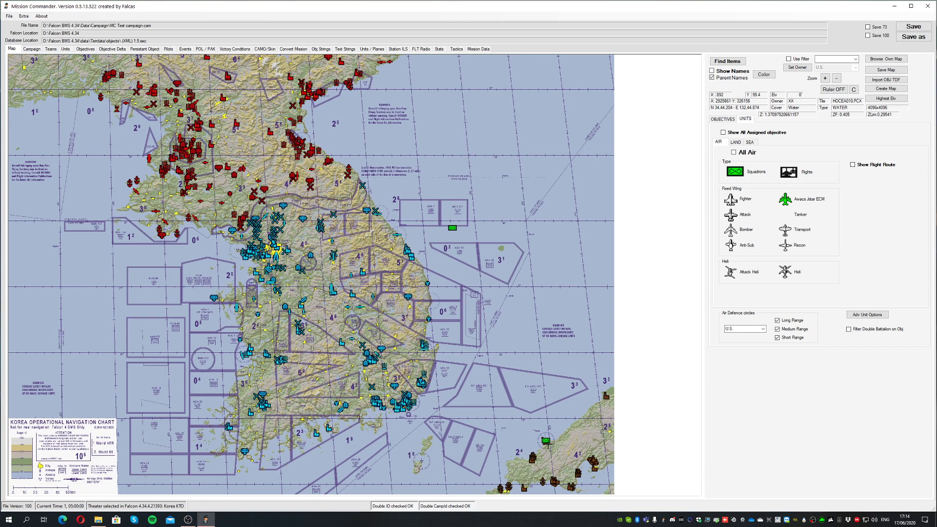
{"action": "left_click_drag", "start_coordinate": [449, 218], "coordinate": [497, 333]}
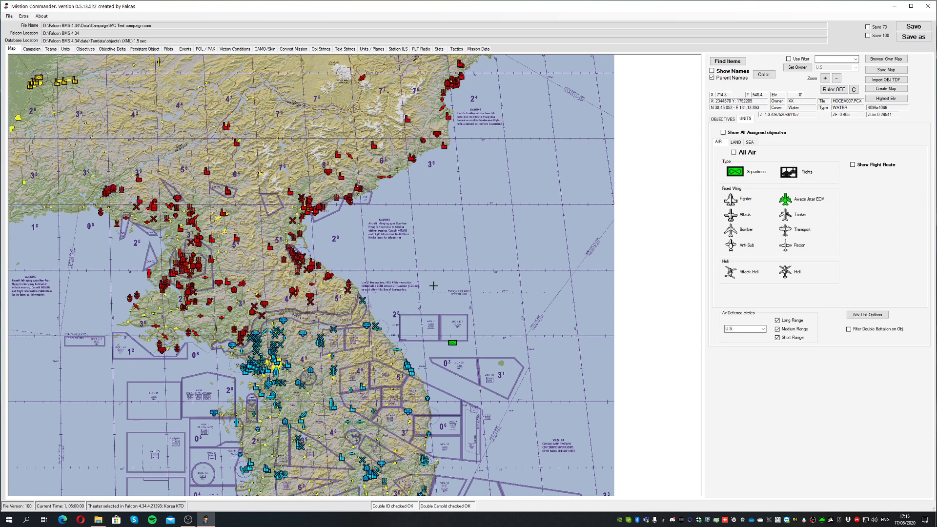
{"action": "scroll", "coordinate": [398, 256], "scroll_direction": "up", "scroll_amount": 2}
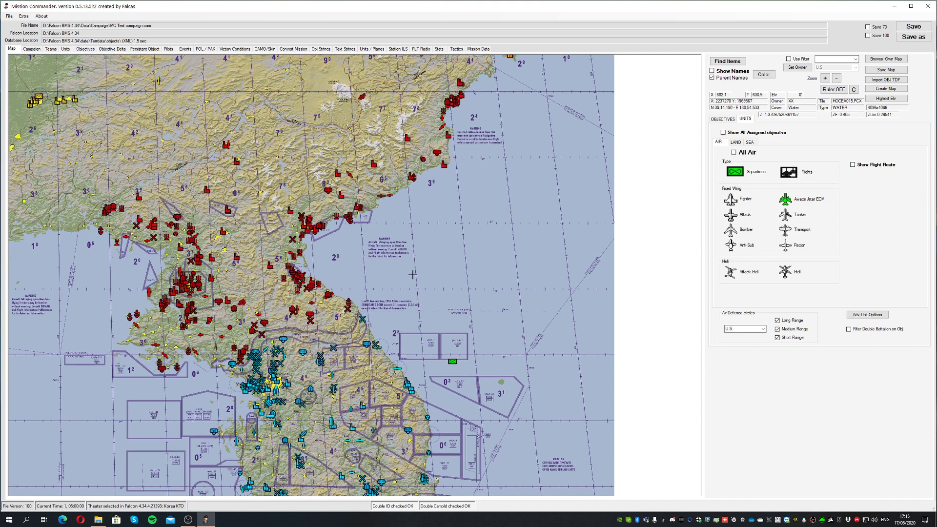
{"action": "scroll", "coordinate": [415, 265], "scroll_direction": "up", "scroll_amount": 2}
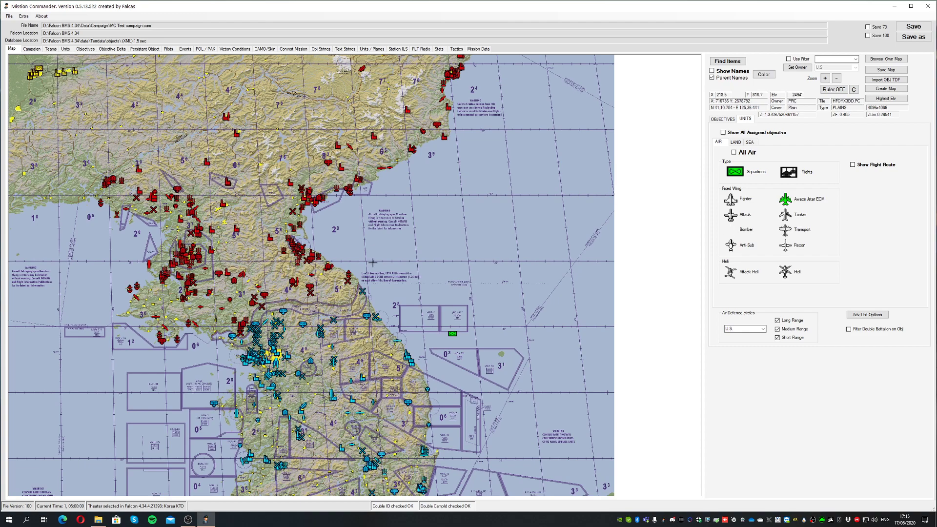
{"action": "scroll", "coordinate": [483, 312], "scroll_direction": "up", "scroll_amount": 3}
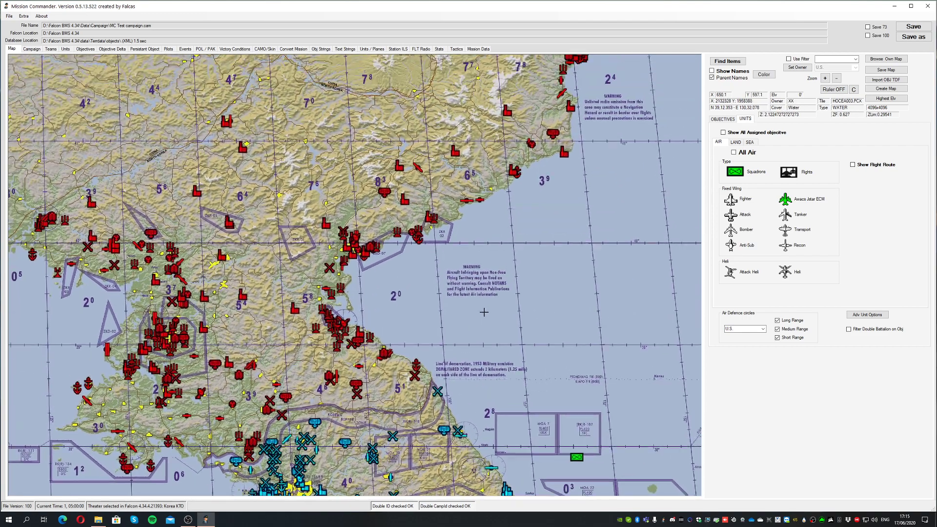
{"action": "left_click_drag", "start_coordinate": [484, 312], "coordinate": [569, 209]}
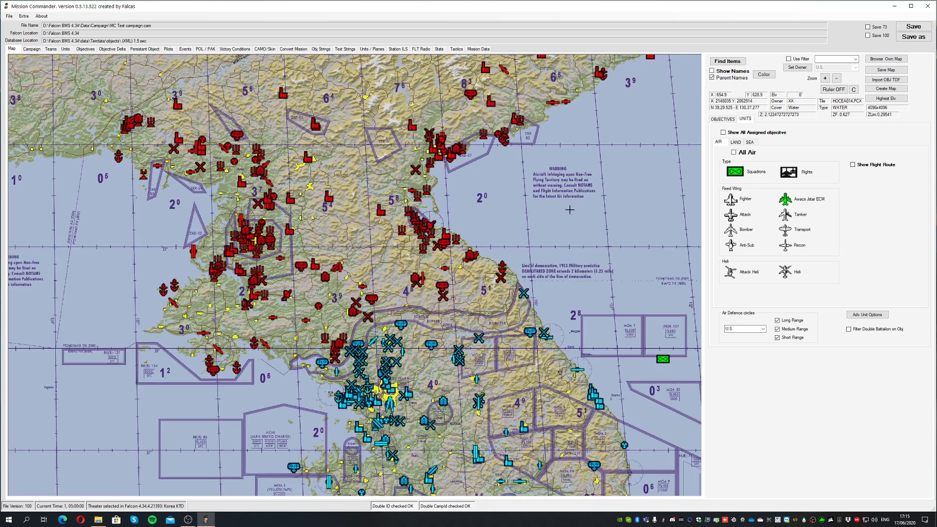
Show all air units across the theater, examine their locations in South Korea, and hide them again
{"action": "left_click", "coordinate": [785, 199]}
{"action": "left_click", "coordinate": [734, 153]}
{"action": "scroll", "coordinate": [599, 220], "scroll_direction": "down", "scroll_amount": 5}
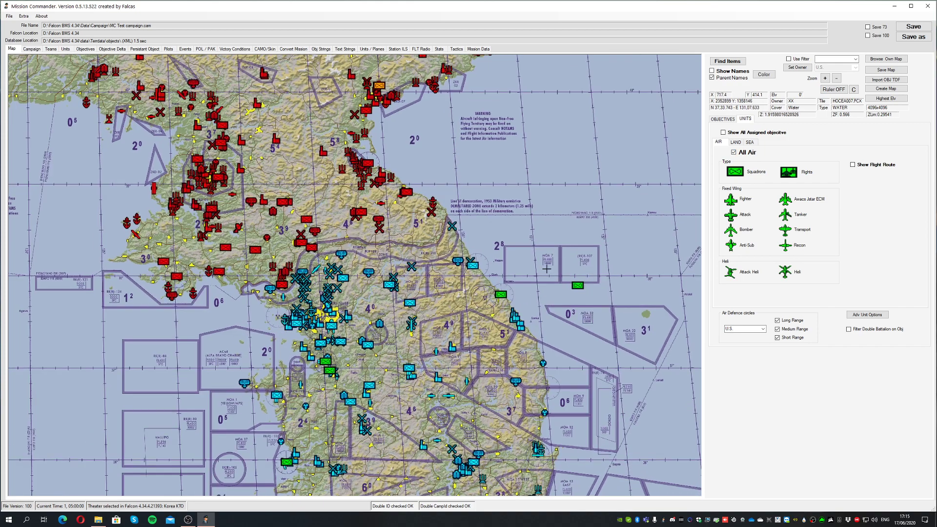
{"action": "left_click_drag", "start_coordinate": [547, 268], "coordinate": [556, 177]}
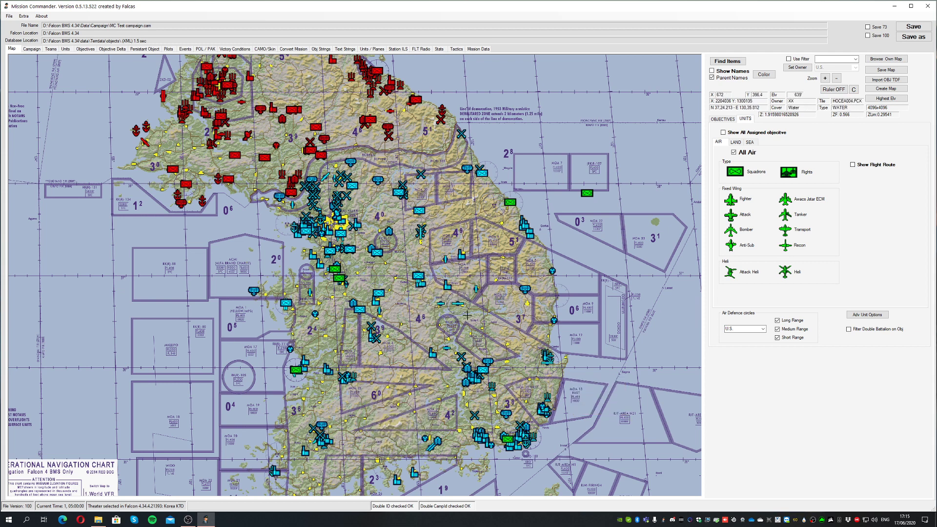
{"action": "left_click", "coordinate": [734, 153]}
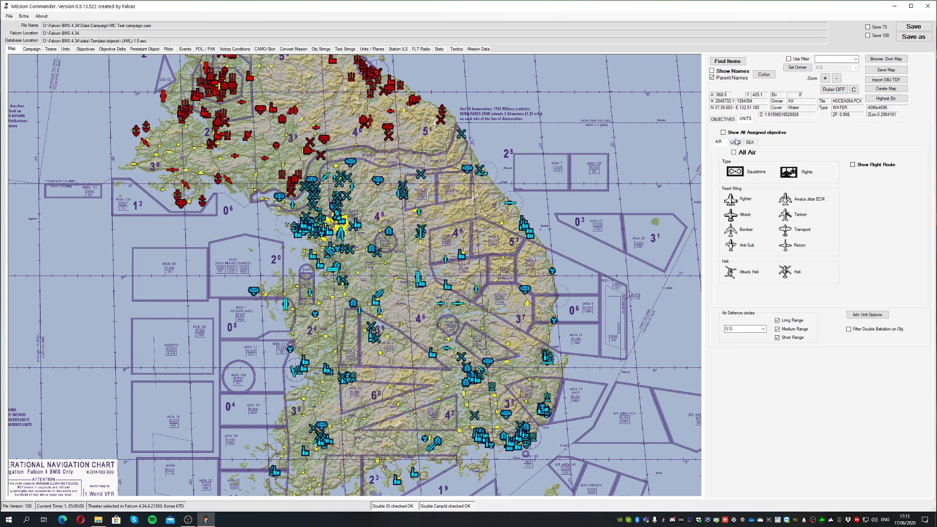
Display the air defence land units with their U.S. range circles and examine the coverage of South Korea
{"action": "left_click", "coordinate": [736, 142]}
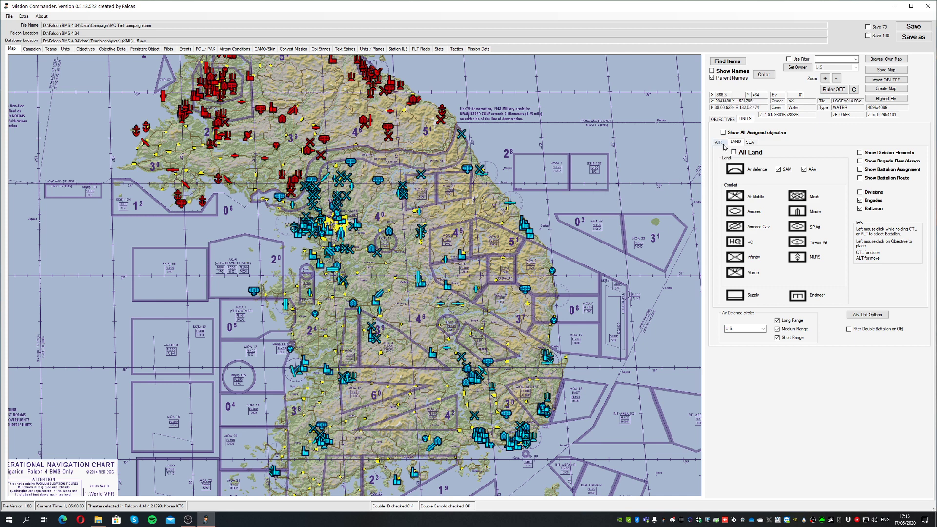
{"action": "left_click", "coordinate": [750, 142]}
{"action": "left_click", "coordinate": [736, 142]}
{"action": "left_click", "coordinate": [733, 170]}
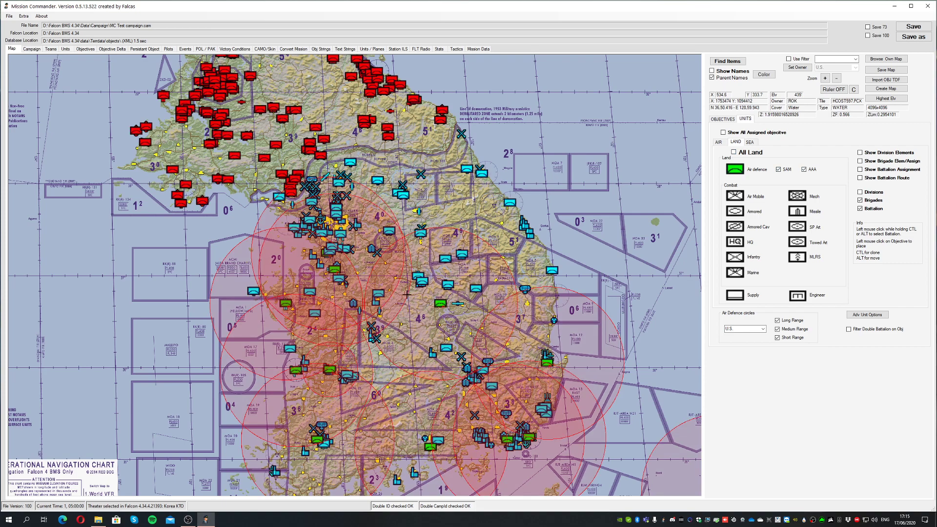
{"action": "scroll", "coordinate": [486, 228], "scroll_direction": "up", "scroll_amount": 2}
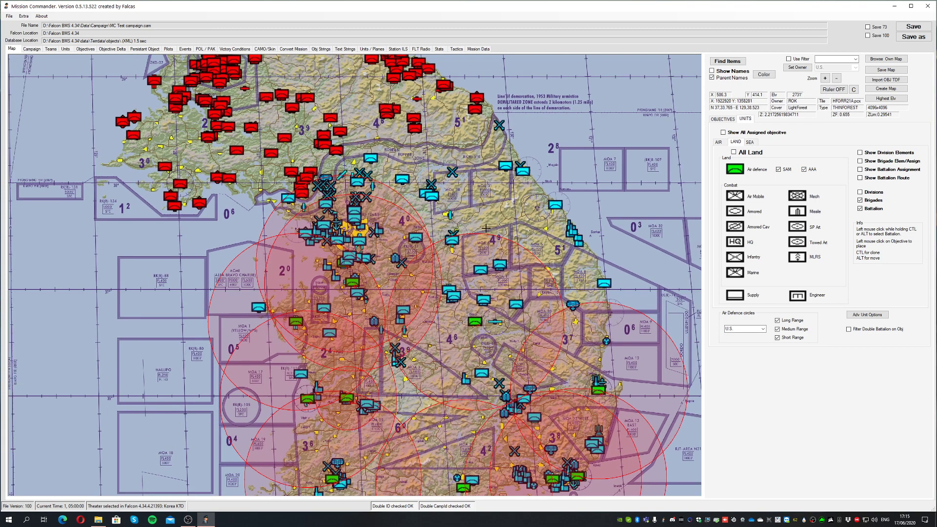
{"action": "left_click_drag", "start_coordinate": [486, 228], "coordinate": [514, 155]}
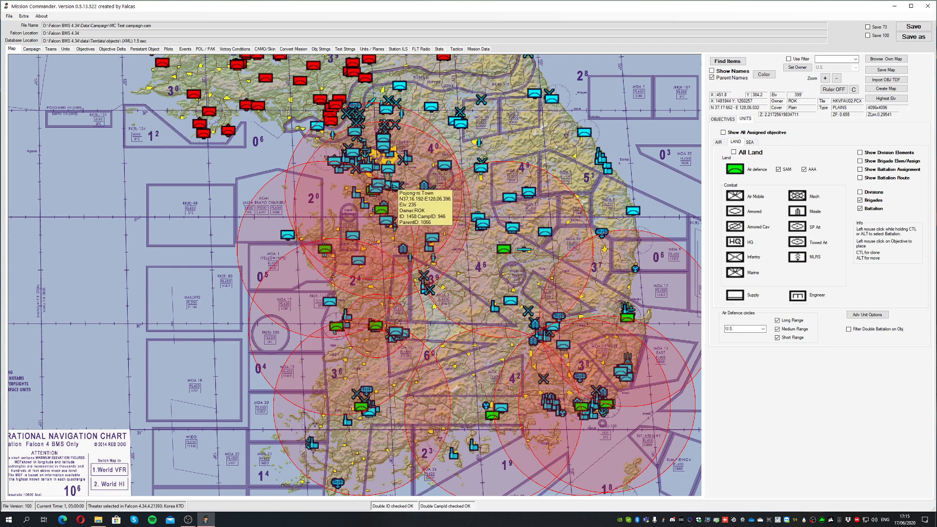
Set the air defence circles to ROK and, after viewing them, to DPRK
{"action": "left_click", "coordinate": [756, 332]}
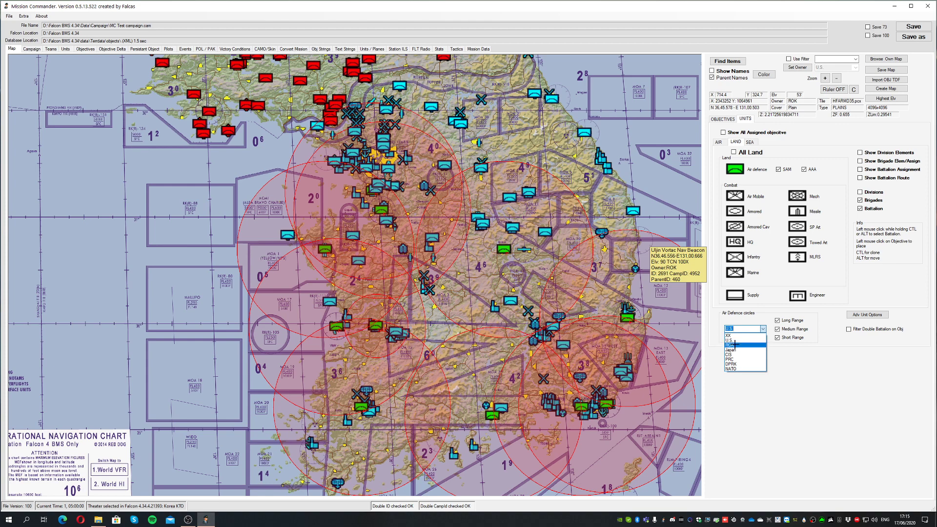
{"action": "left_click", "coordinate": [734, 344]}
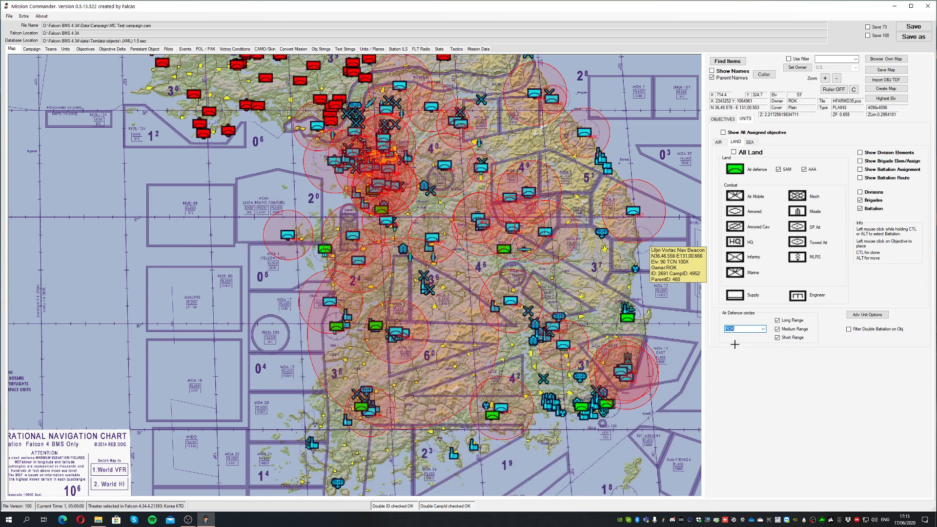
{"action": "left_click", "coordinate": [764, 330]}
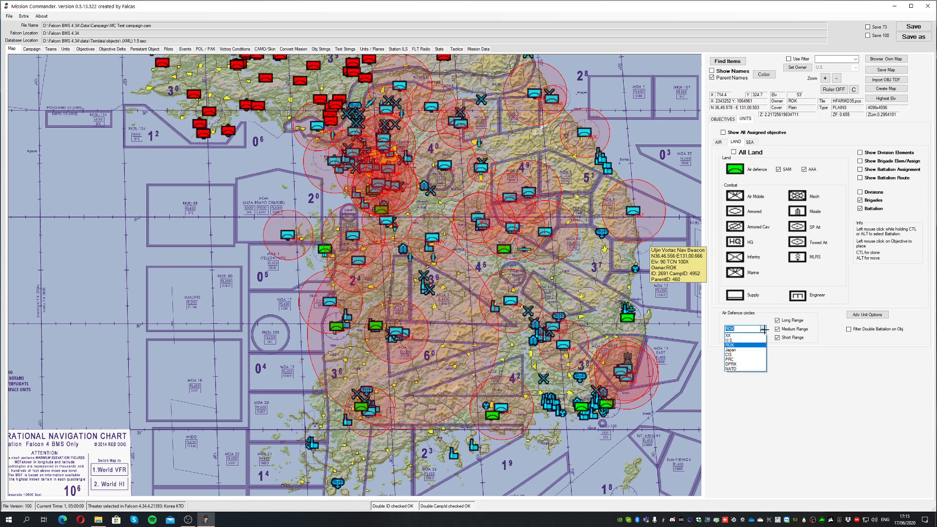
{"action": "left_click", "coordinate": [742, 363]}
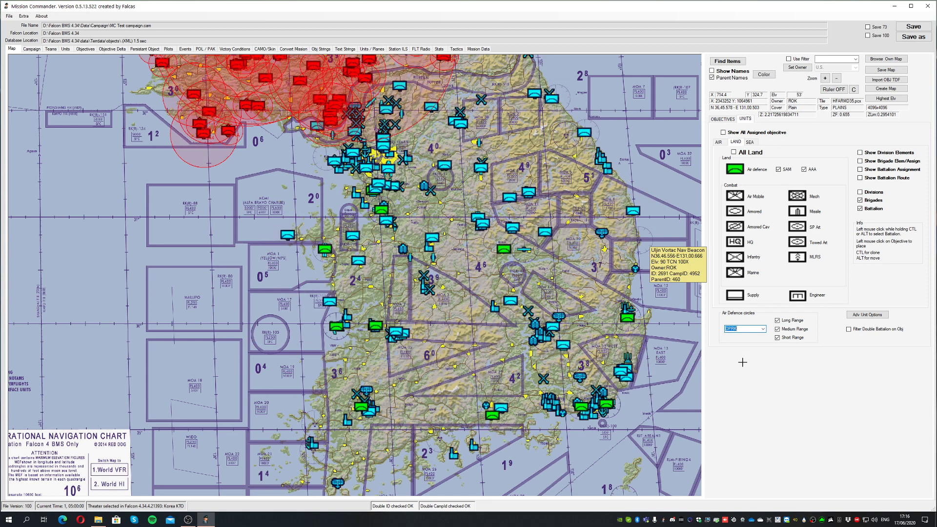
Examine the DPRK air defence coverage north of the border, and hide the air defence units
{"action": "left_click_drag", "start_coordinate": [301, 197], "coordinate": [354, 419]}
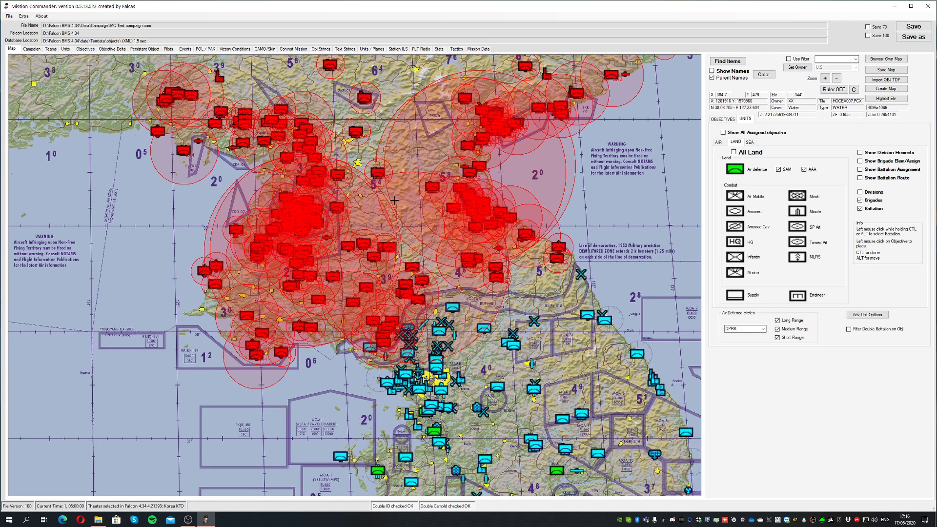
{"action": "mouse_move", "coordinate": [308, 209]}
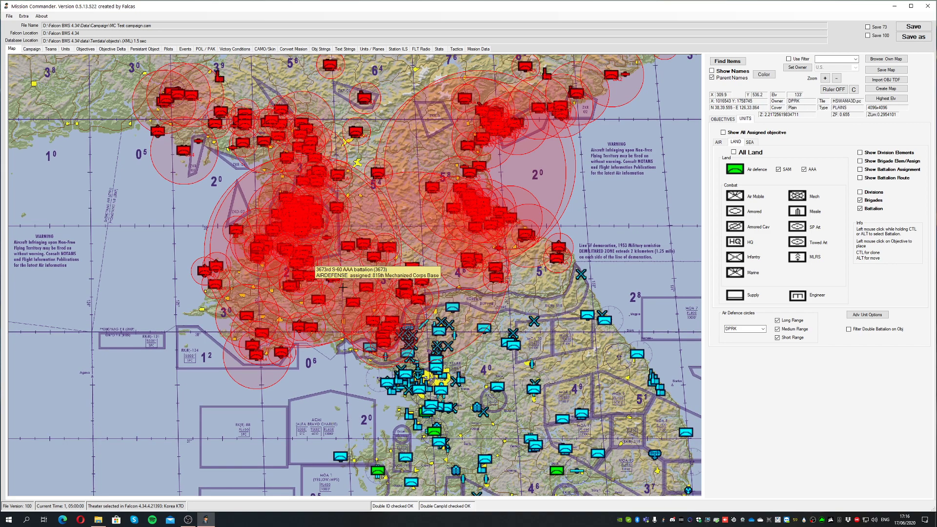
{"action": "left_click_drag", "start_coordinate": [624, 279], "coordinate": [561, 128]}
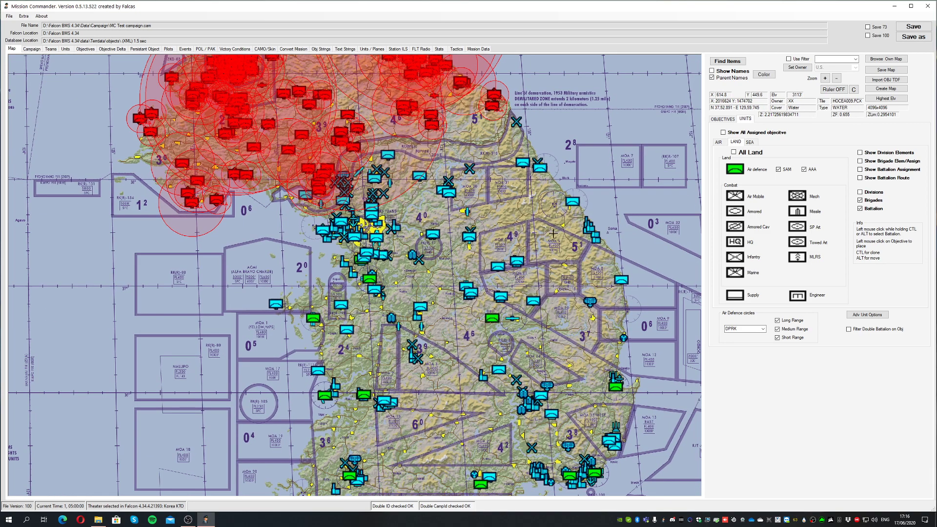
{"action": "left_click", "coordinate": [736, 172]}
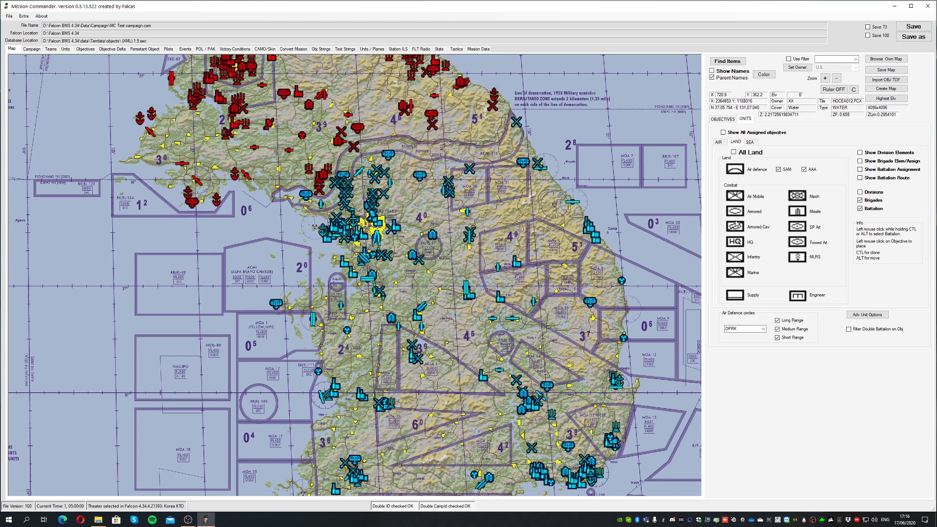
Display the air mobile, mech, missile, armored, armored cav, SP artillery, towed artillery and MLRS units on the map
{"action": "left_click", "coordinate": [742, 196]}
{"action": "left_click", "coordinate": [797, 196]}
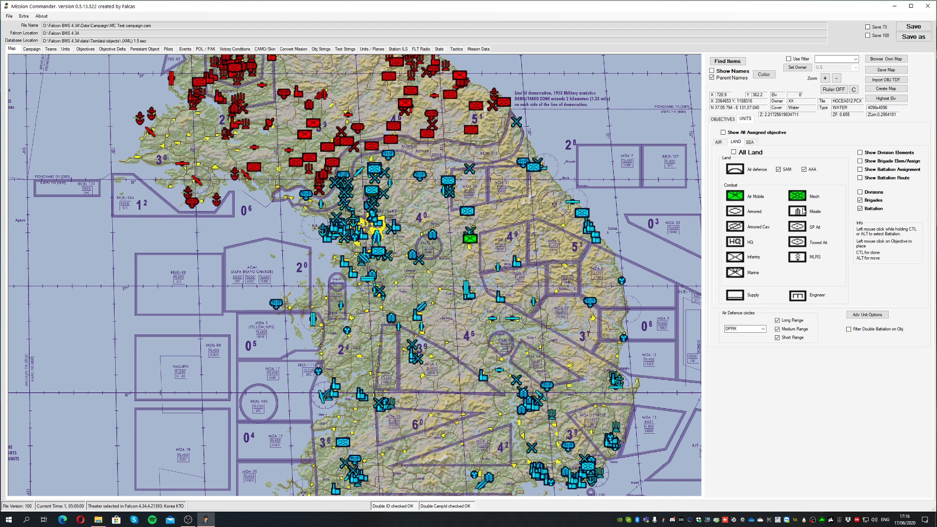
{"action": "left_click", "coordinate": [800, 212]}
{"action": "left_click", "coordinate": [736, 212]}
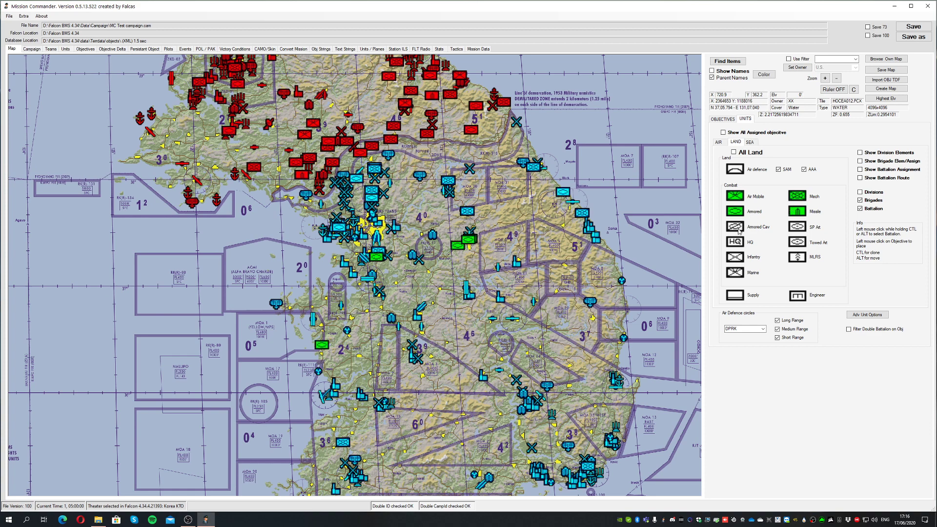
{"action": "left_click", "coordinate": [738, 227]}
{"action": "left_click", "coordinate": [798, 242]}
{"action": "left_click", "coordinate": [799, 257]}
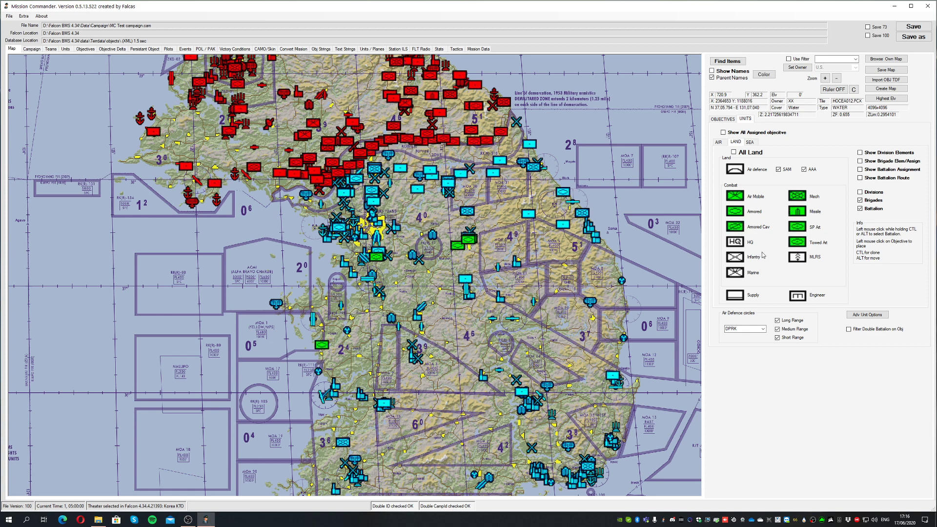
Add the HQ, infantry, marine, supply and engineer units to the map display
{"action": "left_click", "coordinate": [735, 243]}
{"action": "left_click", "coordinate": [739, 258]}
{"action": "left_click", "coordinate": [735, 274]}
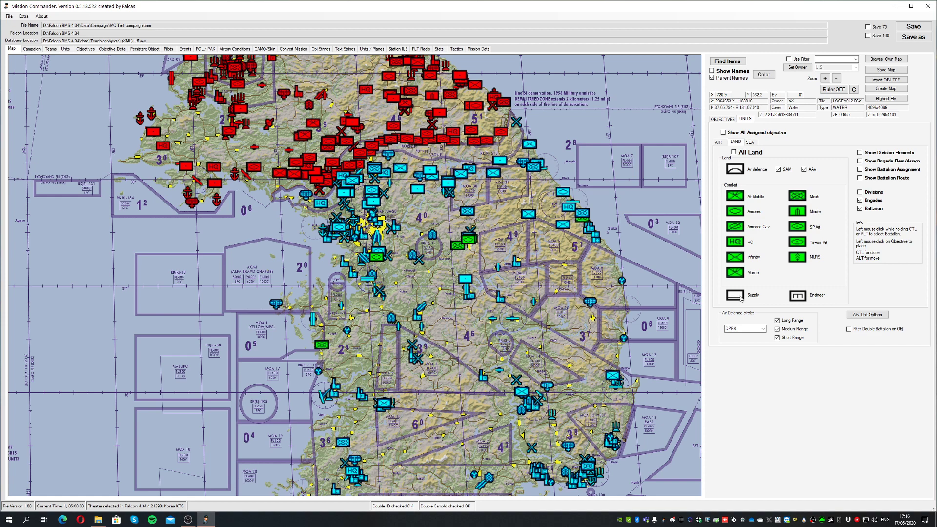
{"action": "left_click", "coordinate": [735, 296]}
{"action": "left_click", "coordinate": [798, 296]}
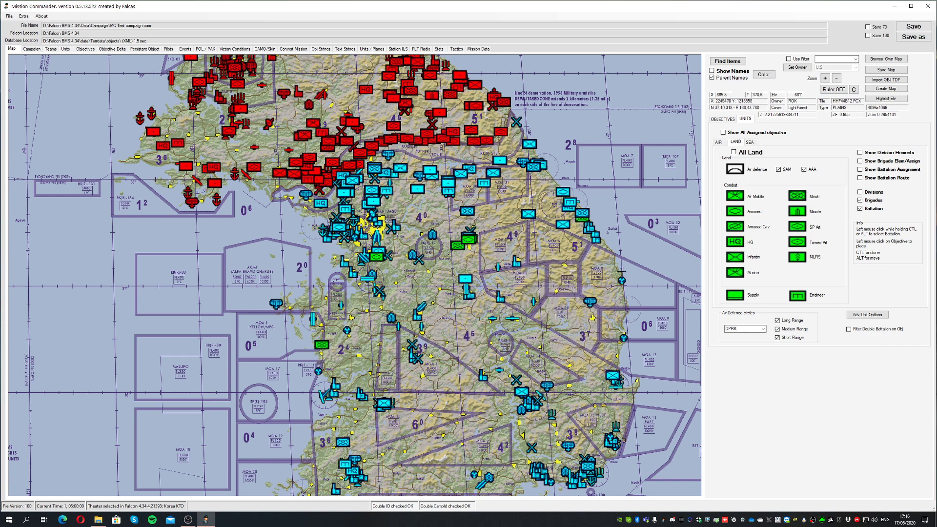
Display all land units across the Korea theater, and hide them all again
{"action": "left_click_drag", "start_coordinate": [502, 212], "coordinate": [530, 288]}
{"action": "scroll", "coordinate": [530, 288], "scroll_direction": "up", "scroll_amount": 1}
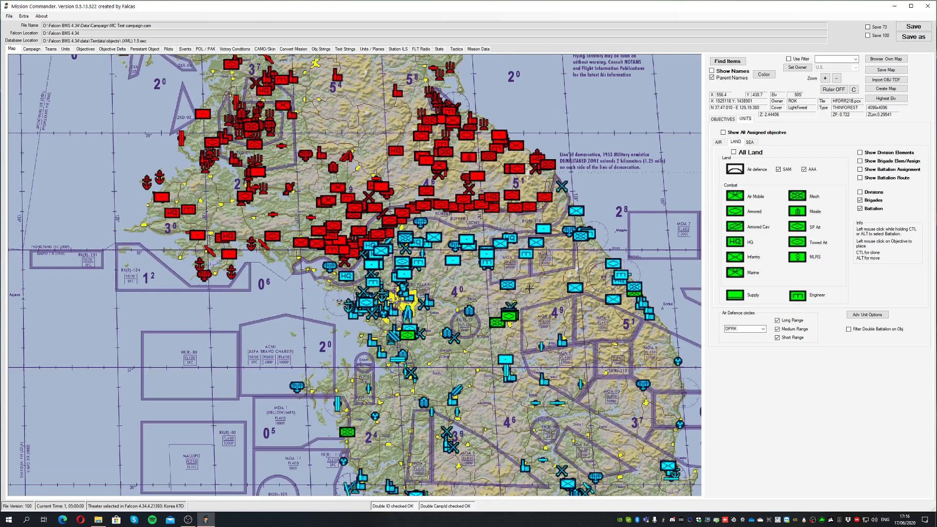
{"action": "left_click", "coordinate": [734, 153]}
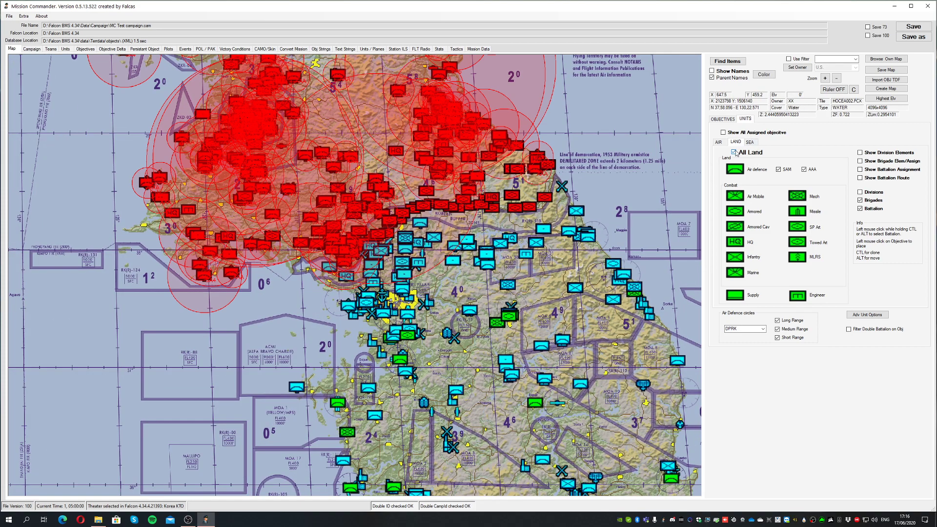
{"action": "left_click", "coordinate": [735, 153]}
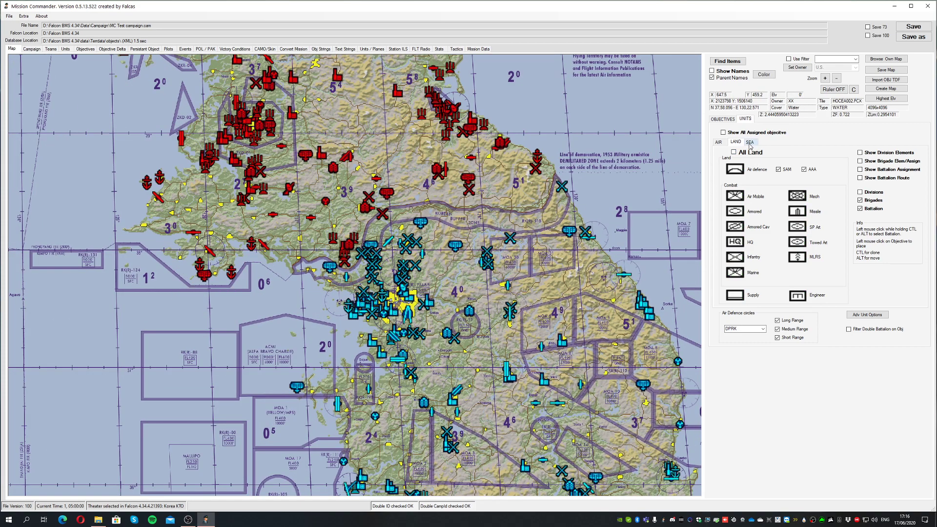
Display the carrier, supply, tanker and patrol sea units on the map
{"action": "left_click", "coordinate": [749, 143]}
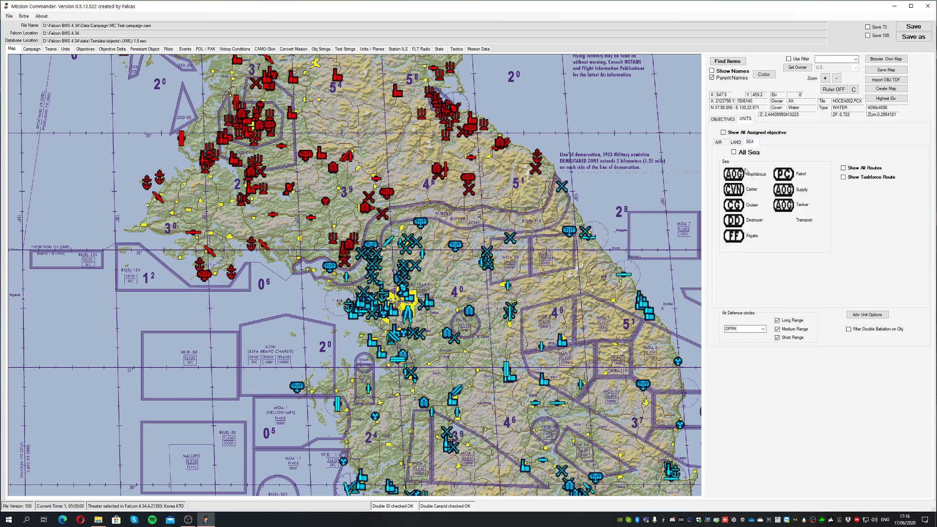
{"action": "left_click", "coordinate": [735, 194]}
{"action": "left_click_drag", "start_coordinate": [693, 293], "coordinate": [527, 220]}
{"action": "scroll", "coordinate": [537, 218], "scroll_direction": "down", "scroll_amount": 1}
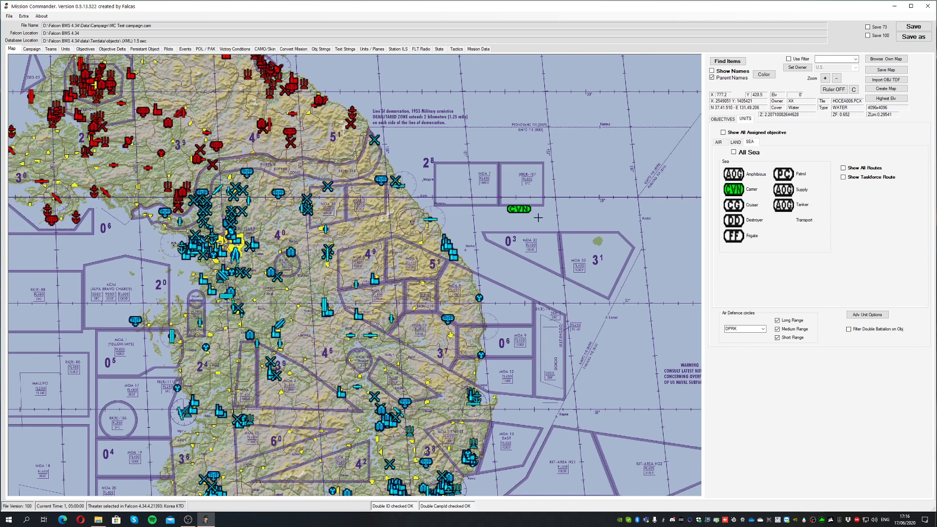
{"action": "left_click", "coordinate": [784, 191]}
{"action": "left_click", "coordinate": [784, 206]}
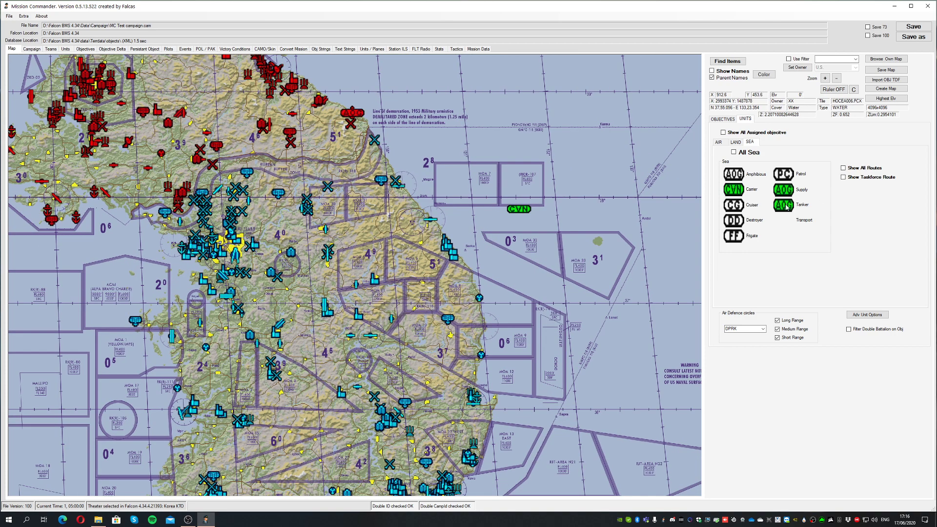
{"action": "left_click", "coordinate": [784, 174]}
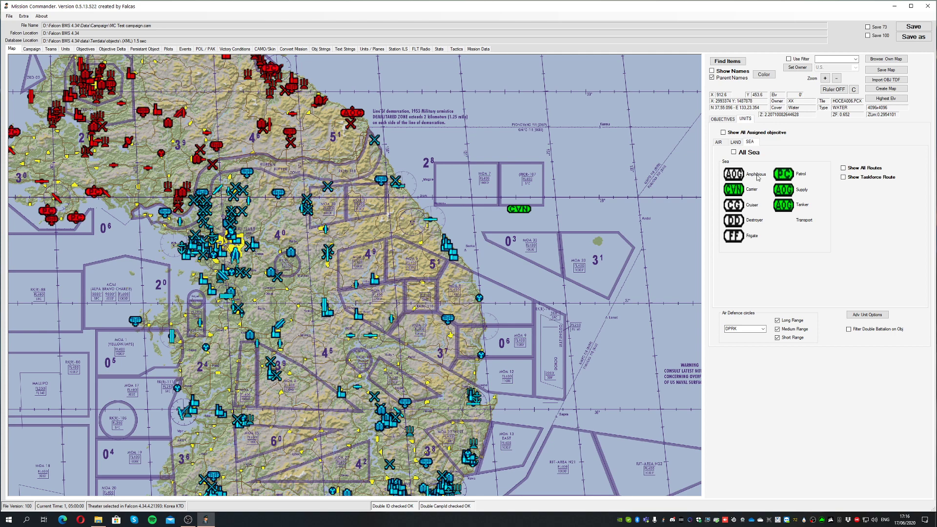
Add the amphibious, cruiser, destroyer and frigate units around the Korean coast, and hide all sea units after viewing them
{"action": "left_click", "coordinate": [732, 175]}
{"action": "left_click", "coordinate": [735, 209]}
{"action": "left_click", "coordinate": [735, 219]}
{"action": "left_click", "coordinate": [733, 236]}
{"action": "left_click_drag", "start_coordinate": [400, 412], "coordinate": [503, 268]}
{"action": "scroll", "coordinate": [358, 285], "scroll_direction": "down", "scroll_amount": 3}
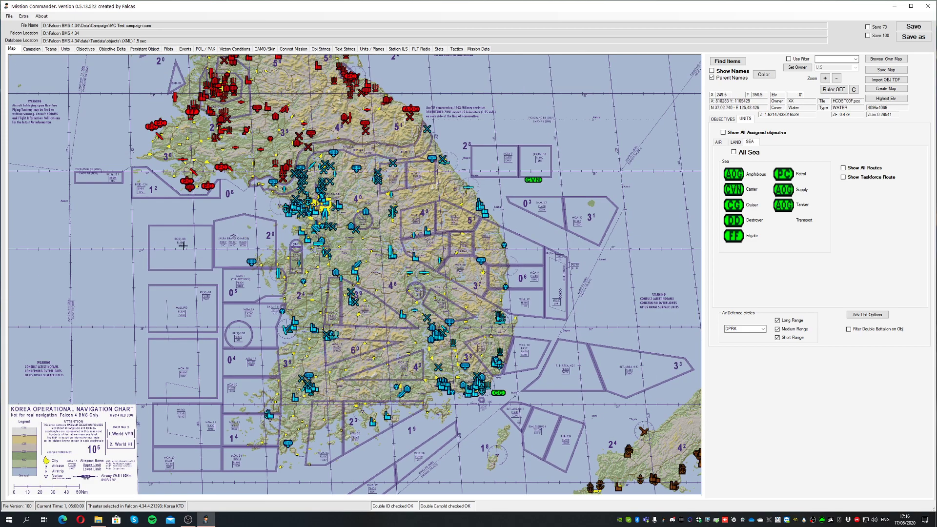
{"action": "scroll", "coordinate": [191, 251], "scroll_direction": "up", "scroll_amount": 2}
{"action": "left_click_drag", "start_coordinate": [191, 251], "coordinate": [191, 380]}
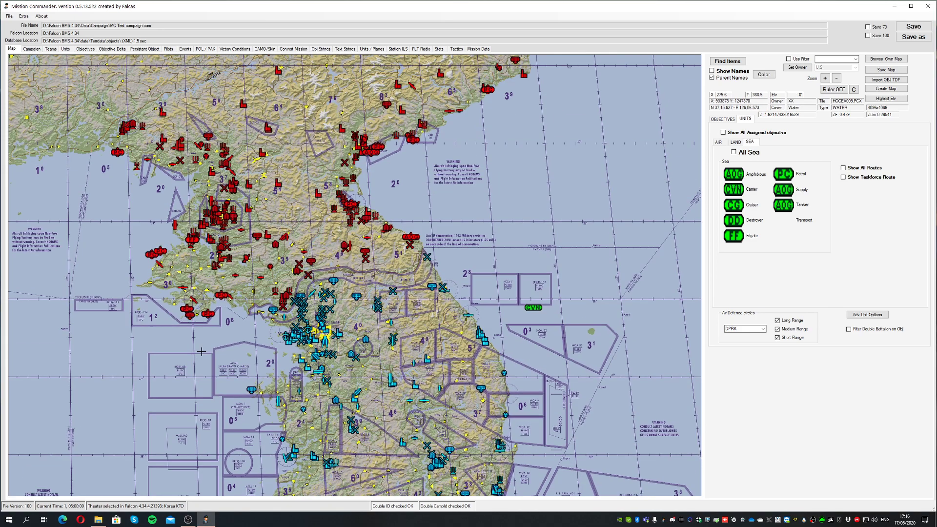
{"action": "left_click", "coordinate": [734, 153]}
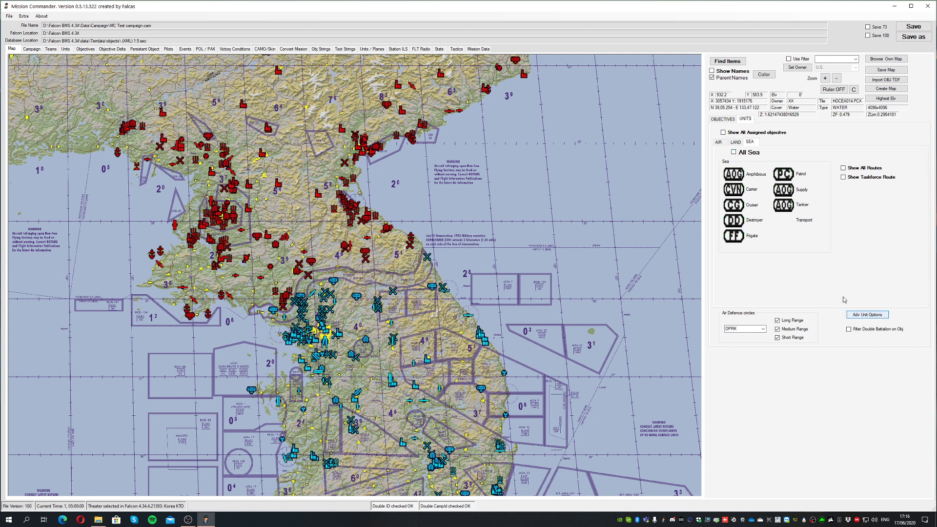
Review the advanced object options for objectives, including the import/export, flags, links and radar functions, without applying any
{"action": "left_click", "coordinate": [719, 142]}
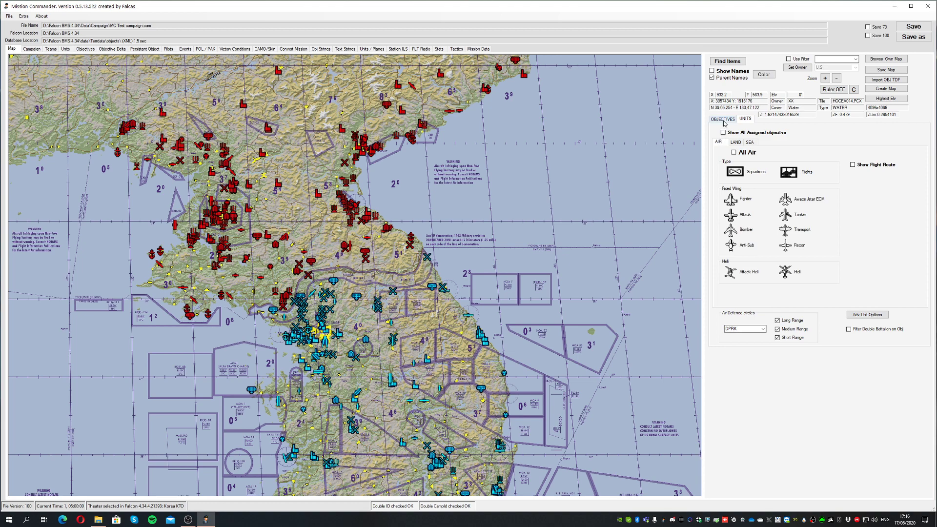
{"action": "left_click", "coordinate": [723, 119]}
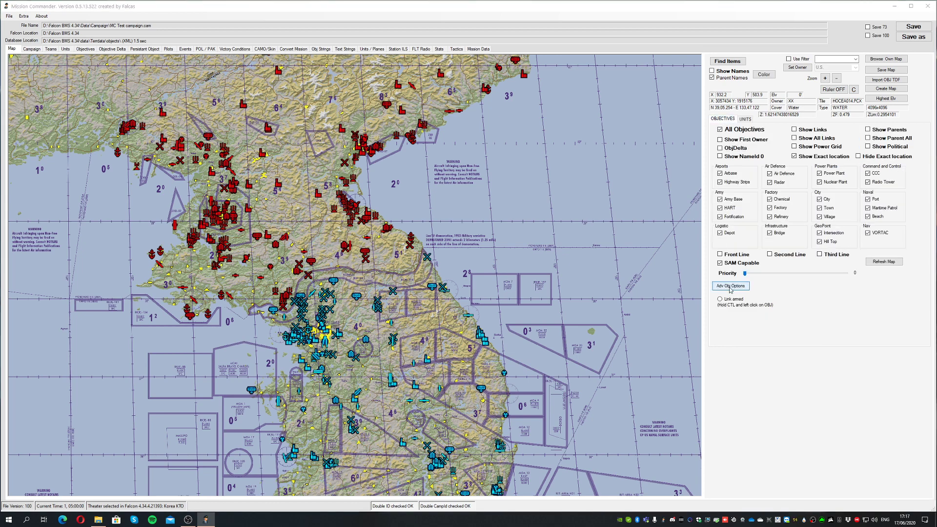
{"action": "left_click", "coordinate": [731, 286]}
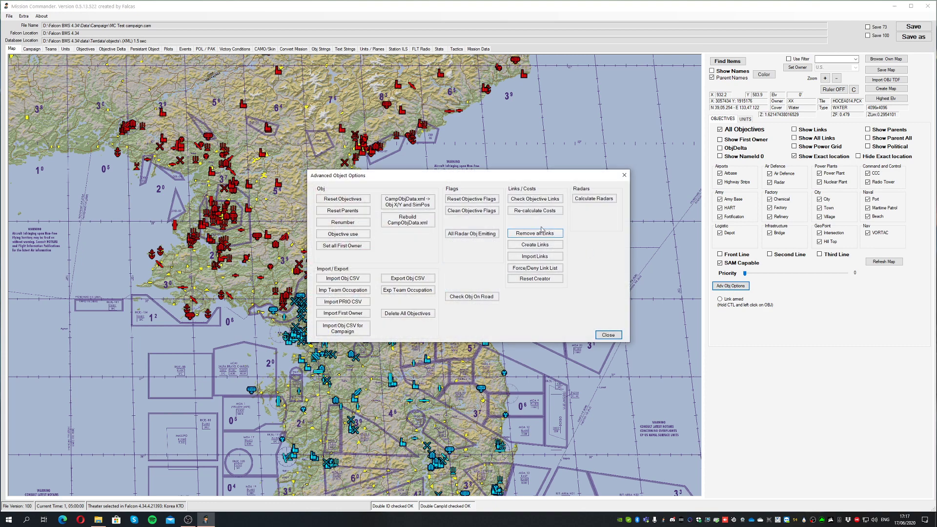
{"action": "left_click", "coordinate": [625, 176]}
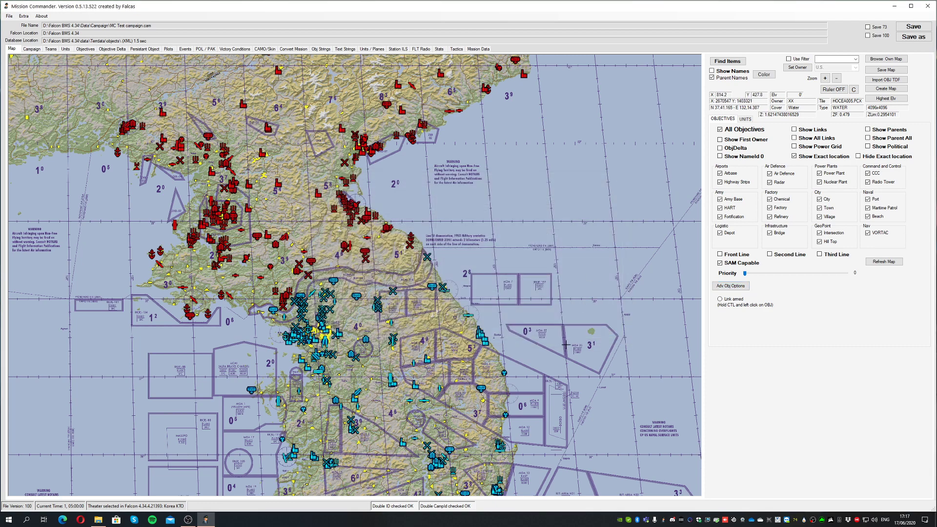
{"action": "scroll", "coordinate": [578, 213], "scroll_direction": "down", "scroll_amount": 3}
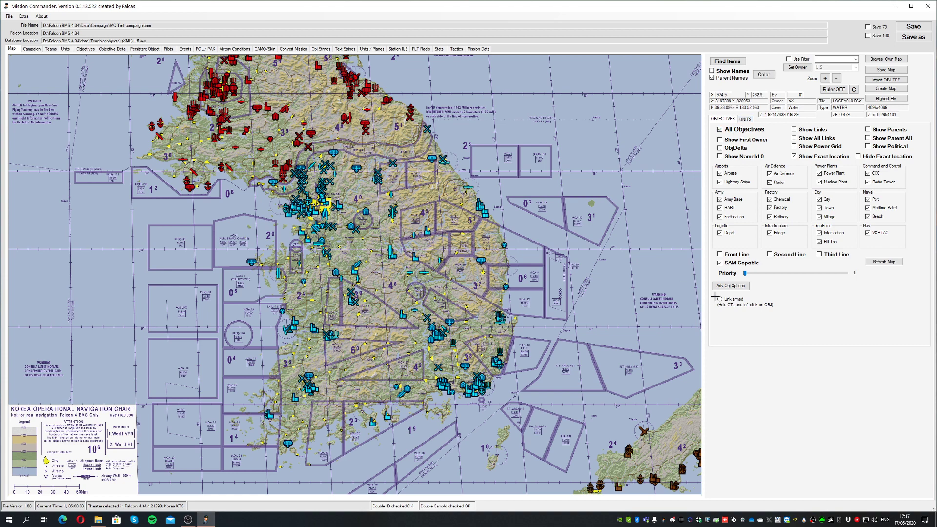
{"action": "left_click", "coordinate": [731, 286]}
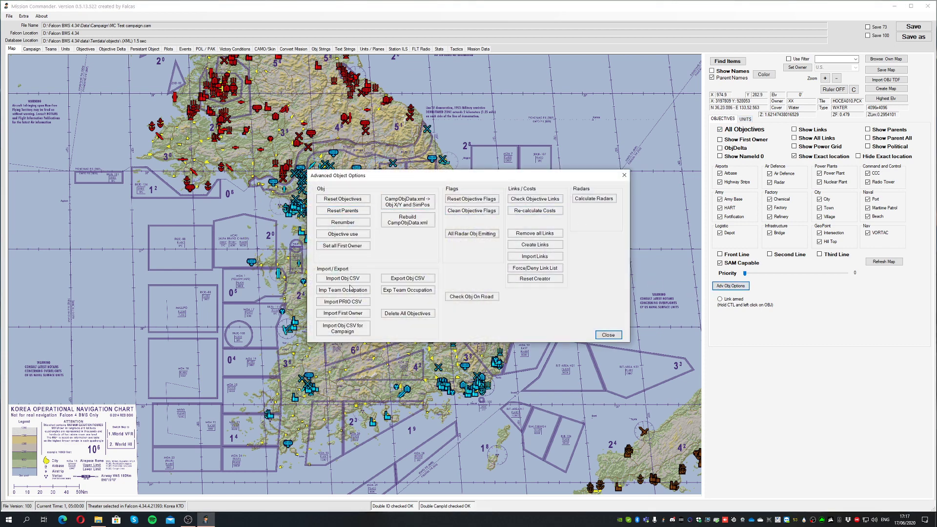
{"action": "left_click", "coordinate": [624, 175]}
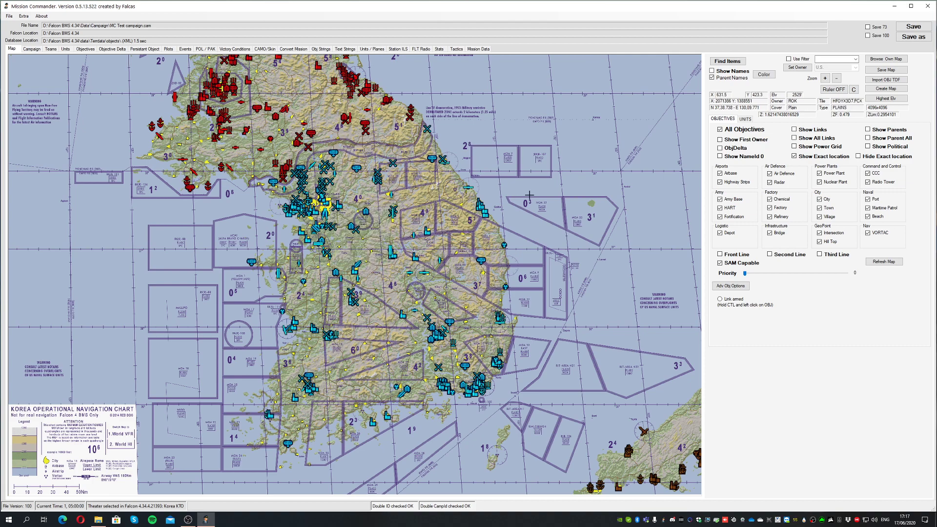
List the campaign's squadrons in the units table
{"action": "scroll", "coordinate": [520, 219], "scroll_direction": "up", "scroll_amount": 1}
{"action": "scroll", "coordinate": [521, 219], "scroll_direction": "up", "scroll_amount": 5}
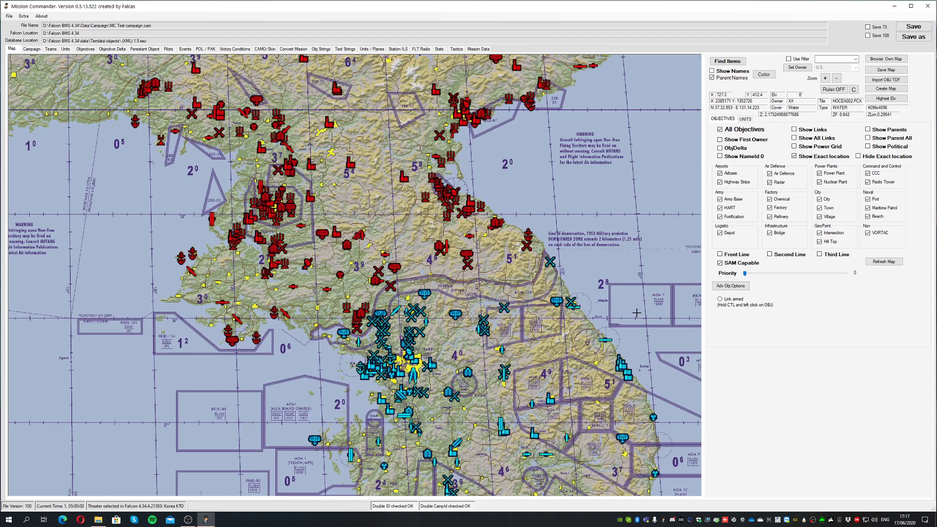
{"action": "scroll", "coordinate": [604, 255], "scroll_direction": "up", "scroll_amount": 1}
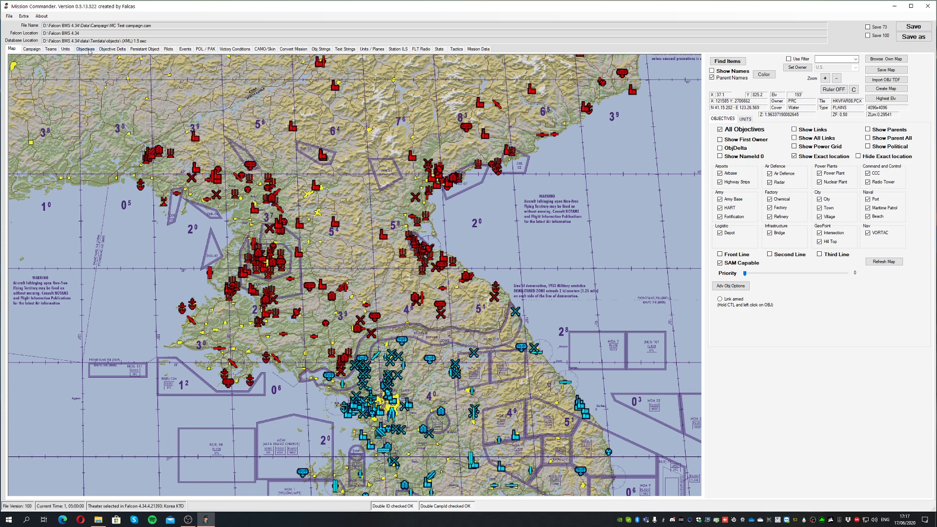
{"action": "left_click", "coordinate": [66, 49]}
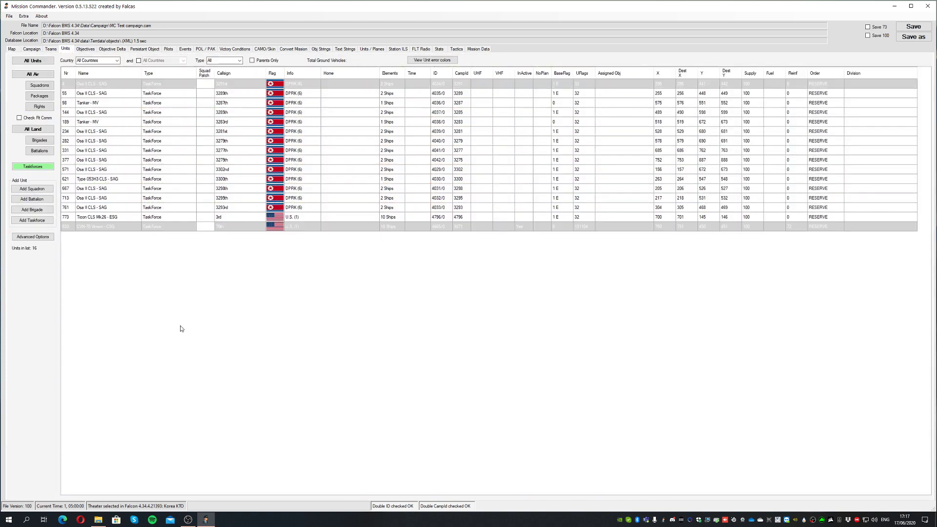
{"action": "left_click", "coordinate": [42, 86]}
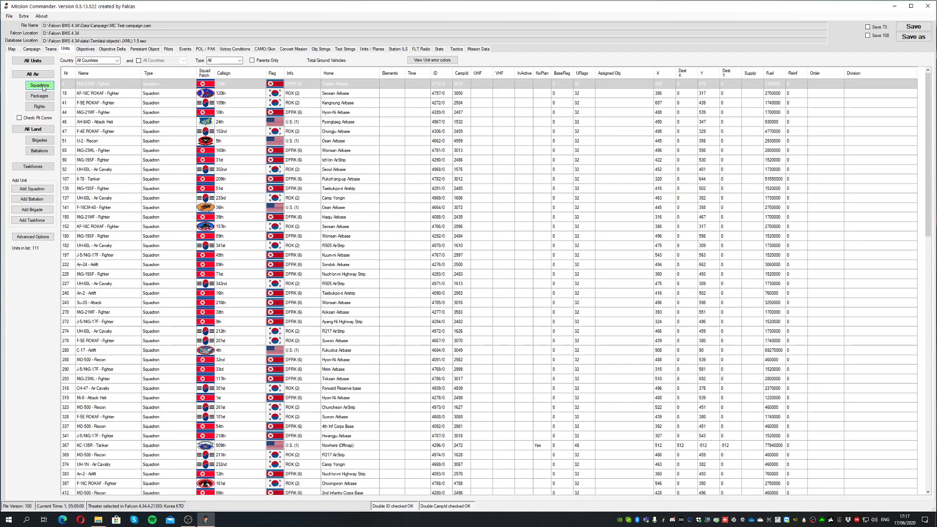
Display the fighter squadrons on the campaign map and focus on the west coast around Kunsan Airbase
{"action": "left_click", "coordinate": [14, 49]}
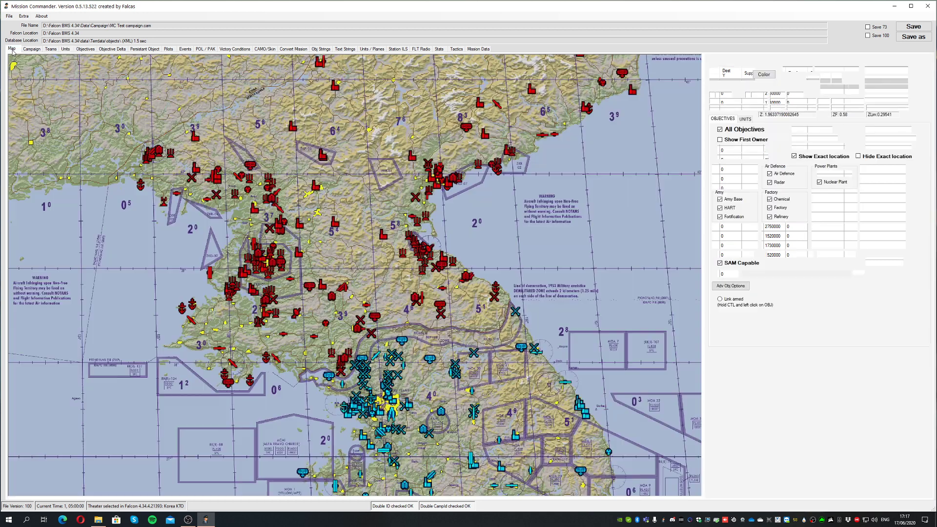
{"action": "left_click", "coordinate": [747, 121]}
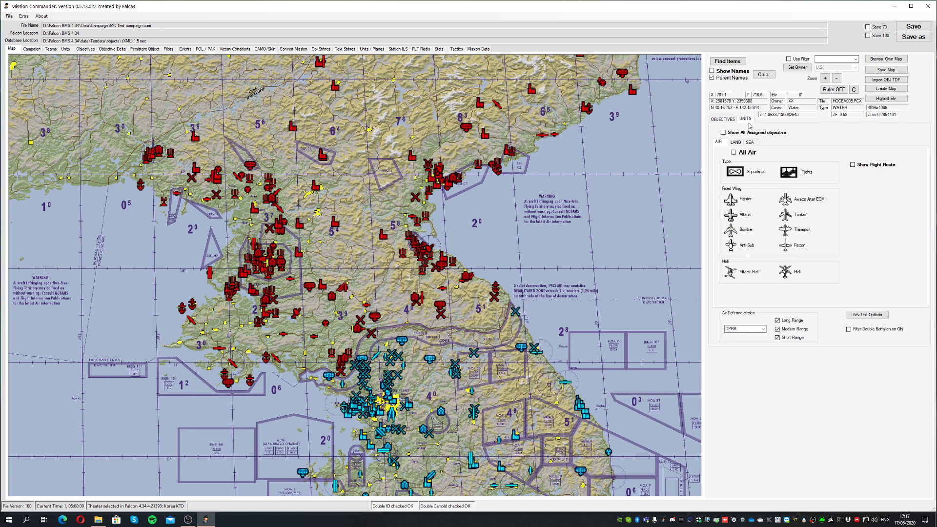
{"action": "left_click", "coordinate": [734, 172]}
{"action": "left_click", "coordinate": [731, 200]}
{"action": "scroll", "coordinate": [312, 391], "scroll_direction": "up", "scroll_amount": 3}
{"action": "left_click_drag", "start_coordinate": [312, 391], "coordinate": [292, 343]}
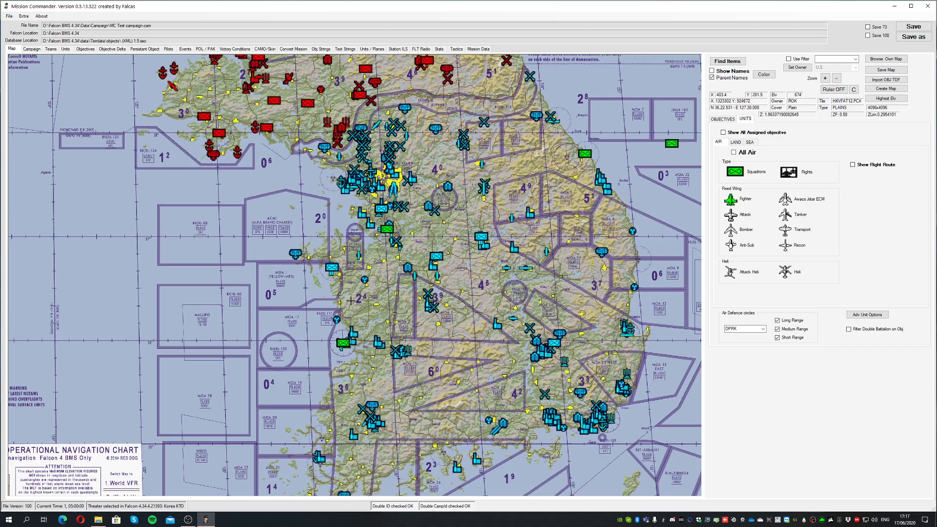
{"action": "scroll", "coordinate": [291, 344], "scroll_direction": "up", "scroll_amount": 4}
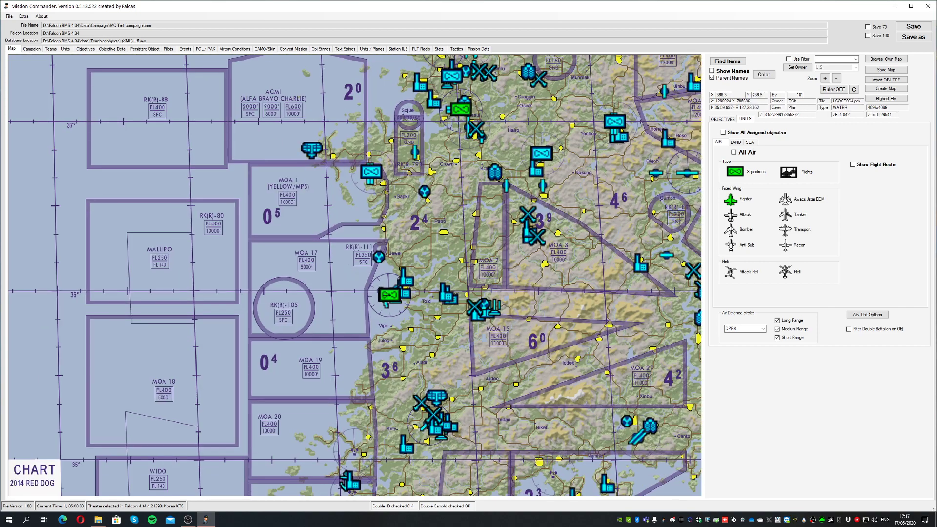
Show the list of squadrons stacked at Kunsan Airbase, and close it after choosing the 13th F-16CM-50 squadron
{"action": "right_click", "coordinate": [389, 297]}
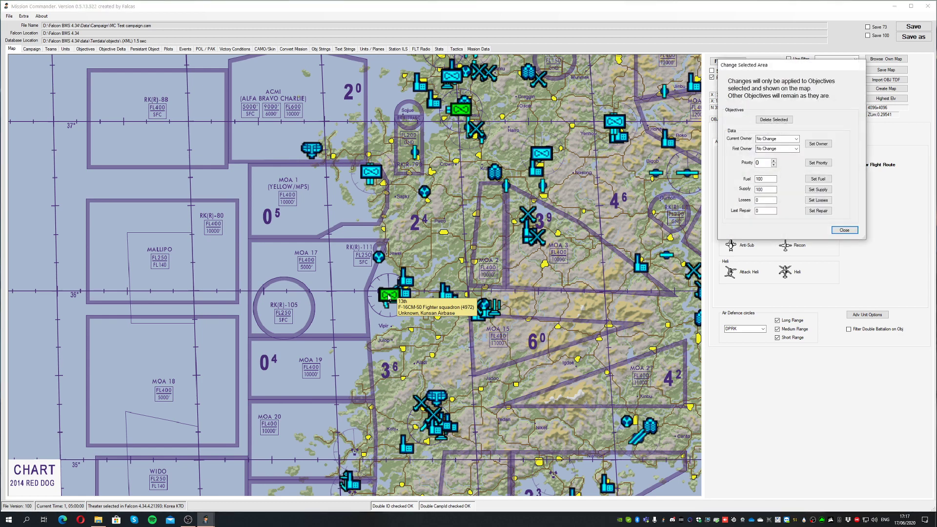
{"action": "left_click", "coordinate": [844, 230]}
{"action": "right_click", "coordinate": [383, 300]}
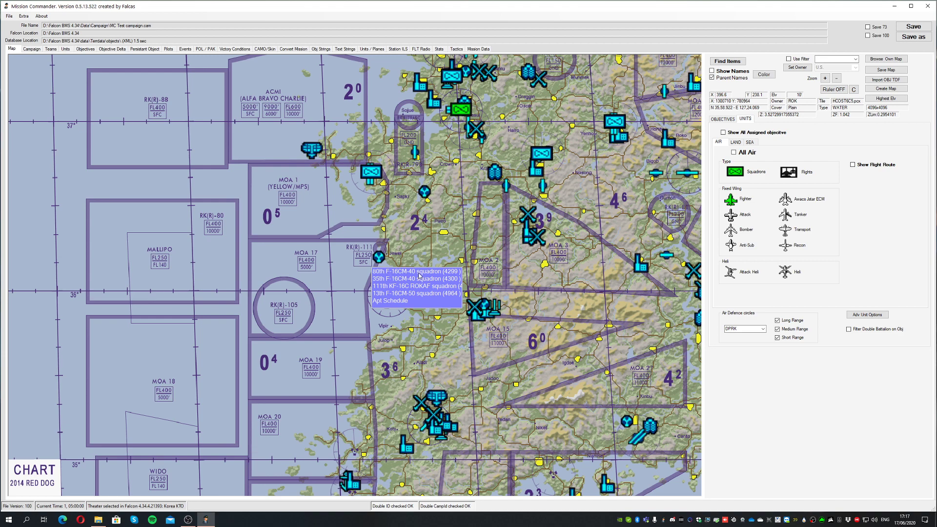
{"action": "left_click", "coordinate": [395, 293]}
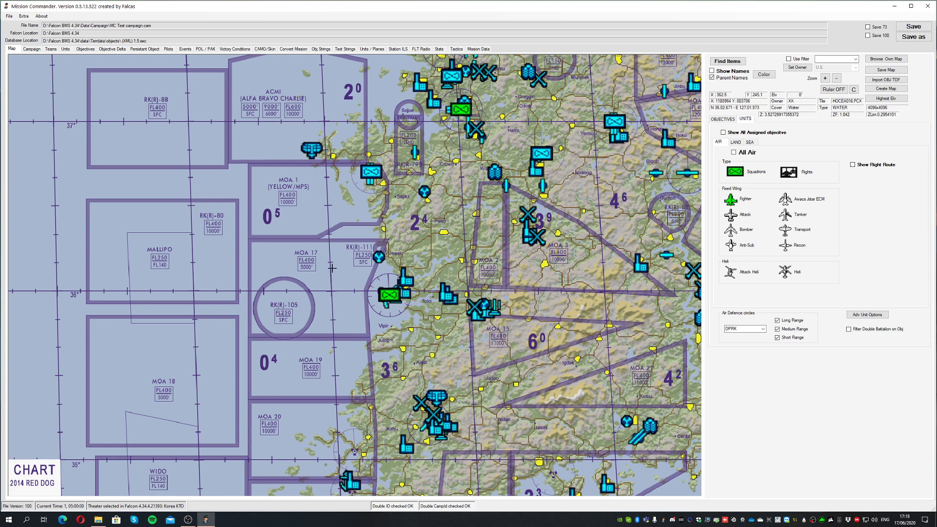
Select the map area around Kunsan Airbase to view the area change options, and close them without changes
{"action": "left_click_drag", "start_coordinate": [322, 228], "coordinate": [429, 335]}
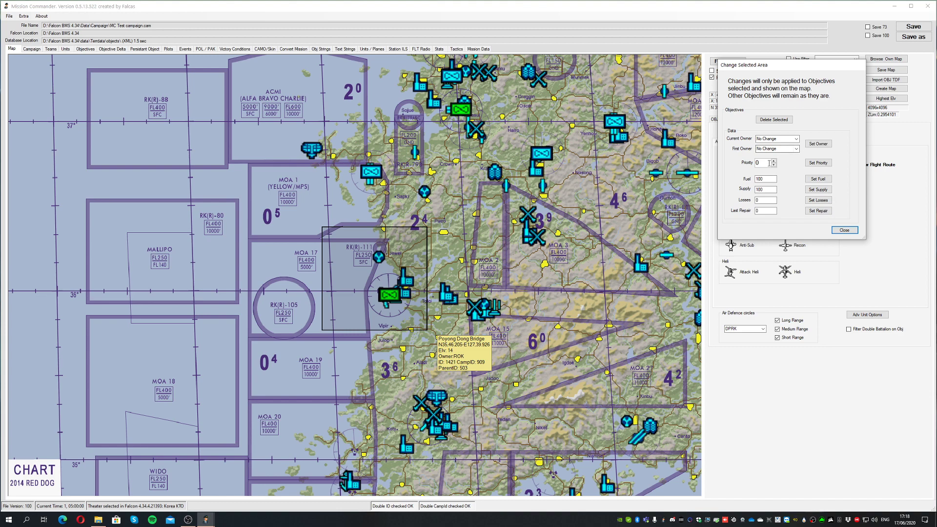
{"action": "left_click", "coordinate": [847, 230]}
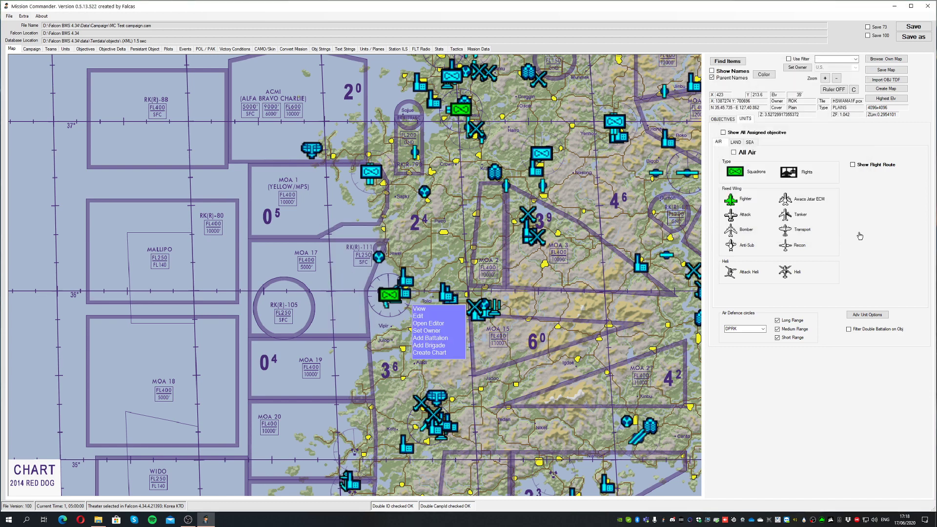
{"action": "key", "text": "Escape"}
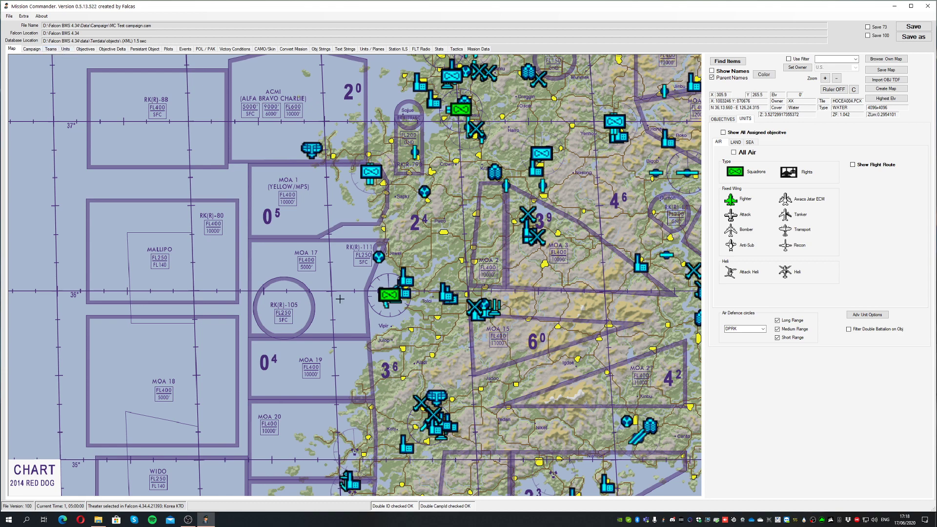
Sort the squadron table by callsign and look through it for the squadrons based at Kunsan Airbase
{"action": "mouse_move", "coordinate": [390, 295]}
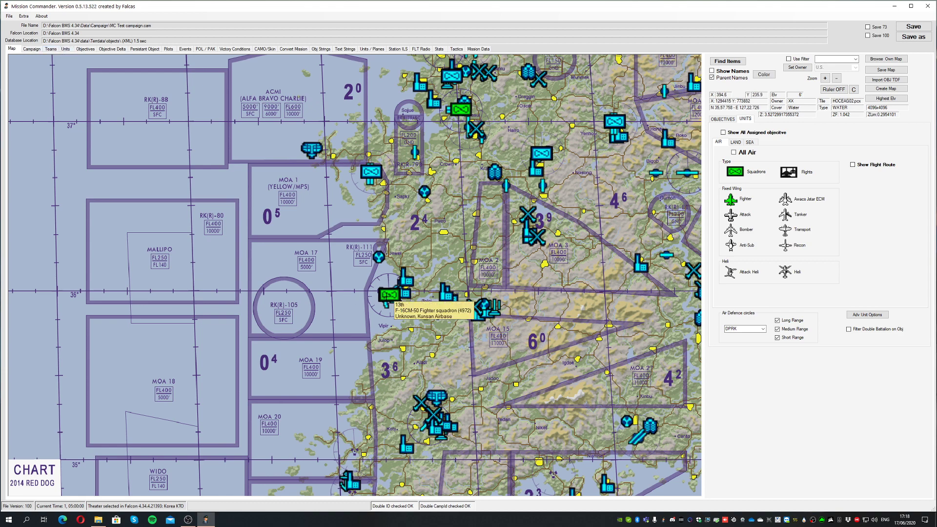
{"action": "left_click", "coordinate": [66, 49]}
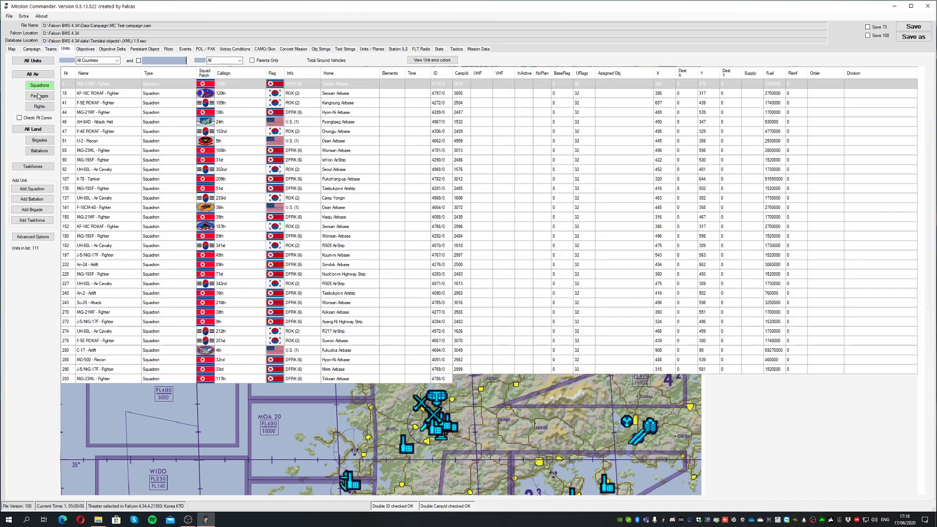
{"action": "left_click", "coordinate": [244, 73]}
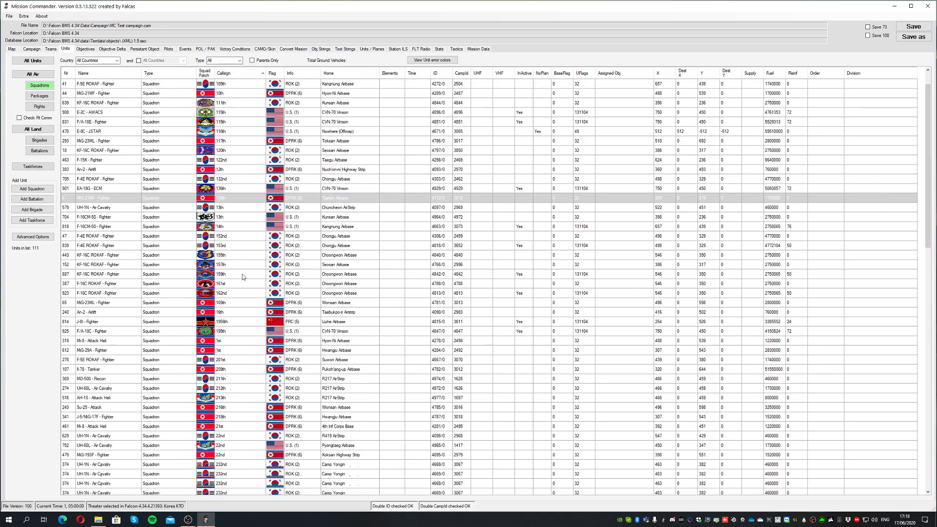
{"action": "scroll", "coordinate": [242, 273], "scroll_direction": "down", "scroll_amount": 6}
{"action": "scroll", "coordinate": [241, 361], "scroll_direction": "down", "scroll_amount": 17}
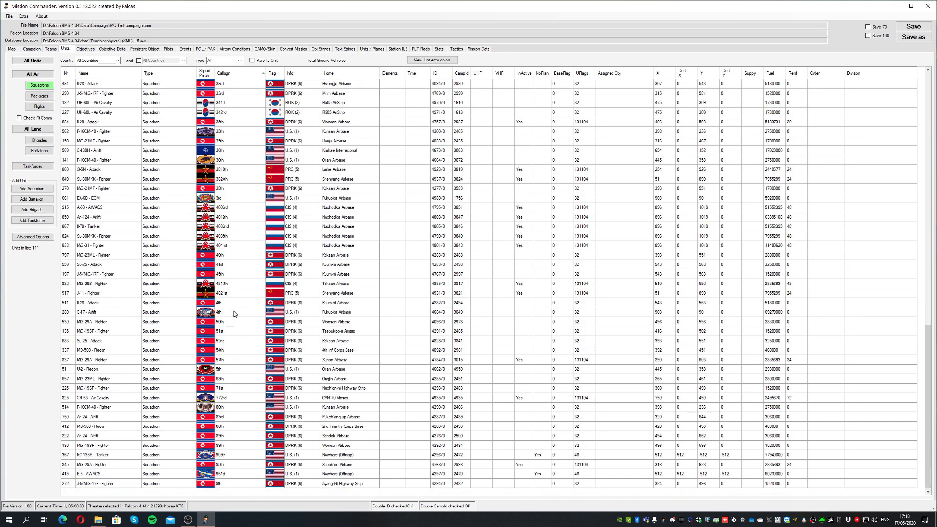
Open the details of the 80th F-16CM-40 squadron at Kunsan Airbase and examine its stores
{"action": "left_click", "coordinate": [231, 408]}
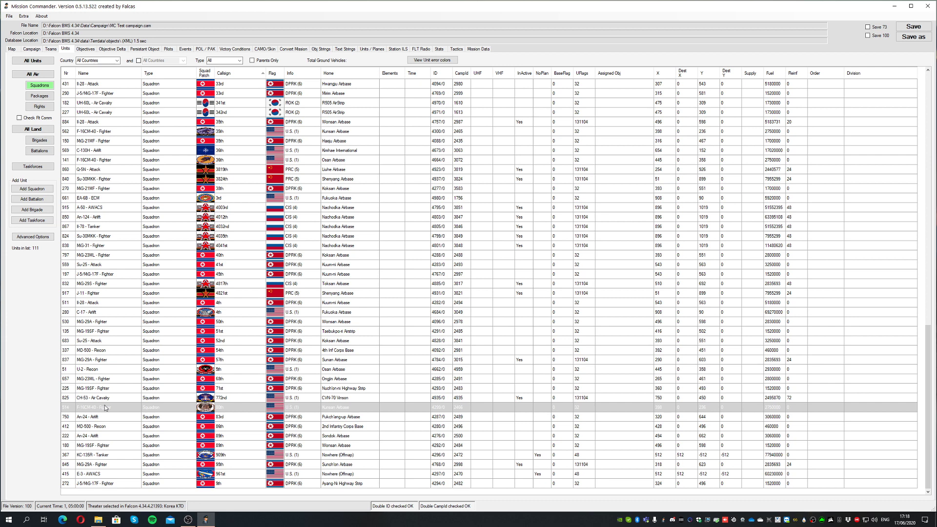
{"action": "double_click", "coordinate": [105, 407]}
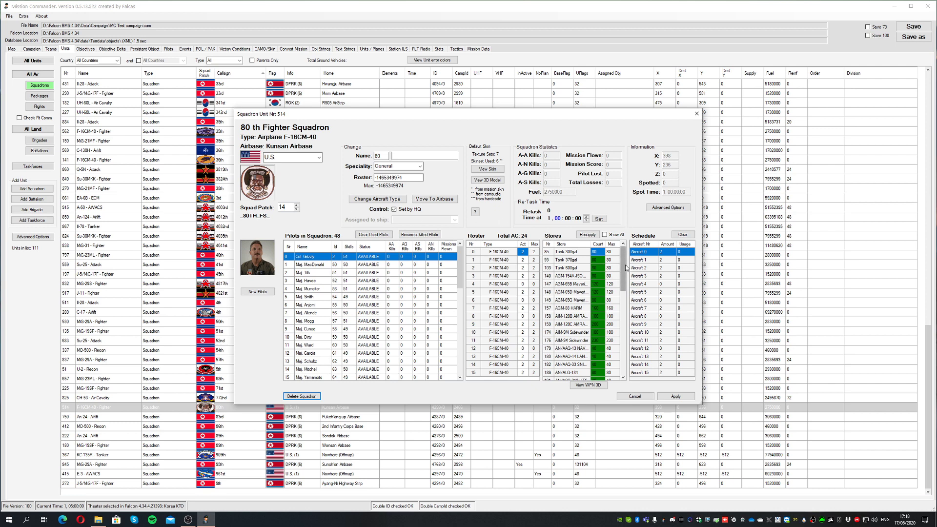
{"action": "mouse_move", "coordinate": [624, 269]}
{"action": "left_mouse_down"}
{"action": "mouse_move", "coordinate": [631, 348]}
{"action": "mouse_move", "coordinate": [624, 267]}
{"action": "left_mouse_up"}
{"action": "left_click", "coordinate": [572, 253]}
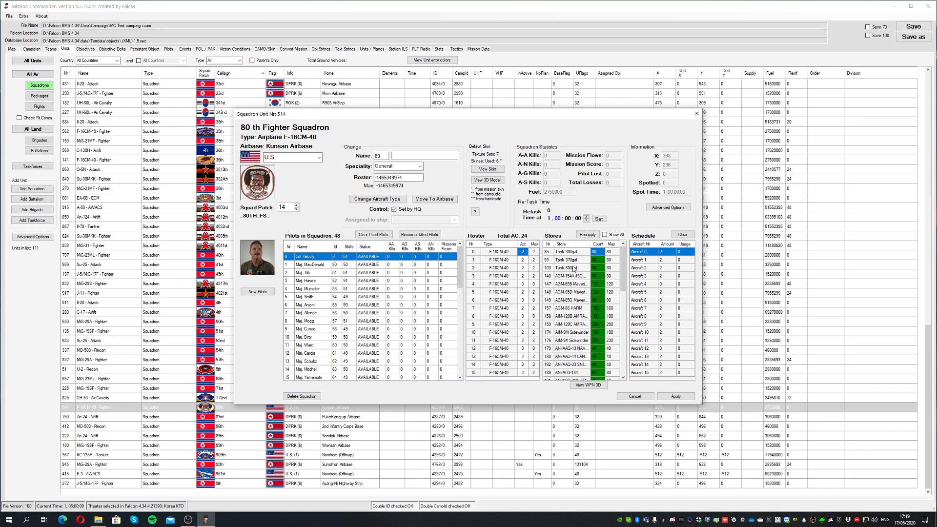
{"action": "left_click", "coordinate": [588, 236]}
Check the squadron's speciality options, and reset its squad patch to number 14 after previewing number 15
{"action": "left_click", "coordinate": [384, 155]}
{"action": "left_click", "coordinate": [420, 166]}
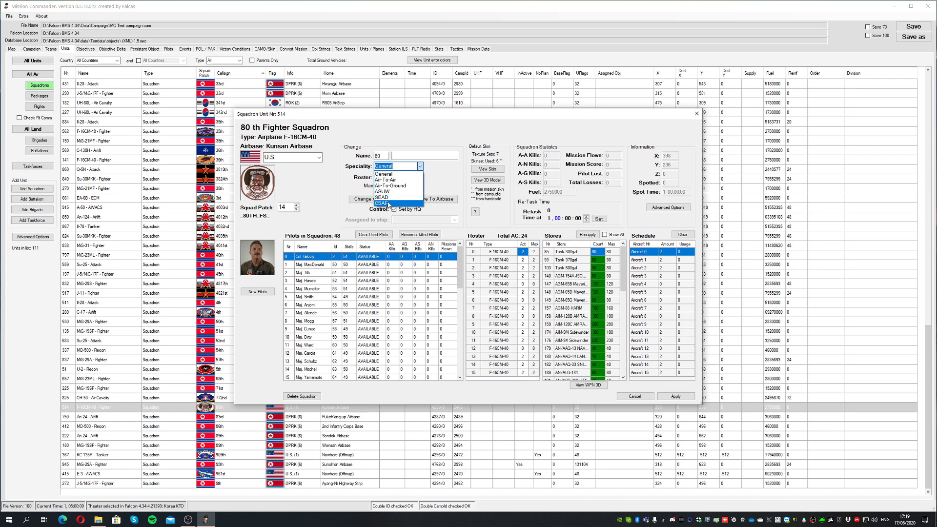
{"action": "left_click", "coordinate": [454, 175]}
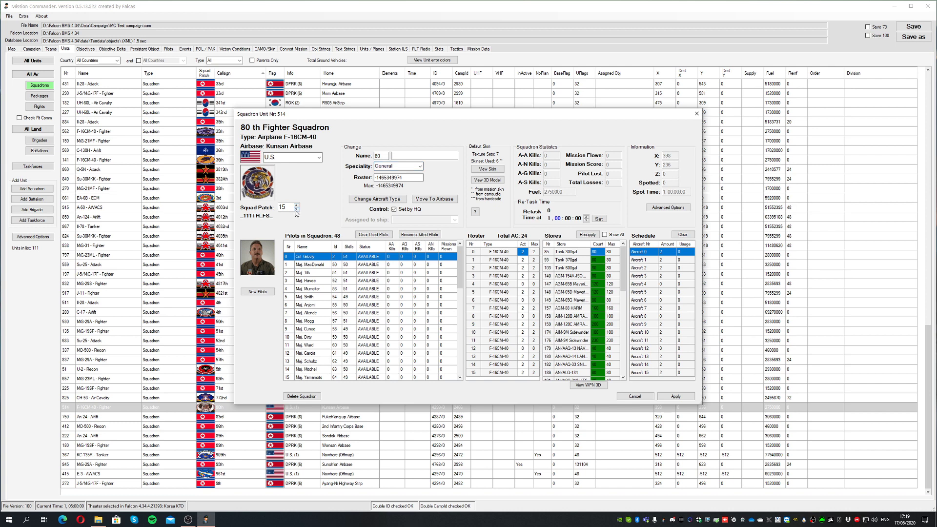
{"action": "left_click", "coordinate": [297, 209]}
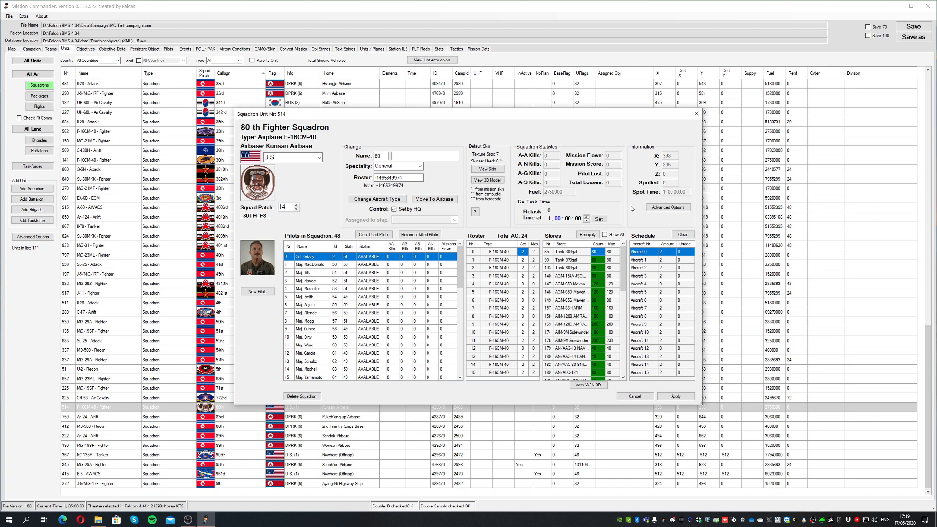
Browse the F-16CM-40's default skin textures across several skin sets, ending on set 2, and close the skin viewer
{"action": "left_click", "coordinate": [488, 169]}
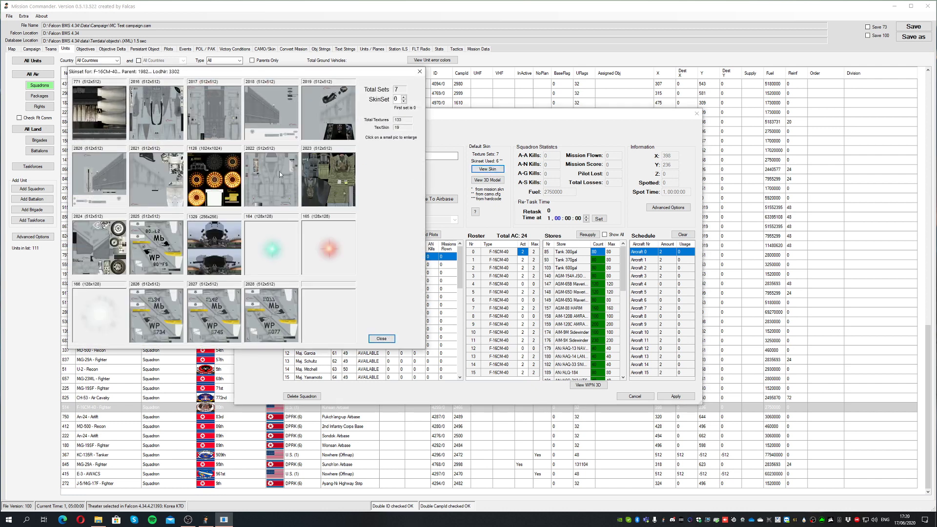
{"action": "left_click", "coordinate": [405, 101]}
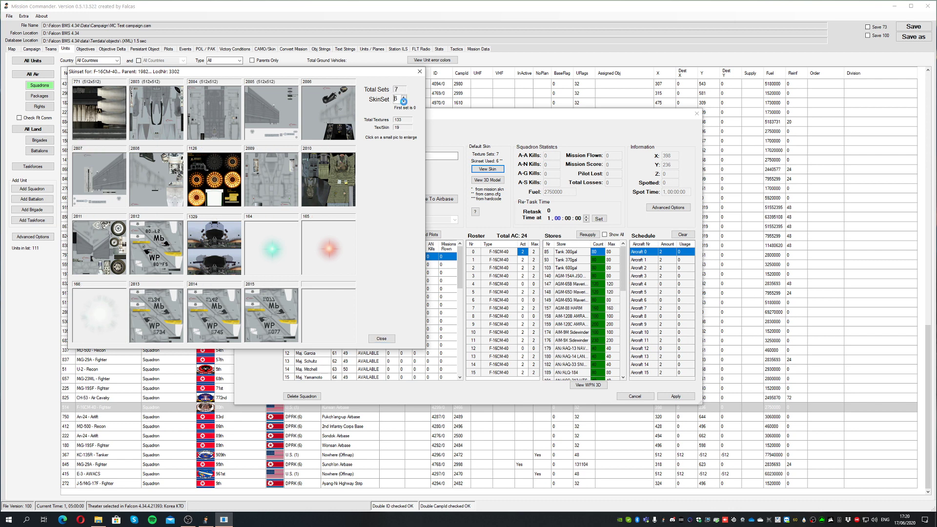
{"action": "double_click", "coordinate": [395, 99]}
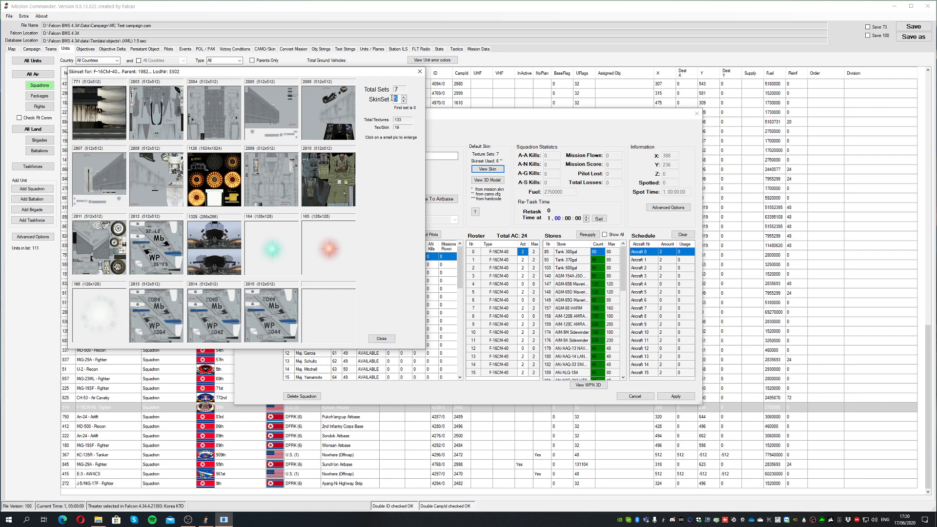
{"action": "type", "text": "0"}
{"action": "left_click", "coordinate": [404, 100]}
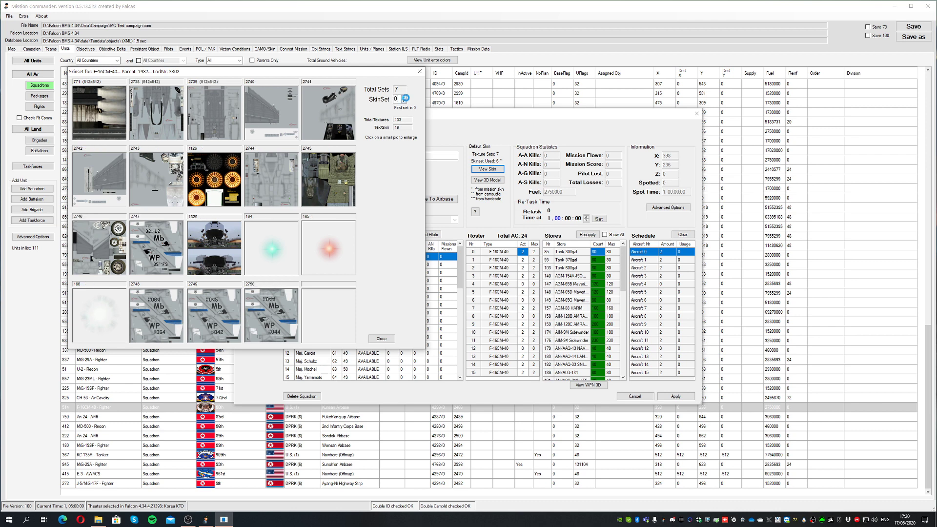
{"action": "left_click", "coordinate": [404, 97]}
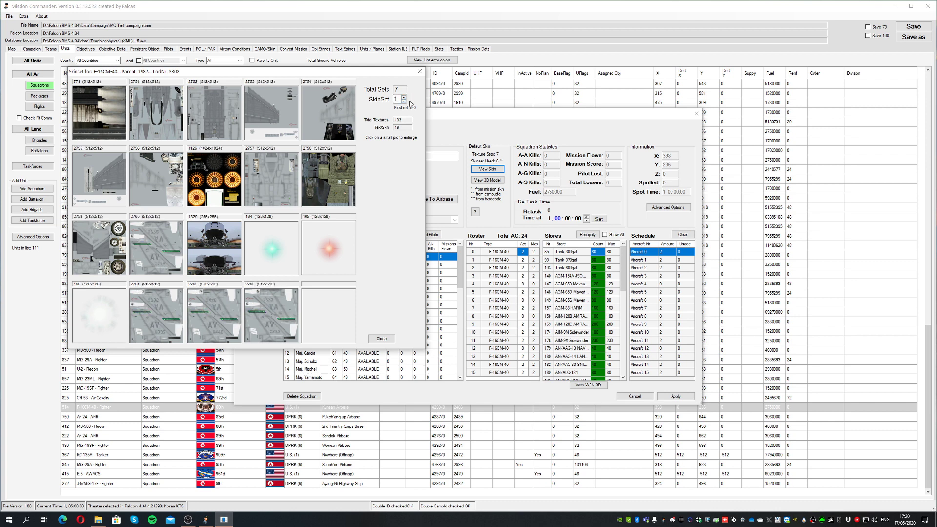
{"action": "left_click", "coordinate": [404, 101]}
{"action": "left_click", "coordinate": [404, 97]}
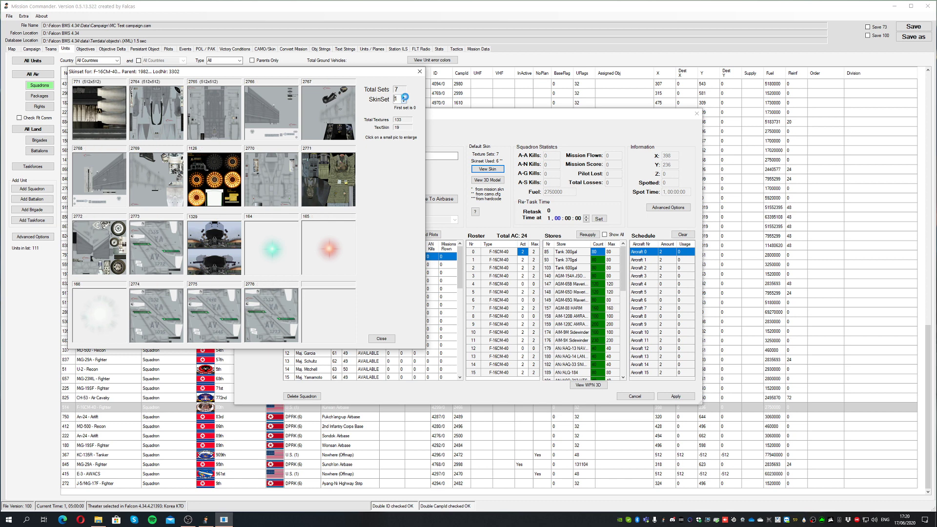
{"action": "left_click", "coordinate": [405, 97]}
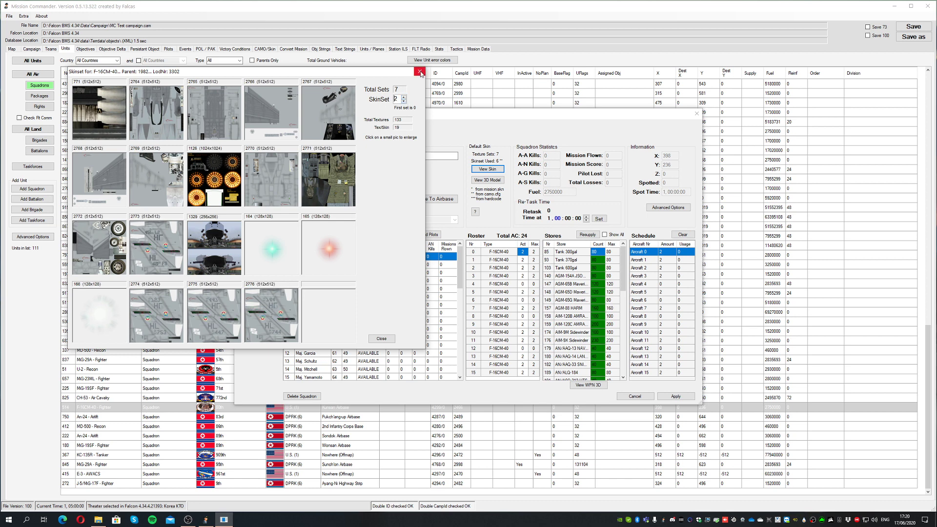
{"action": "left_click", "coordinate": [420, 71]}
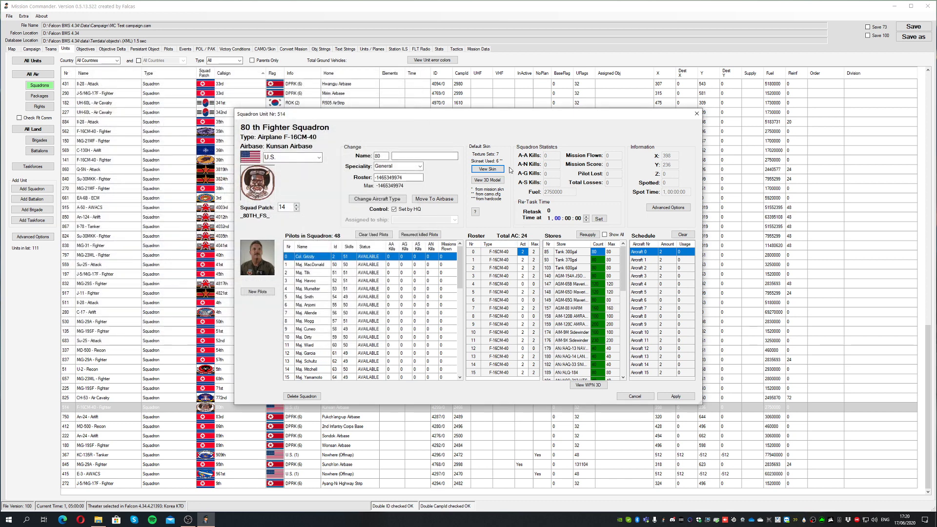
View the squadron's F-16CM-40 3D model from several angles and close the model viewer
{"action": "left_click", "coordinate": [487, 181]}
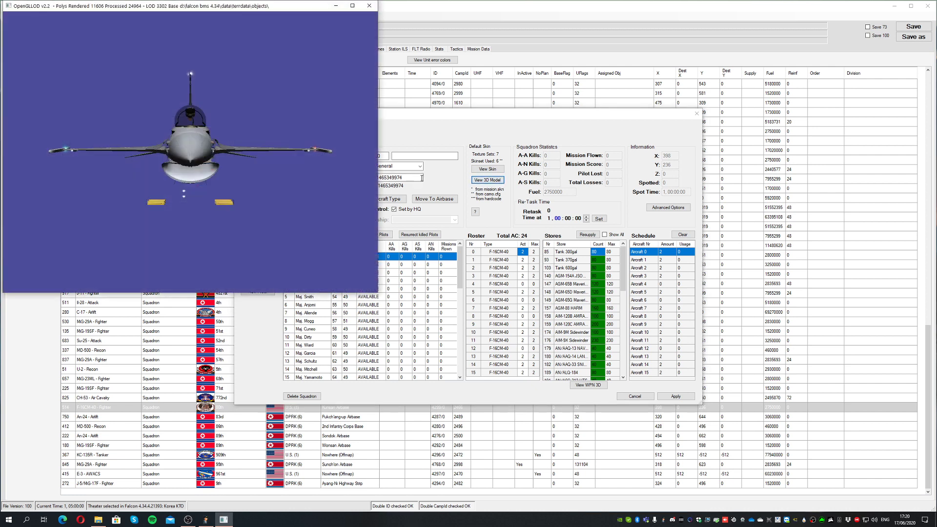
{"action": "left_click_drag", "start_coordinate": [197, 147], "coordinate": [275, 145]}
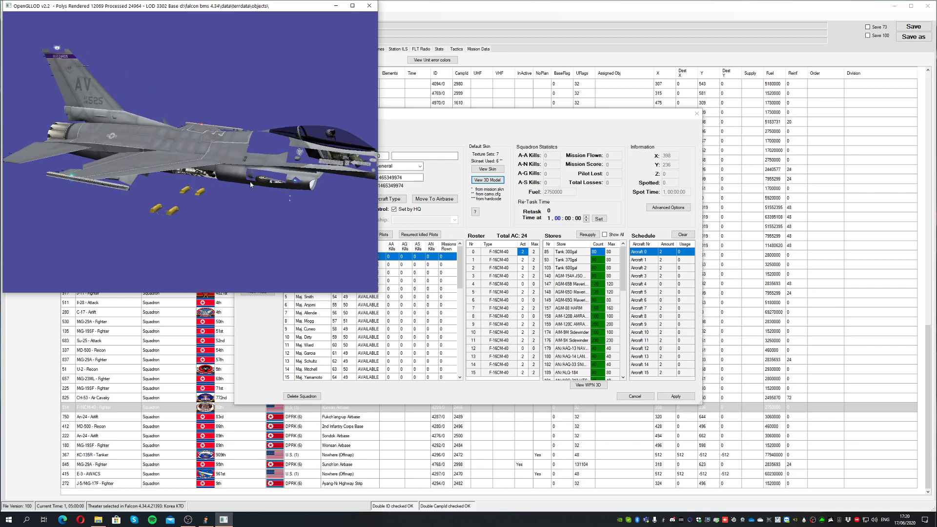
{"action": "left_click_drag", "start_coordinate": [250, 184], "coordinate": [238, 169]}
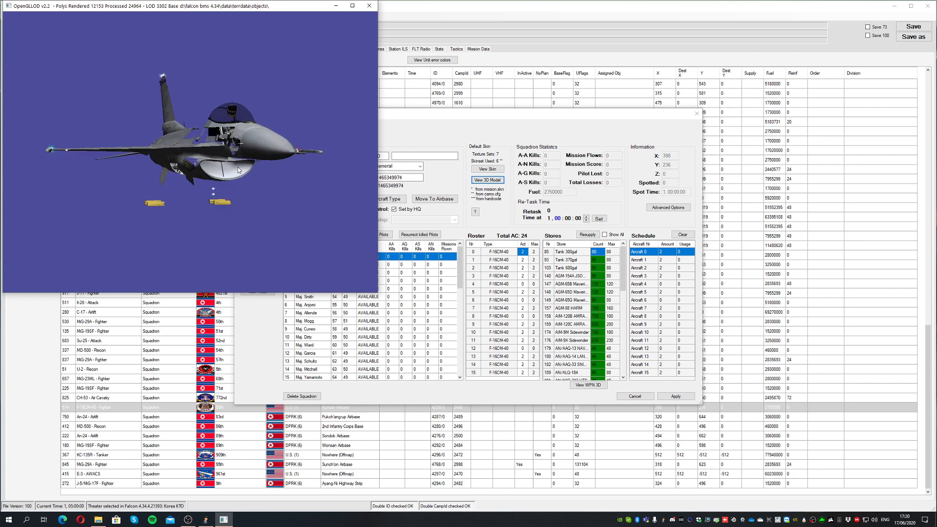
{"action": "left_click", "coordinate": [368, 5]}
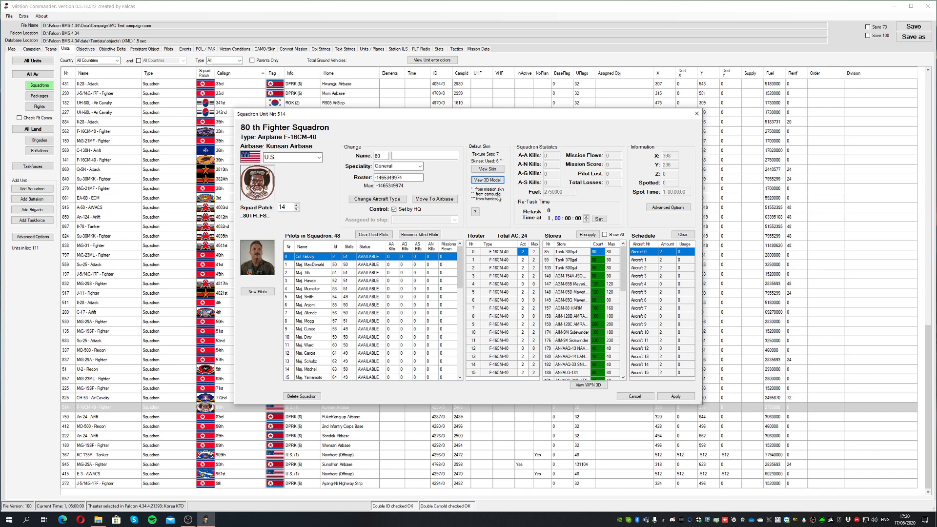
Pick Chongju Airbase on the map as the squadron's new base, and cancel the move
{"action": "left_click", "coordinate": [434, 198]}
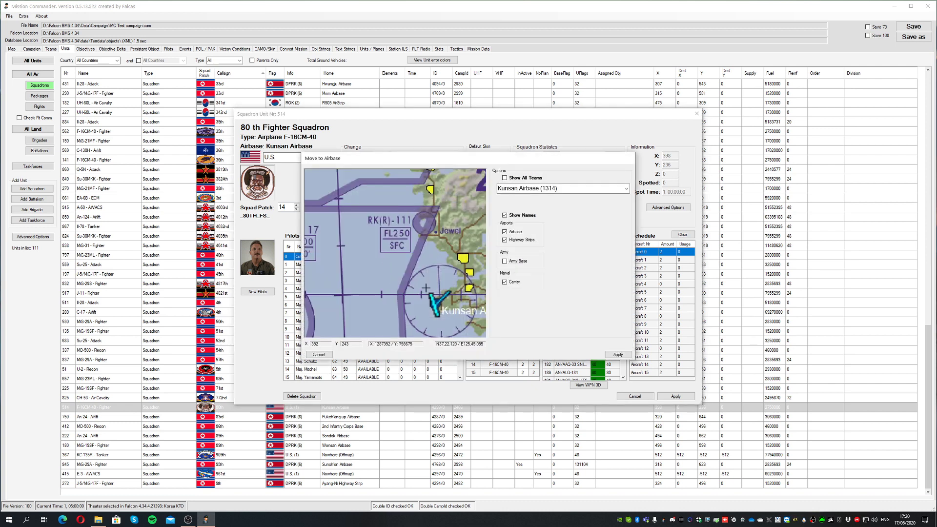
{"action": "scroll", "coordinate": [426, 288], "scroll_direction": "down", "scroll_amount": 3}
{"action": "scroll", "coordinate": [435, 253], "scroll_direction": "down", "scroll_amount": 4}
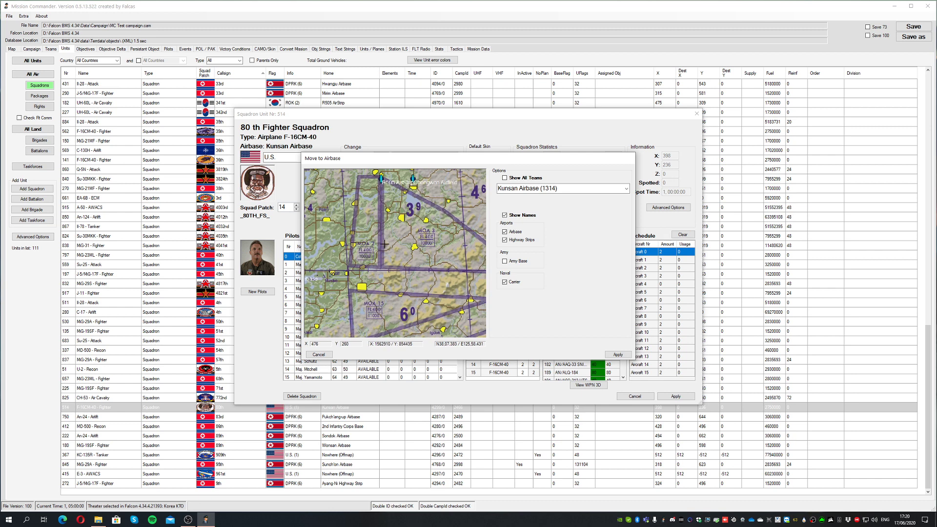
{"action": "scroll", "coordinate": [401, 238], "scroll_direction": "up", "scroll_amount": 2}
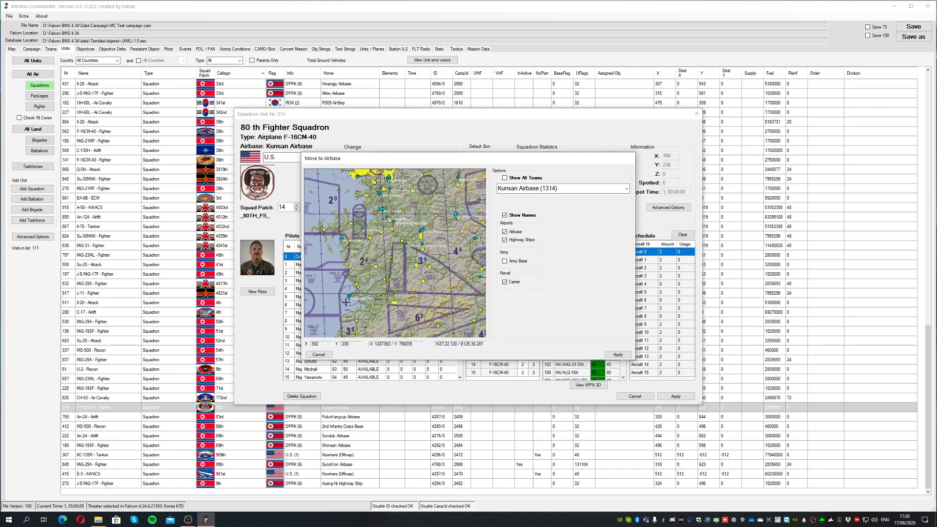
{"action": "left_click", "coordinate": [422, 229]}
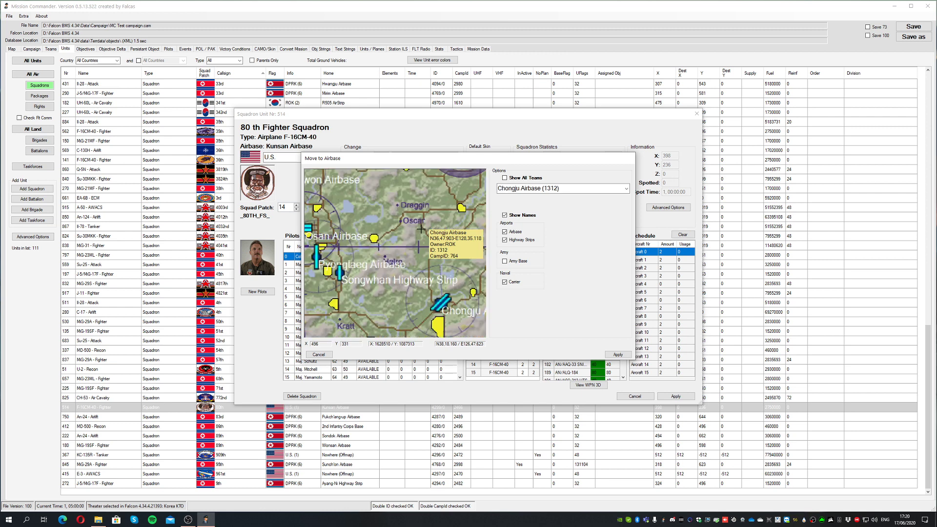
{"action": "left_click", "coordinate": [541, 188]}
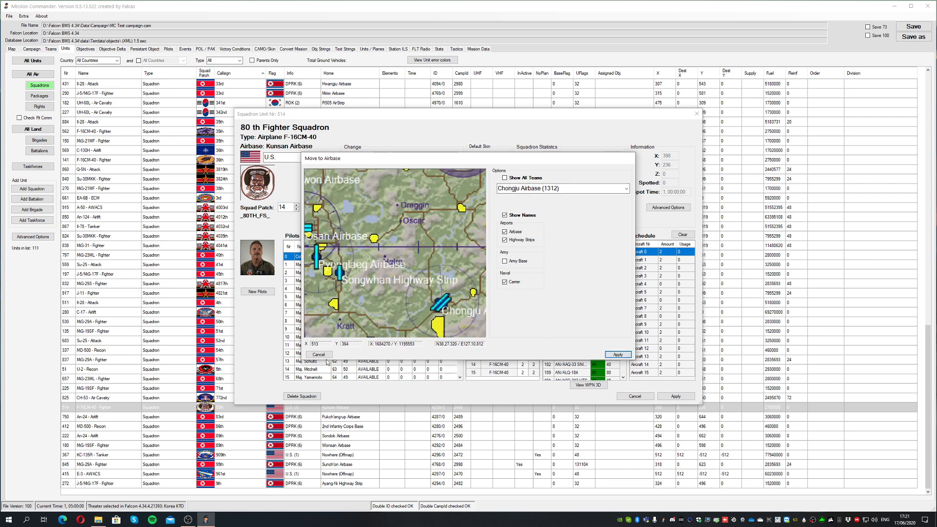
{"action": "left_click", "coordinate": [318, 355]}
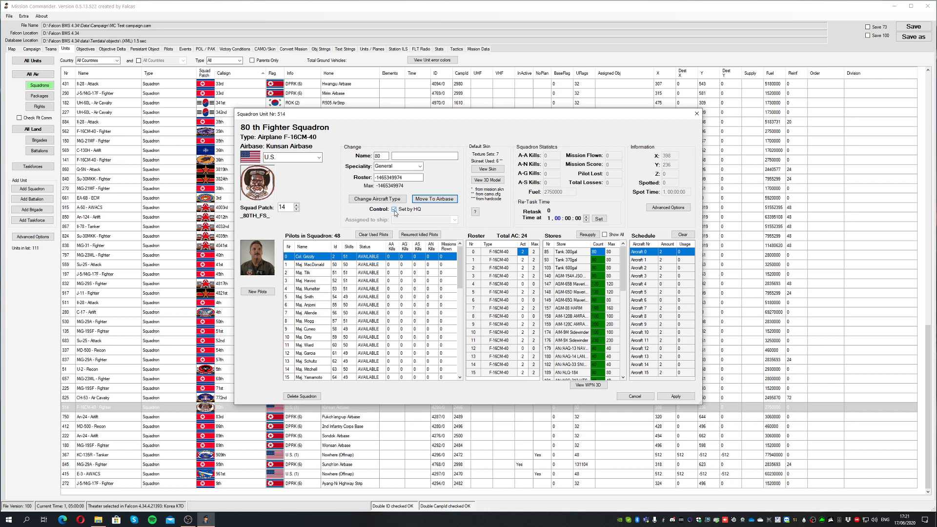
Choose F-16CM-52 as a replacement aircraft type, preview its 3D model, and cancel the change
{"action": "left_click", "coordinate": [395, 209]}
{"action": "left_click", "coordinate": [379, 203]}
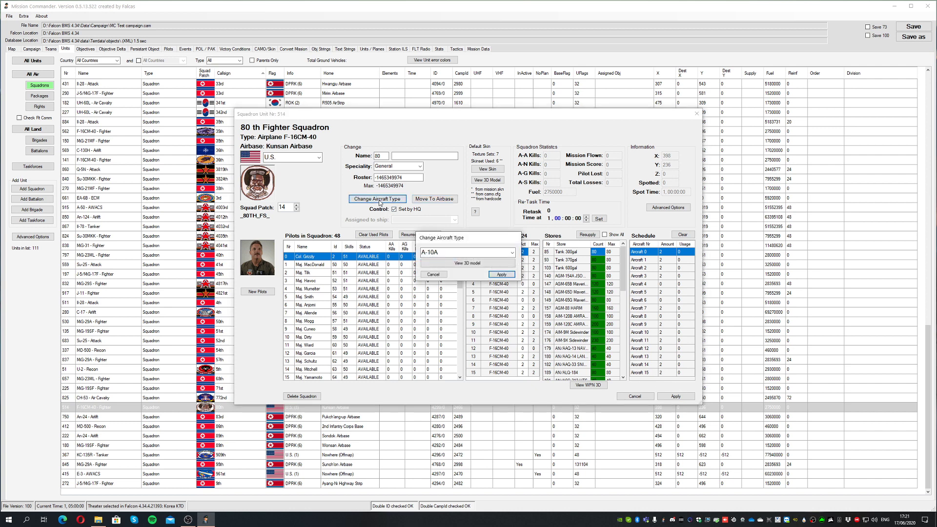
{"action": "left_click", "coordinate": [512, 253]}
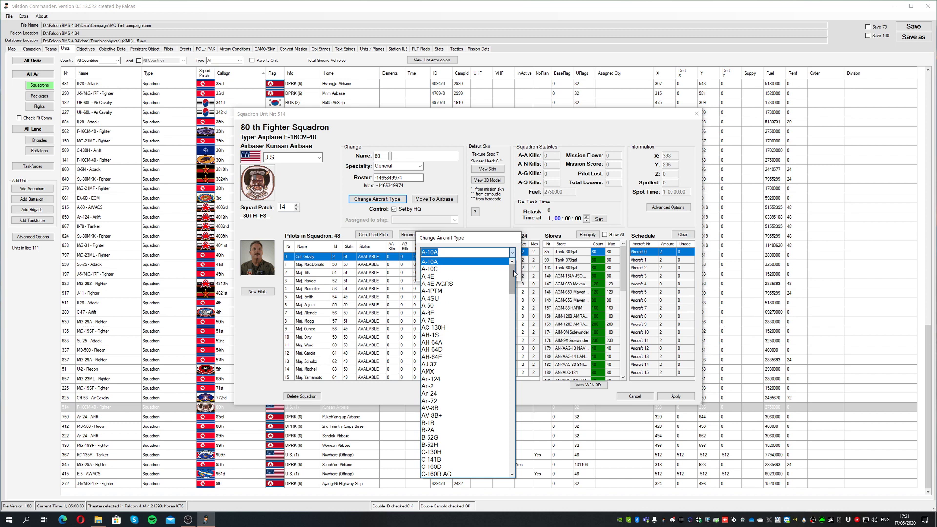
{"action": "left_click_drag", "start_coordinate": [513, 274], "coordinate": [505, 353]}
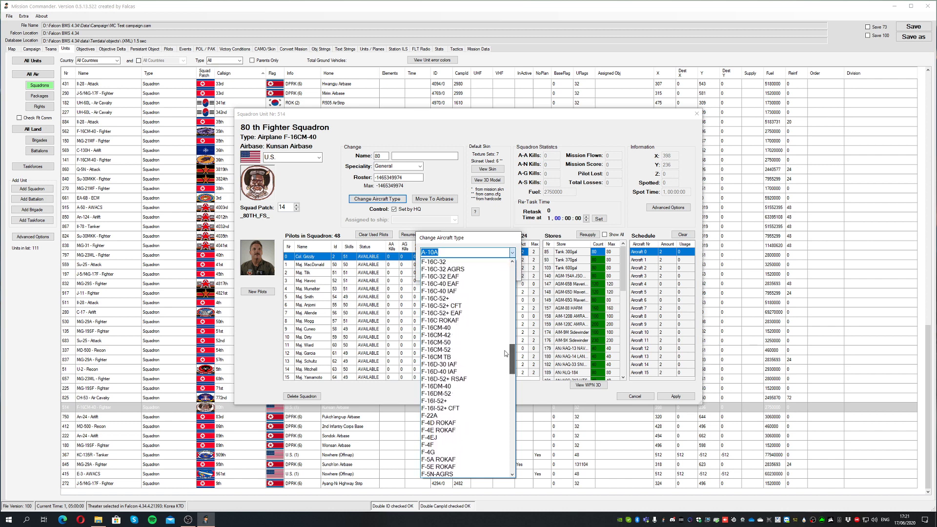
{"action": "left_click", "coordinate": [441, 348]}
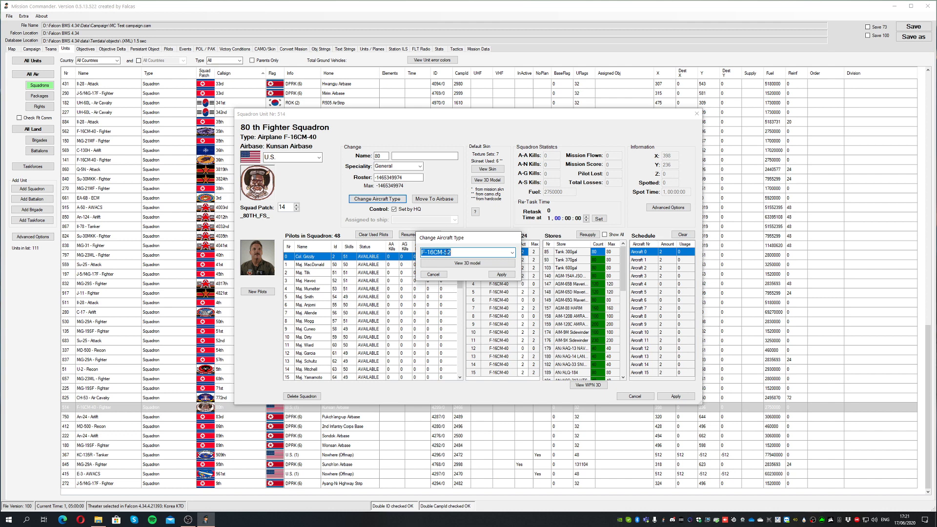
{"action": "left_click", "coordinate": [458, 266]}
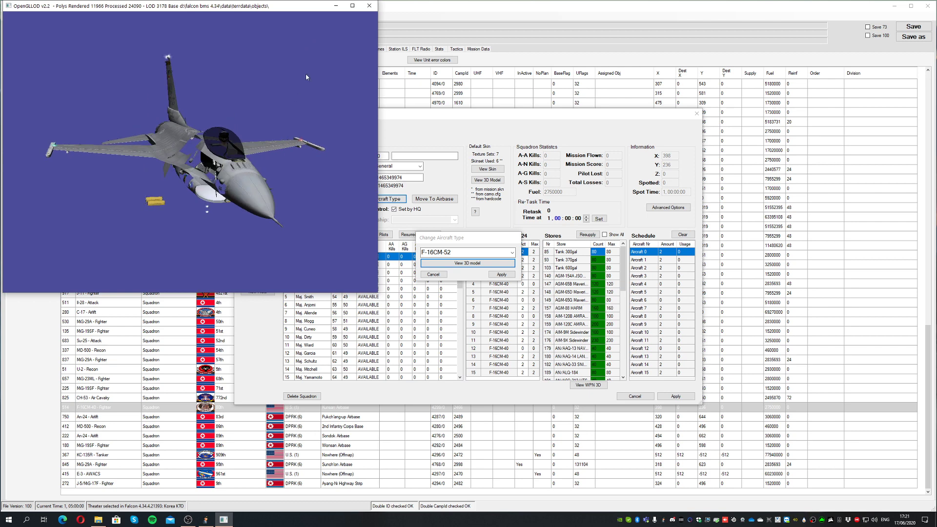
{"action": "left_click", "coordinate": [370, 6]}
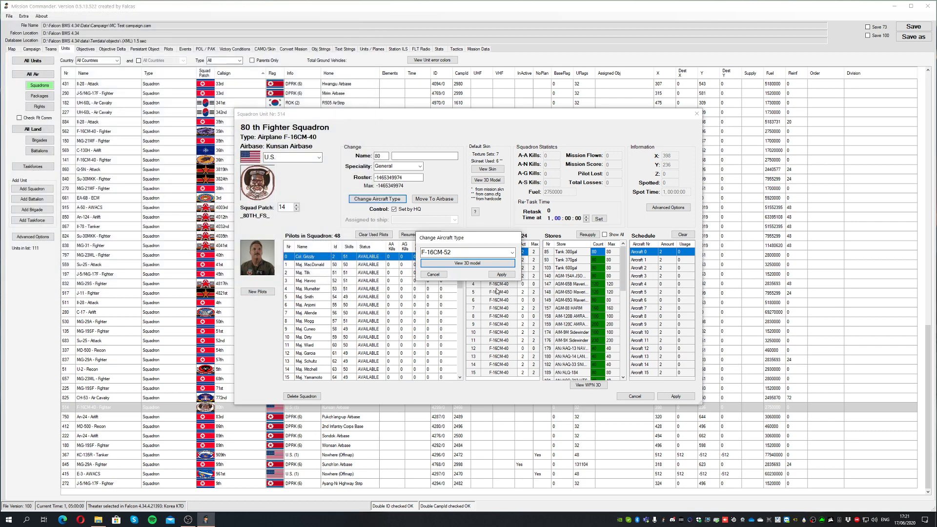
{"action": "left_click", "coordinate": [443, 275]}
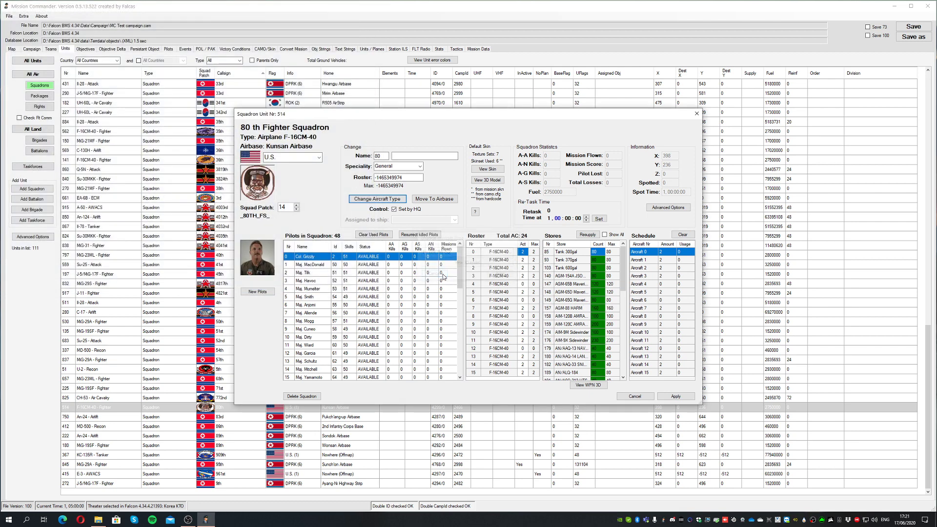
Change the 80th squadron's aircraft type to F-16CM-52 and resupply its stores
{"action": "left_click", "coordinate": [375, 201]}
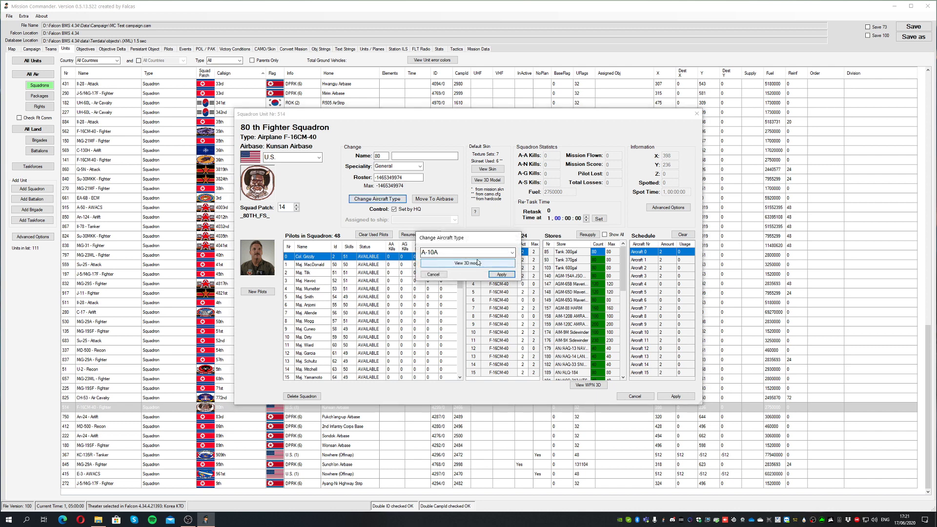
{"action": "left_click", "coordinate": [511, 252]}
{"action": "left_click_drag", "start_coordinate": [512, 282], "coordinate": [510, 364]}
{"action": "left_click", "coordinate": [449, 313]}
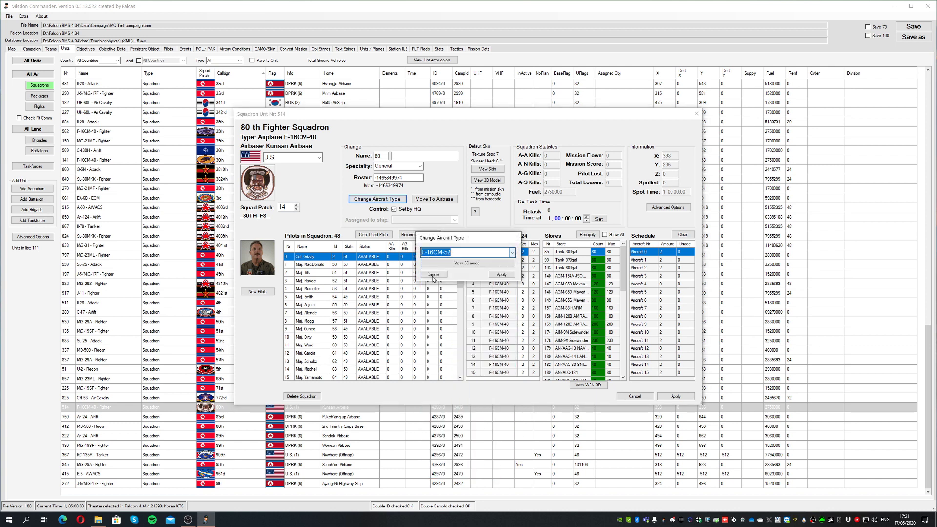
{"action": "left_click", "coordinate": [501, 275]}
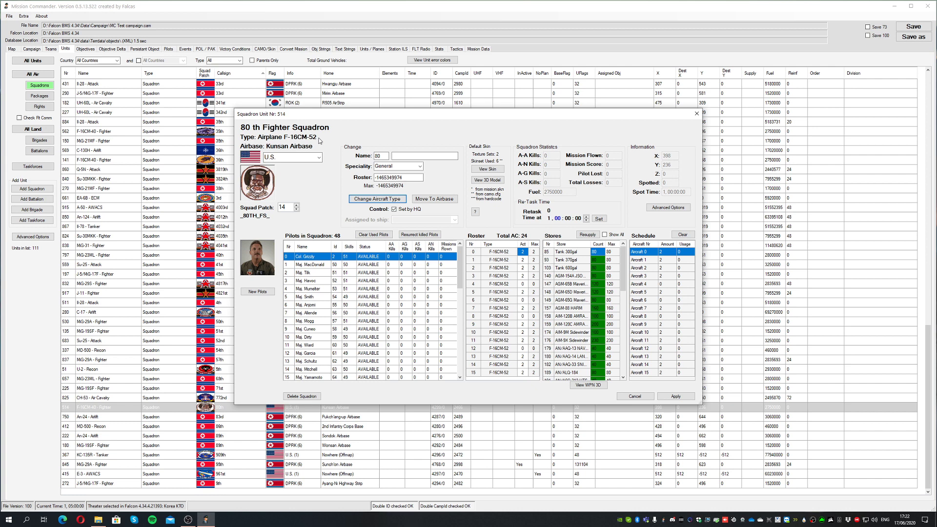
{"action": "left_click", "coordinate": [594, 235]}
{"action": "left_click_drag", "start_coordinate": [626, 278], "coordinate": [630, 366]}
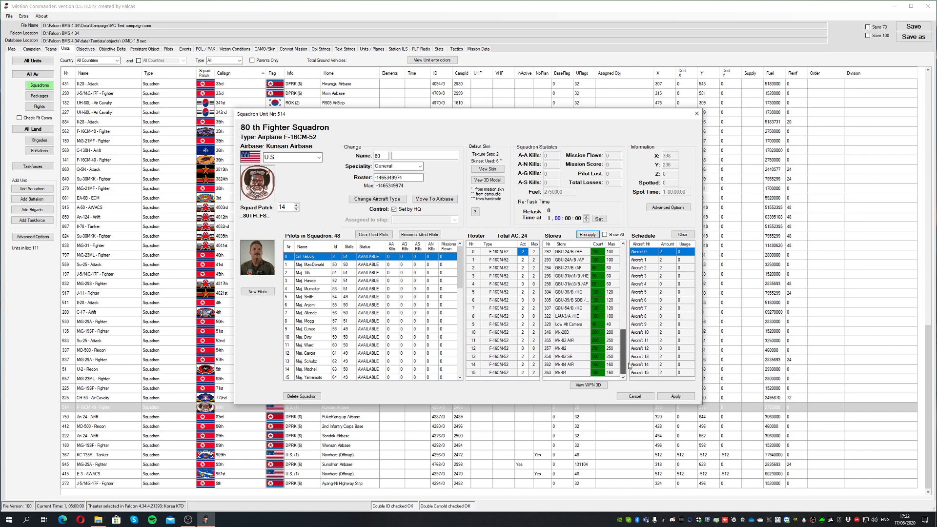
Examine the resupplied stores of the 80th squadron, from fuel tanks and missiles through pods to bombs
{"action": "scroll", "coordinate": [574, 318], "scroll_direction": "up", "scroll_amount": 10}
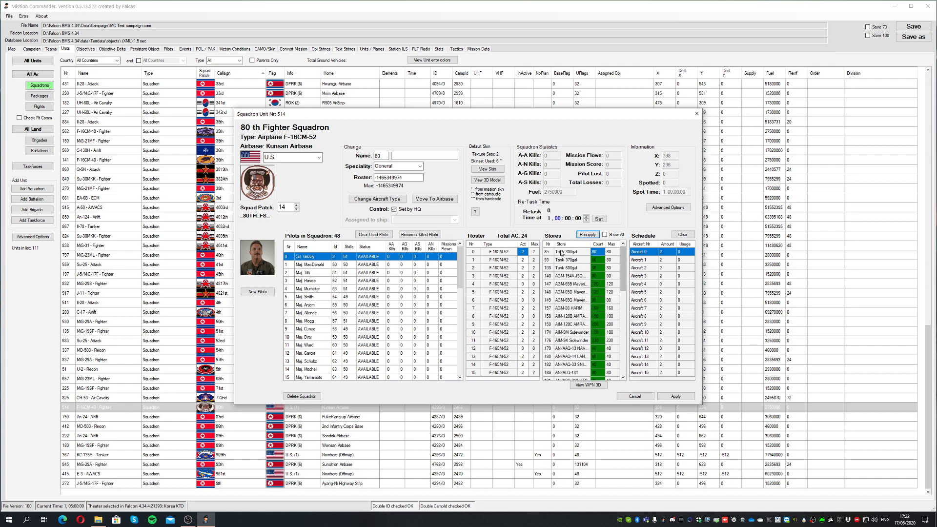
{"action": "left_click", "coordinate": [572, 260]}
{"action": "left_click", "coordinate": [573, 268]}
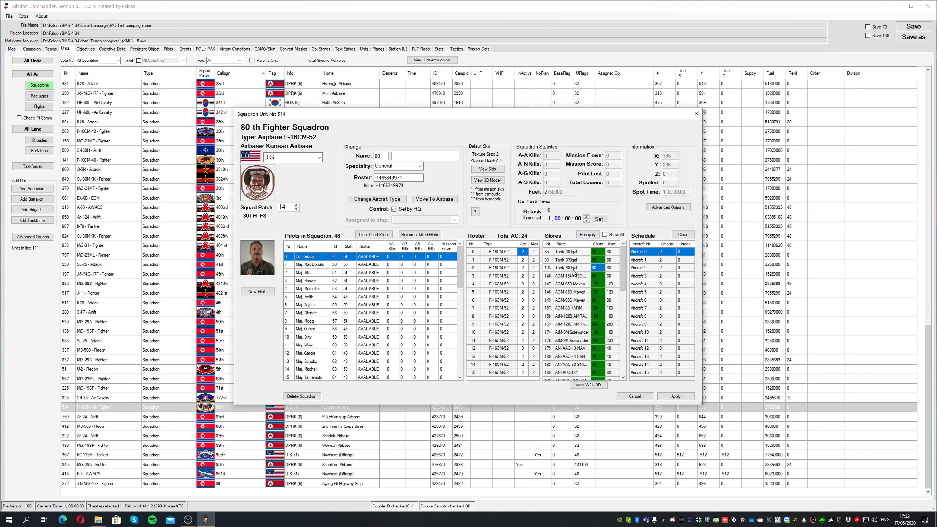
{"action": "left_click", "coordinate": [572, 276]}
{"action": "left_click", "coordinate": [572, 292]}
{"action": "left_click", "coordinate": [572, 300]}
{"action": "left_click", "coordinate": [570, 307]}
{"action": "left_click", "coordinate": [570, 316]}
{"action": "left_click", "coordinate": [568, 325]}
{"action": "left_click", "coordinate": [569, 333]}
{"action": "left_click", "coordinate": [569, 340]}
{"action": "left_click", "coordinate": [570, 348]}
{"action": "left_click", "coordinate": [571, 357]}
{"action": "left_click", "coordinate": [571, 365]}
{"action": "scroll", "coordinate": [570, 367], "scroll_direction": "down", "scroll_amount": 10}
{"action": "scroll", "coordinate": [616, 261], "scroll_direction": "up", "scroll_amount": 6}
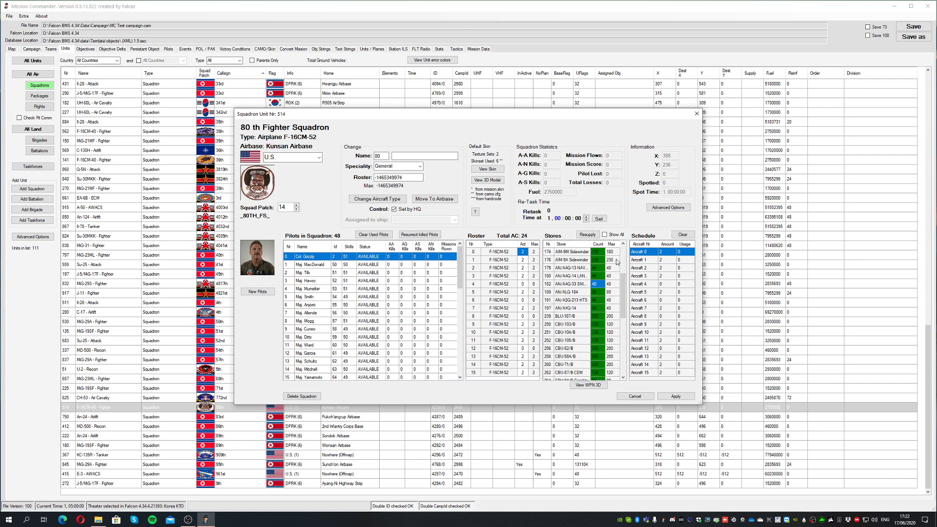
{"action": "scroll", "coordinate": [571, 303], "scroll_direction": "down", "scroll_amount": 5}
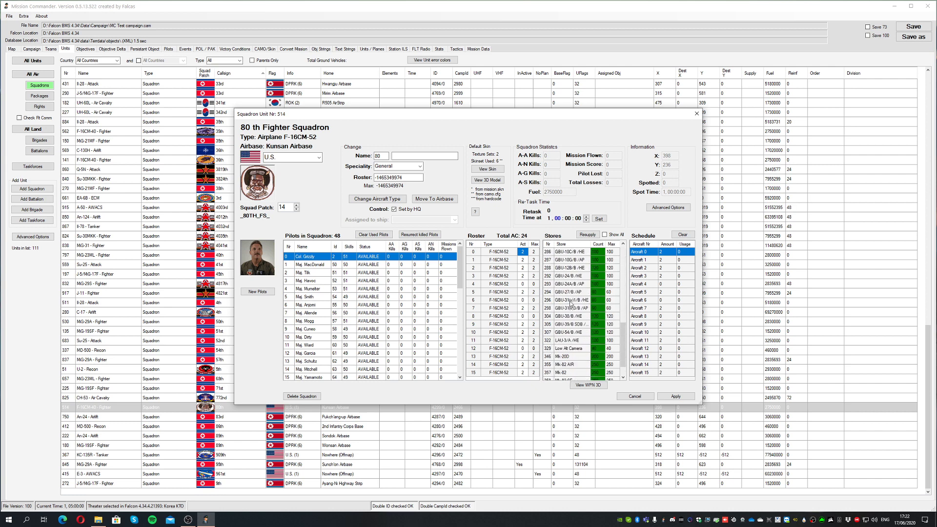
{"action": "scroll", "coordinate": [573, 281], "scroll_direction": "up", "scroll_amount": 10}
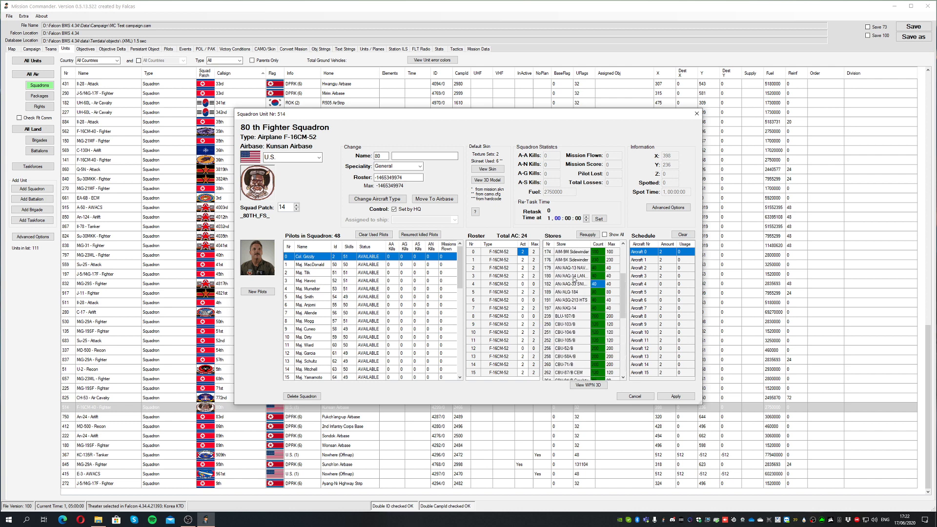
Check the stock counts of the 300 gal and 370 gal tanks and the AGM-154A in the squadron's stores
{"action": "left_click", "coordinate": [568, 254]}
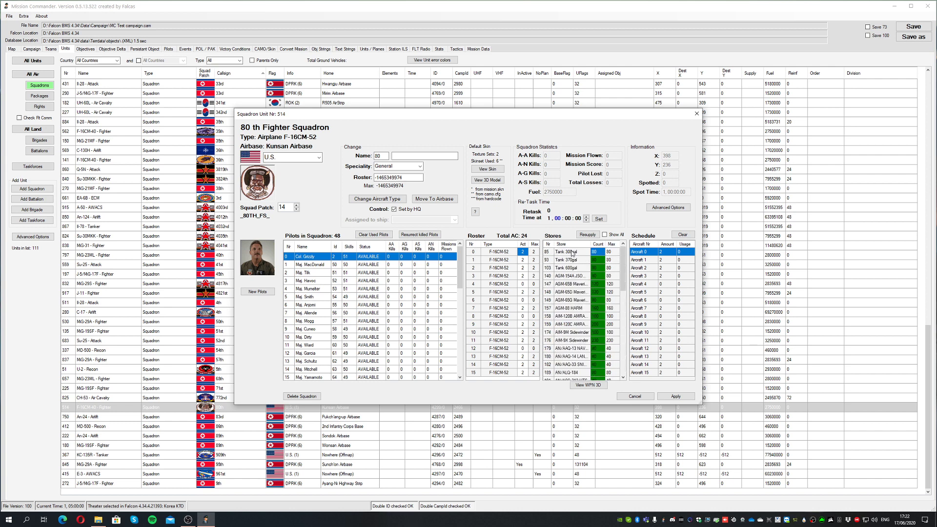
{"action": "left_click", "coordinate": [597, 262]}
{"action": "left_click", "coordinate": [595, 276]}
{"action": "left_click", "coordinate": [596, 253]}
Open the 80th squadron's advanced options and examine its coordinates and unit flags, including Human Cont and Inactive
{"action": "left_click", "coordinate": [658, 209]}
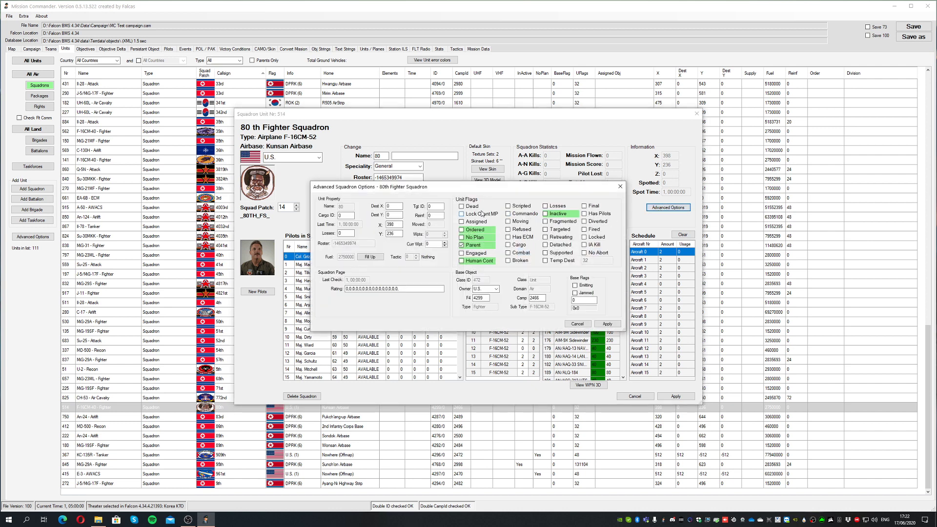
{"action": "mouse_move", "coordinate": [466, 190]}
{"action": "left_mouse_down"}
{"action": "mouse_move", "coordinate": [477, 190]}
{"action": "mouse_move", "coordinate": [468, 185]}
{"action": "left_mouse_up"}
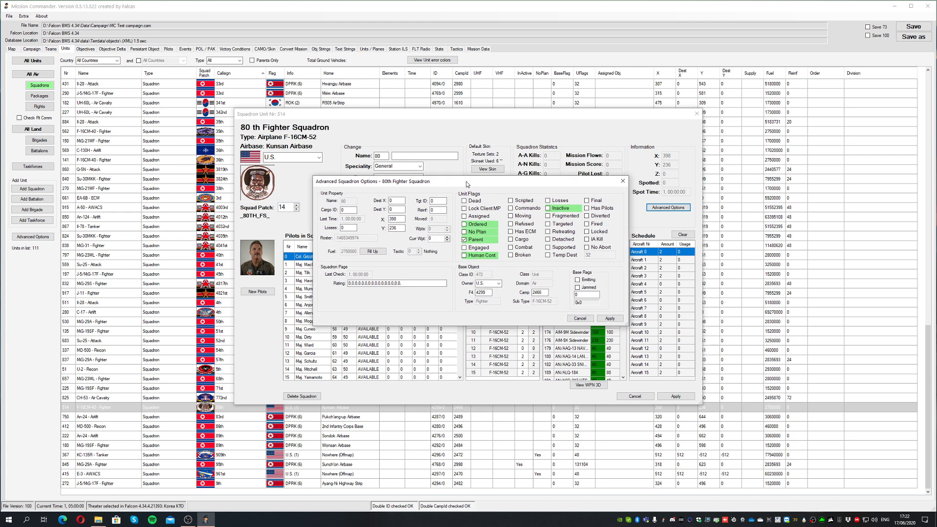
{"action": "left_click", "coordinate": [399, 219]}
{"action": "key", "text": "Tab"}
{"action": "left_click_drag", "start_coordinate": [514, 183], "coordinate": [520, 178]}
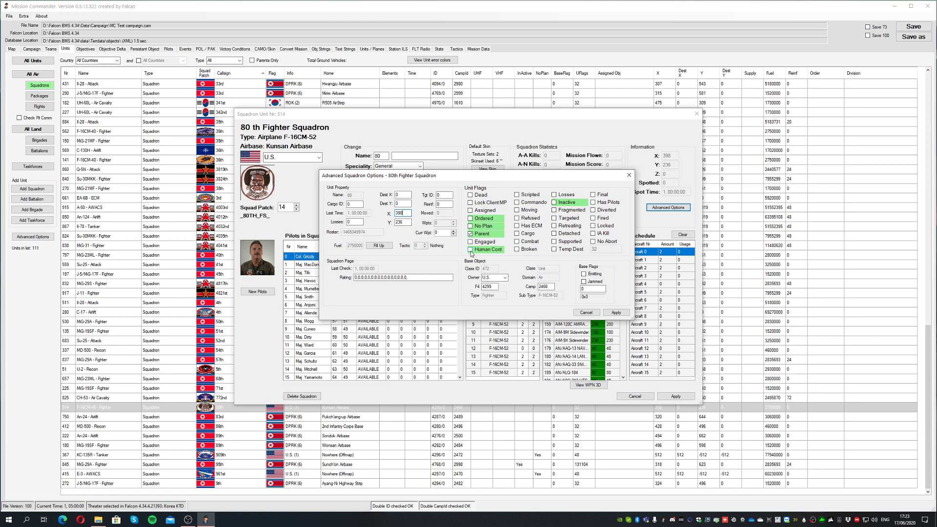
{"action": "left_click_drag", "start_coordinate": [466, 179], "coordinate": [555, 258]}
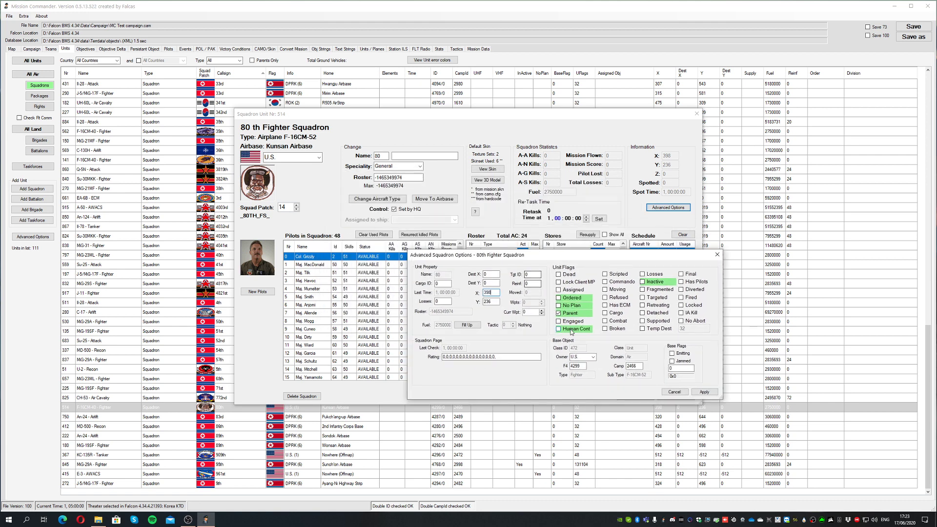
{"action": "left_click_drag", "start_coordinate": [562, 256], "coordinate": [481, 168]}
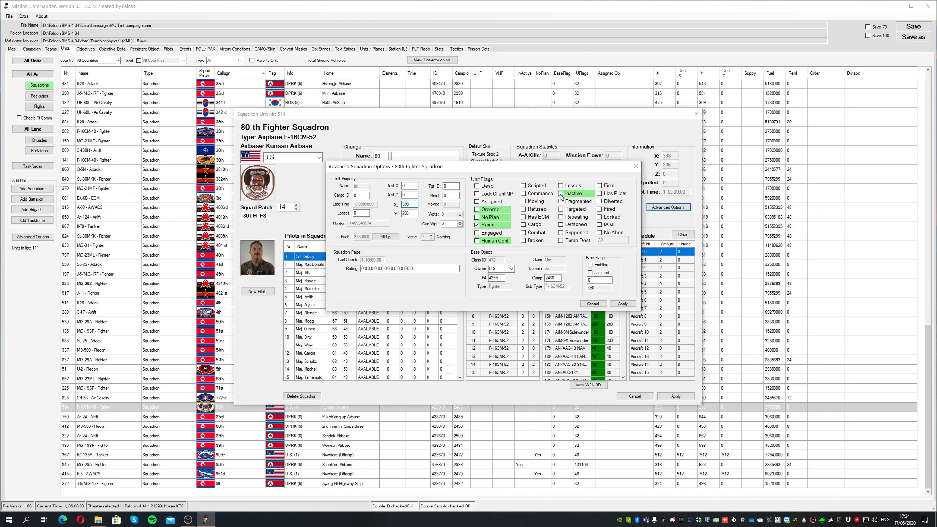
Inspect the squadron's reinforcement value, and cancel both the advanced options and the squadron edits
{"action": "double_click", "coordinate": [452, 196]}
{"action": "left_click", "coordinate": [453, 196]}
{"action": "double_click", "coordinate": [444, 196]}
{"action": "left_click", "coordinate": [450, 197]}
{"action": "left_click", "coordinate": [603, 303]}
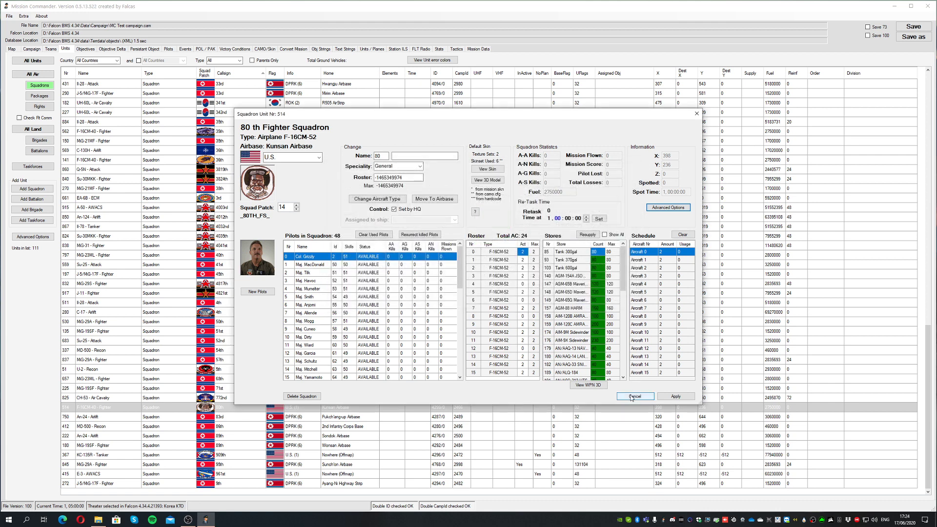
{"action": "left_click", "coordinate": [631, 396]}
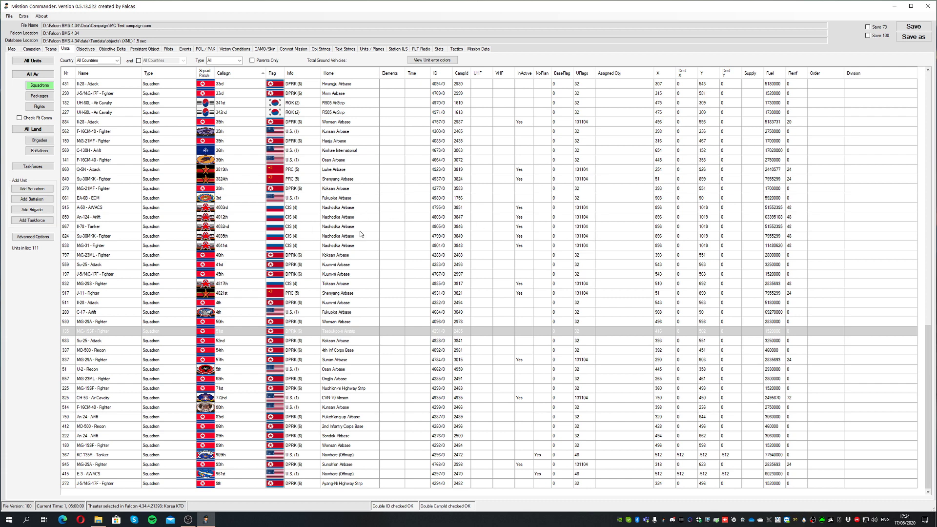
List the campaign's brigades and battalions, and open the advanced unit functions to examine them
{"action": "left_click", "coordinate": [44, 141]}
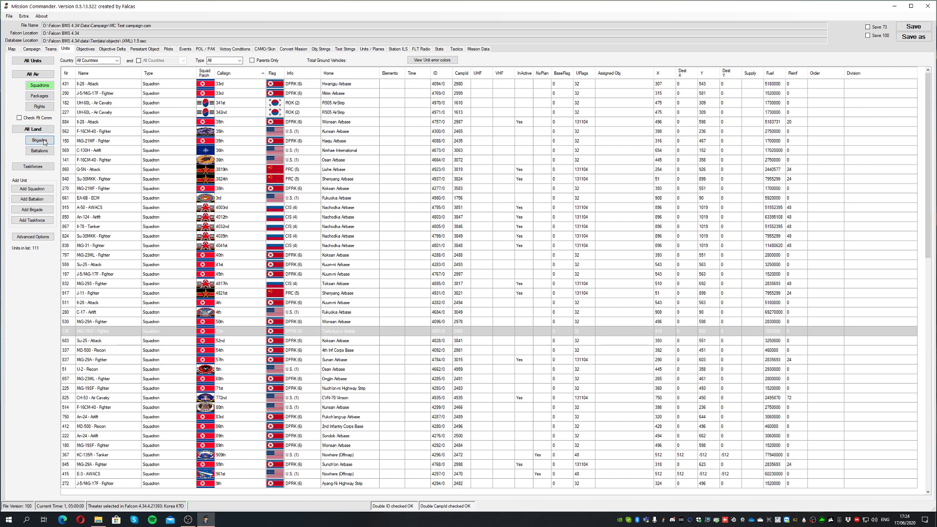
{"action": "left_click", "coordinate": [39, 151]}
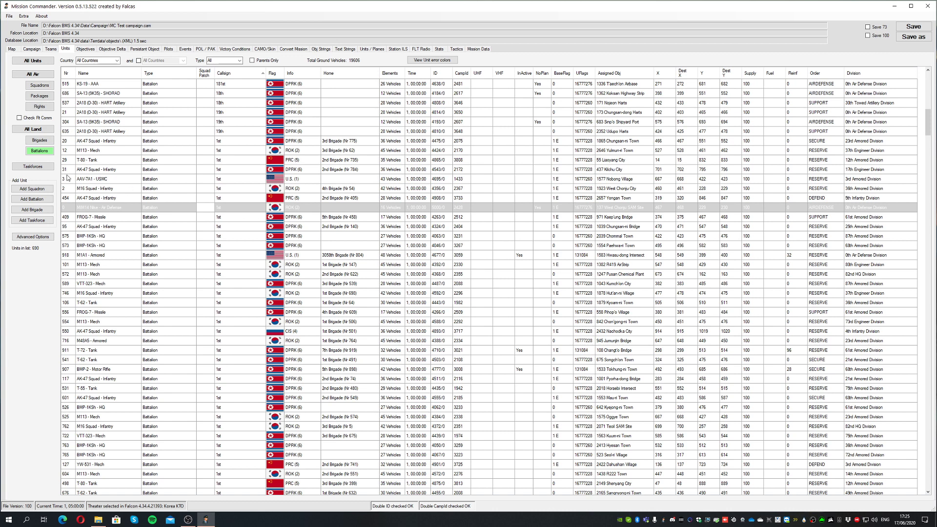
{"action": "left_click", "coordinate": [44, 238]}
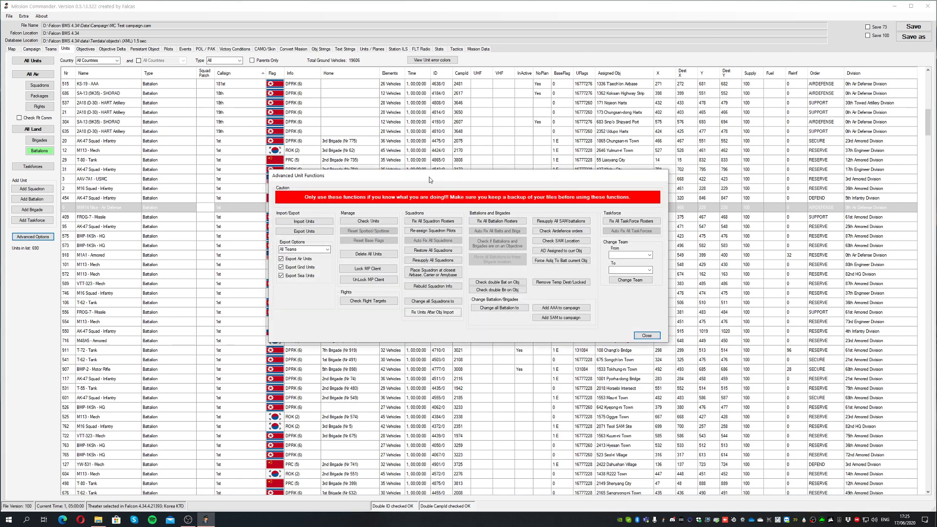
{"action": "left_click_drag", "start_coordinate": [429, 176], "coordinate": [444, 199]}
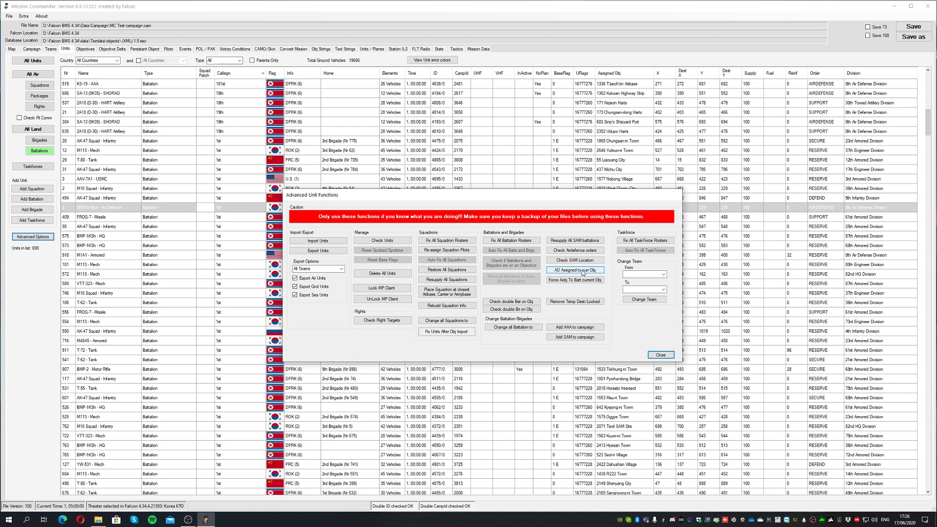
View the From and To team choices for changing a taskforce's team, and close the advanced unit functions
{"action": "left_click", "coordinate": [665, 277]}
{"action": "left_click", "coordinate": [631, 322]}
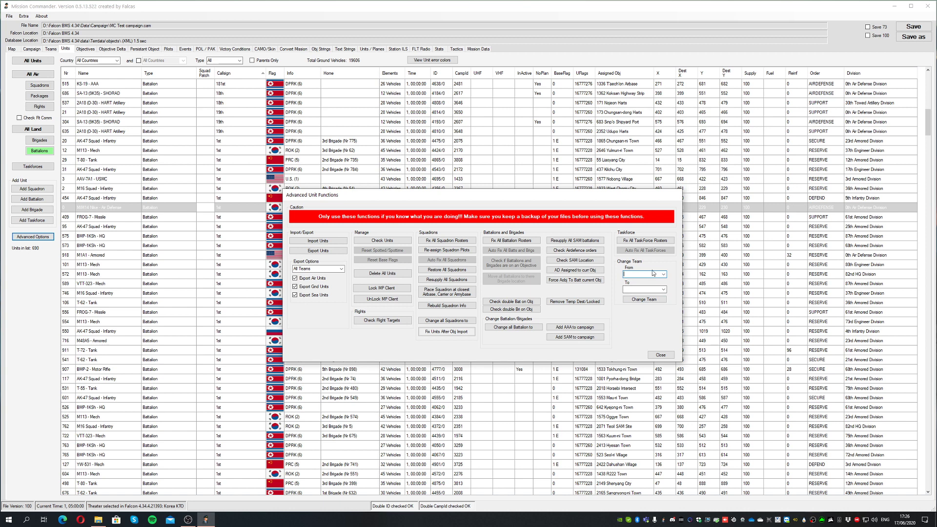
{"action": "left_click", "coordinate": [664, 275]}
{"action": "left_click", "coordinate": [675, 275]}
{"action": "left_click", "coordinate": [663, 289]}
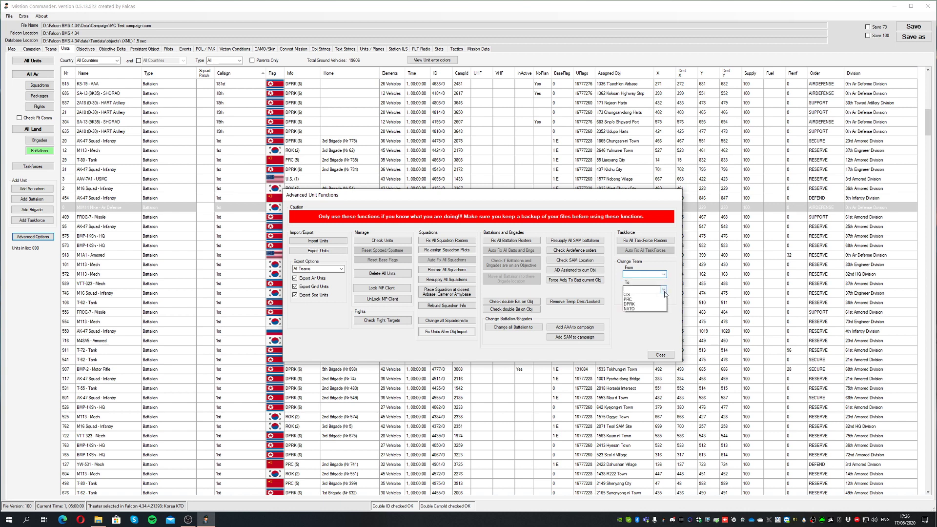
{"action": "left_click", "coordinate": [674, 266]}
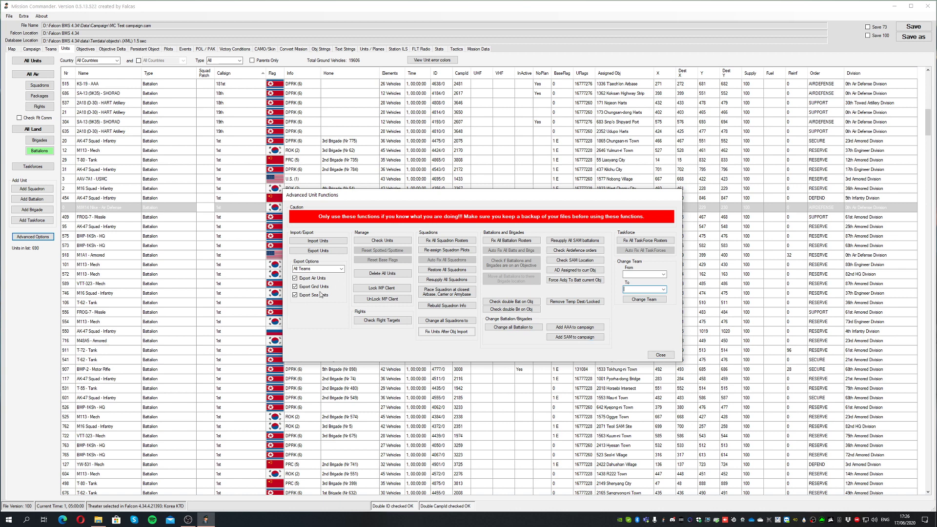
{"action": "left_click", "coordinate": [660, 356]}
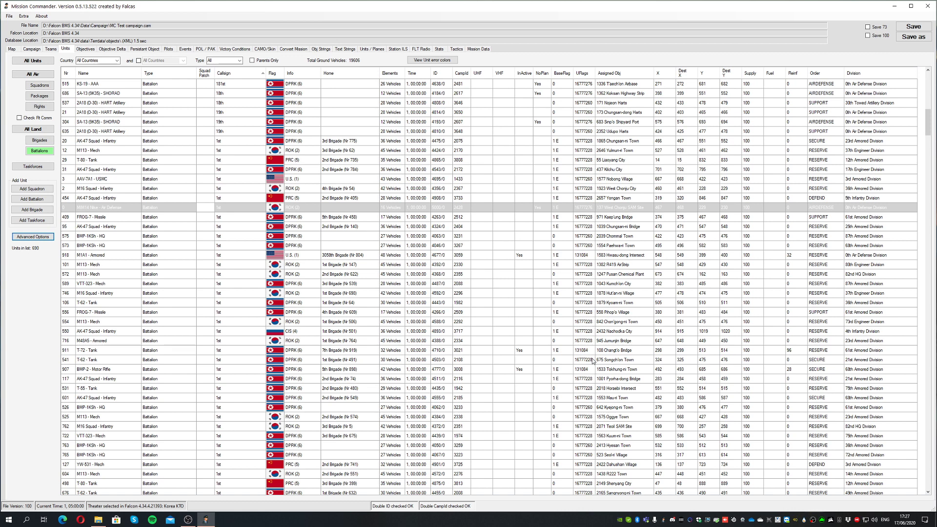
{"action": "left_click", "coordinate": [641, 276]}
{"action": "left_click", "coordinate": [626, 294]}
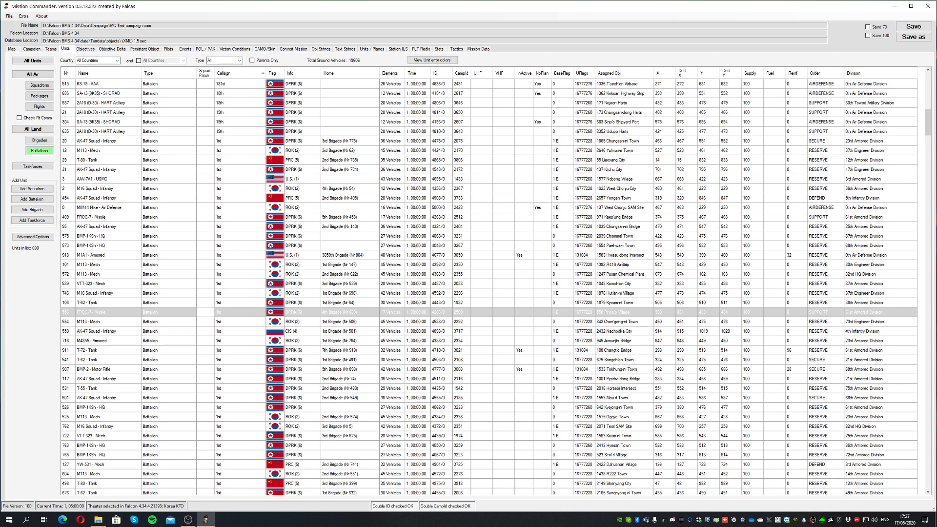
{"action": "left_click", "coordinate": [187, 520]}
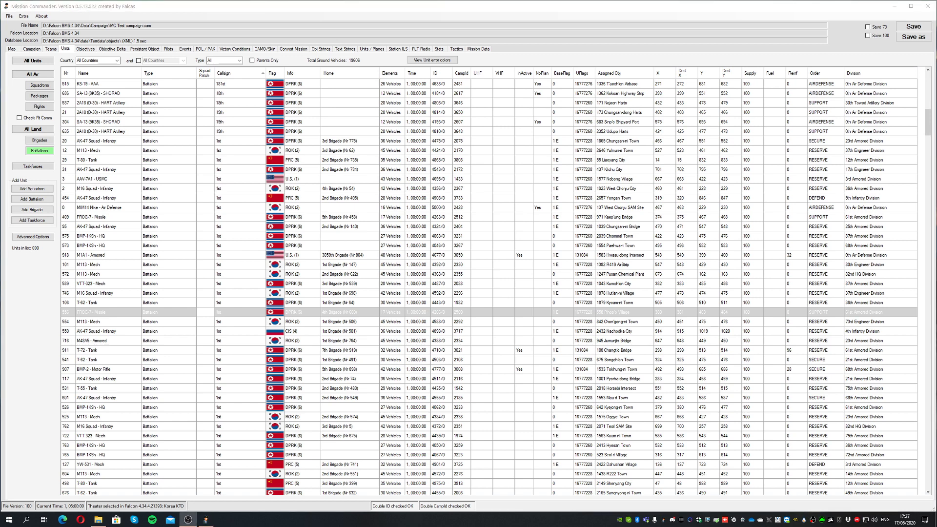